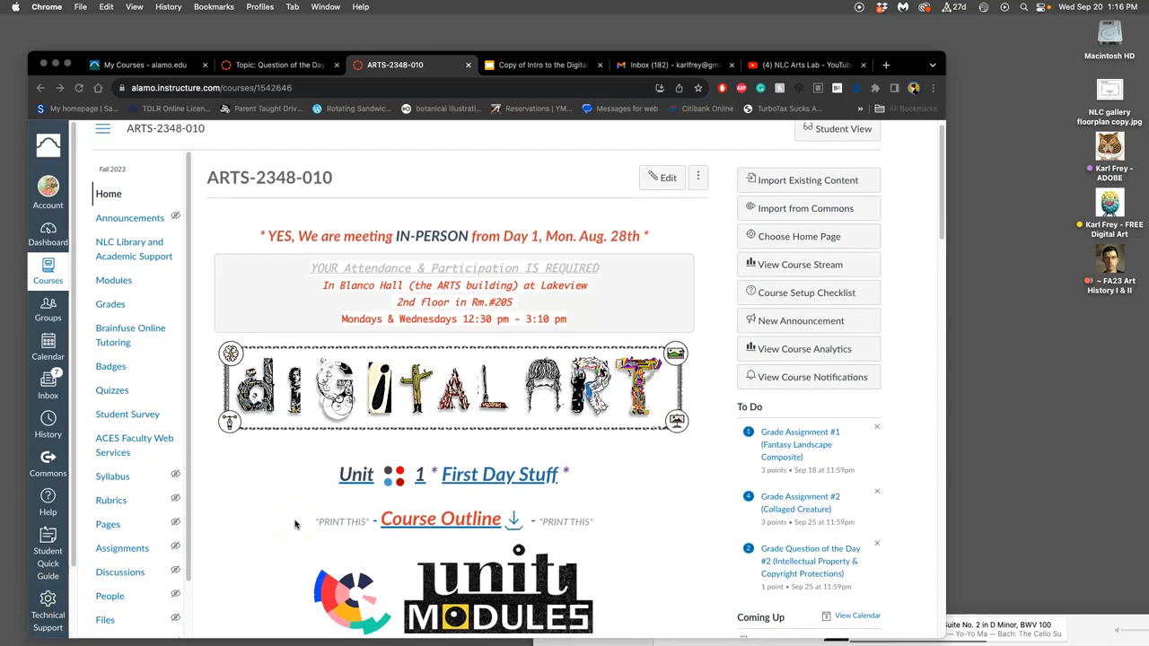
{"action": "scroll", "coordinate": [297, 524], "scroll_direction": "down", "scroll_amount": 3}
{"action": "scroll", "coordinate": [403, 467], "scroll_direction": "down", "scroll_amount": 3}
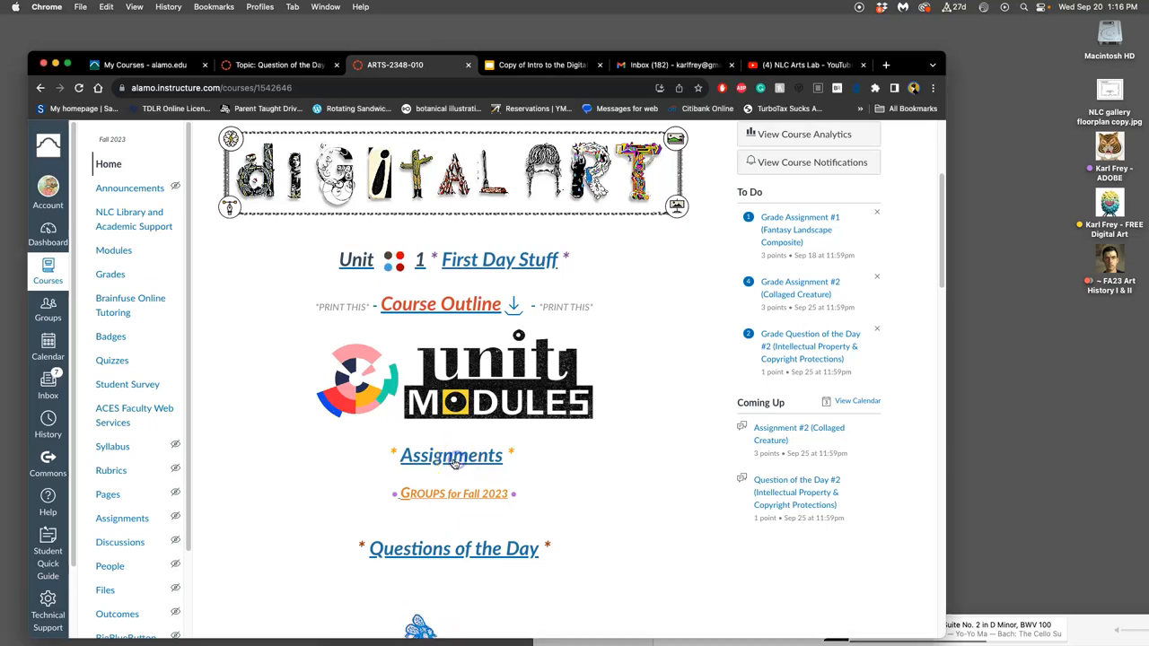
- Open the course's Assignment Sheets page from the Assignments link
{"action": "left_click", "coordinate": [447, 458]}
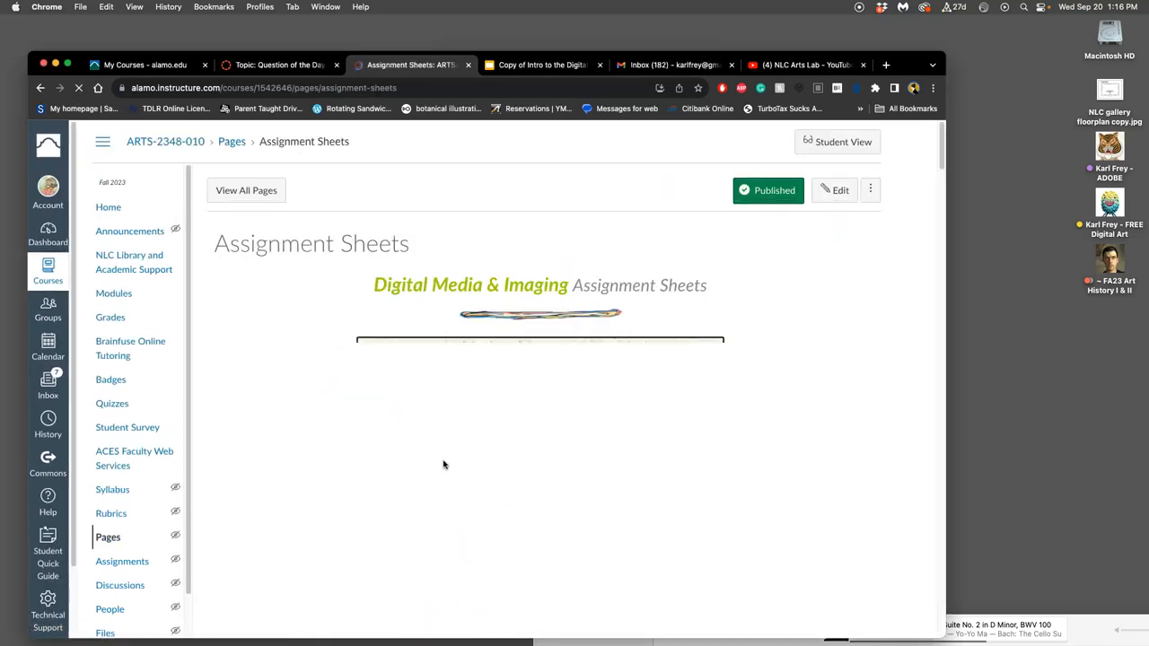
{"action": "scroll", "coordinate": [442, 464], "scroll_direction": "down", "scroll_amount": 8}
{"action": "scroll", "coordinate": [442, 464], "scroll_direction": "down", "scroll_amount": 8}
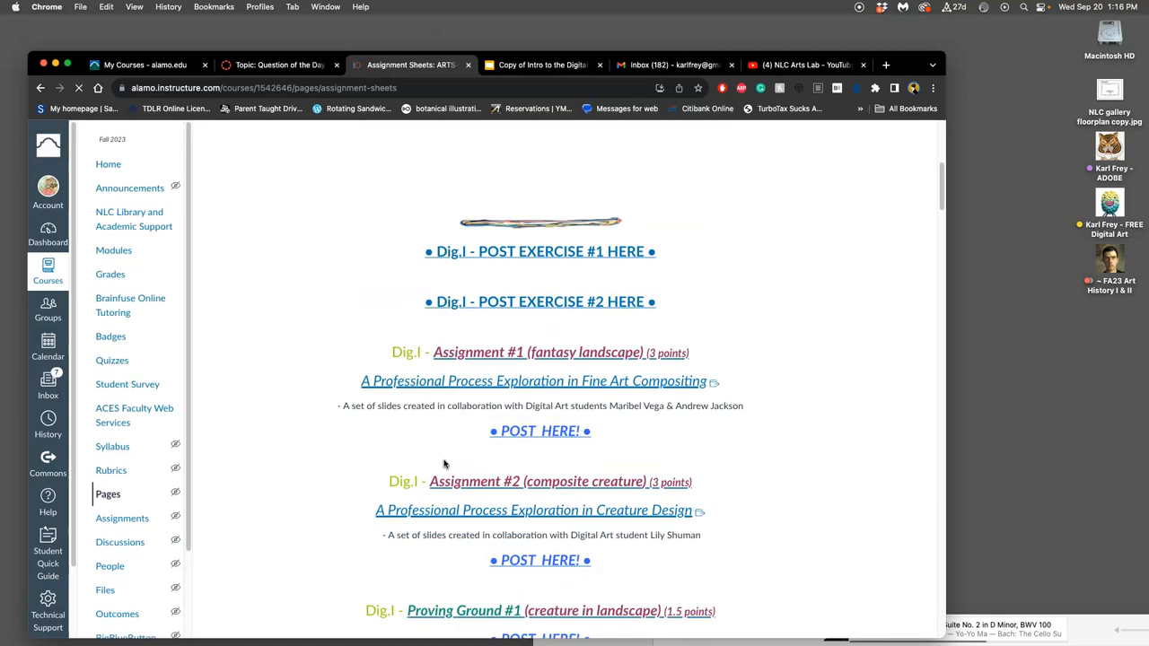
{"action": "scroll", "coordinate": [443, 464], "scroll_direction": "down", "scroll_amount": 3}
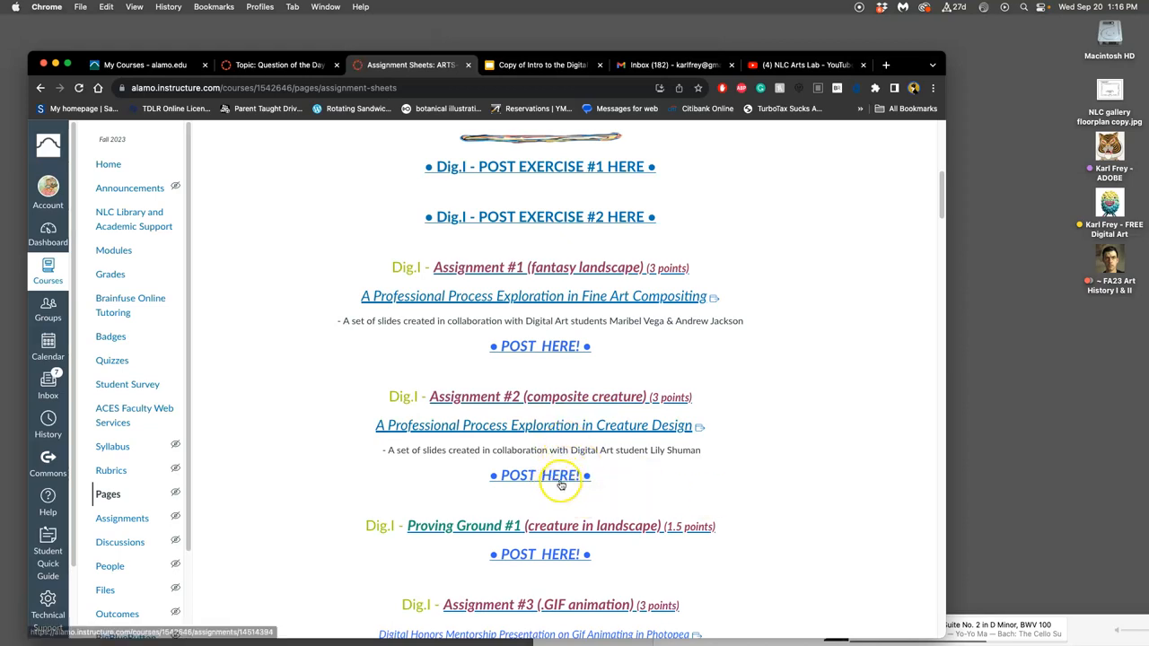
- Open the Assignment #2 (Collaged Creature) submission discussion via POST HERE!
{"action": "left_click", "coordinate": [561, 479]}
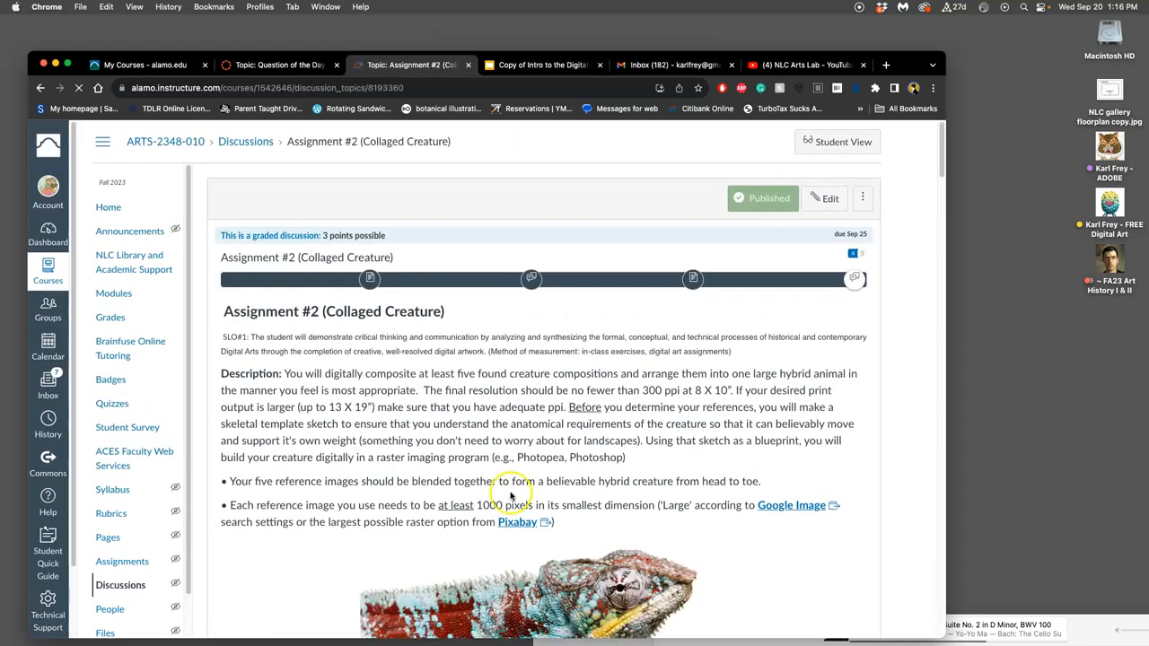
{"action": "scroll", "coordinate": [509, 495], "scroll_direction": "down", "scroll_amount": 5}
{"action": "scroll", "coordinate": [510, 495], "scroll_direction": "down", "scroll_amount": 5}
{"action": "scroll", "coordinate": [509, 495], "scroll_direction": "down", "scroll_amount": 8}
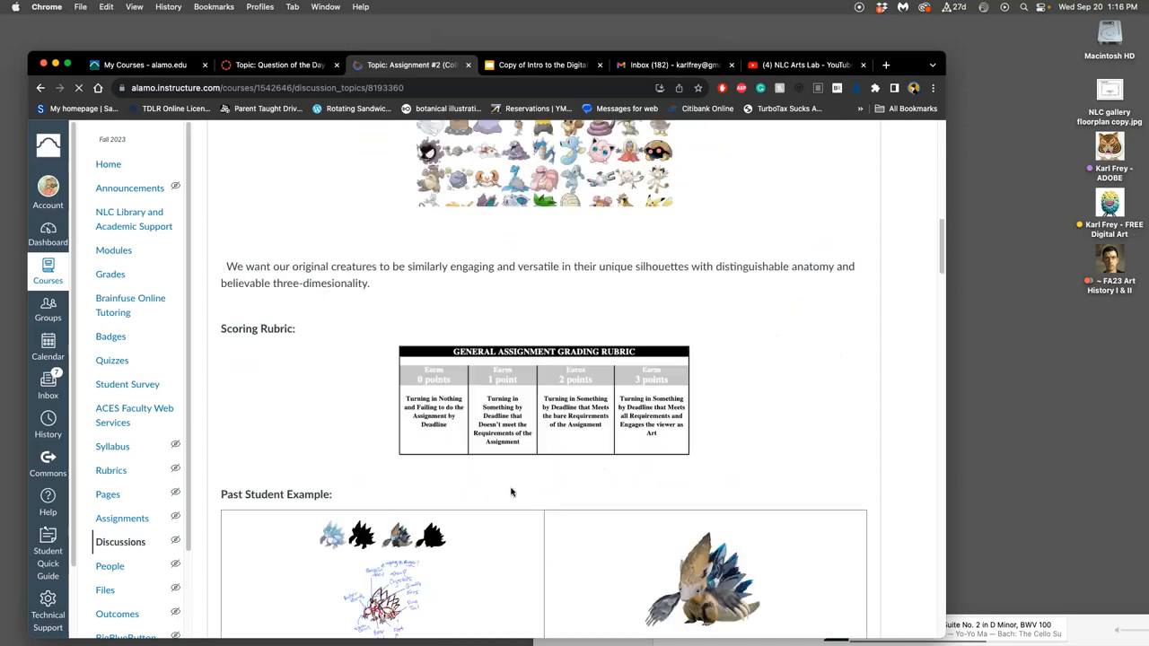
{"action": "scroll", "coordinate": [511, 491], "scroll_direction": "down", "scroll_amount": 8}
{"action": "scroll", "coordinate": [511, 492], "scroll_direction": "down", "scroll_amount": 4}
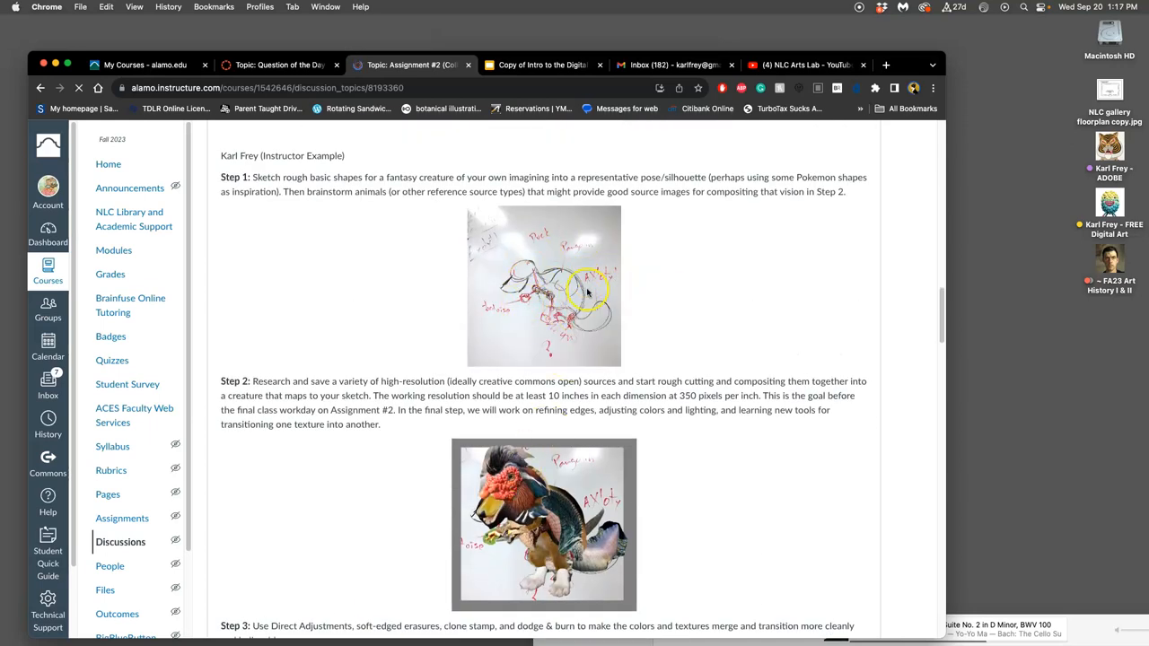
{"action": "scroll", "coordinate": [588, 289], "scroll_direction": "up", "scroll_amount": 5}
{"action": "scroll", "coordinate": [556, 296], "scroll_direction": "up", "scroll_amount": 4}
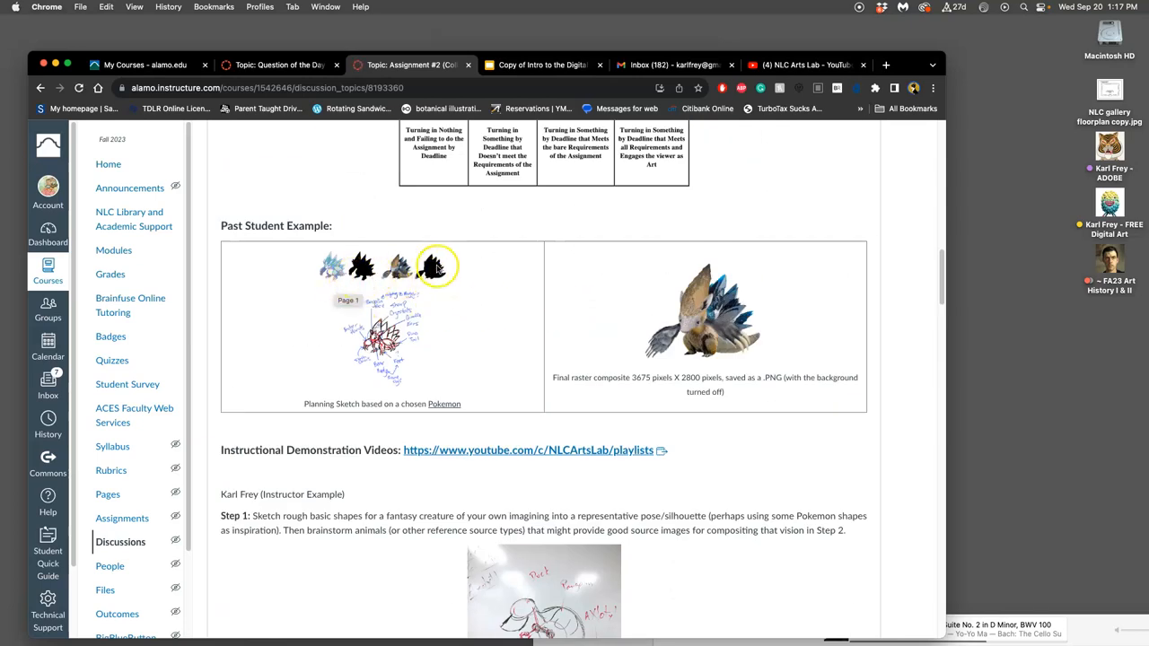
{"action": "scroll", "coordinate": [439, 266], "scroll_direction": "up", "scroll_amount": 8}
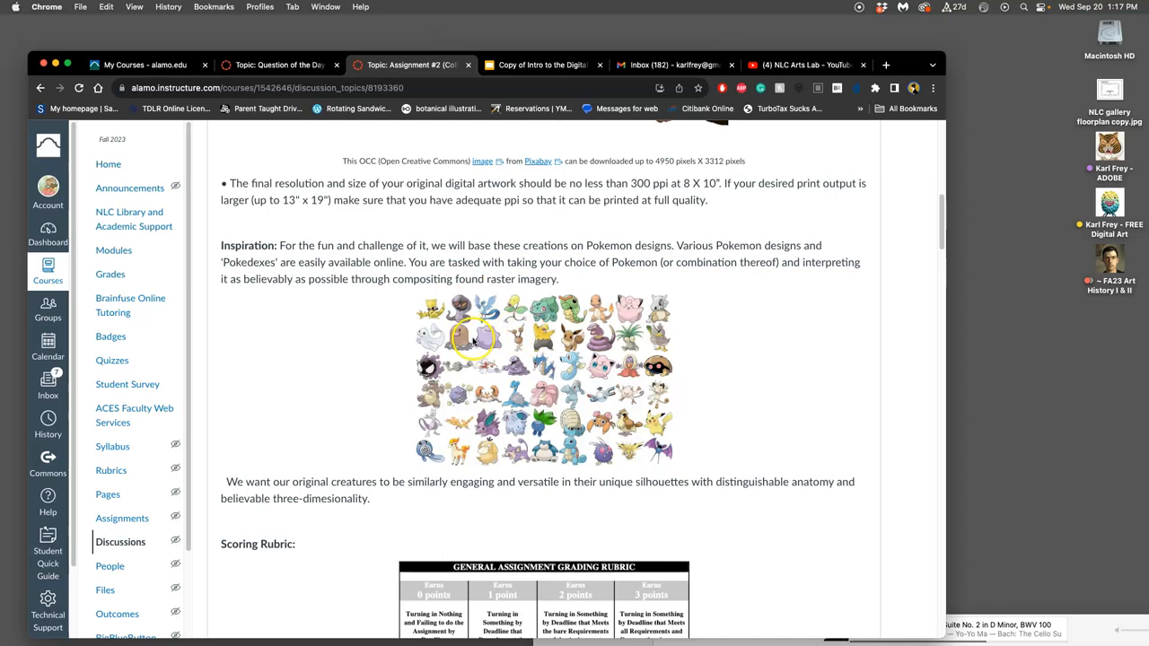
{"action": "scroll", "coordinate": [474, 336], "scroll_direction": "down", "scroll_amount": 3}
{"action": "scroll", "coordinate": [473, 336], "scroll_direction": "down", "scroll_amount": 5}
{"action": "scroll", "coordinate": [476, 340], "scroll_direction": "down", "scroll_amount": 4}
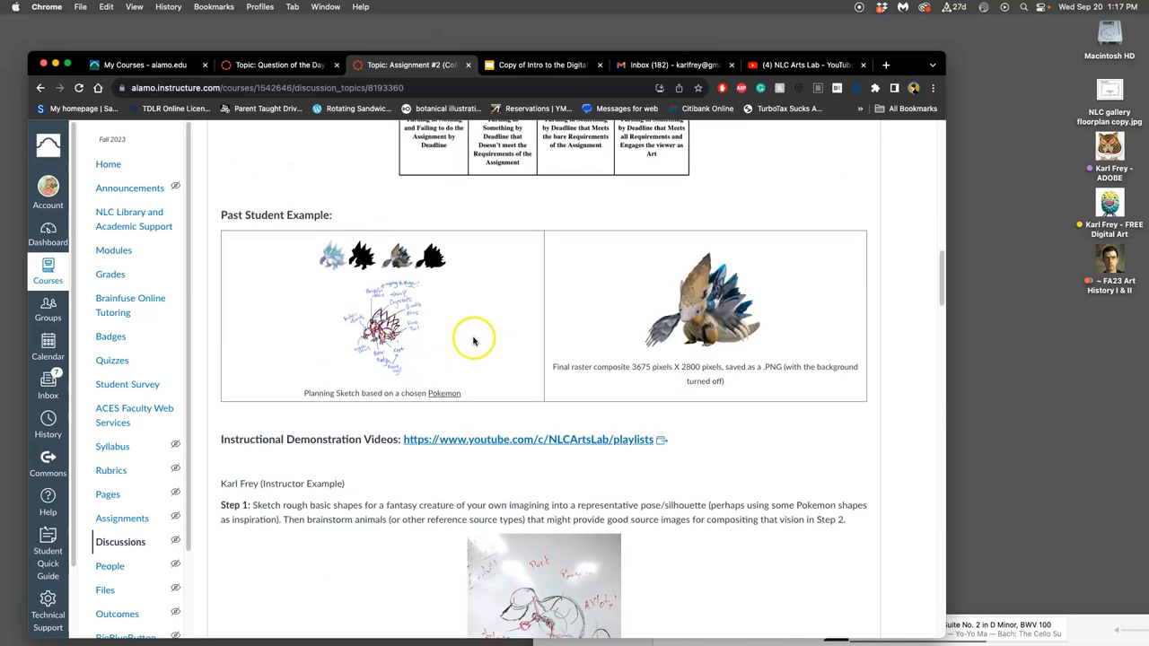
{"action": "scroll", "coordinate": [474, 339], "scroll_direction": "down", "scroll_amount": 3}
{"action": "scroll", "coordinate": [520, 395], "scroll_direction": "down", "scroll_amount": 2}
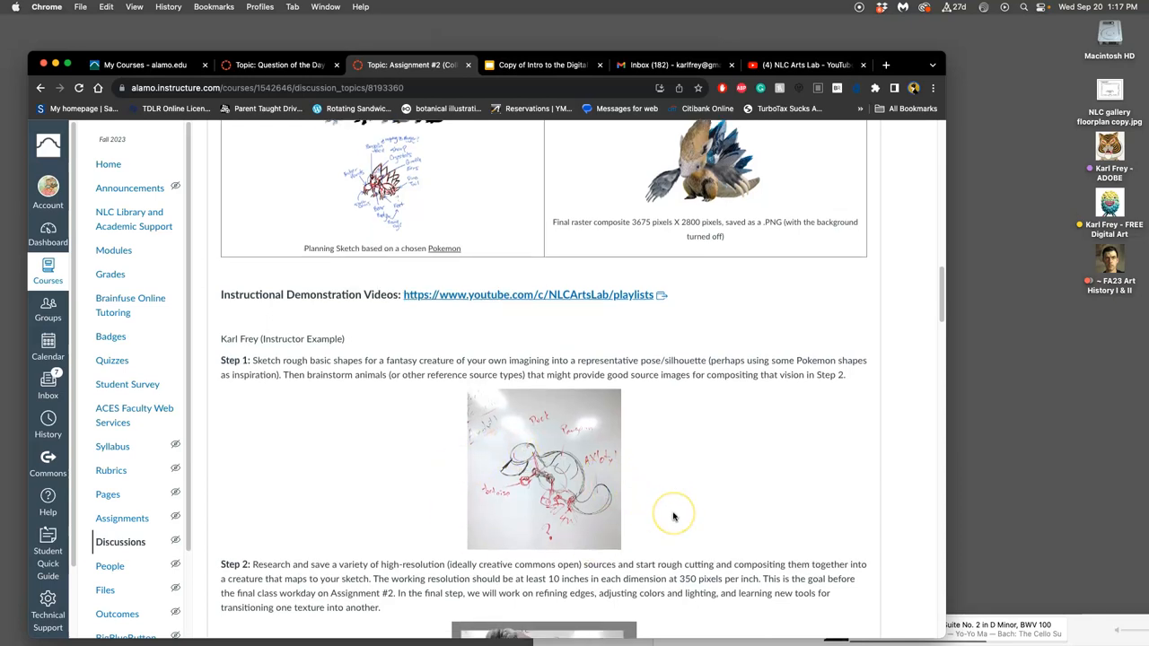
{"action": "scroll", "coordinate": [674, 516], "scroll_direction": "down", "scroll_amount": 4}
{"action": "scroll", "coordinate": [674, 515], "scroll_direction": "down", "scroll_amount": 5}
{"action": "scroll", "coordinate": [674, 516], "scroll_direction": "down", "scroll_amount": 5}
{"action": "scroll", "coordinate": [674, 516], "scroll_direction": "up", "scroll_amount": 5}
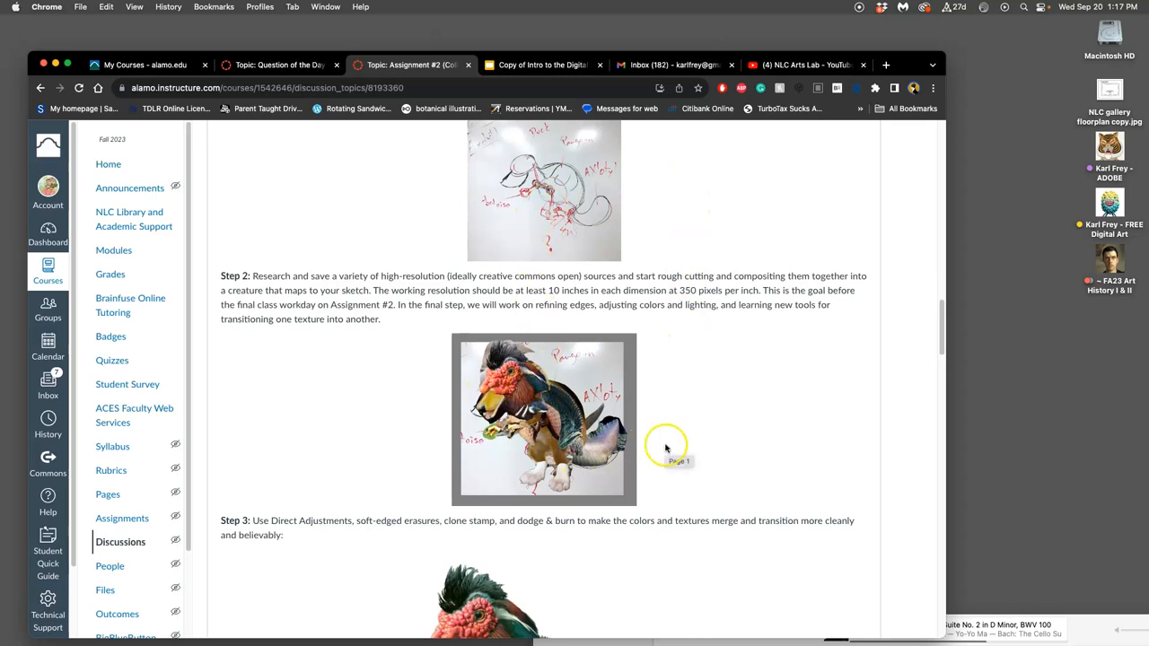
{"action": "scroll", "coordinate": [666, 446], "scroll_direction": "down", "scroll_amount": 5}
{"action": "scroll", "coordinate": [666, 446], "scroll_direction": "down", "scroll_amount": 5}
{"action": "scroll", "coordinate": [666, 446], "scroll_direction": "down", "scroll_amount": 3}
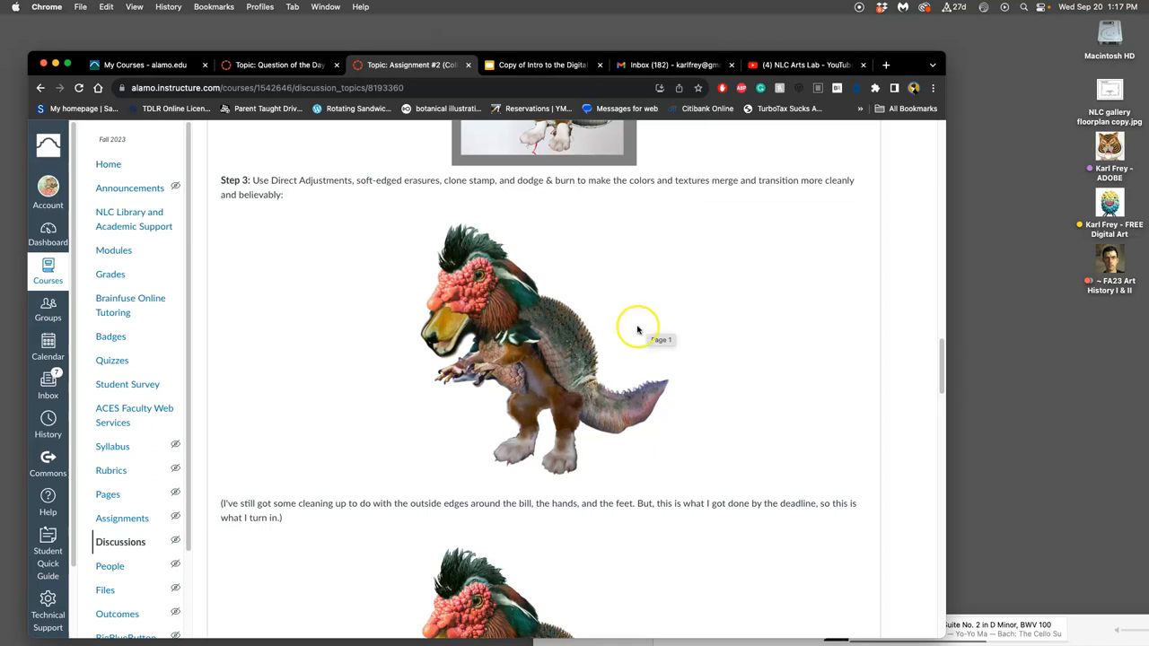
{"action": "scroll", "coordinate": [633, 340], "scroll_direction": "down", "scroll_amount": 5}
{"action": "scroll", "coordinate": [633, 339], "scroll_direction": "down", "scroll_amount": 3}
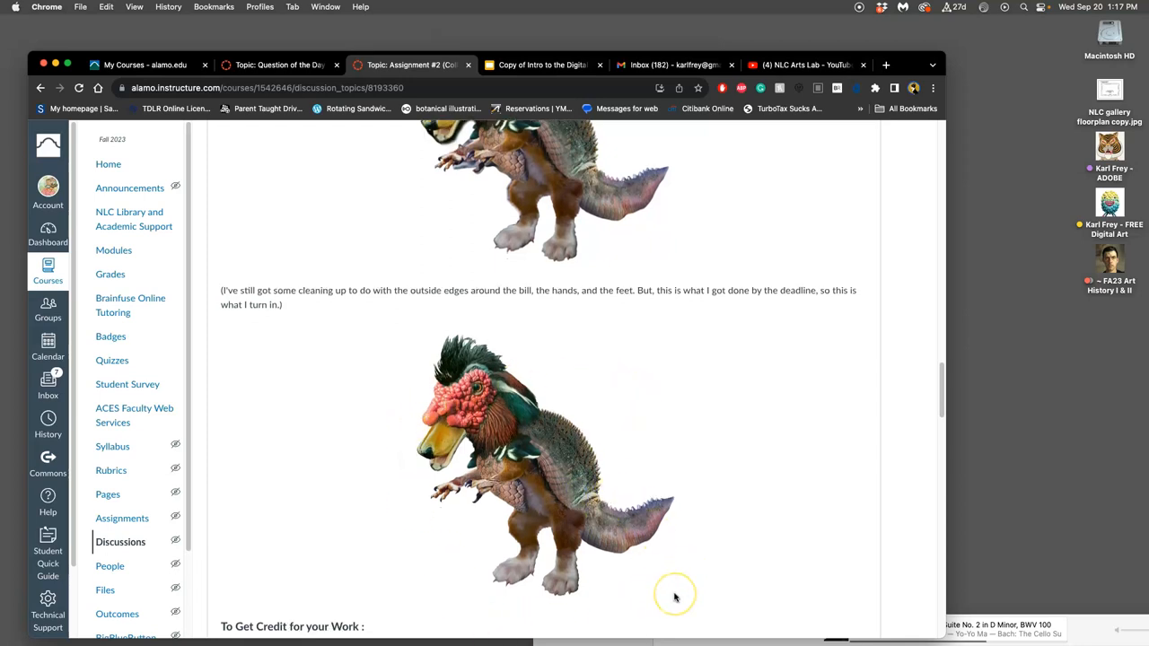
{"action": "scroll", "coordinate": [674, 593], "scroll_direction": "down", "scroll_amount": 3}
{"action": "scroll", "coordinate": [675, 592], "scroll_direction": "down", "scroll_amount": 3}
{"action": "scroll", "coordinate": [675, 598], "scroll_direction": "down", "scroll_amount": 5}
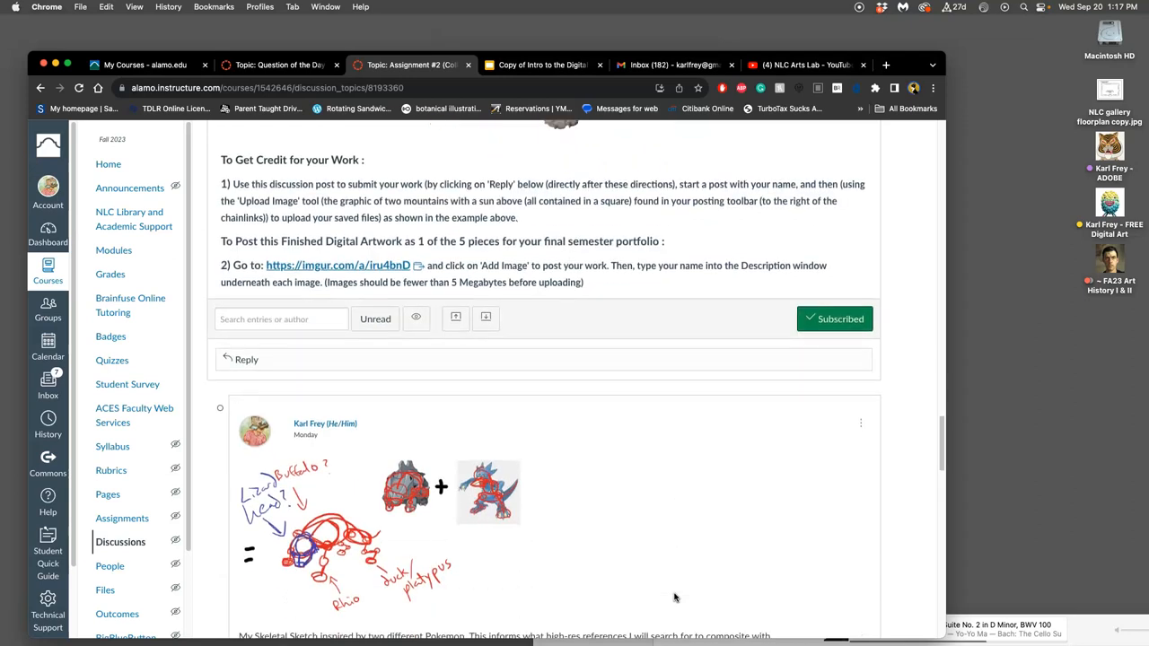
{"action": "scroll", "coordinate": [675, 598], "scroll_direction": "down", "scroll_amount": 5}
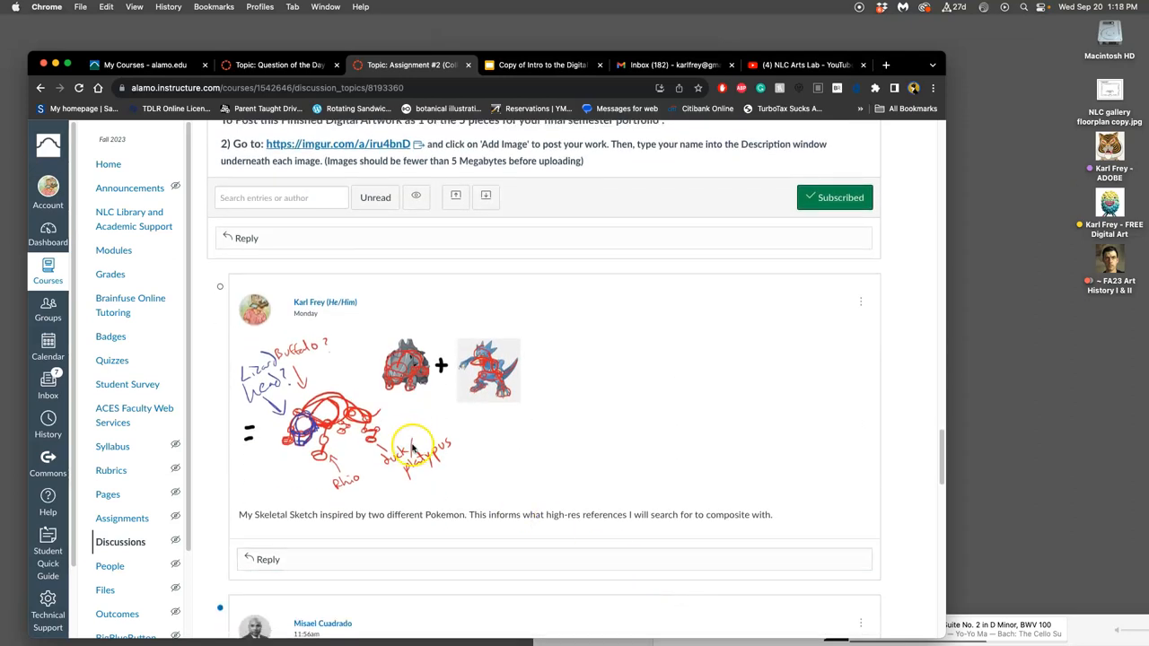
- Save the skeletal sketch image from the reply post to the desktop as a JPG
{"action": "left_click_drag", "start_coordinate": [387, 402], "coordinate": [1070, 338]}
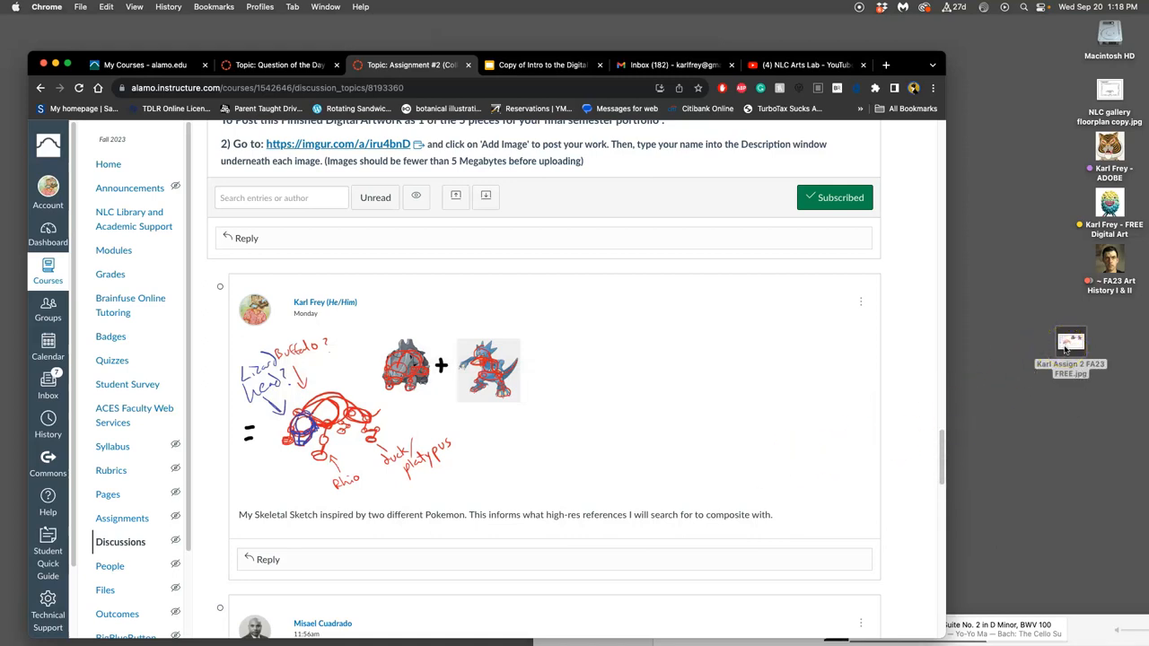
- Open the saved sketch in Preview and arrange it side by side with the discussion
{"action": "double_click", "coordinate": [1066, 348]}
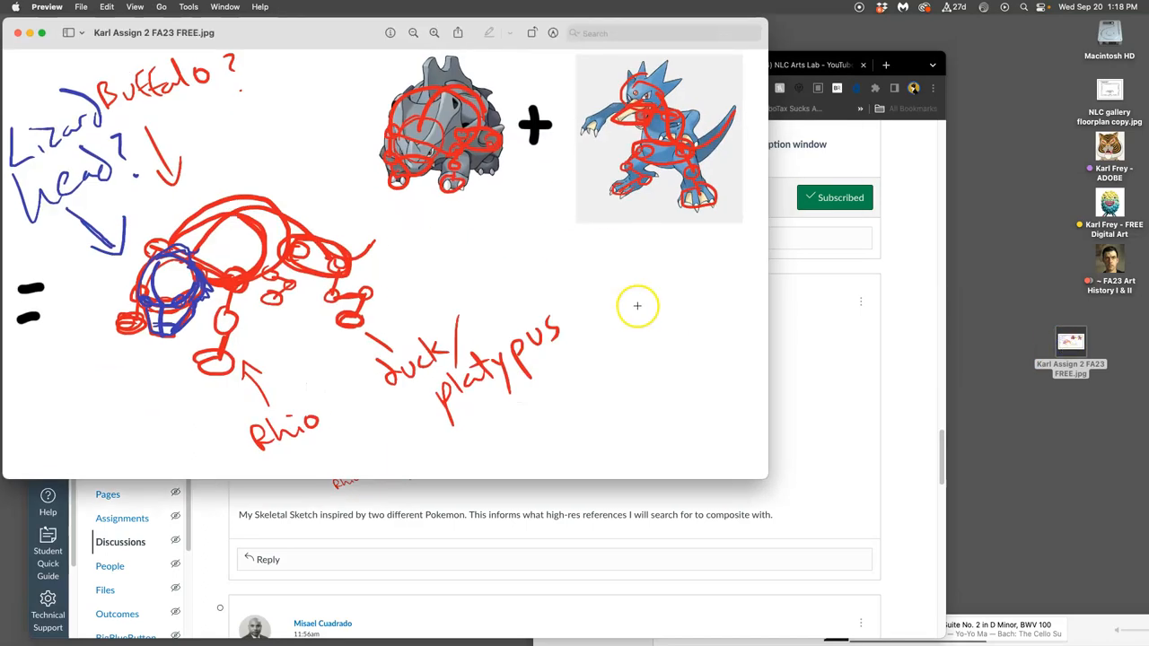
{"action": "left_click_drag", "start_coordinate": [761, 474], "coordinate": [263, 274]}
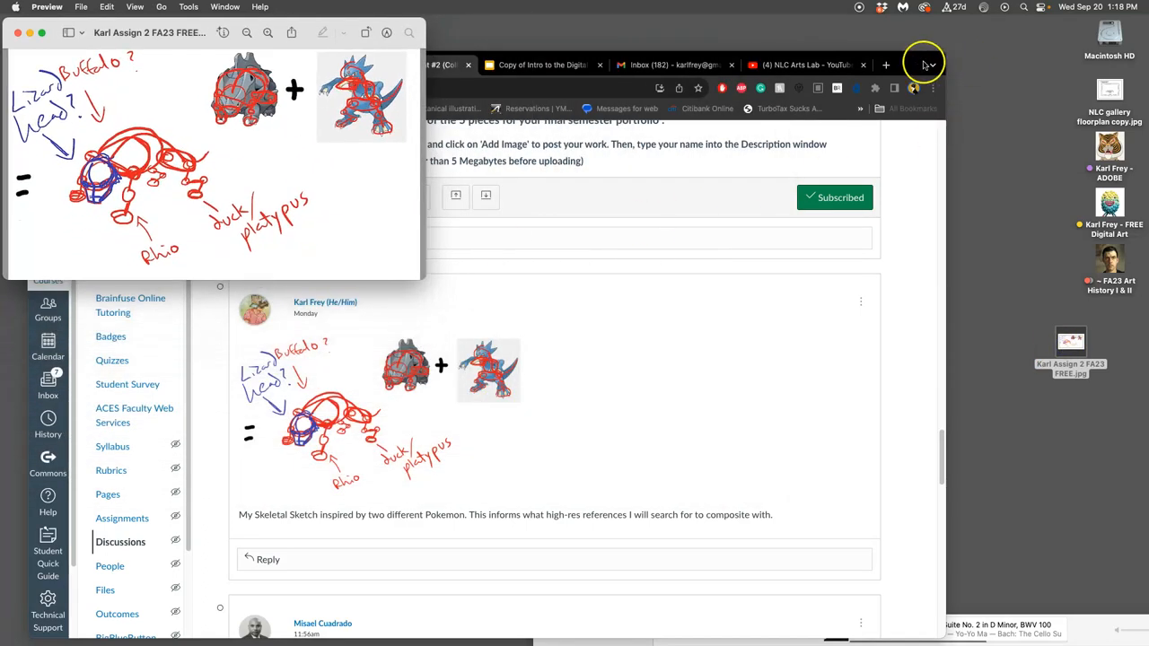
{"action": "left_click_drag", "start_coordinate": [924, 64], "coordinate": [1028, 56]}
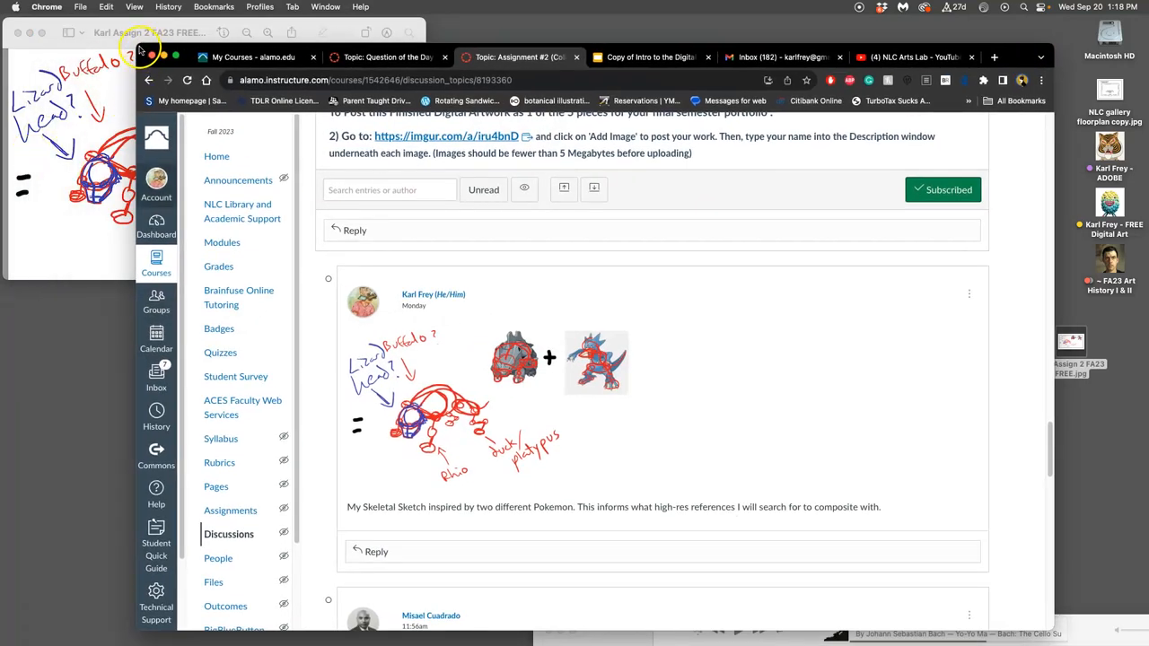
{"action": "left_click_drag", "start_coordinate": [142, 53], "coordinate": [406, 70]}
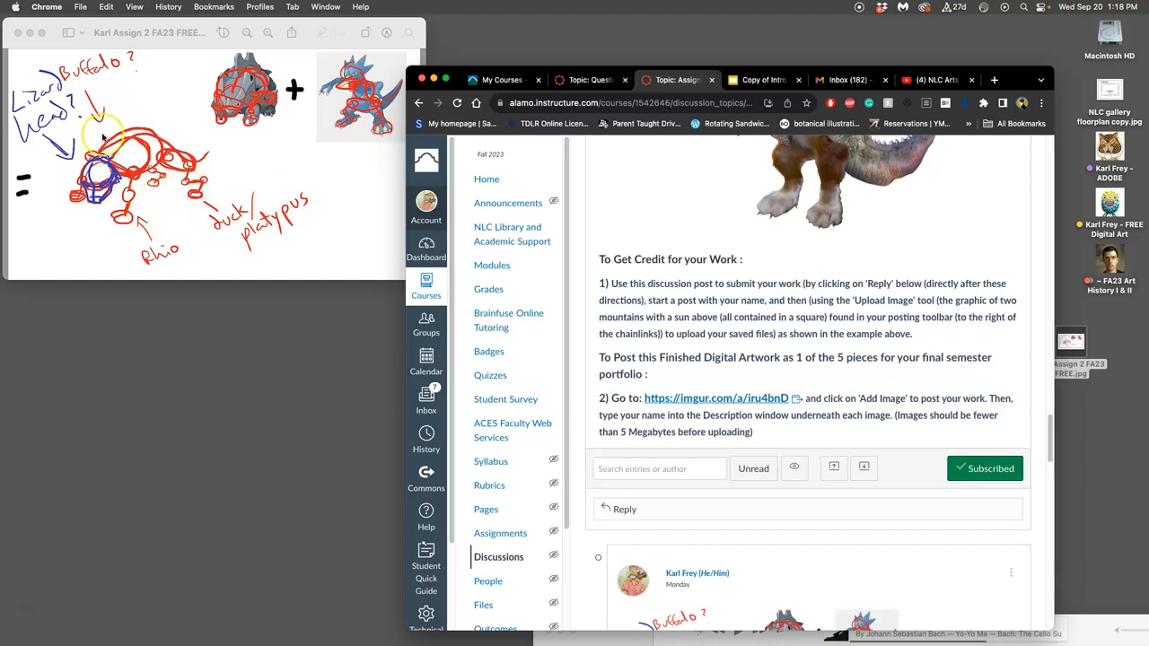
- Bring up the link options for the assignment's Pixabay reference-image link
{"action": "left_click_drag", "start_coordinate": [101, 94], "coordinate": [94, 118]}
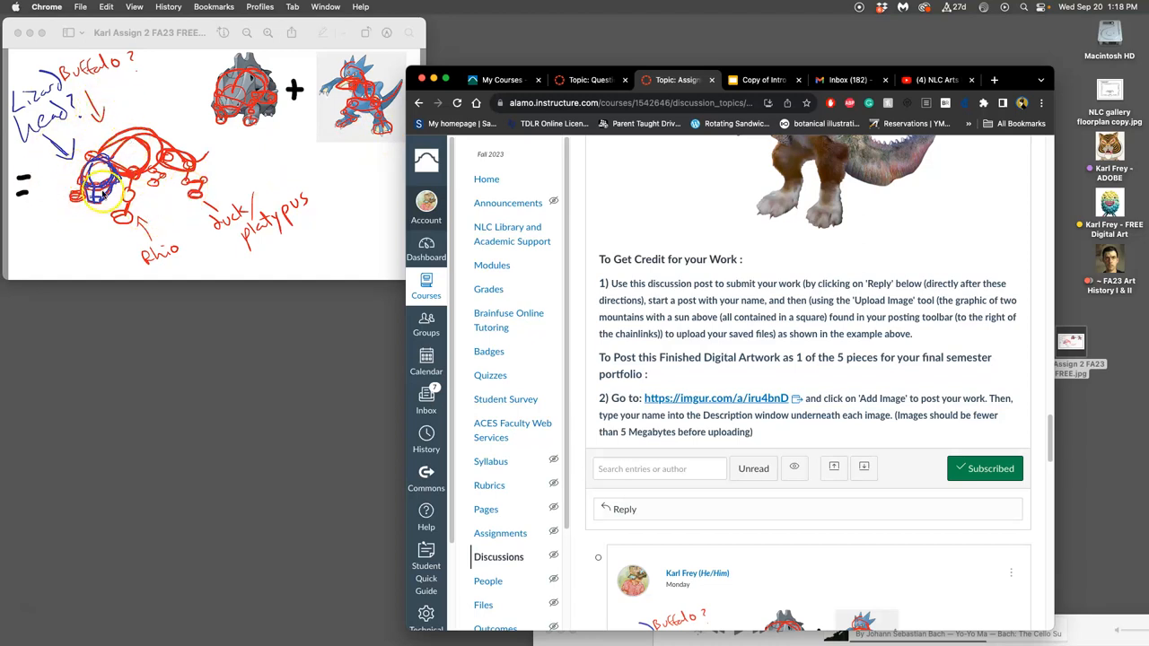
{"action": "left_click_drag", "start_coordinate": [97, 184], "coordinate": [108, 161]}
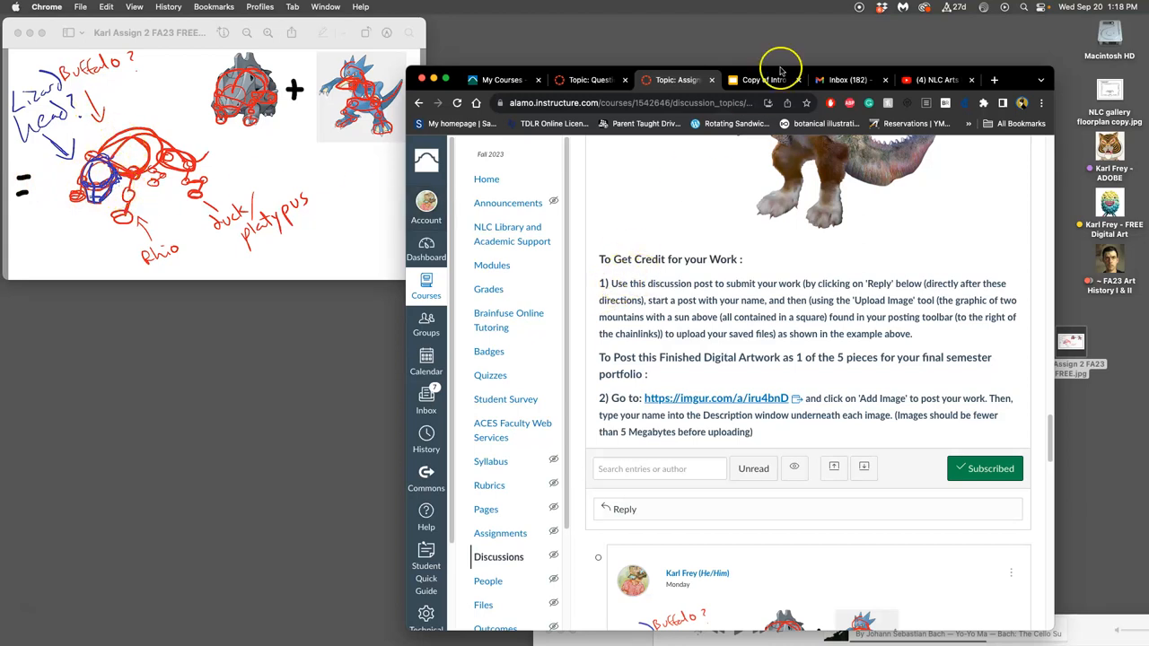
{"action": "scroll", "coordinate": [843, 195], "scroll_direction": "up", "scroll_amount": 8}
{"action": "scroll", "coordinate": [843, 196], "scroll_direction": "up", "scroll_amount": 10}
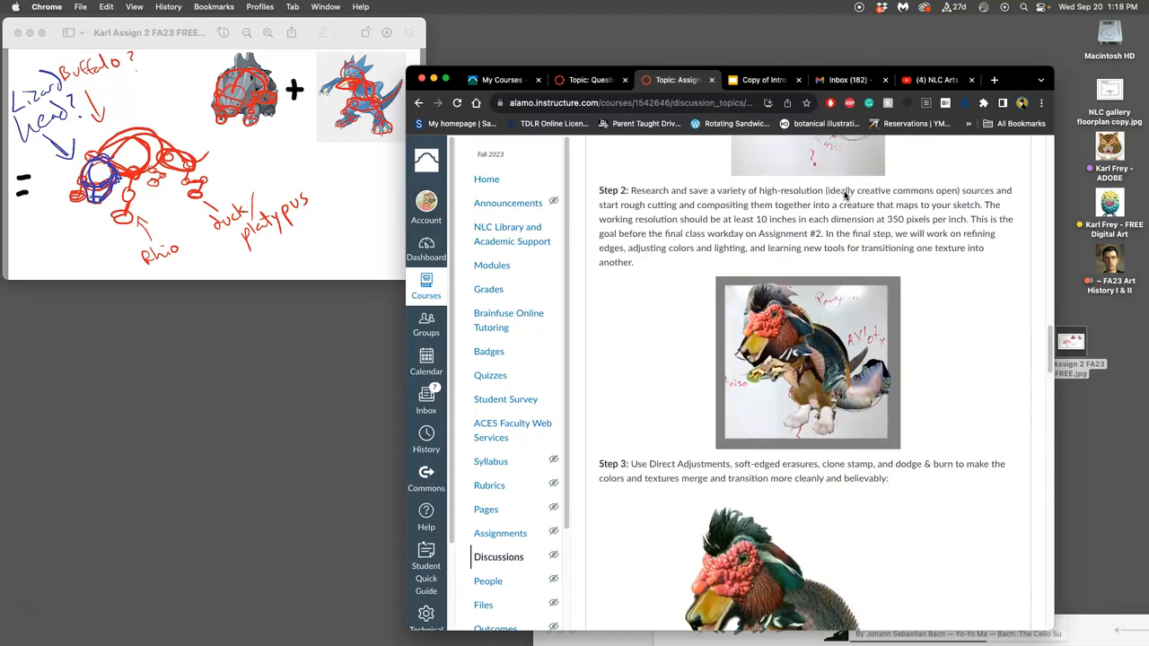
{"action": "scroll", "coordinate": [844, 195], "scroll_direction": "up", "scroll_amount": 8}
{"action": "scroll", "coordinate": [843, 196], "scroll_direction": "up", "scroll_amount": 8}
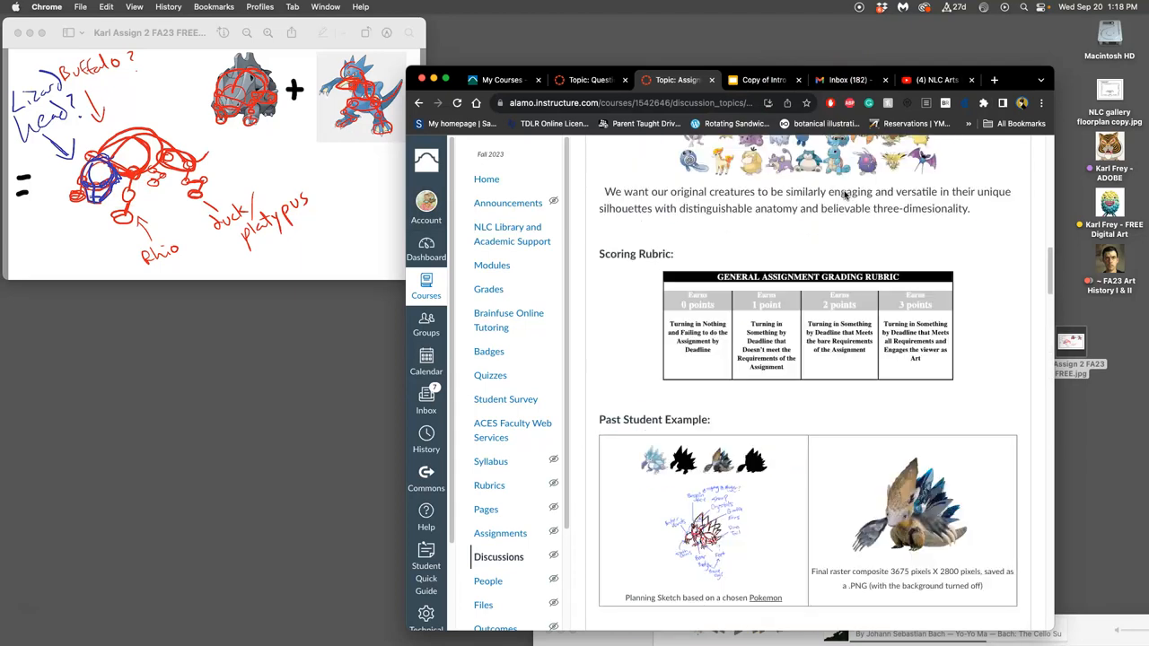
{"action": "scroll", "coordinate": [844, 196], "scroll_direction": "up", "scroll_amount": 8}
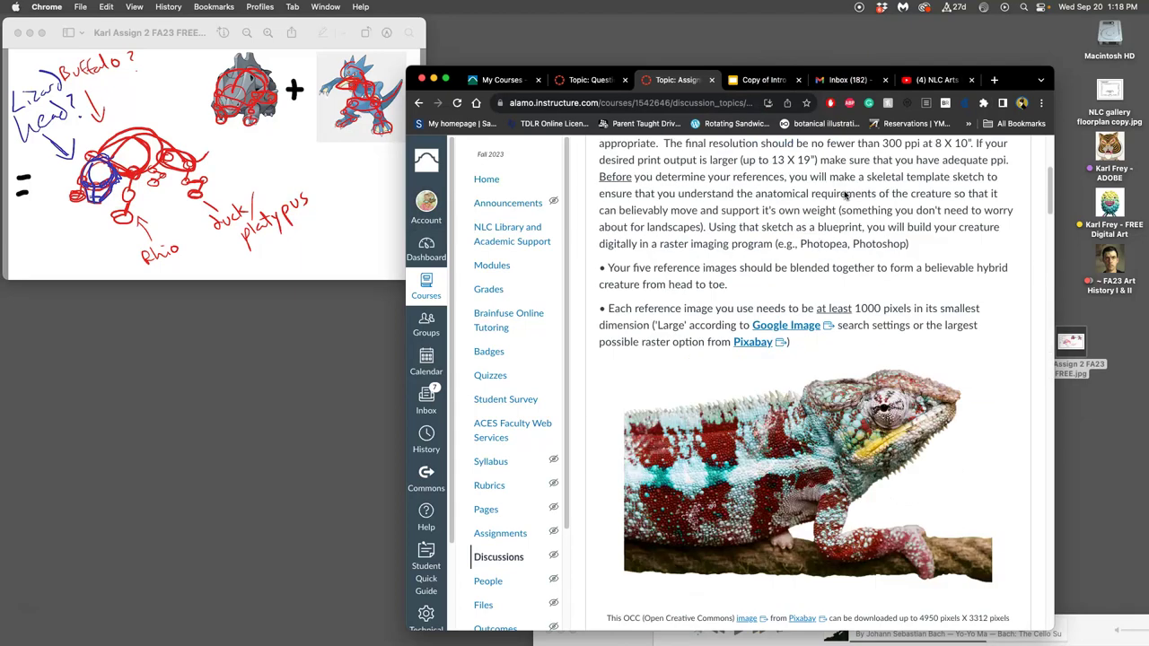
{"action": "right_click", "coordinate": [767, 346]}
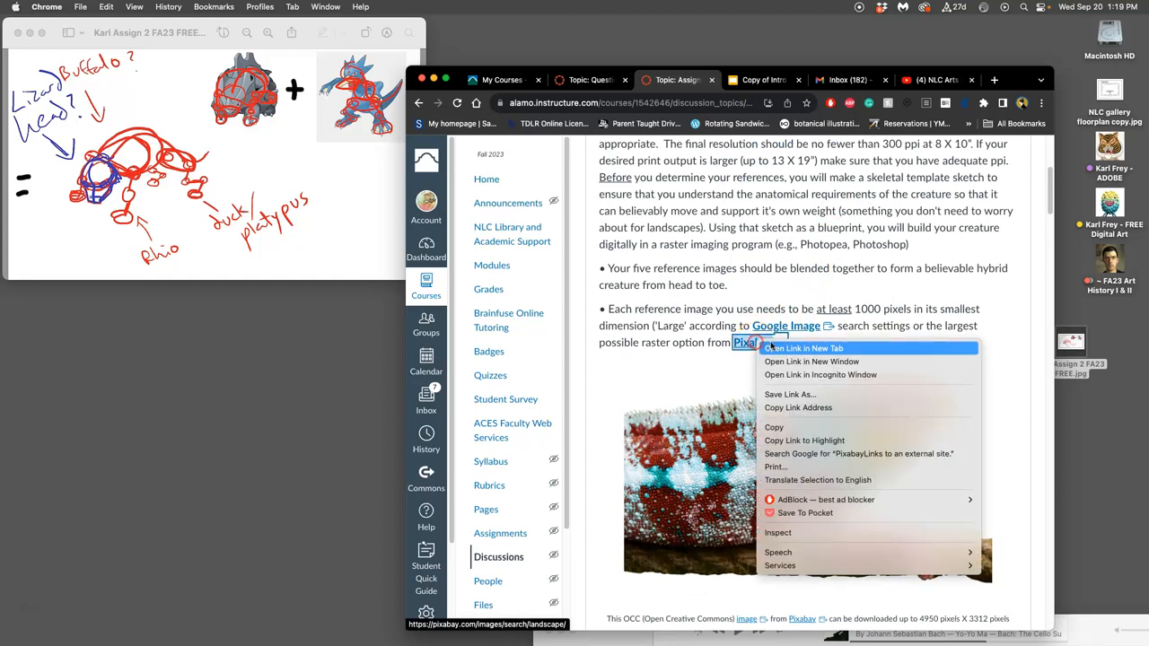
- Open the Pixabay landscape search in a new tab, log in, and widen the window for results
{"action": "left_click", "coordinate": [790, 332]}
{"action": "left_click", "coordinate": [721, 80]}
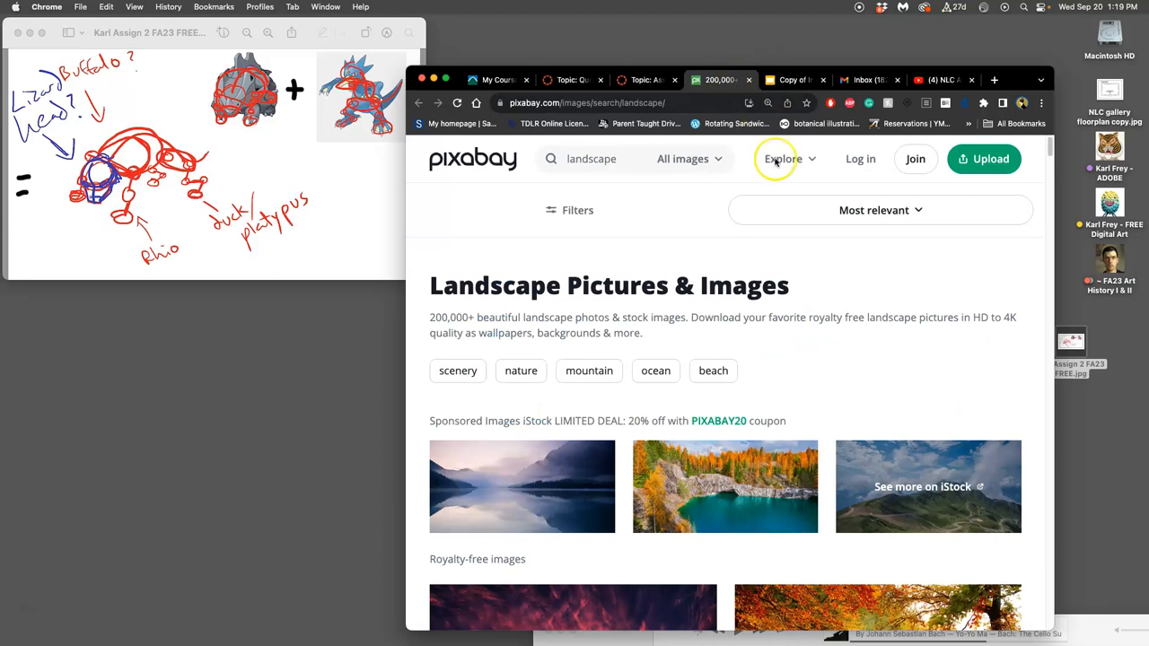
{"action": "left_click", "coordinate": [859, 159]}
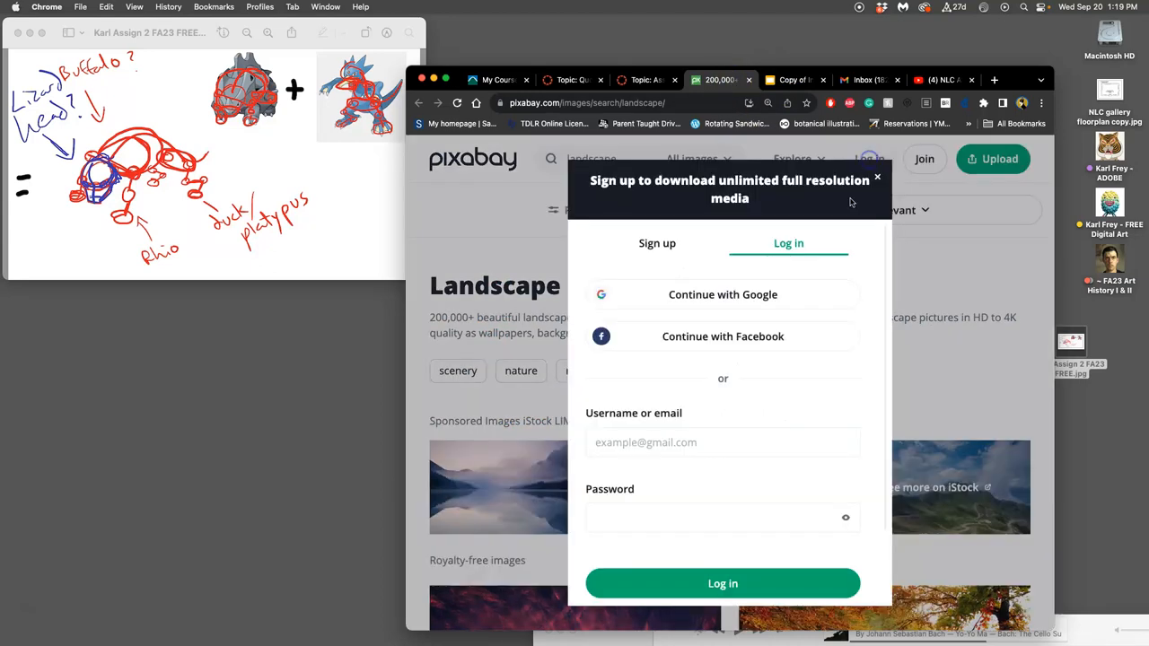
{"action": "left_click", "coordinate": [718, 583]}
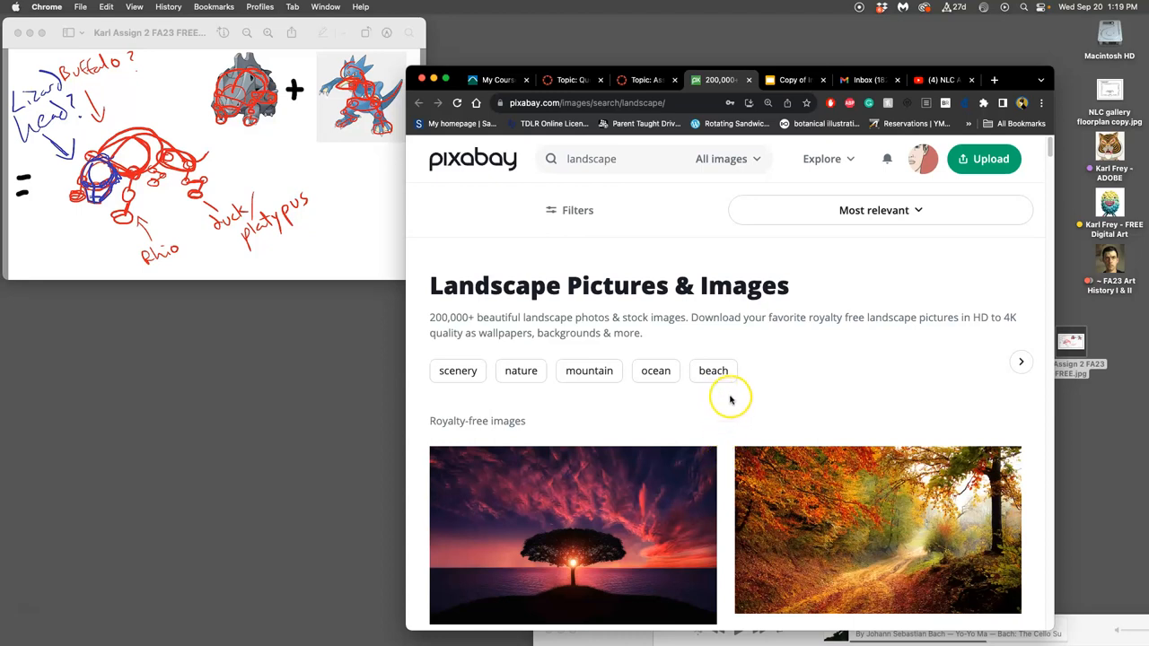
{"action": "scroll", "coordinate": [730, 399], "scroll_direction": "down", "scroll_amount": 1}
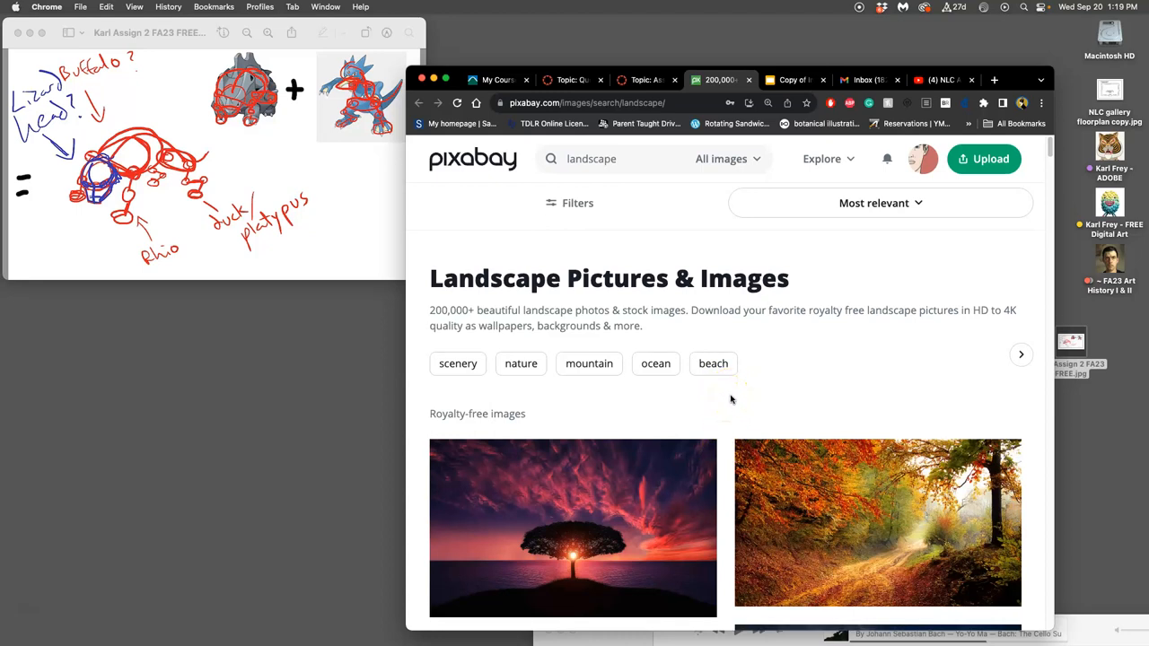
{"action": "left_click_drag", "start_coordinate": [406, 395], "coordinate": [317, 386]}
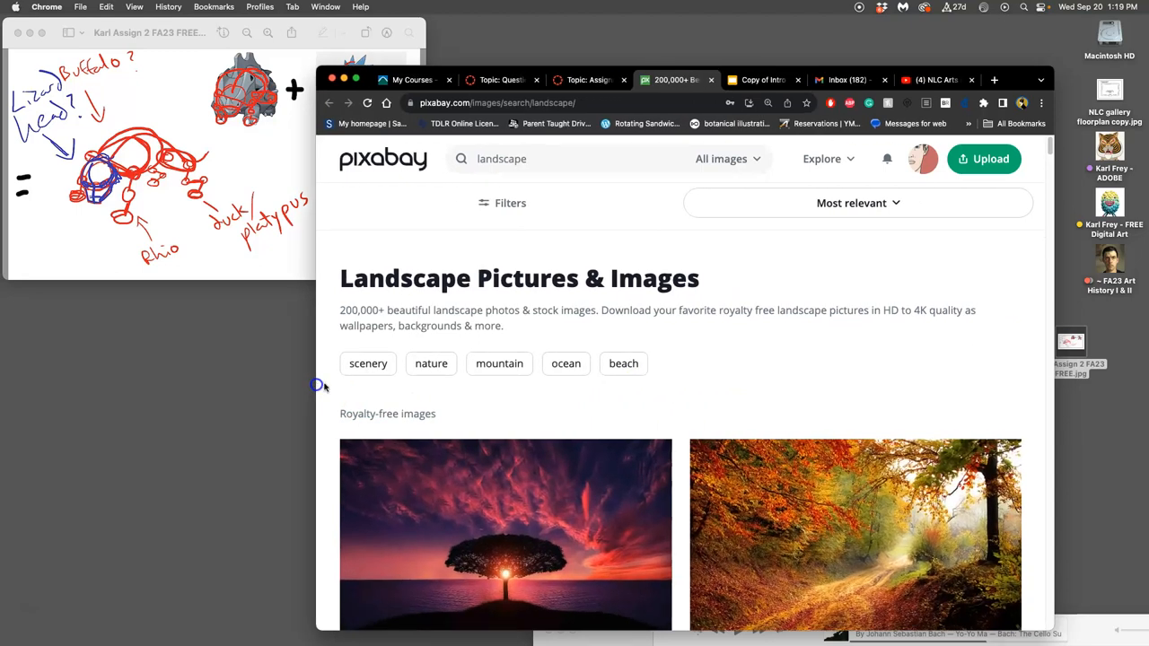
{"action": "scroll", "coordinate": [664, 384], "scroll_direction": "down", "scroll_amount": 1}
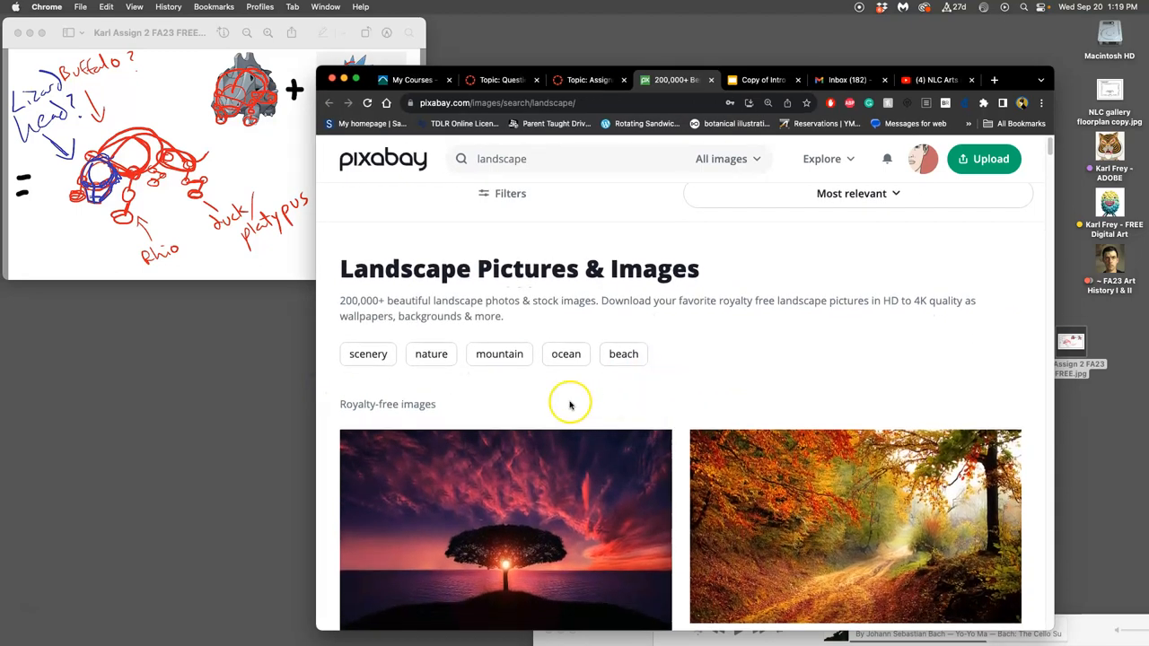
{"action": "scroll", "coordinate": [457, 411], "scroll_direction": "down", "scroll_amount": 2}
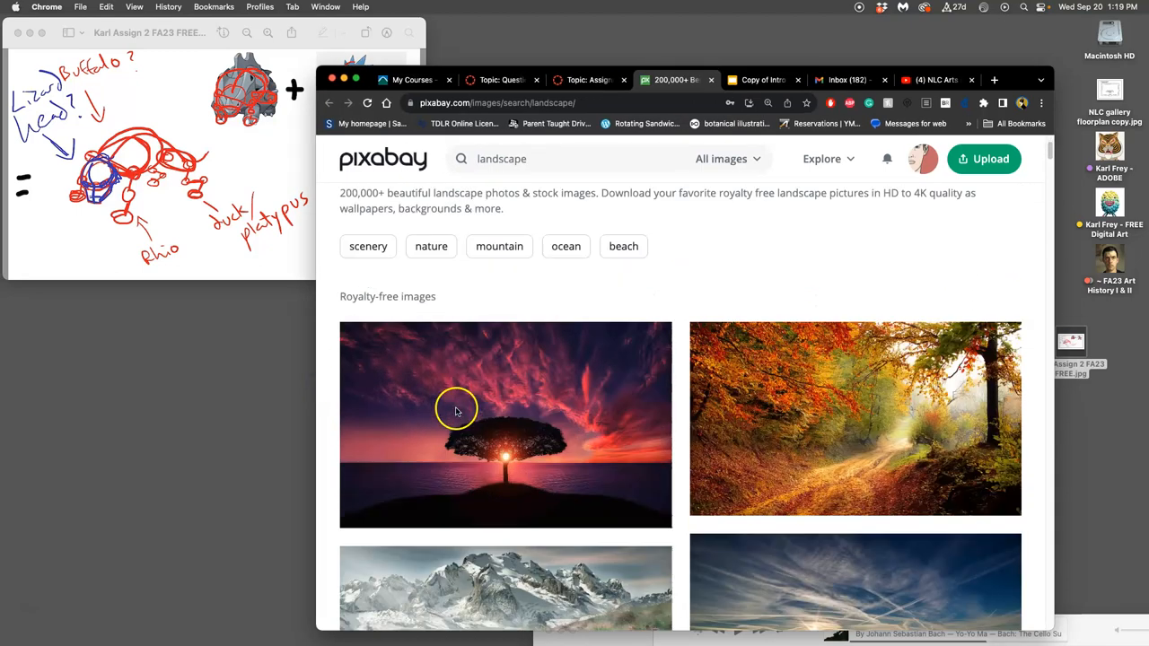
{"action": "scroll", "coordinate": [457, 411], "scroll_direction": "up", "scroll_amount": 3}
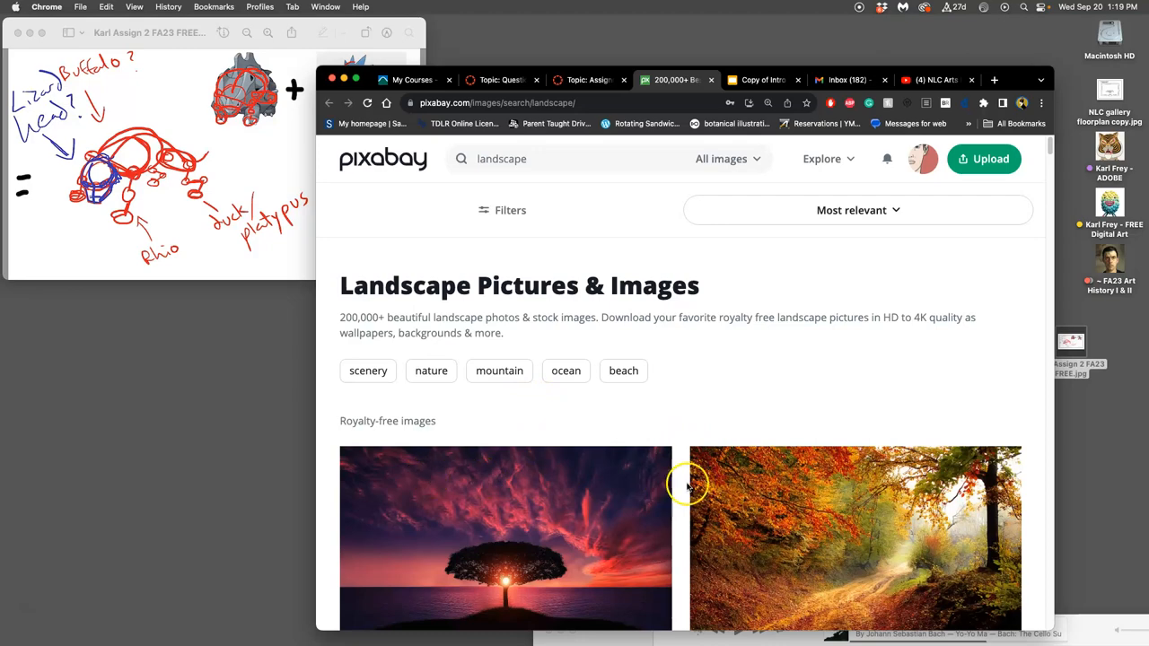
{"action": "scroll", "coordinate": [734, 480], "scroll_direction": "down", "scroll_amount": 5}
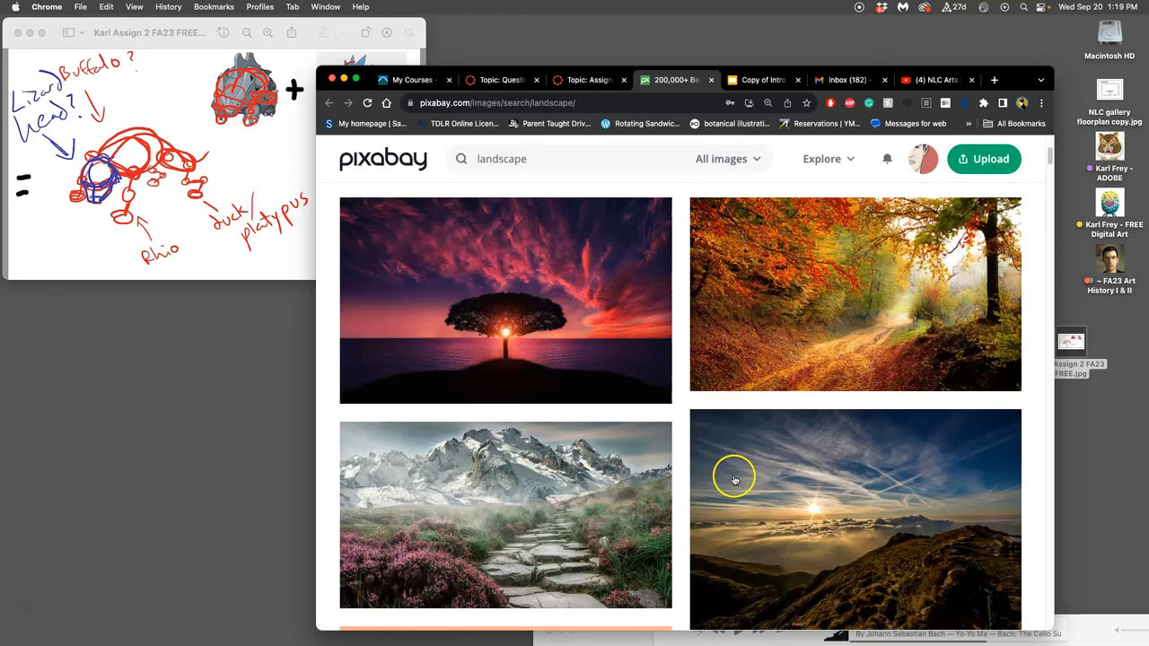
{"action": "scroll", "coordinate": [734, 480], "scroll_direction": "down", "scroll_amount": 5}
{"action": "scroll", "coordinate": [734, 480], "scroll_direction": "down", "scroll_amount": 2}
{"action": "scroll", "coordinate": [733, 480], "scroll_direction": "down", "scroll_amount": 5}
{"action": "scroll", "coordinate": [734, 480], "scroll_direction": "down", "scroll_amount": 5}
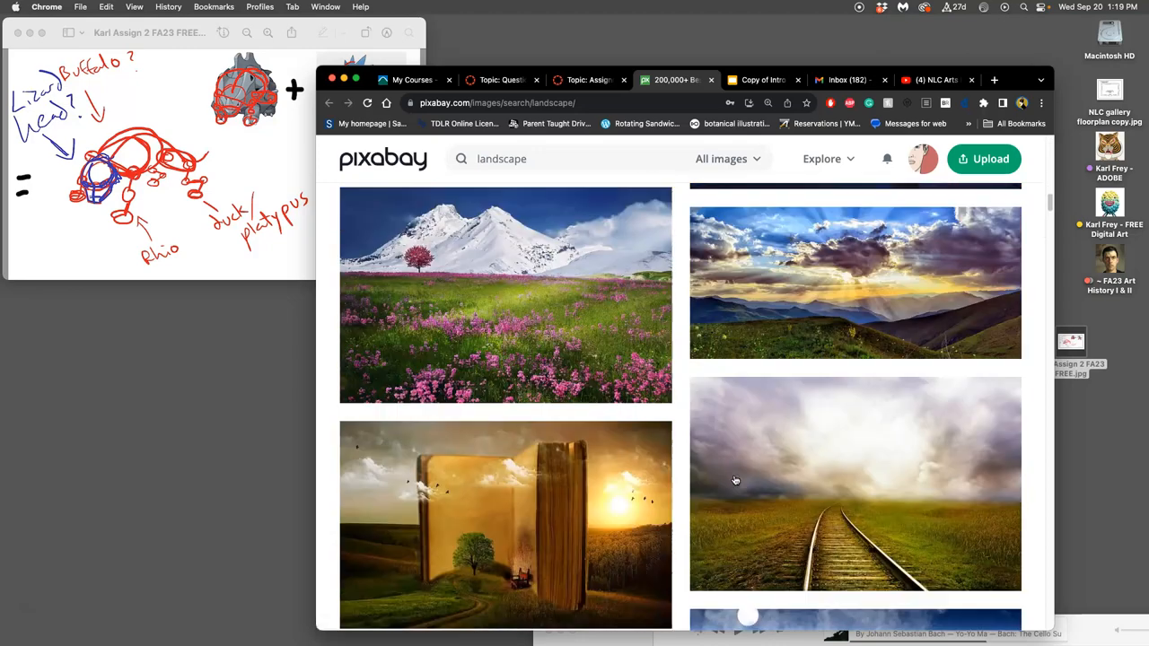
{"action": "scroll", "coordinate": [734, 480], "scroll_direction": "down", "scroll_amount": 5}
{"action": "scroll", "coordinate": [734, 480], "scroll_direction": "down", "scroll_amount": 5}
{"action": "scroll", "coordinate": [734, 480], "scroll_direction": "down", "scroll_amount": 5}
{"action": "scroll", "coordinate": [734, 480], "scroll_direction": "down", "scroll_amount": 5}
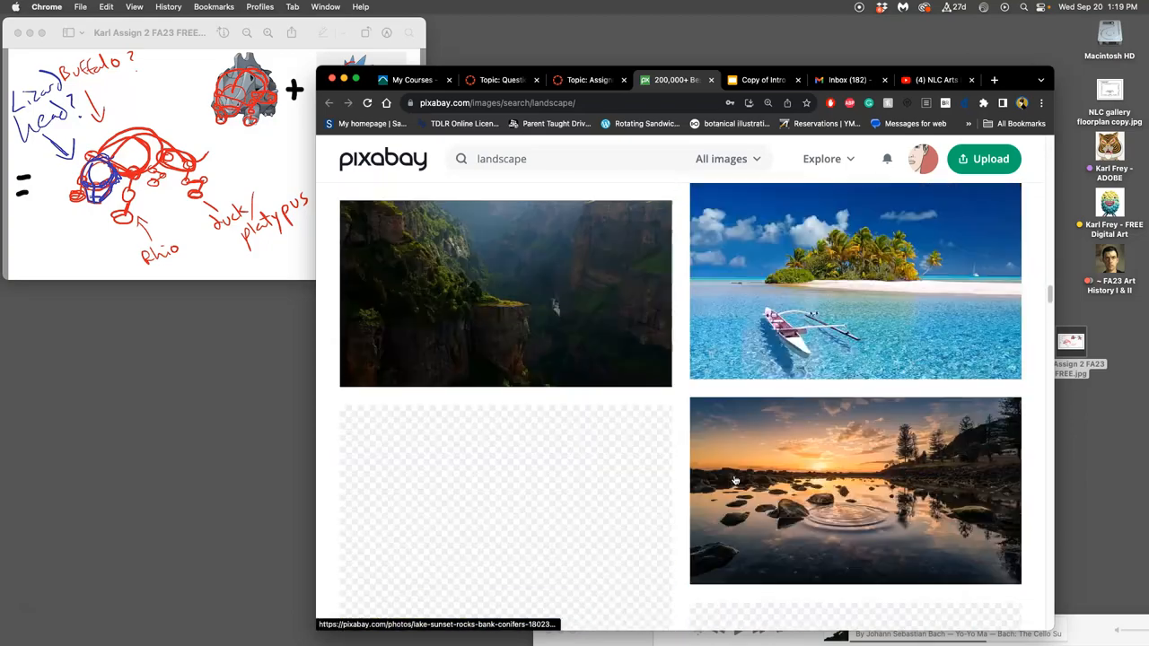
{"action": "scroll", "coordinate": [734, 480], "scroll_direction": "down", "scroll_amount": 5}
{"action": "scroll", "coordinate": [734, 480], "scroll_direction": "down", "scroll_amount": 5}
{"action": "scroll", "coordinate": [734, 480], "scroll_direction": "down", "scroll_amount": 3}
{"action": "scroll", "coordinate": [734, 480], "scroll_direction": "down", "scroll_amount": 5}
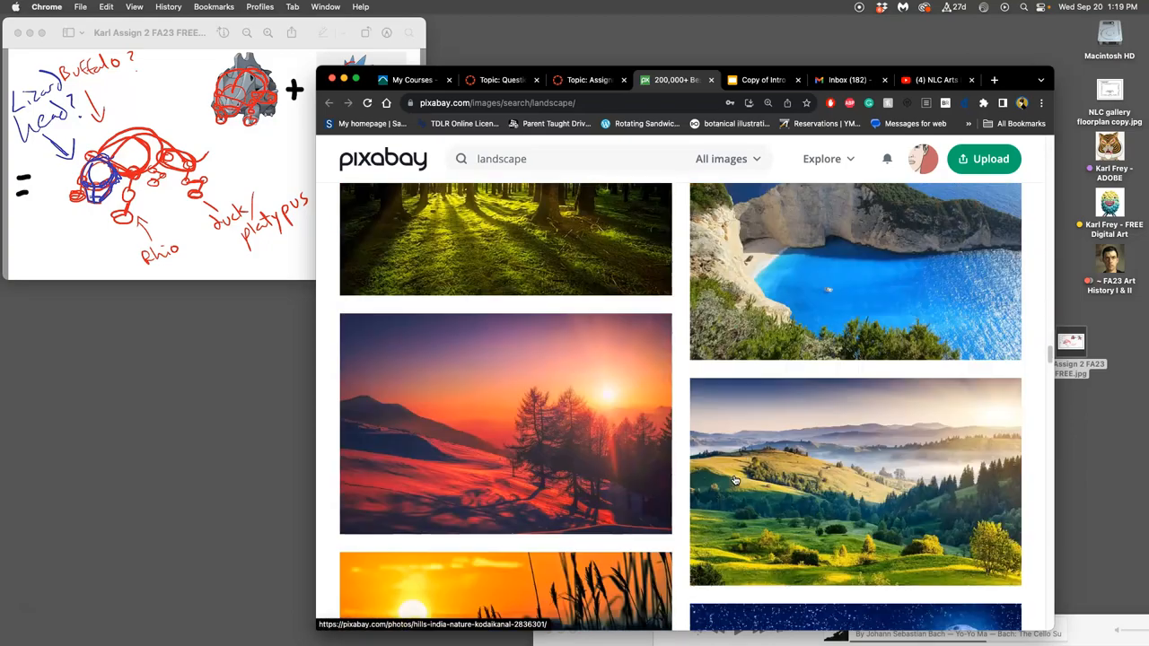
{"action": "scroll", "coordinate": [734, 480], "scroll_direction": "down", "scroll_amount": 5}
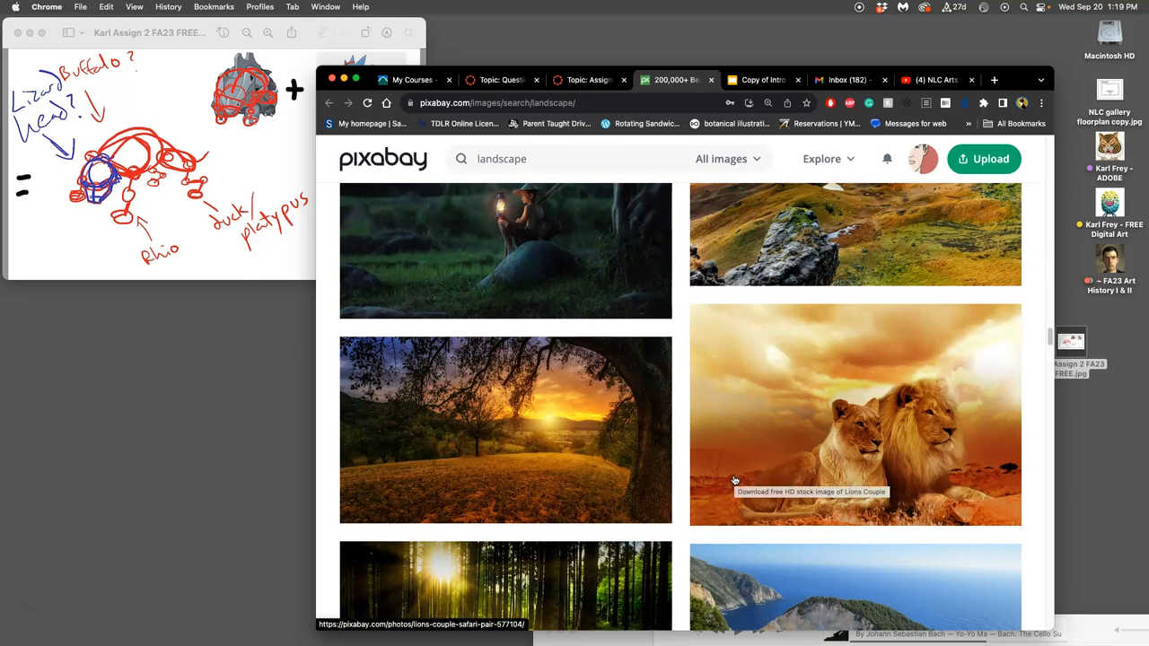
{"action": "scroll", "coordinate": [734, 480], "scroll_direction": "down", "scroll_amount": 3}
{"action": "scroll", "coordinate": [734, 480], "scroll_direction": "down", "scroll_amount": 5}
{"action": "scroll", "coordinate": [734, 480], "scroll_direction": "down", "scroll_amount": 5}
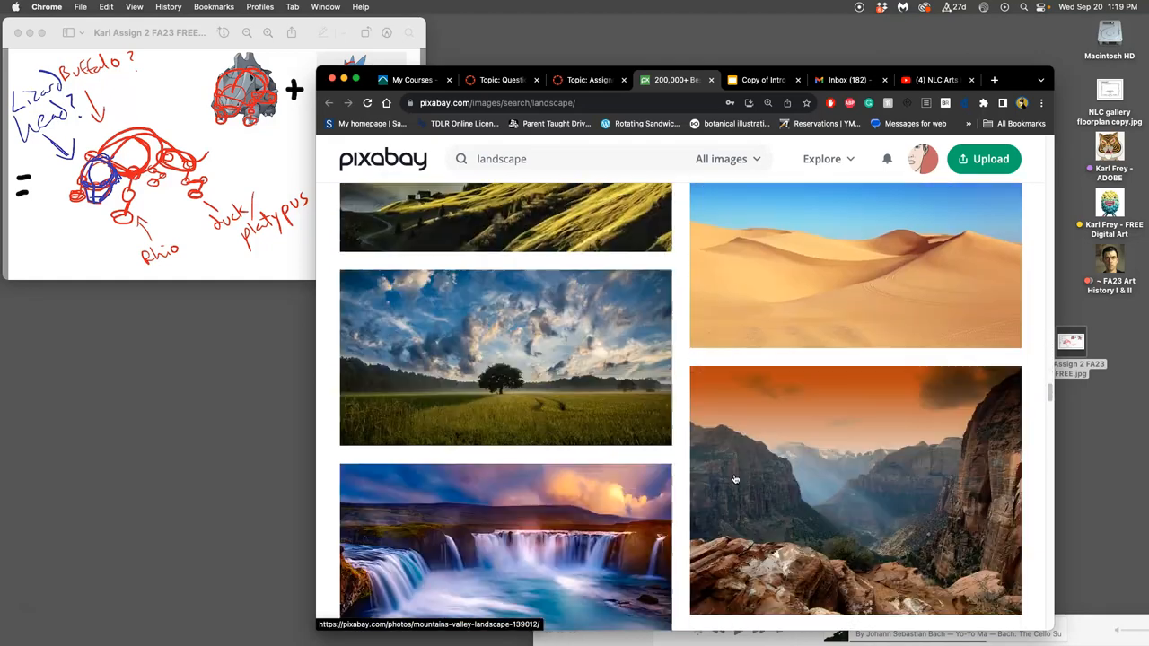
{"action": "scroll", "coordinate": [734, 480], "scroll_direction": "down", "scroll_amount": 3}
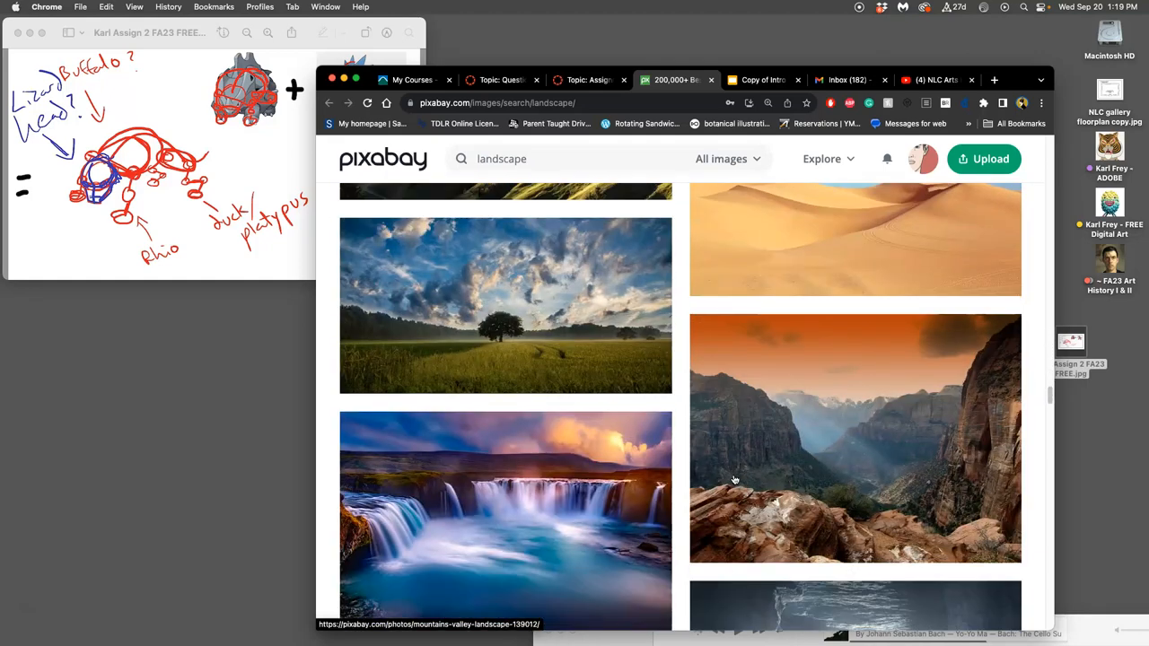
{"action": "scroll", "coordinate": [734, 480], "scroll_direction": "down", "scroll_amount": 5}
{"action": "scroll", "coordinate": [734, 480], "scroll_direction": "down", "scroll_amount": 5}
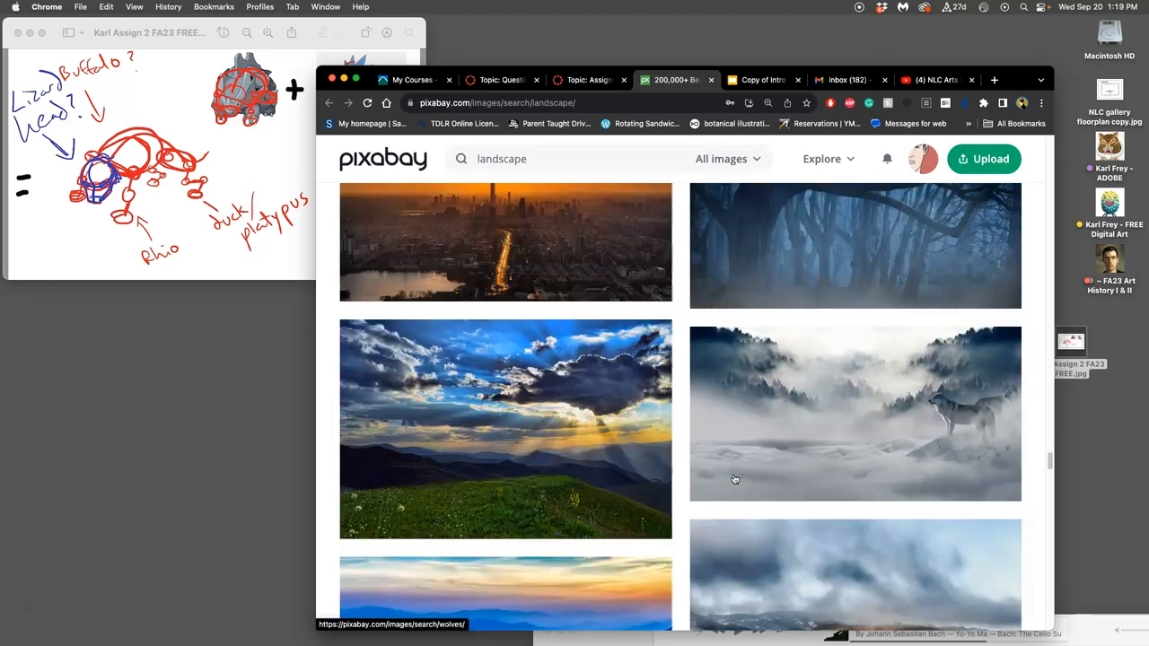
{"action": "scroll", "coordinate": [734, 480], "scroll_direction": "down", "scroll_amount": 10}
{"action": "scroll", "coordinate": [734, 479], "scroll_direction": "down", "scroll_amount": 10}
{"action": "scroll", "coordinate": [733, 479], "scroll_direction": "down", "scroll_amount": 10}
{"action": "scroll", "coordinate": [734, 480], "scroll_direction": "down", "scroll_amount": 10}
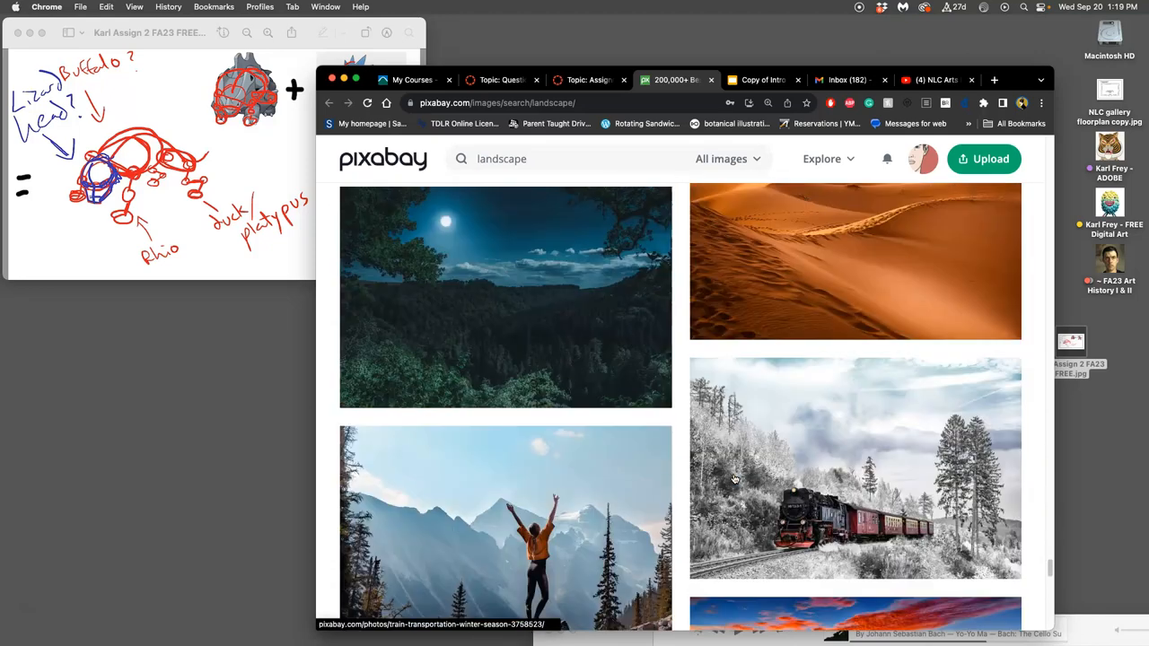
{"action": "scroll", "coordinate": [734, 480], "scroll_direction": "down", "scroll_amount": 10}
{"action": "scroll", "coordinate": [734, 479], "scroll_direction": "up", "scroll_amount": 10}
{"action": "scroll", "coordinate": [734, 480], "scroll_direction": "down", "scroll_amount": 3}
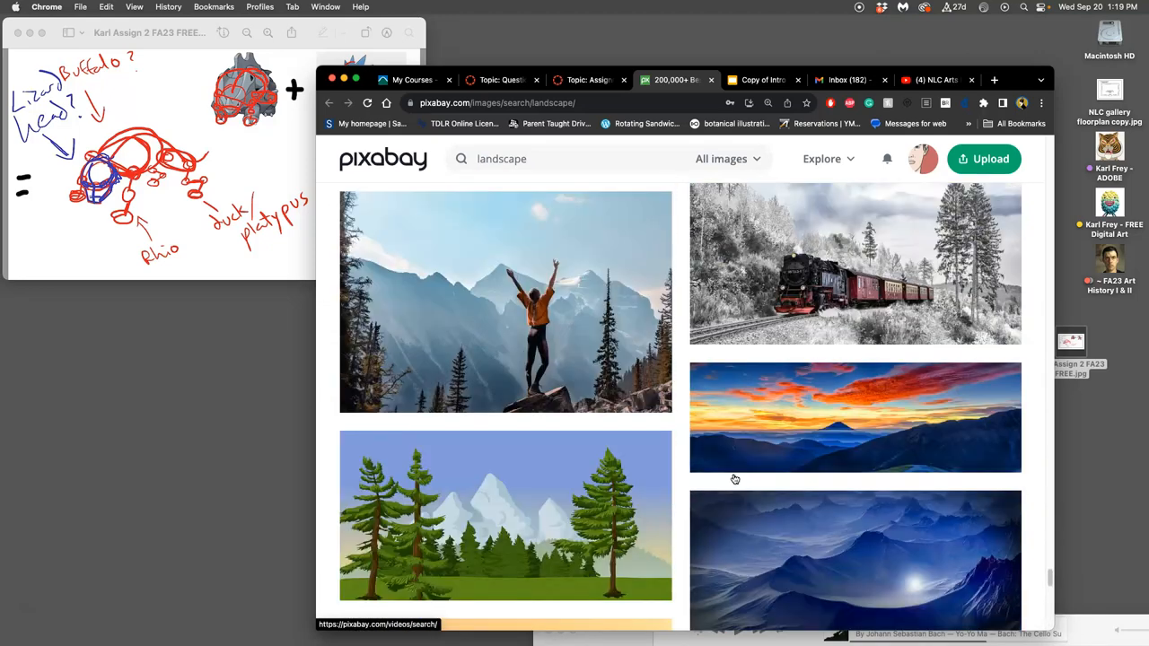
{"action": "scroll", "coordinate": [734, 480], "scroll_direction": "down", "scroll_amount": 10}
{"action": "scroll", "coordinate": [734, 479], "scroll_direction": "down", "scroll_amount": 10}
{"action": "scroll", "coordinate": [734, 479], "scroll_direction": "down", "scroll_amount": 10}
{"action": "scroll", "coordinate": [734, 479], "scroll_direction": "down", "scroll_amount": 10}
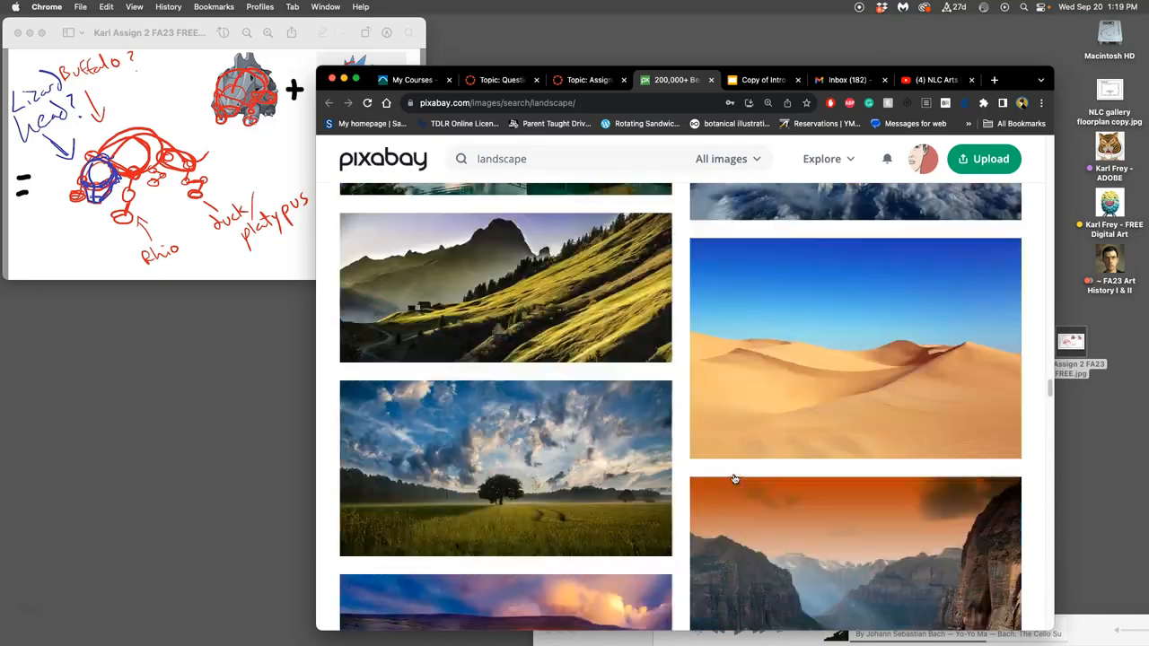
{"action": "scroll", "coordinate": [734, 479], "scroll_direction": "up", "scroll_amount": 10}
{"action": "scroll", "coordinate": [734, 479], "scroll_direction": "up", "scroll_amount": 10}
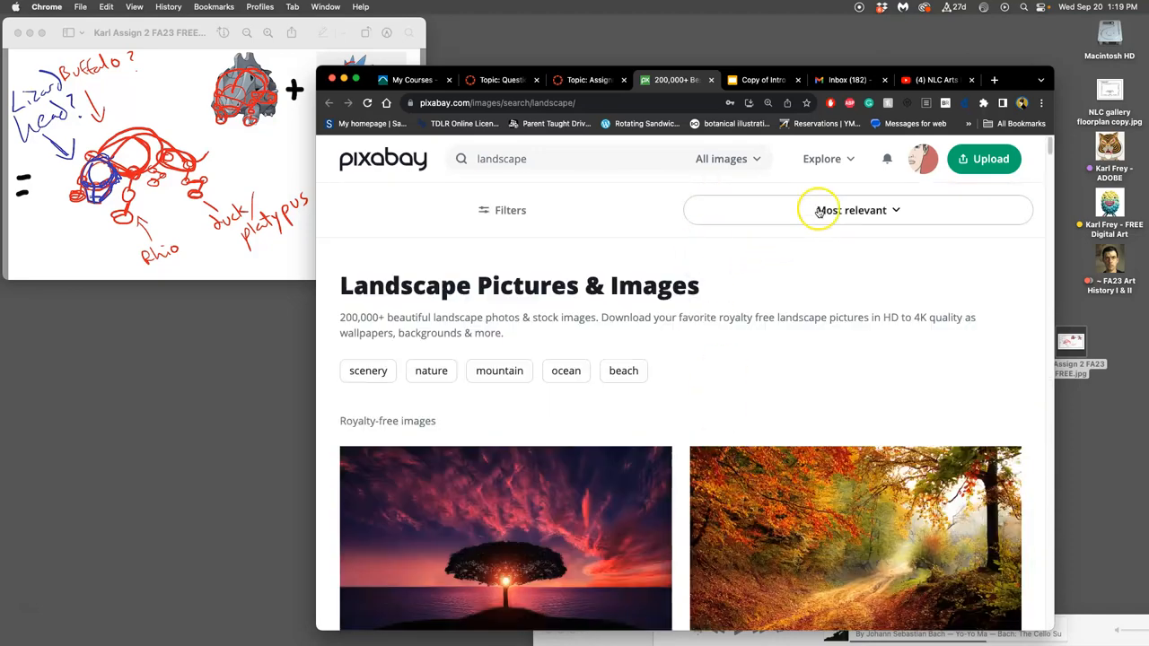
- Search Pixabay for 'rhino' instead of 'landscape' and zoom out for more images per row
{"action": "left_click", "coordinate": [529, 160]}
{"action": "double_click", "coordinate": [513, 160]}
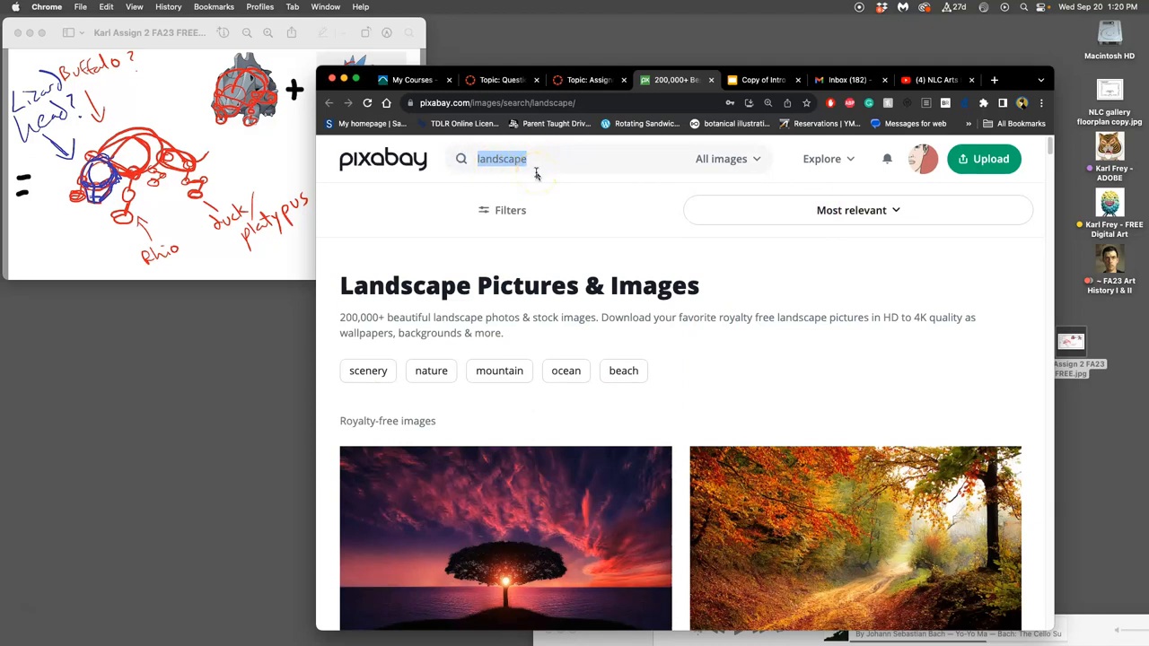
{"action": "type", "text": "rhin"}
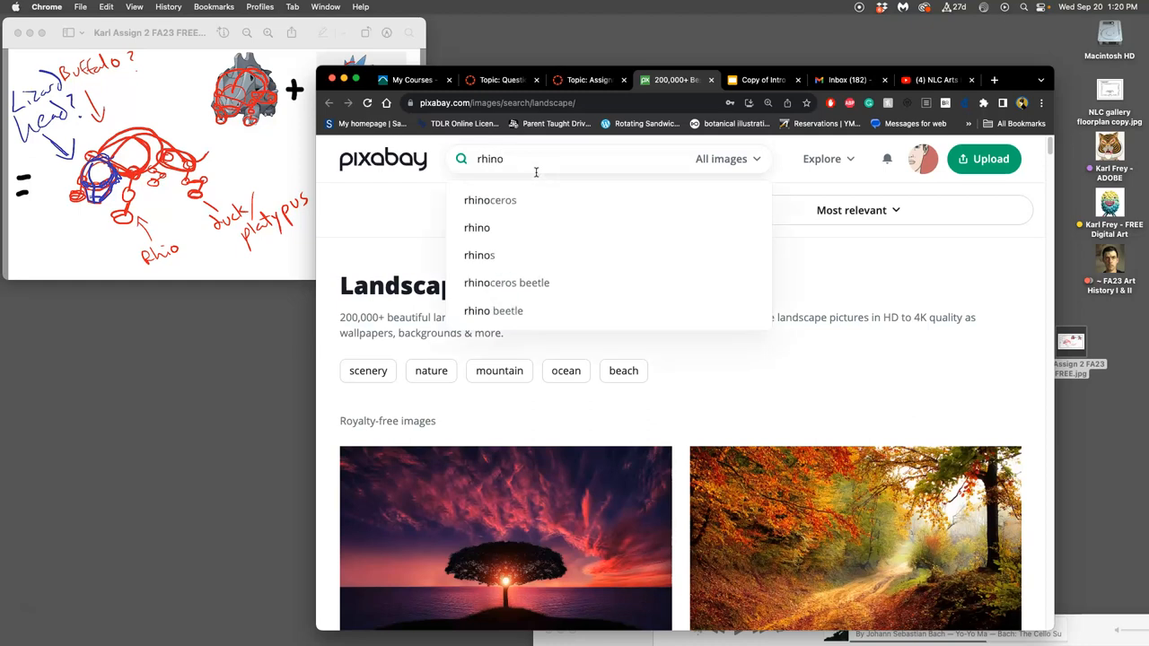
{"action": "type", "text": "o"}
{"action": "key", "text": "Return"}
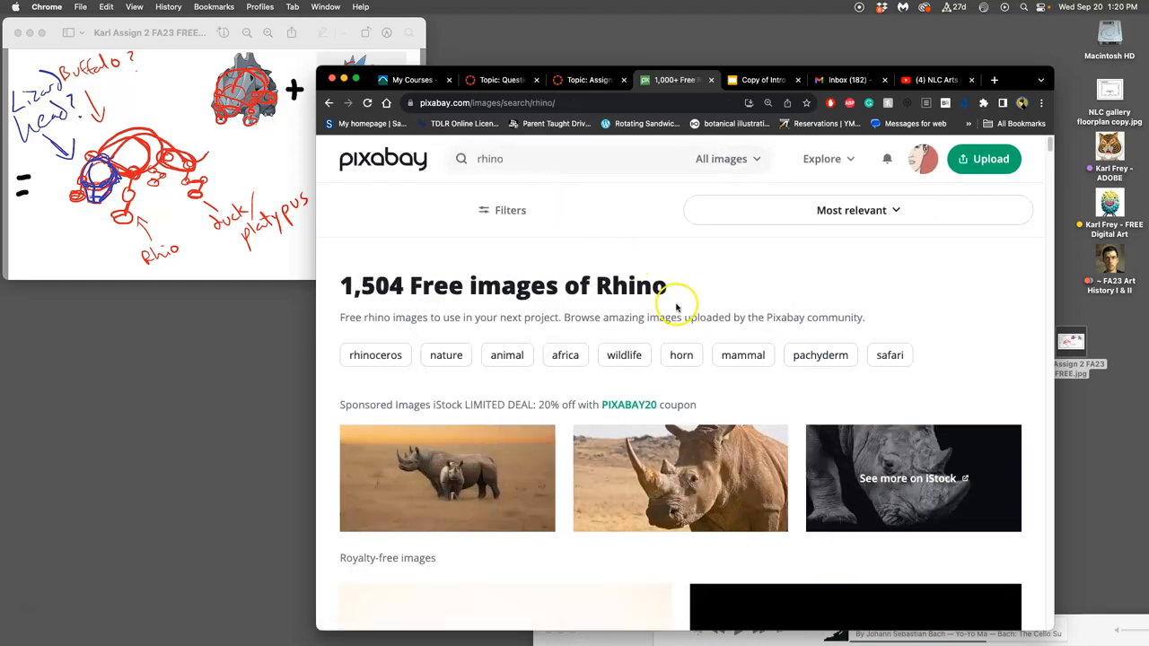
{"action": "scroll", "coordinate": [619, 465], "scroll_direction": "down", "scroll_amount": 3}
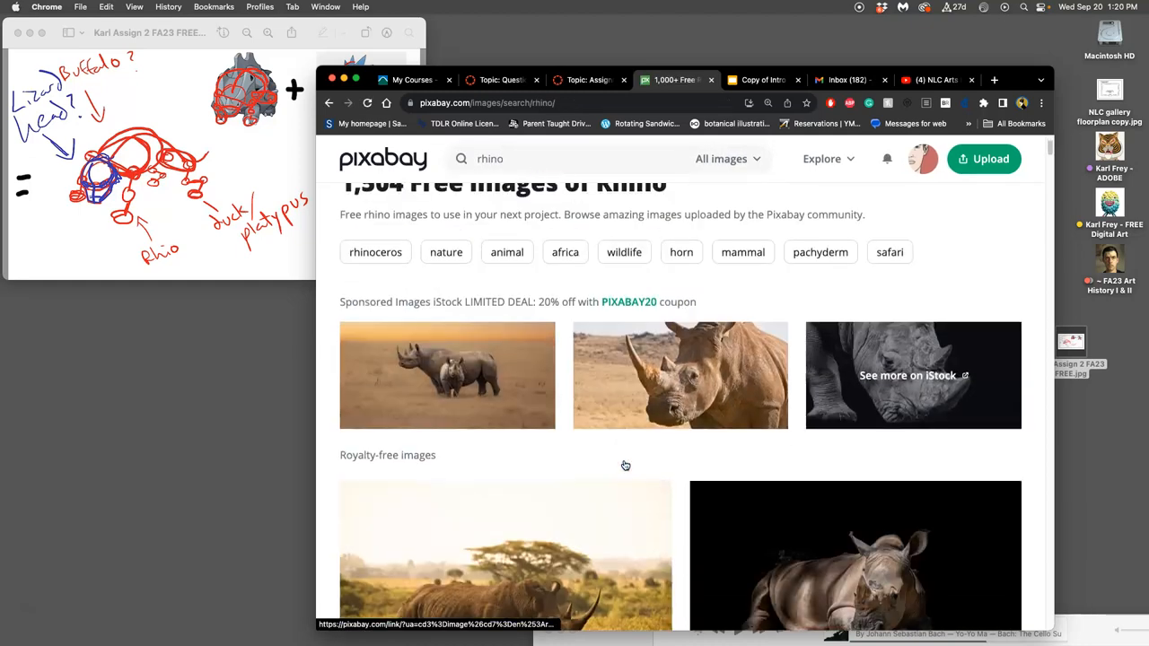
{"action": "scroll", "coordinate": [619, 465], "scroll_direction": "down", "scroll_amount": 5}
{"action": "scroll", "coordinate": [624, 465], "scroll_direction": "down", "scroll_amount": 2}
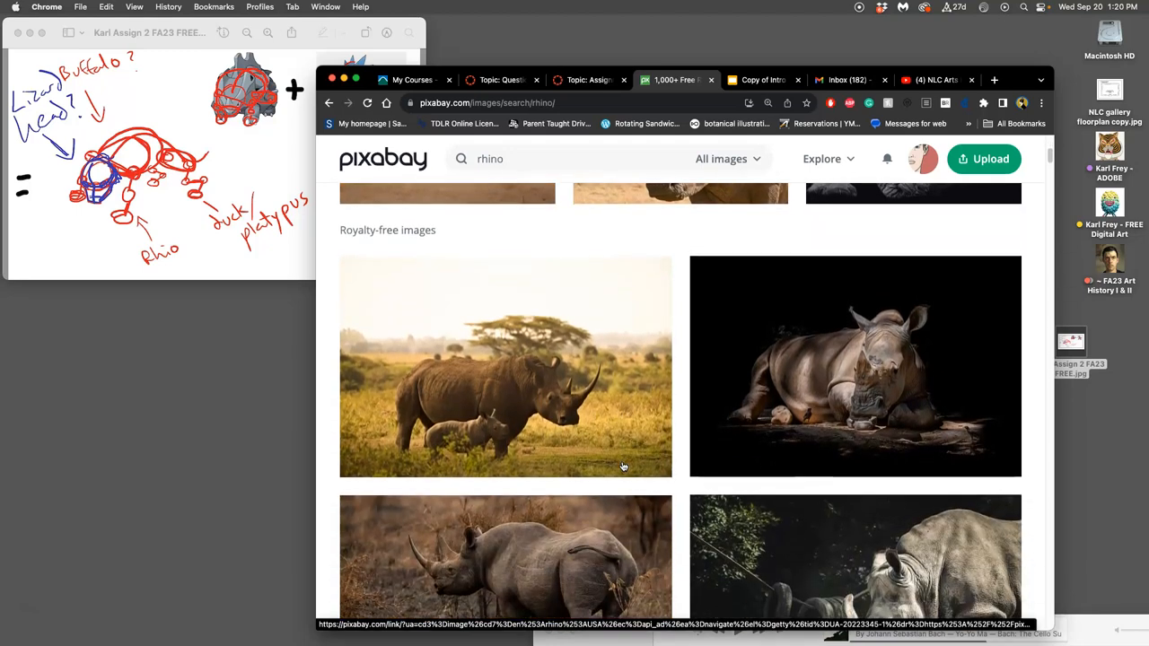
{"action": "scroll", "coordinate": [624, 465], "scroll_direction": "down", "scroll_amount": 3}
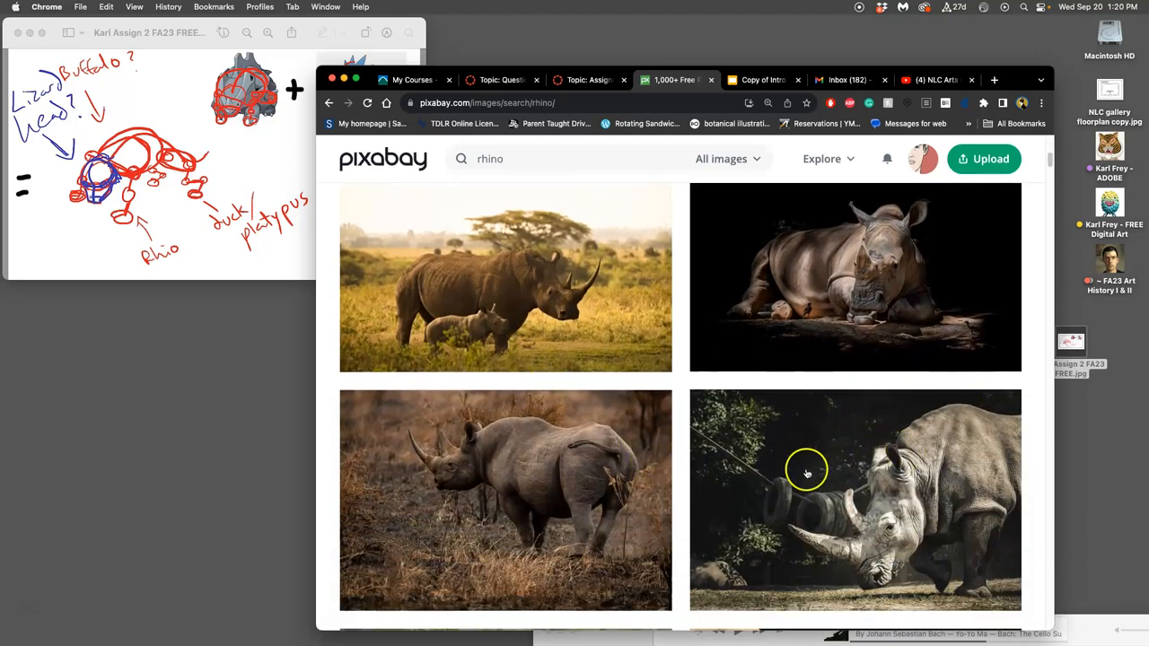
{"action": "key", "text": "super+minus"}
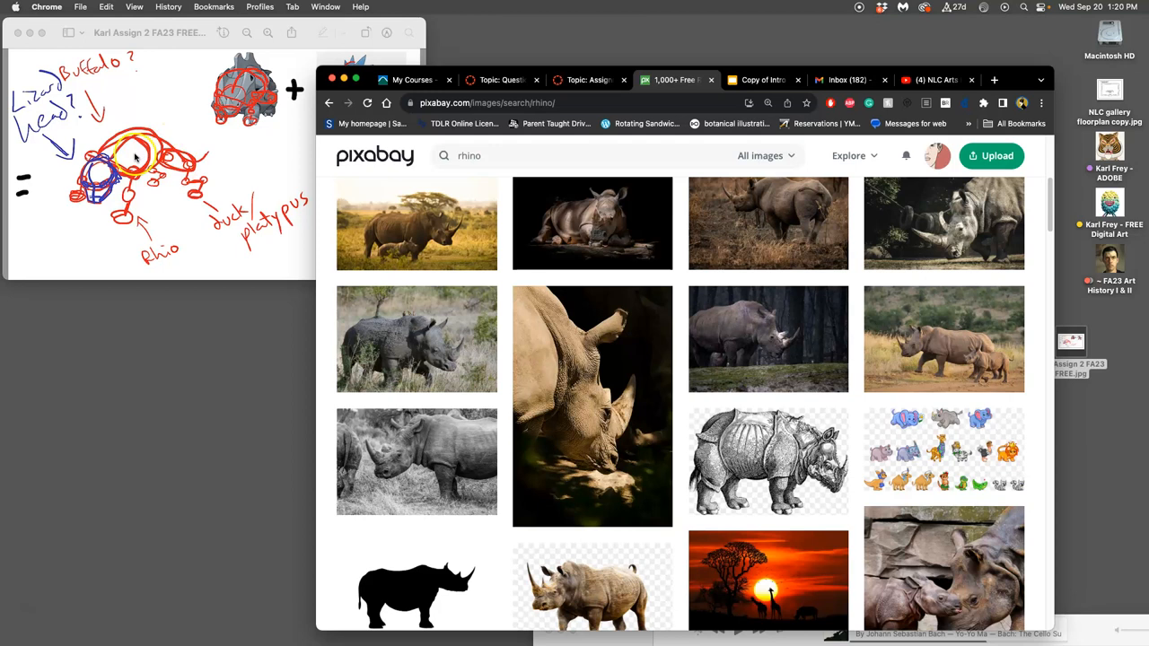
{"action": "mouse_move", "coordinate": [592, 408]}
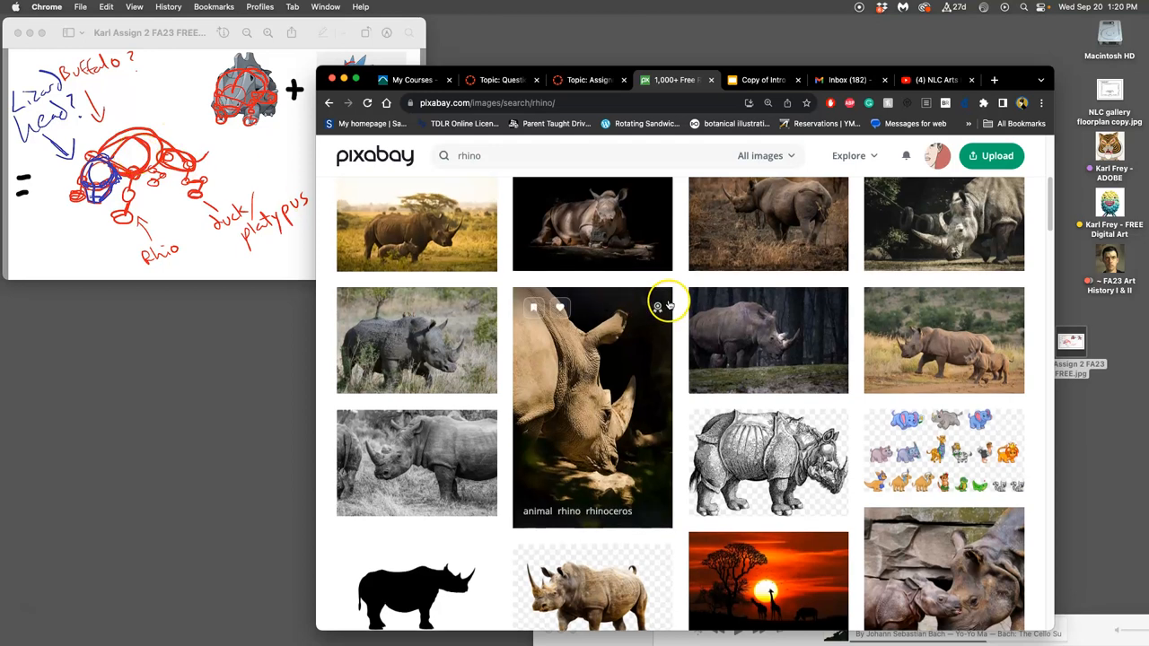
{"action": "scroll", "coordinate": [664, 305], "scroll_direction": "down", "scroll_amount": 5}
{"action": "scroll", "coordinate": [664, 305], "scroll_direction": "down", "scroll_amount": 5}
{"action": "scroll", "coordinate": [669, 305], "scroll_direction": "down", "scroll_amount": 3}
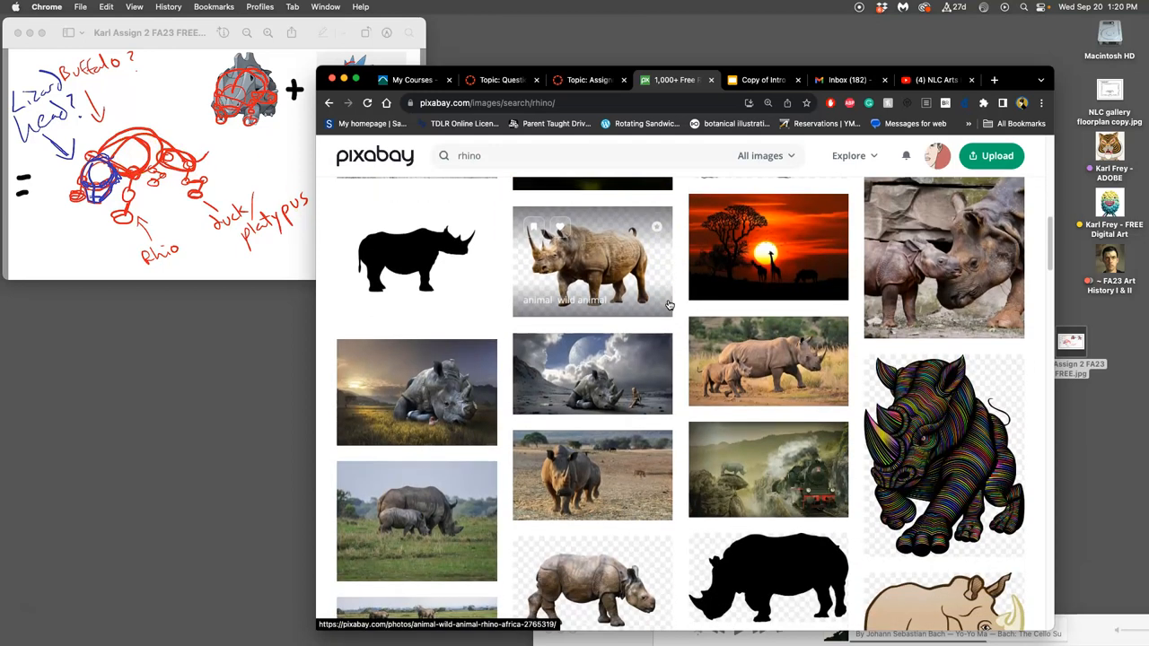
{"action": "scroll", "coordinate": [668, 305], "scroll_direction": "down", "scroll_amount": 3}
{"action": "scroll", "coordinate": [669, 305], "scroll_direction": "down", "scroll_amount": 3}
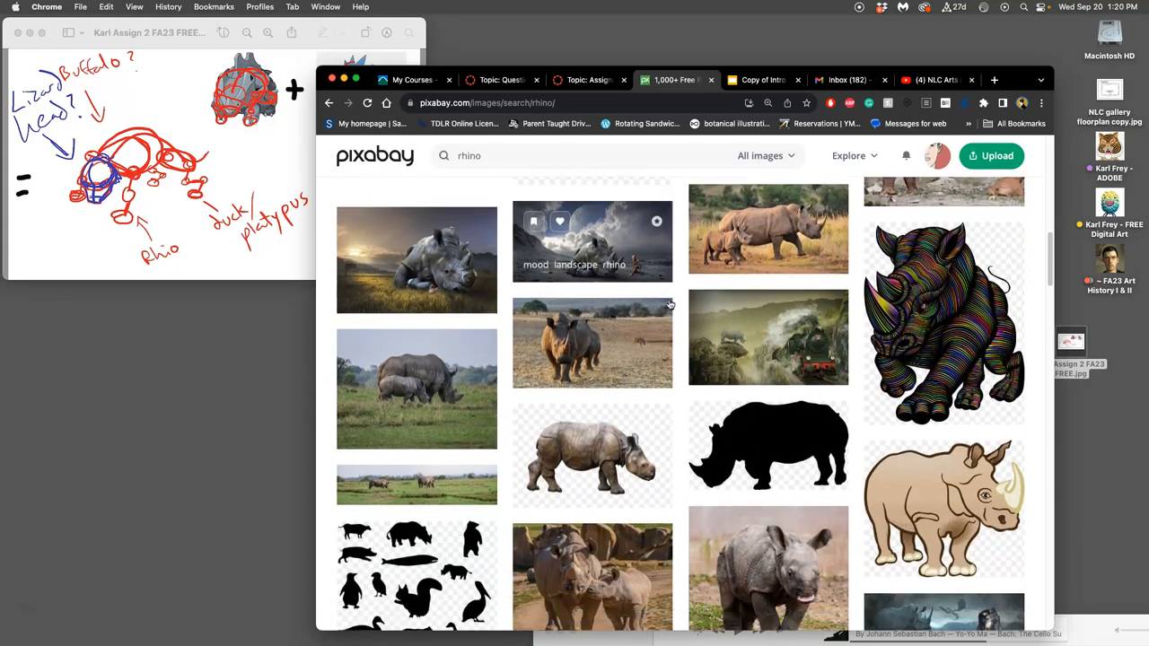
{"action": "scroll", "coordinate": [668, 305], "scroll_direction": "down", "scroll_amount": 3}
{"action": "scroll", "coordinate": [669, 305], "scroll_direction": "down", "scroll_amount": 4}
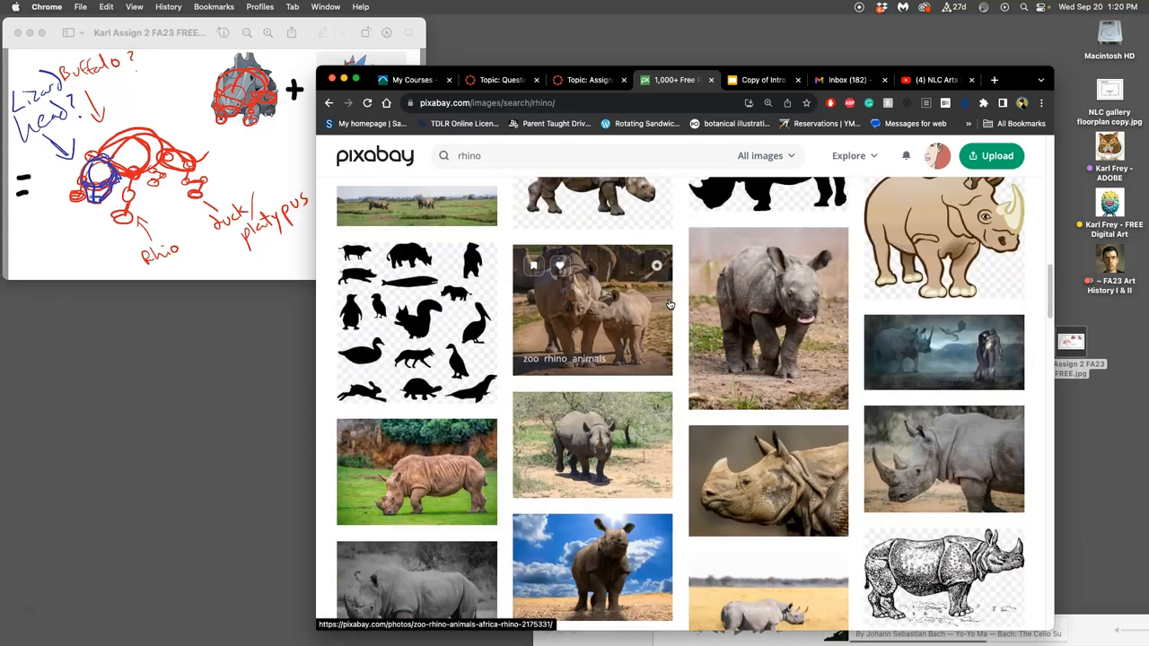
{"action": "scroll", "coordinate": [669, 305], "scroll_direction": "down", "scroll_amount": 3}
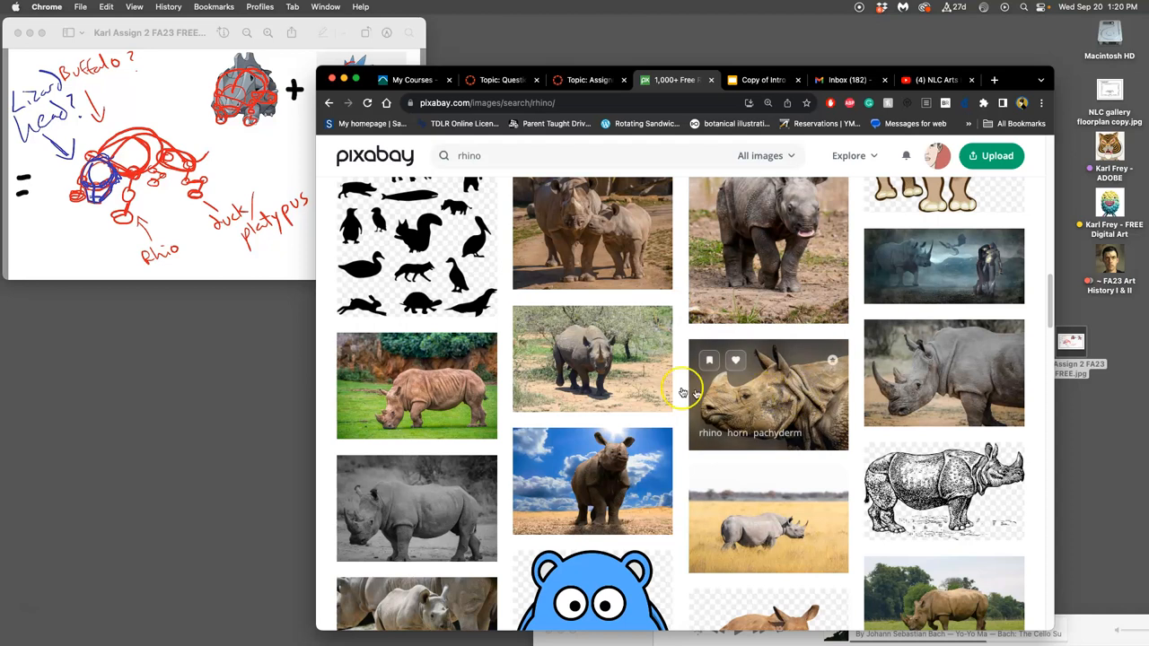
- Open the black rhinoceros photo's own page in a new tab and switch to it
{"action": "right_click", "coordinate": [600, 361]}
{"action": "mouse_move", "coordinate": [591, 358]}
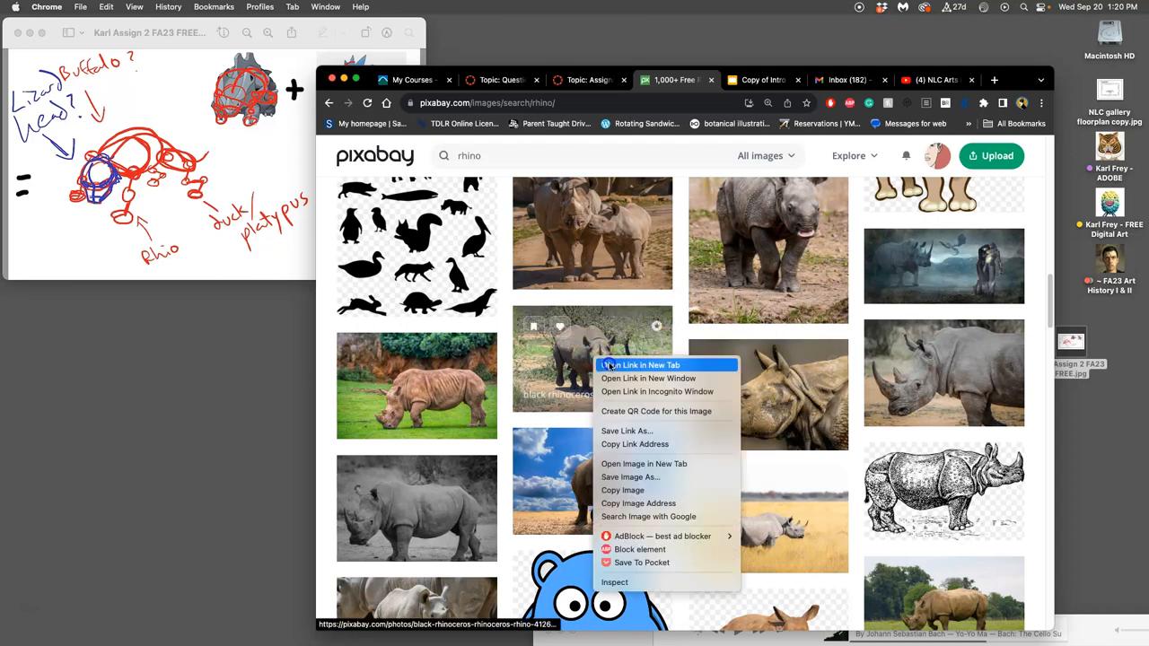
{"action": "left_click", "coordinate": [640, 365]}
{"action": "left_click", "coordinate": [709, 80]}
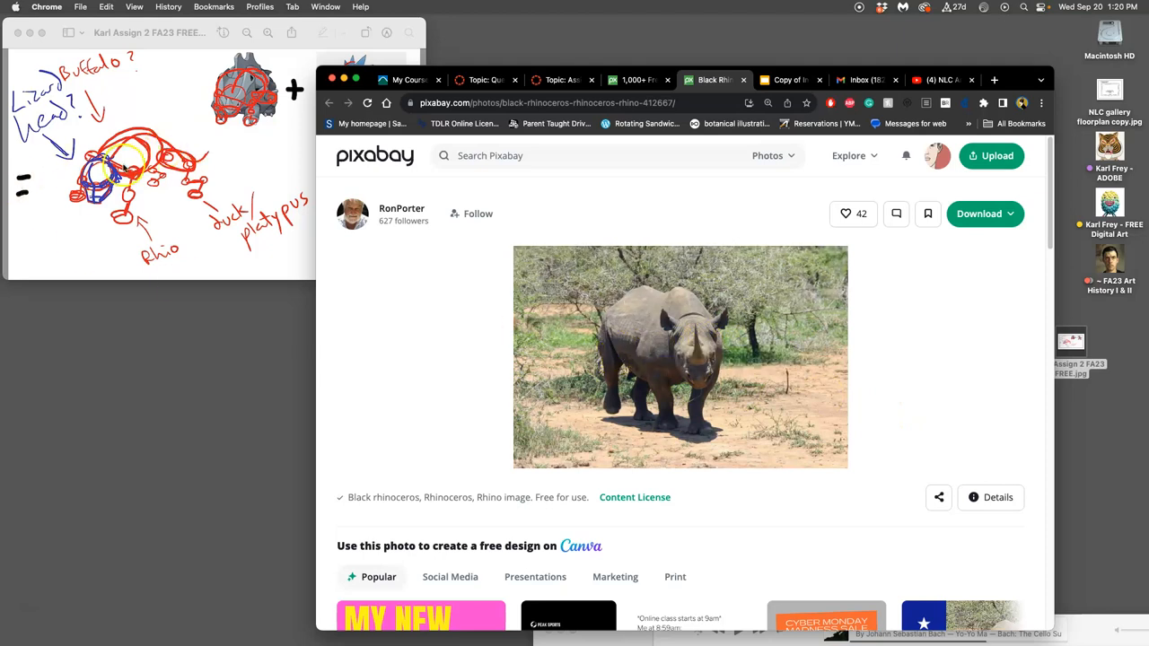
- Download the black rhinoceros photo at the 3072×2048 size
{"action": "left_click", "coordinate": [984, 214]}
{"action": "left_click", "coordinate": [826, 343]}
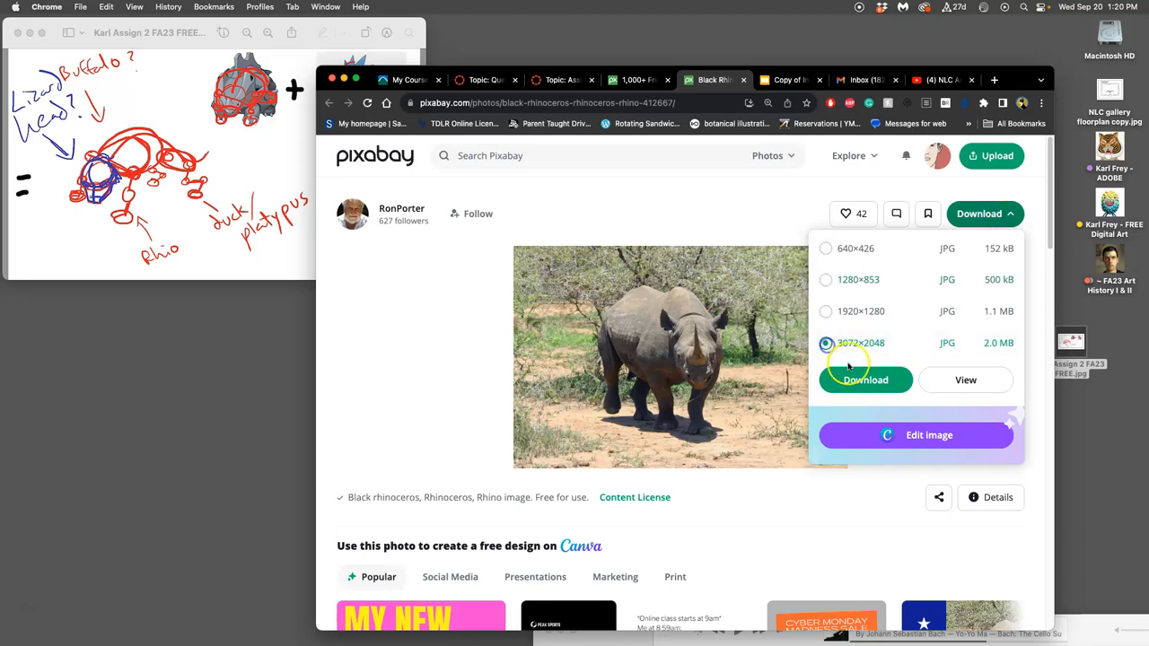
{"action": "left_click", "coordinate": [825, 311]}
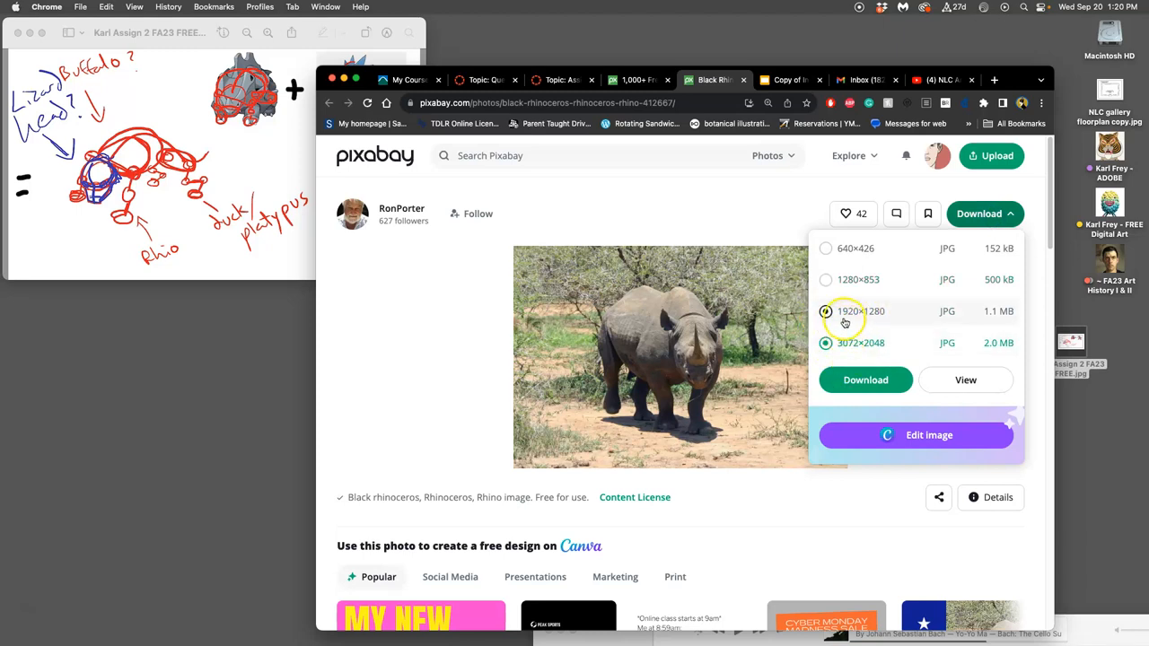
{"action": "left_click", "coordinate": [826, 342]}
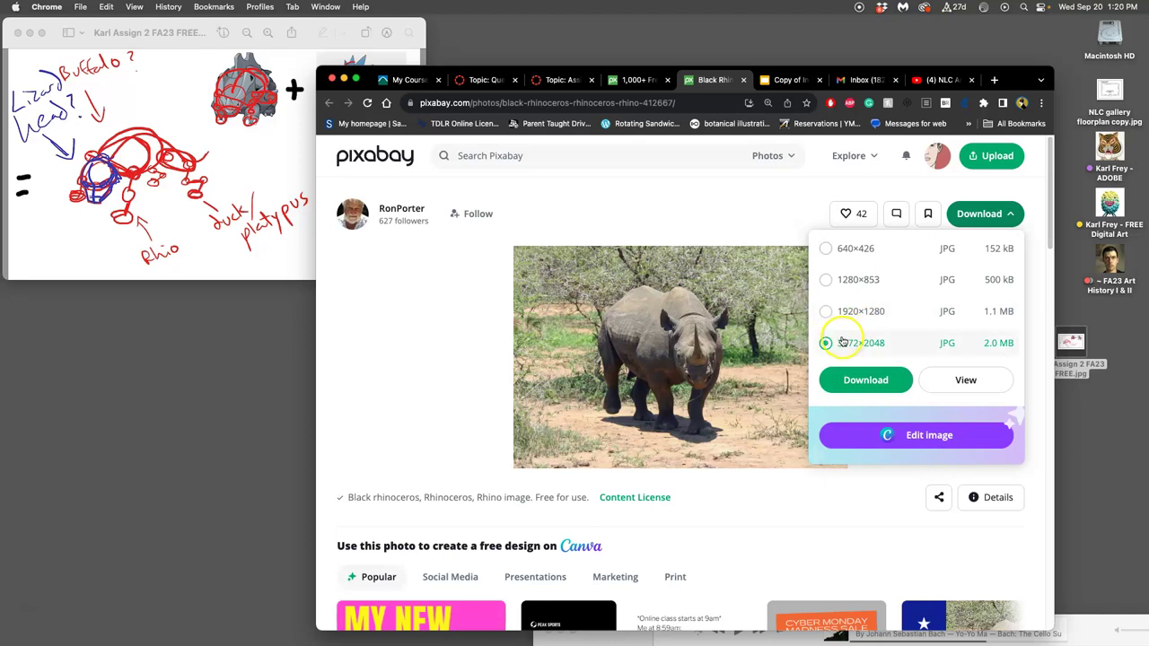
{"action": "left_click", "coordinate": [865, 379]}
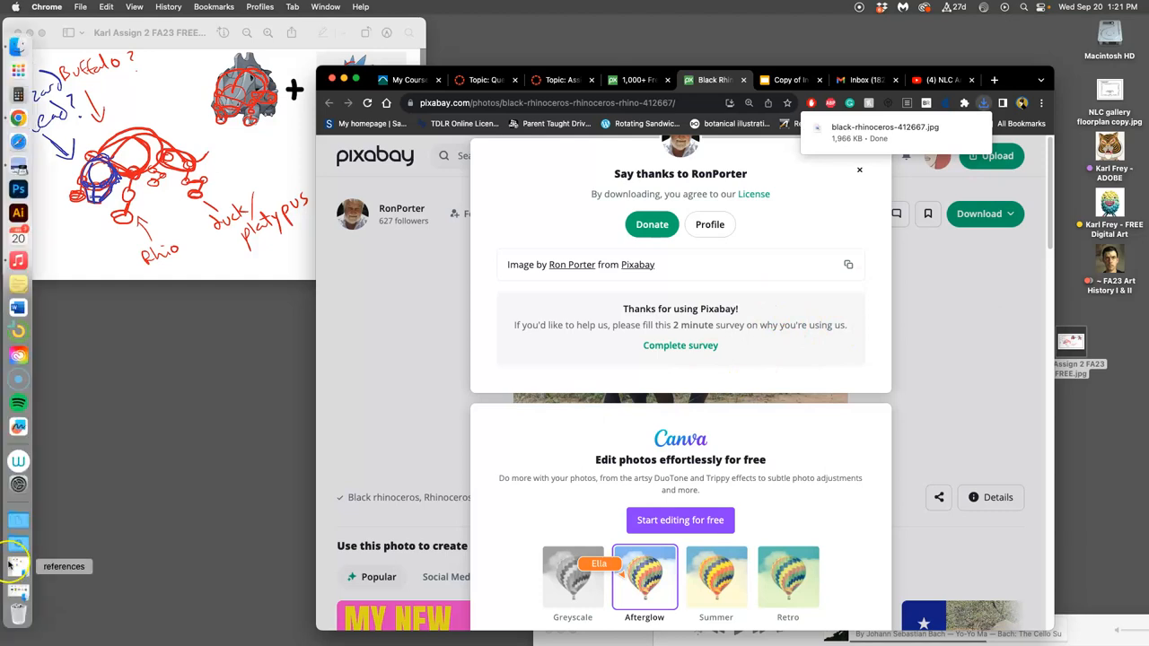
- Pick black-rhinoceros-412667.jpg from the Dock's recent downloads
{"action": "left_click", "coordinate": [18, 543]}
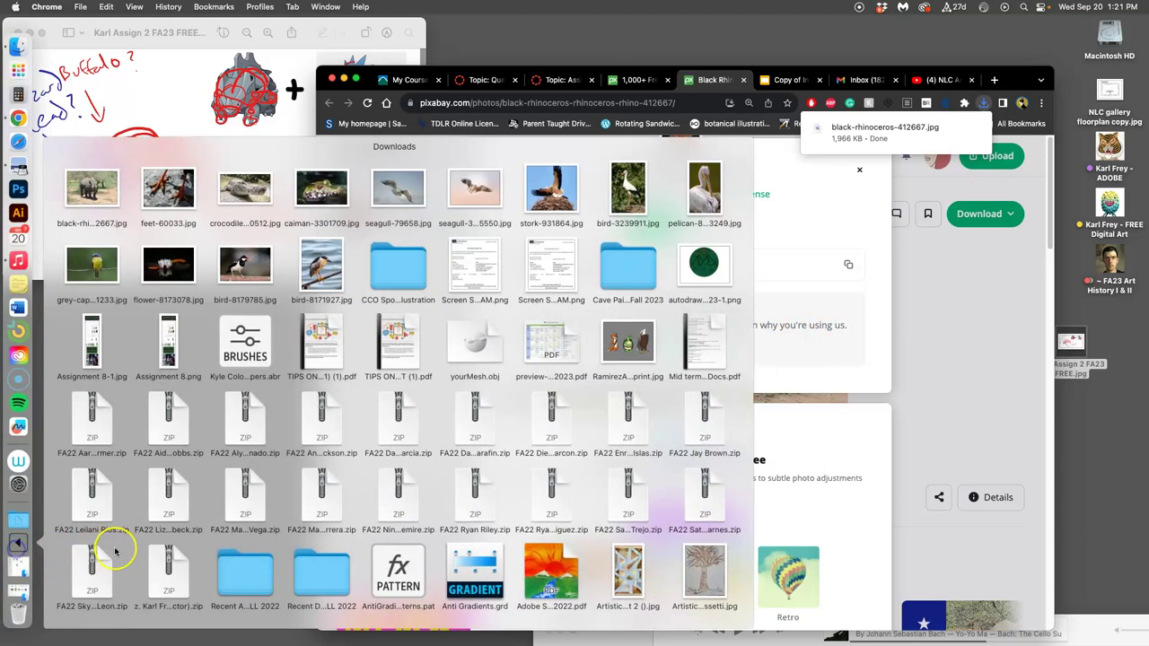
{"action": "left_click", "coordinate": [97, 186]}
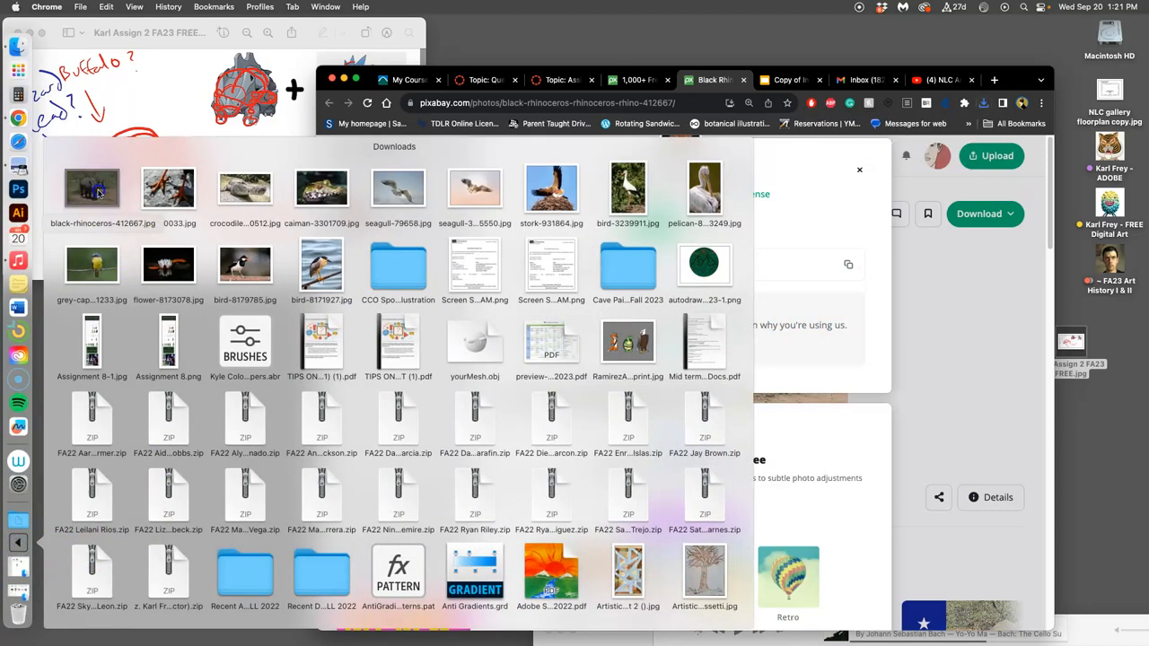
- Move the rhinoceros photo via the desktop into Assign - 2's references folder
{"action": "left_click_drag", "start_coordinate": [97, 188], "coordinate": [199, 392]}
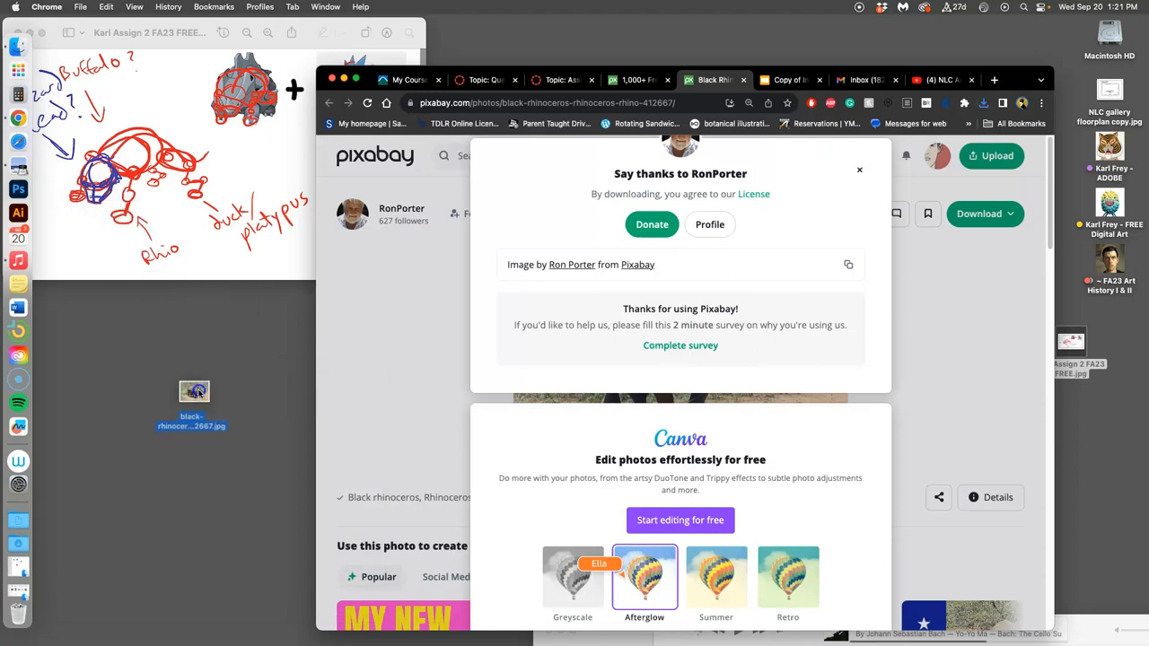
{"action": "double_click", "coordinate": [1110, 205]}
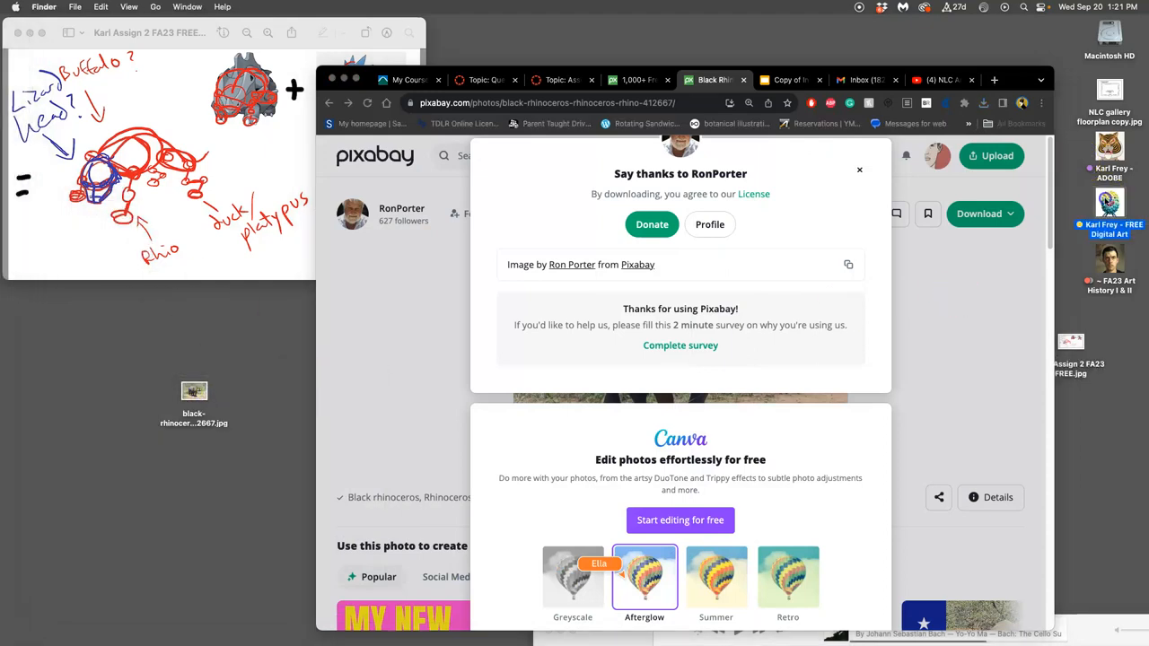
{"action": "double_click", "coordinate": [746, 304]}
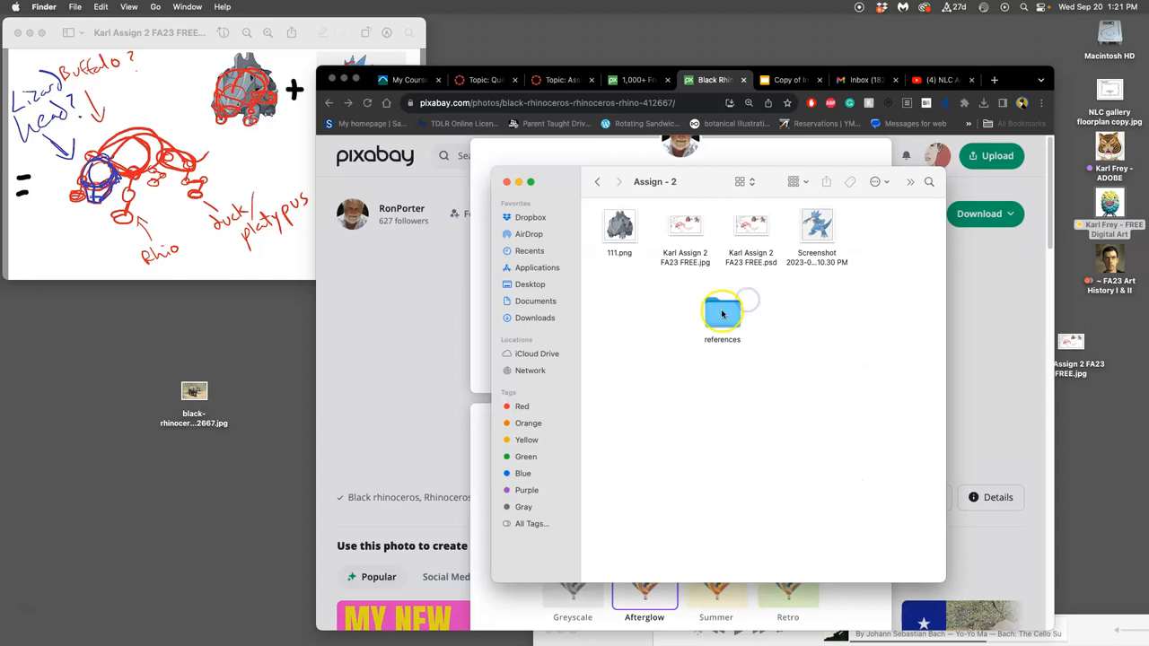
{"action": "double_click", "coordinate": [722, 313]}
{"action": "left_click_drag", "start_coordinate": [194, 396], "coordinate": [780, 359]}
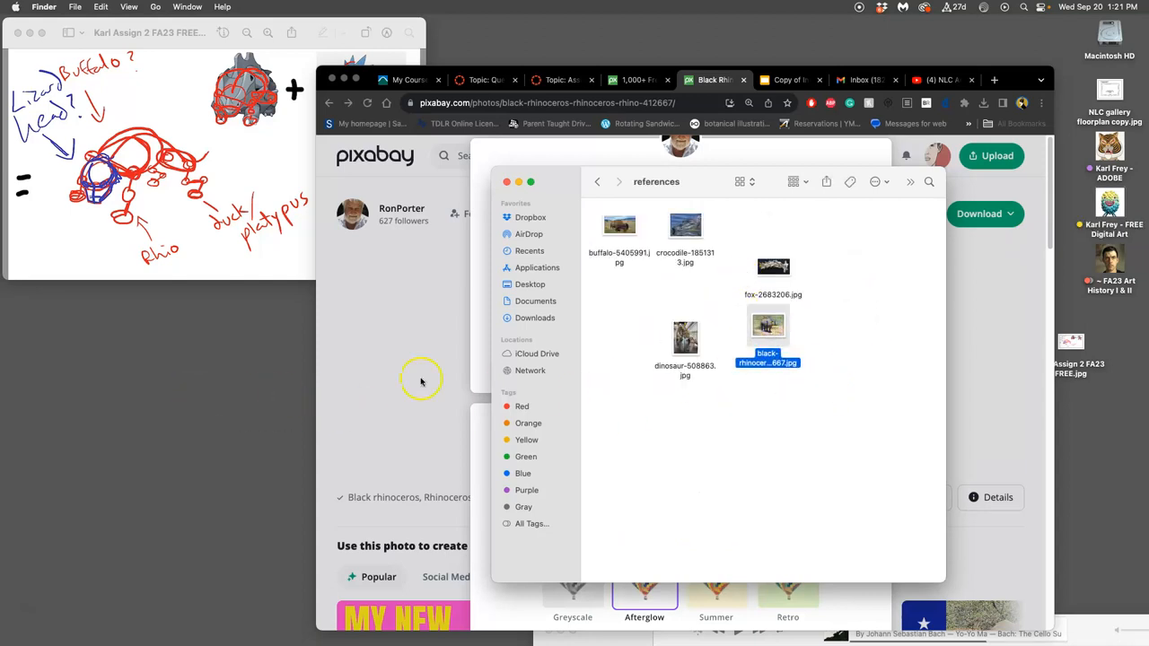
- Set the references window aside and bring the browser back to front
{"action": "left_click_drag", "start_coordinate": [673, 182], "coordinate": [143, 288]}
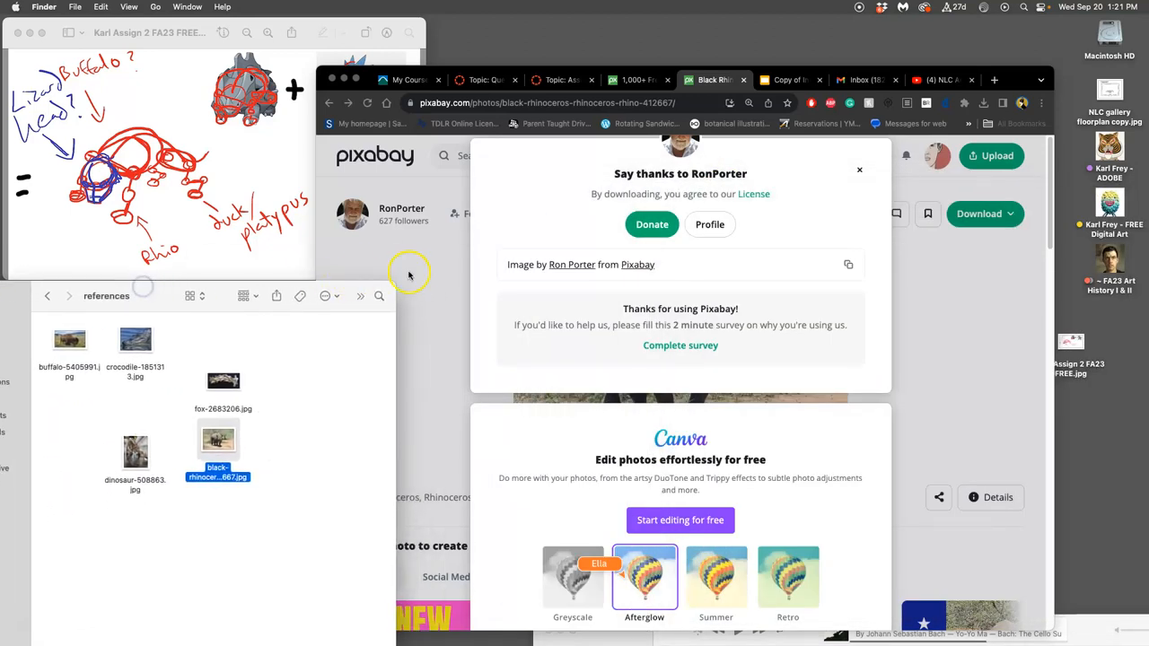
{"action": "left_click", "coordinate": [431, 269]}
- Return to the rhino results and open the young rhino photo in a new tab
{"action": "left_click", "coordinate": [743, 80]}
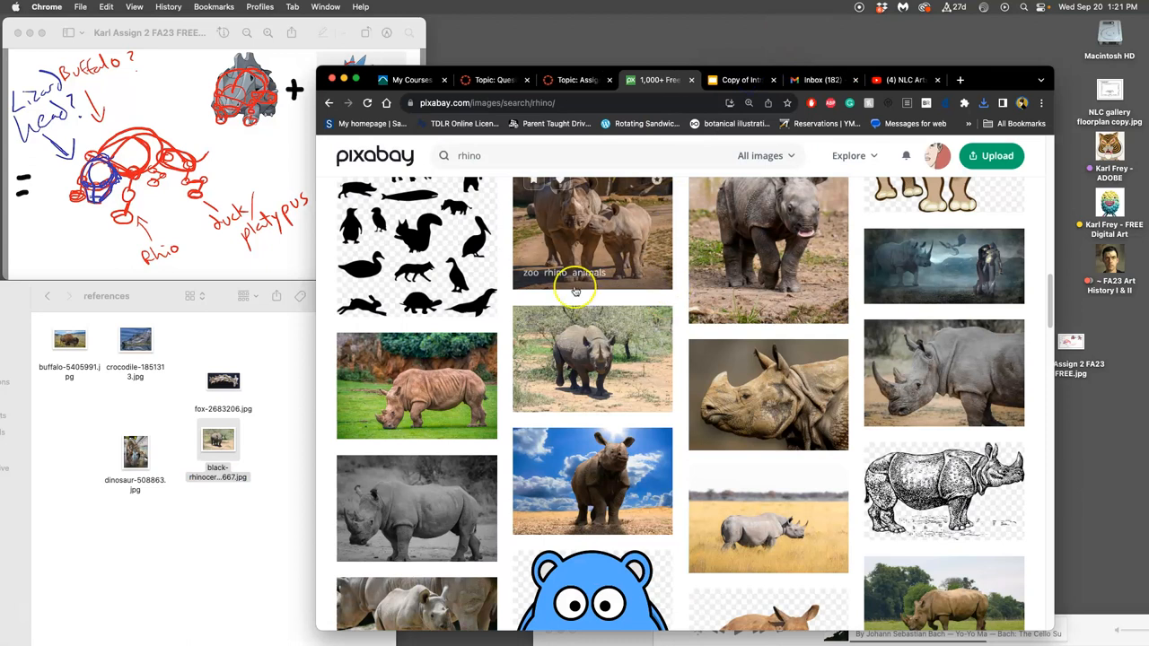
{"action": "right_click", "coordinate": [628, 384]}
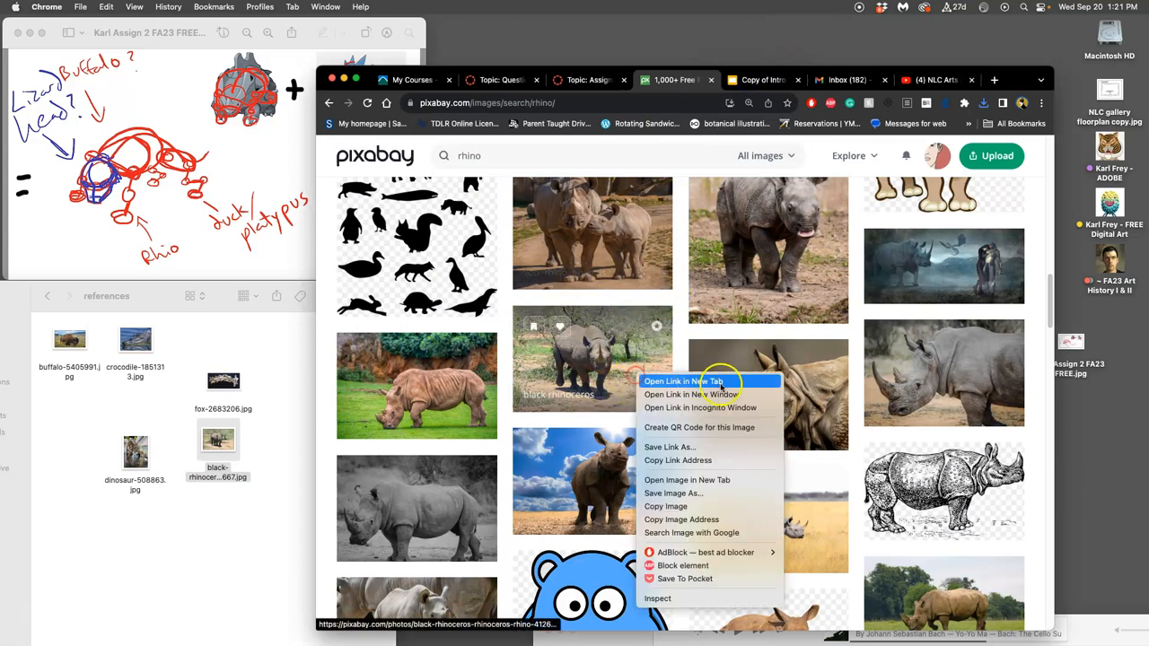
{"action": "left_click", "coordinate": [856, 348]}
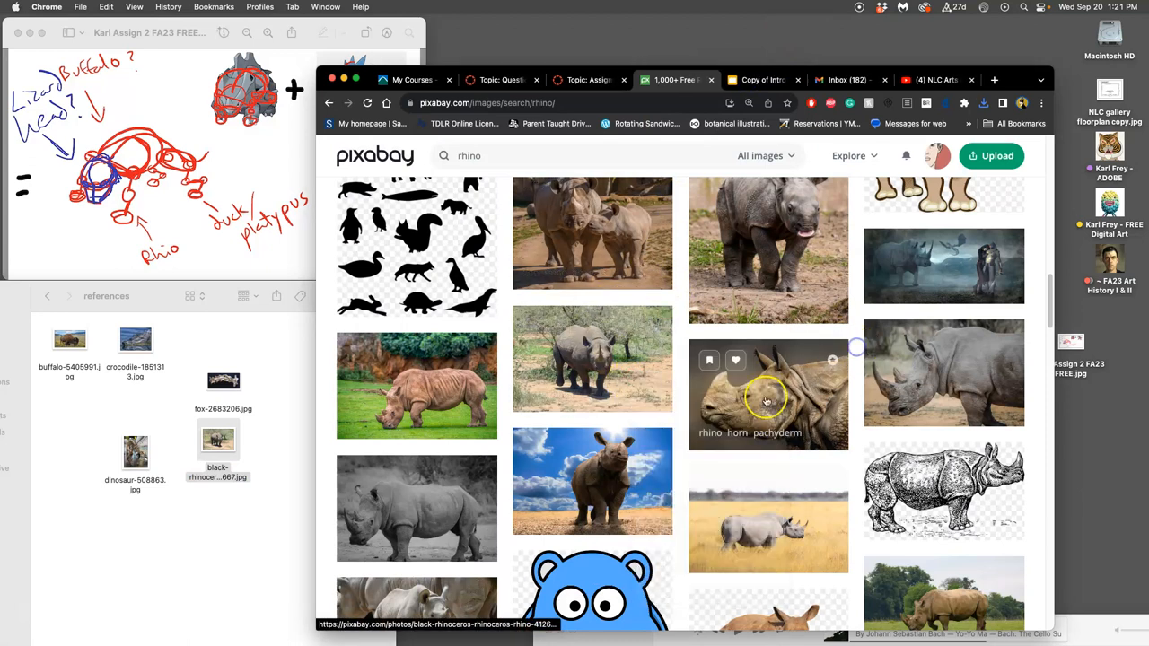
{"action": "scroll", "coordinate": [808, 377], "scroll_direction": "down", "scroll_amount": 5}
{"action": "scroll", "coordinate": [743, 417], "scroll_direction": "down", "scroll_amount": 3}
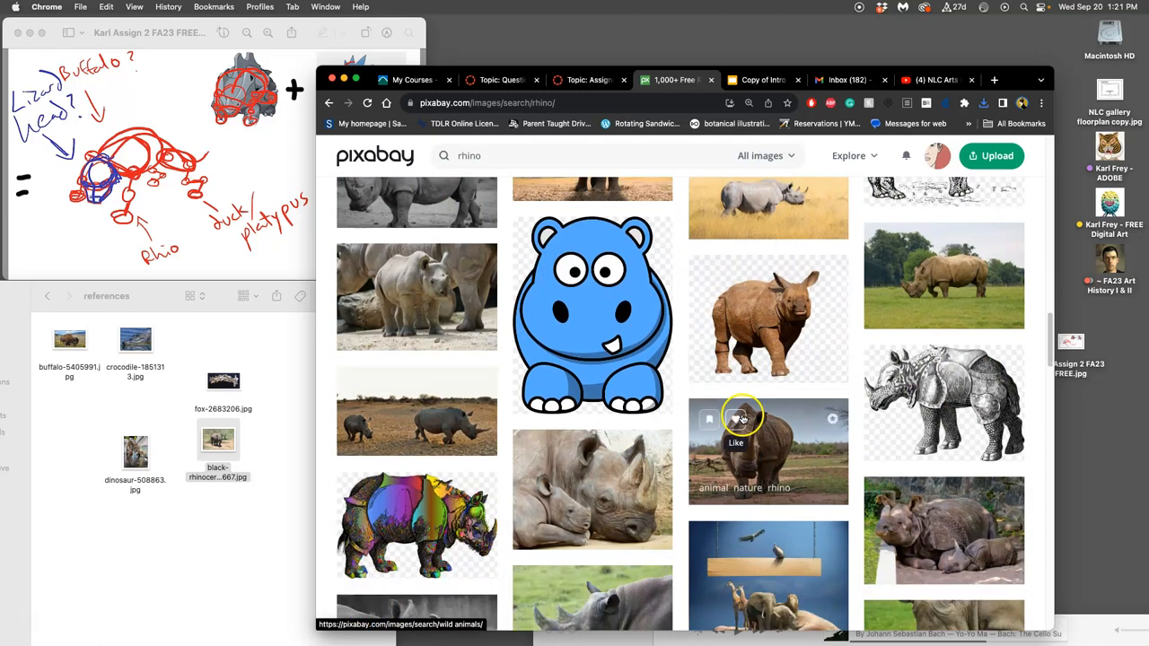
{"action": "scroll", "coordinate": [771, 430], "scroll_direction": "down", "scroll_amount": 3}
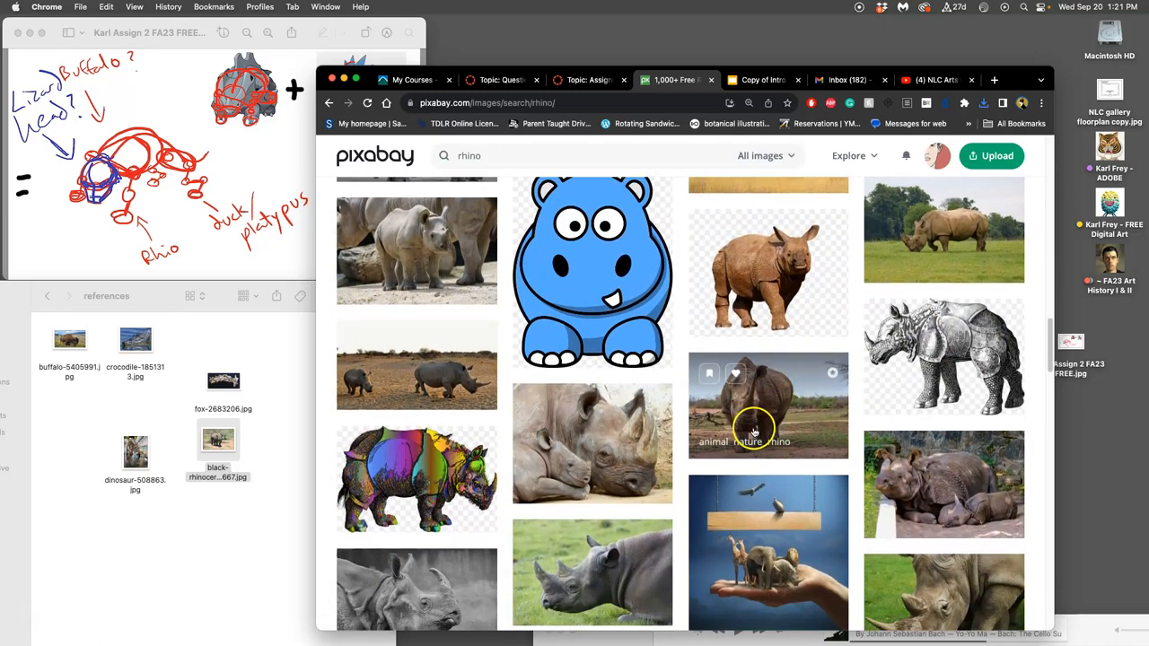
{"action": "right_click", "coordinate": [431, 260]}
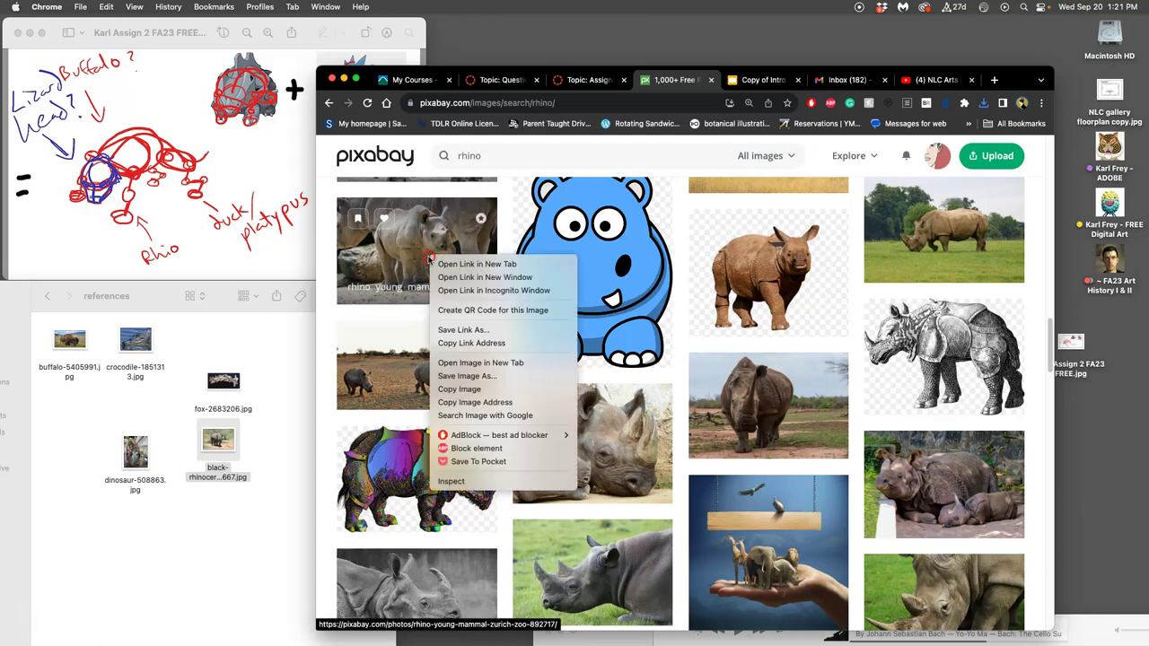
{"action": "left_click", "coordinate": [475, 263]}
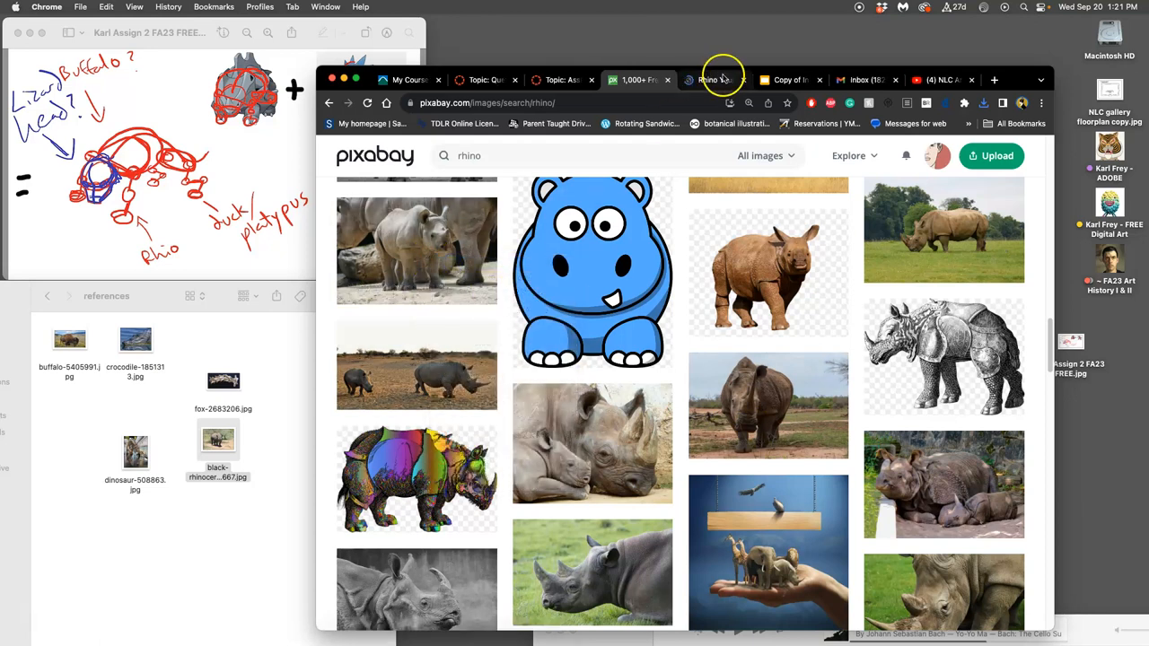
{"action": "left_click", "coordinate": [713, 79]}
- Download the young rhino photo at the larger 1280×853 size
{"action": "left_click", "coordinate": [1012, 215]}
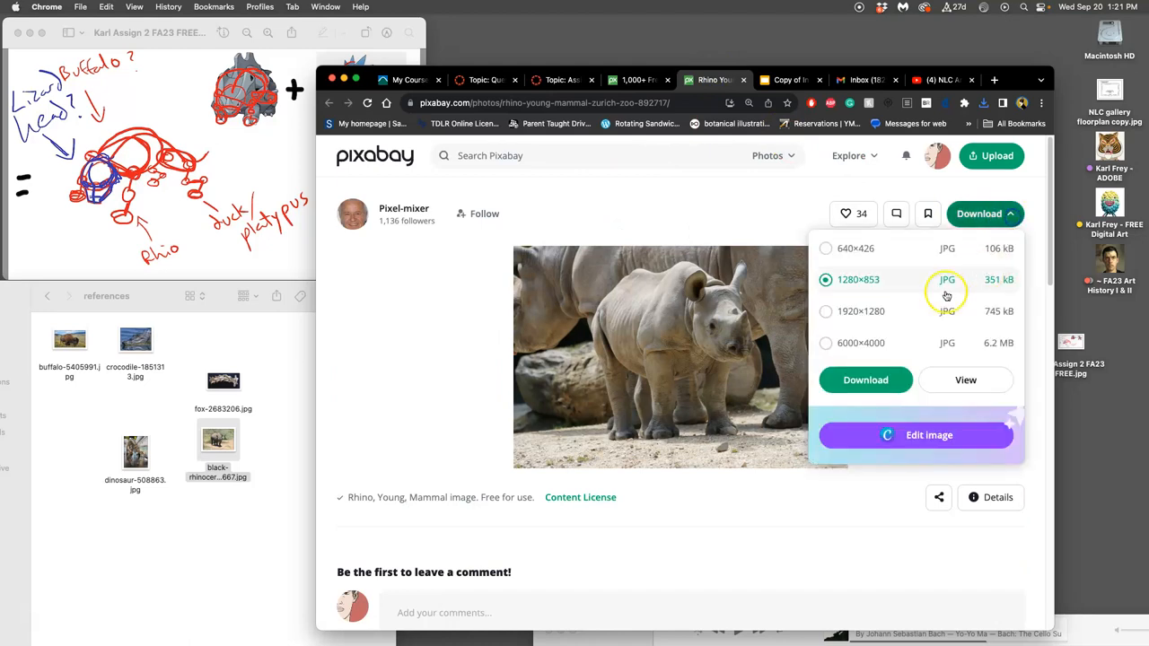
{"action": "left_click", "coordinate": [826, 338]}
{"action": "left_click", "coordinate": [846, 372]}
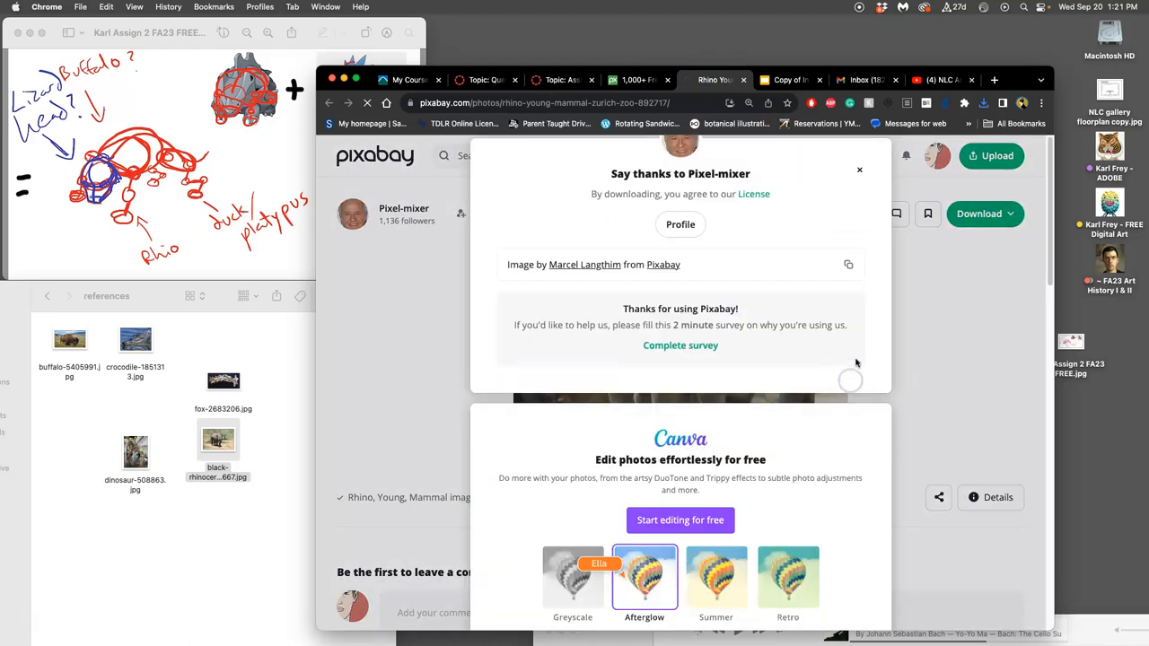
- Return to the rhino results and open the baby black rhino photo in a new tab
{"action": "left_click", "coordinate": [745, 82]}
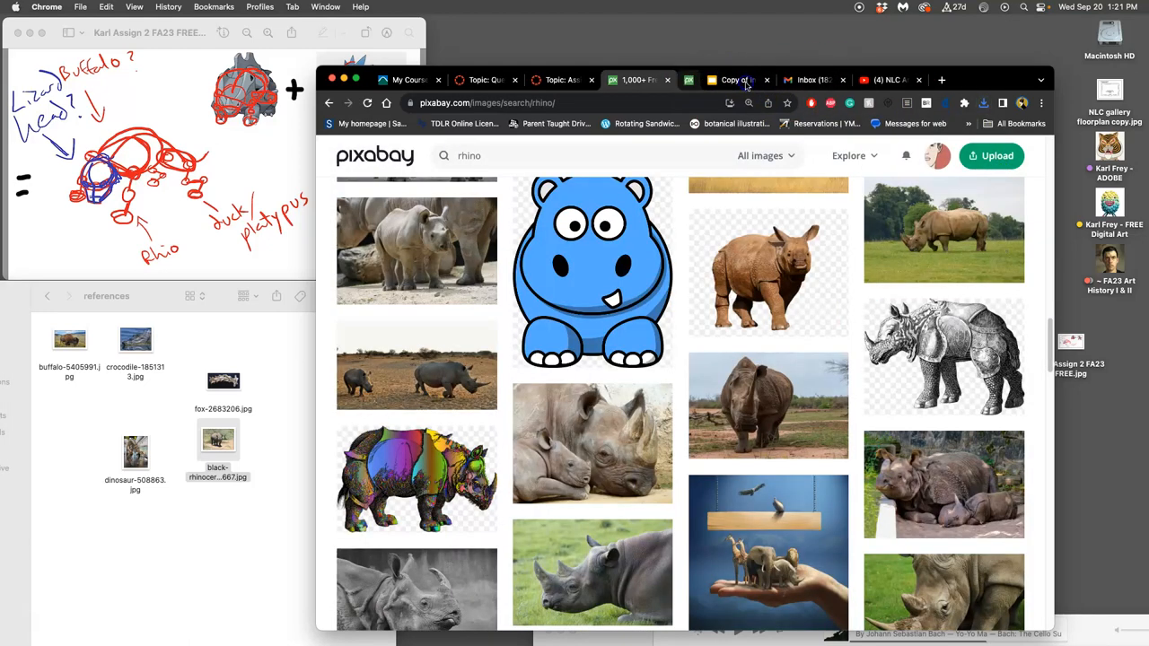
{"action": "scroll", "coordinate": [729, 401], "scroll_direction": "down", "scroll_amount": 8}
{"action": "scroll", "coordinate": [730, 401], "scroll_direction": "down", "scroll_amount": 8}
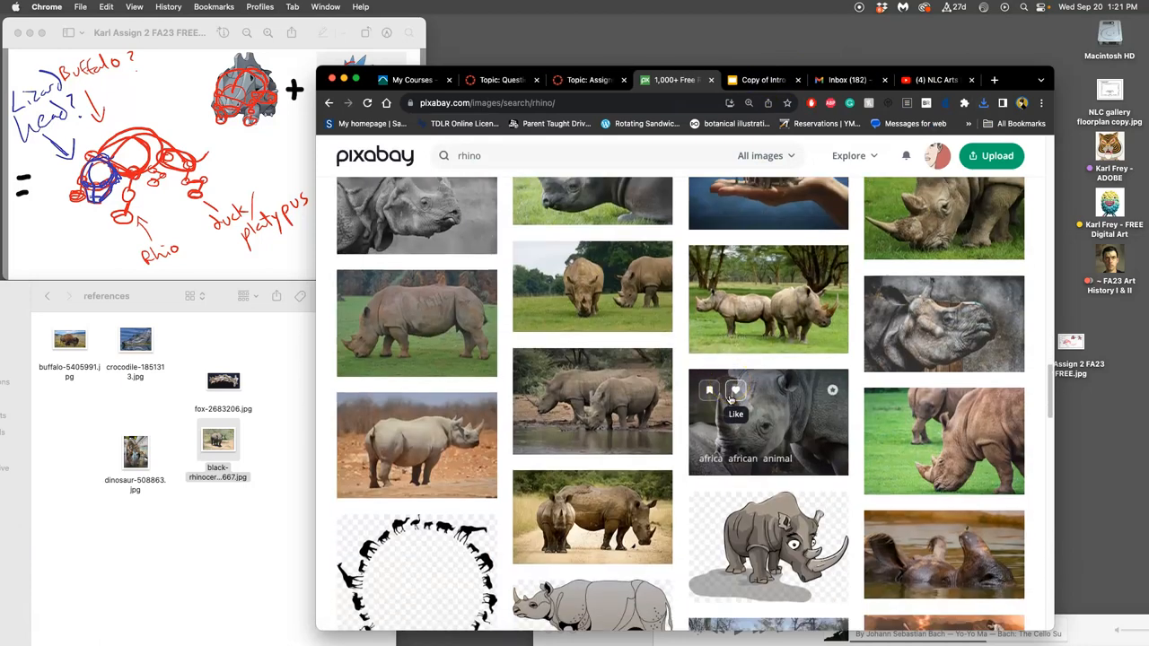
{"action": "scroll", "coordinate": [730, 401], "scroll_direction": "down", "scroll_amount": 8}
{"action": "scroll", "coordinate": [729, 400], "scroll_direction": "down", "scroll_amount": 10}
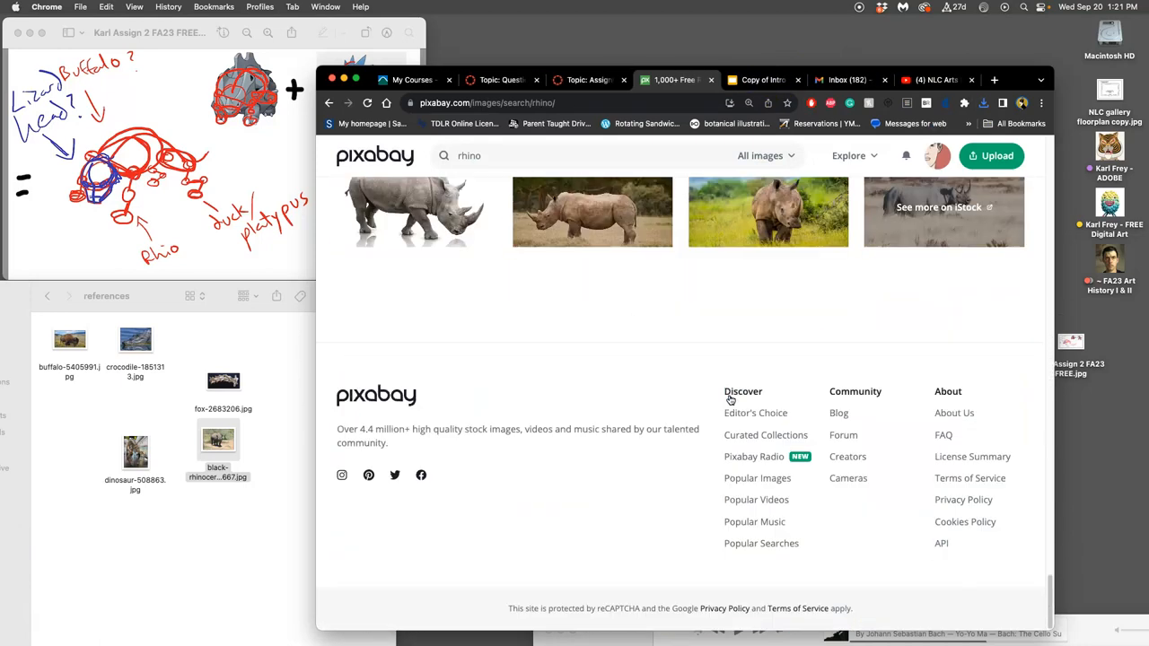
{"action": "scroll", "coordinate": [730, 400], "scroll_direction": "up", "scroll_amount": 5}
{"action": "scroll", "coordinate": [729, 400], "scroll_direction": "up", "scroll_amount": 5}
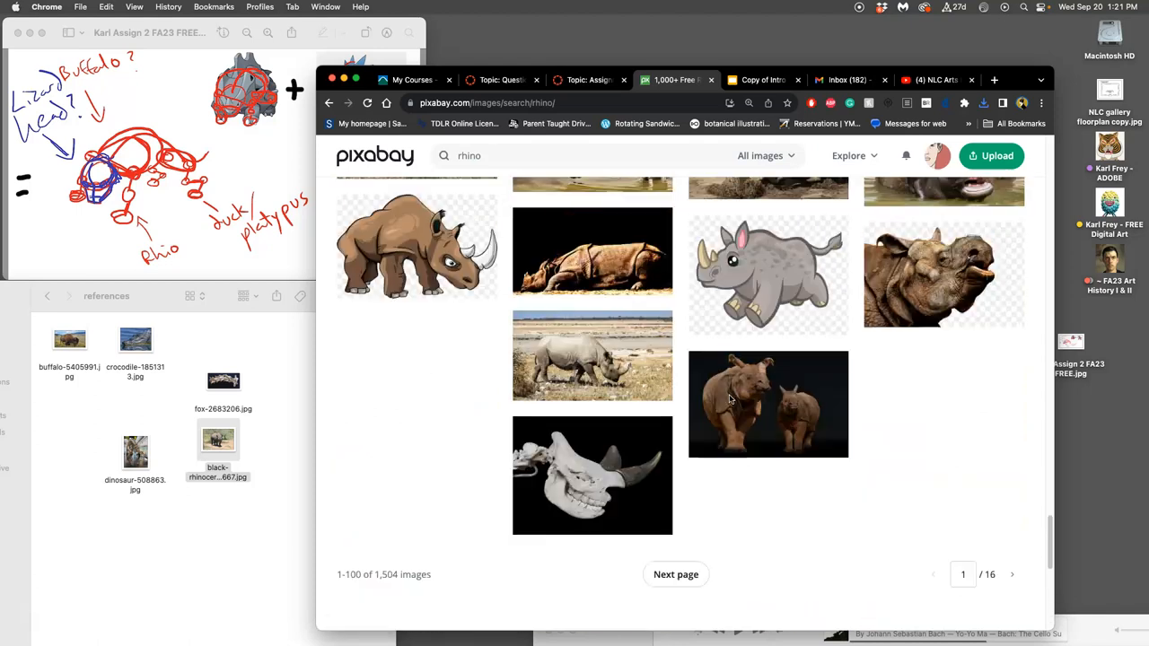
{"action": "scroll", "coordinate": [729, 400], "scroll_direction": "up", "scroll_amount": 5}
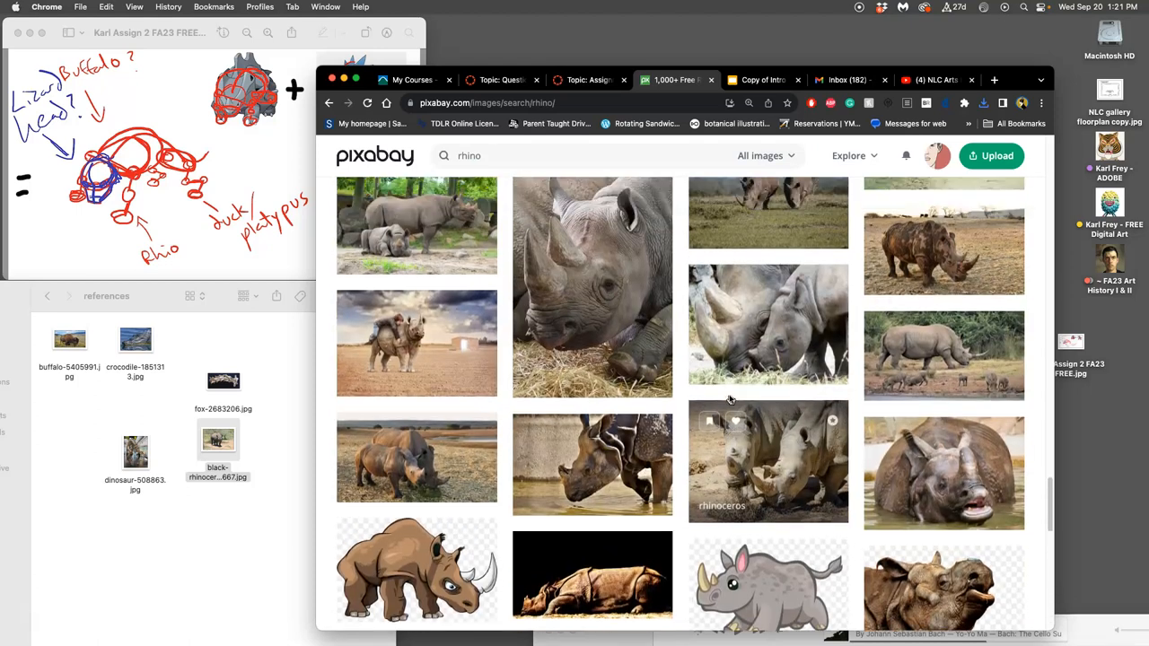
{"action": "scroll", "coordinate": [729, 401], "scroll_direction": "up", "scroll_amount": 5}
{"action": "scroll", "coordinate": [730, 400], "scroll_direction": "up", "scroll_amount": 5}
{"action": "scroll", "coordinate": [730, 400], "scroll_direction": "up", "scroll_amount": 5}
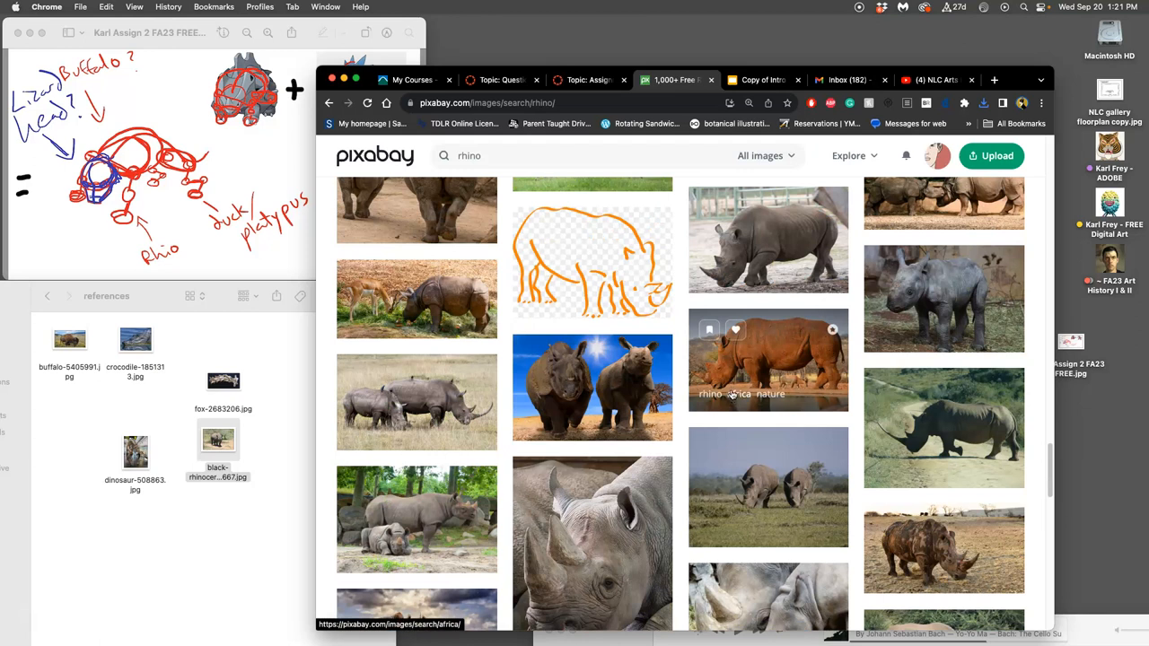
{"action": "right_click", "coordinate": [949, 301]}
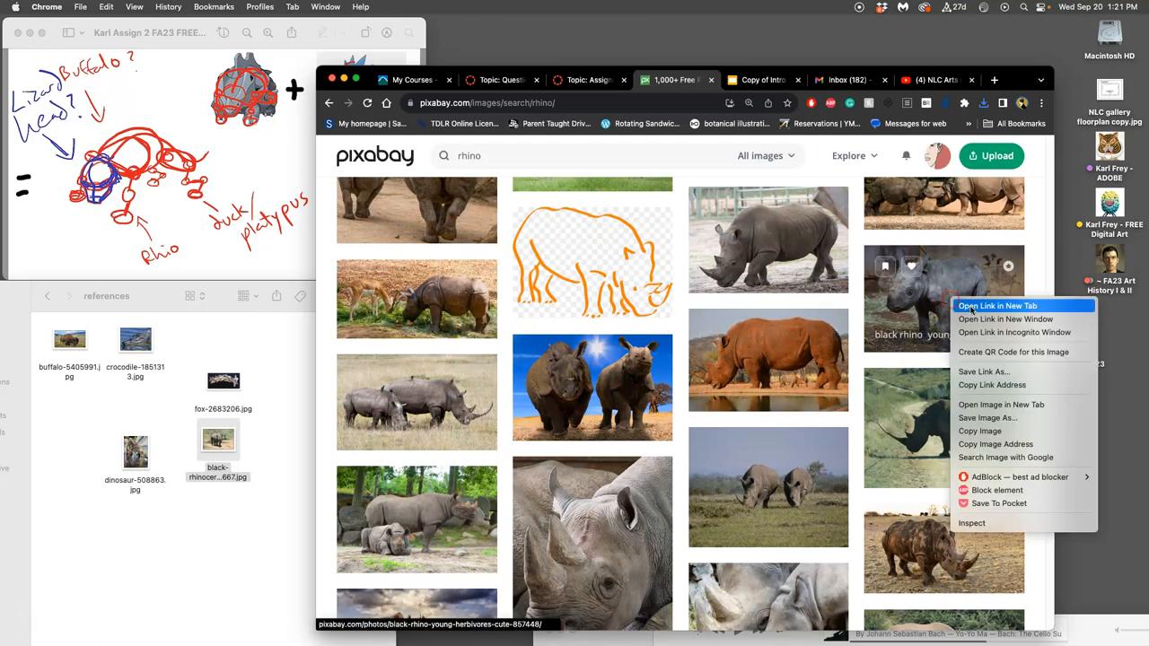
{"action": "left_click", "coordinate": [996, 306]}
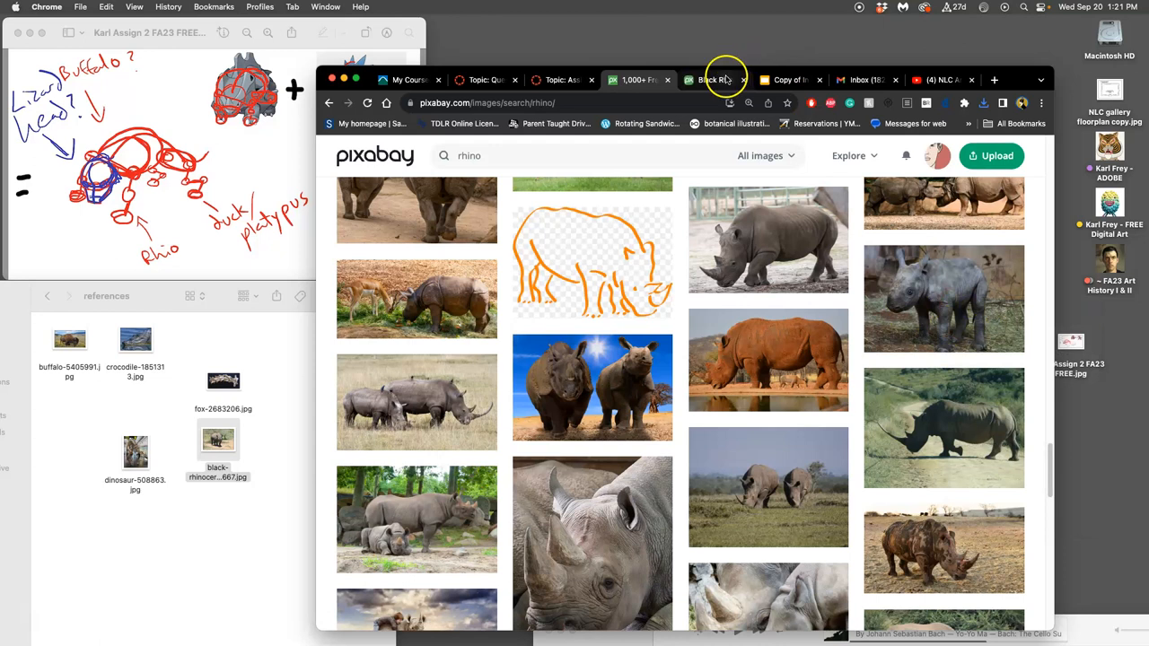
{"action": "left_click", "coordinate": [713, 79]}
{"action": "mouse_move", "coordinate": [679, 356]}
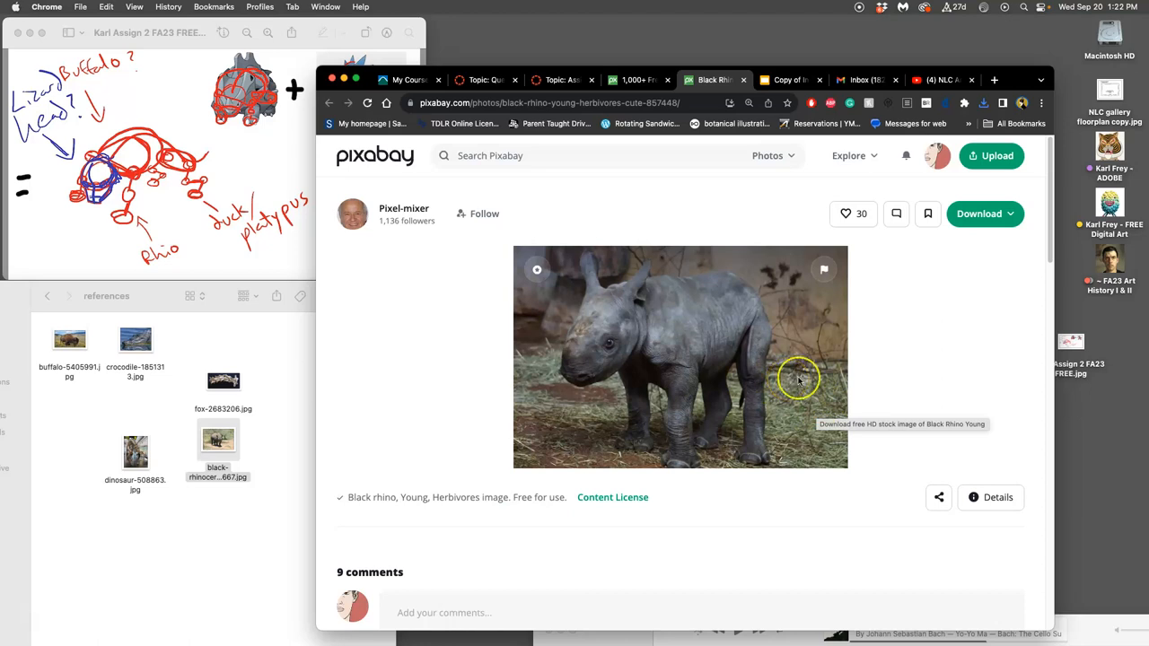
- Download the baby black rhino photo at 6000×4000 and show the recent downloads
{"action": "left_click", "coordinate": [984, 213]}
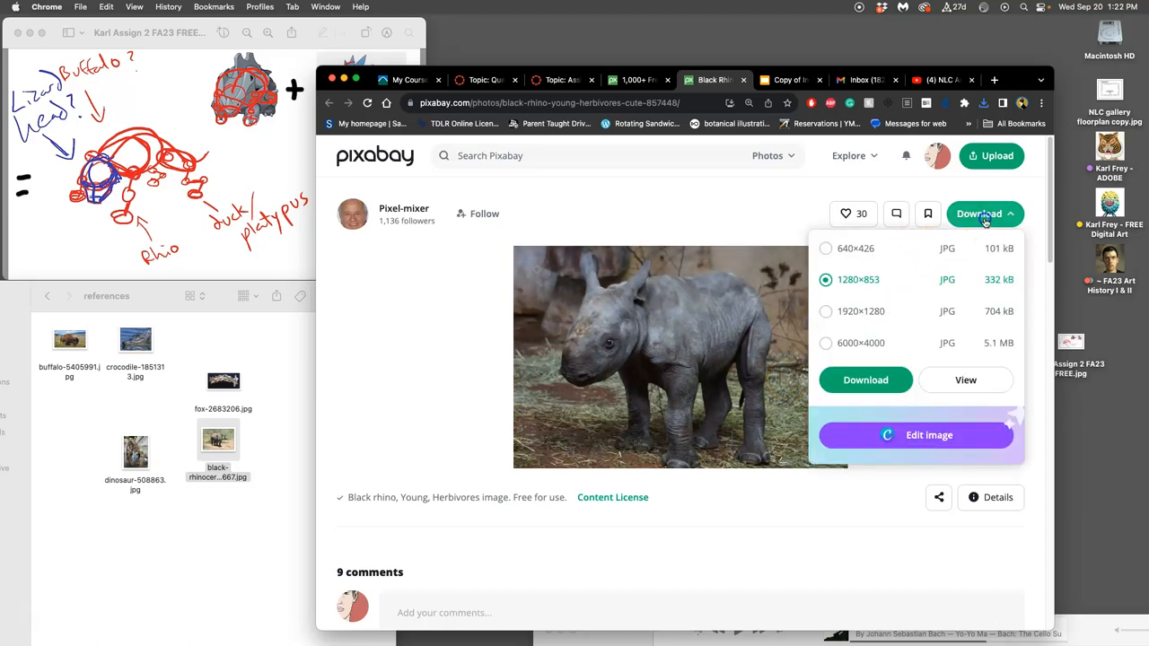
{"action": "left_click", "coordinate": [848, 346]}
{"action": "left_click", "coordinate": [865, 380]}
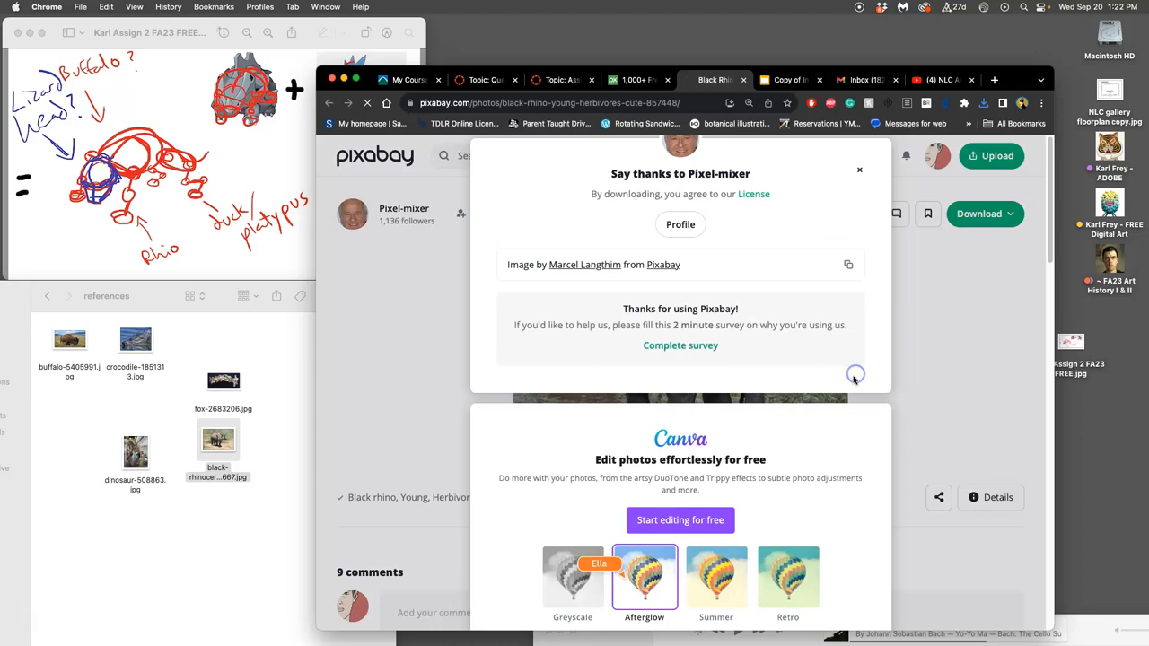
{"action": "left_click", "coordinate": [269, 412]}
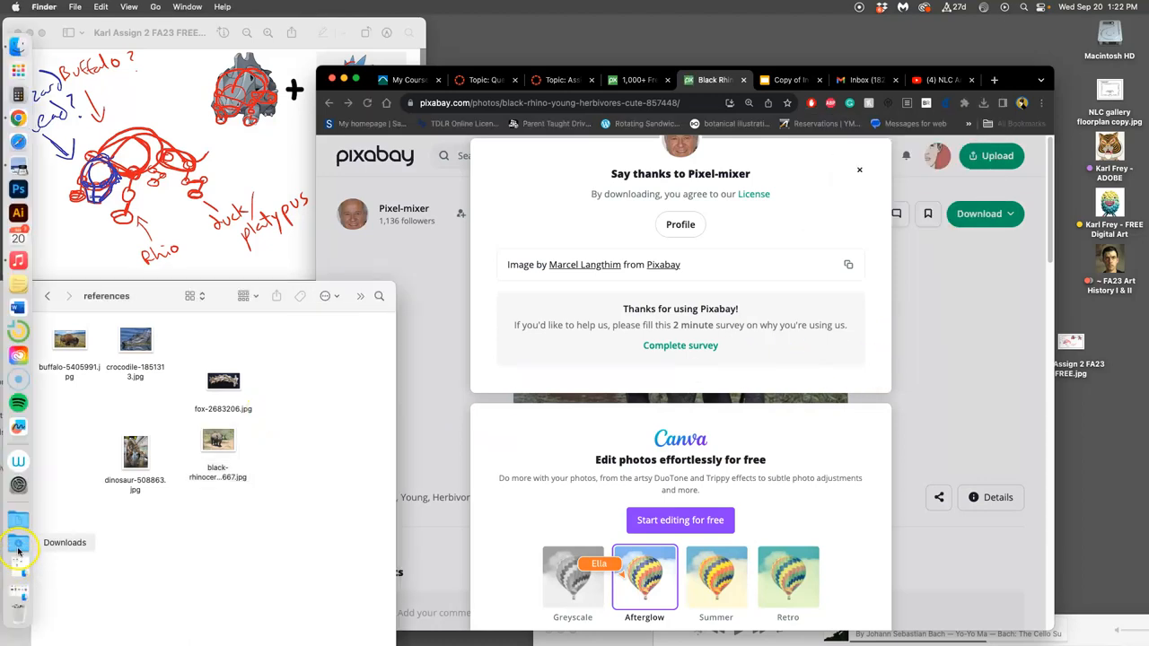
{"action": "left_click", "coordinate": [18, 548]}
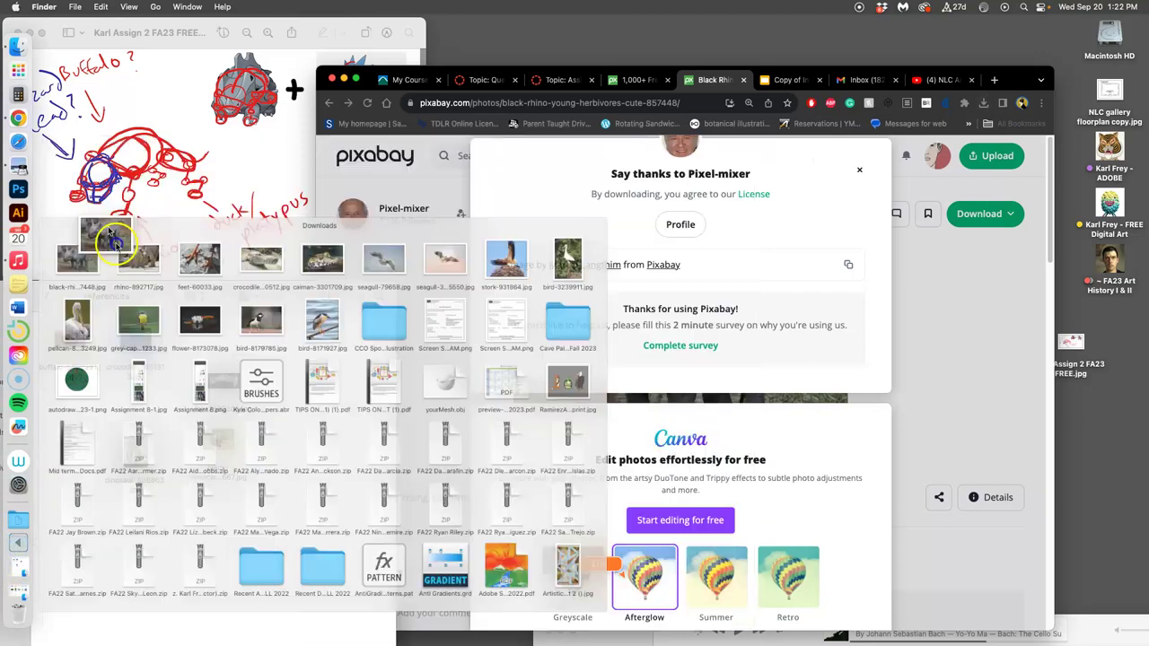
- Move black-rhino-857448.jpg and rhino-892717.jpg from Downloads into the references folder
{"action": "left_click_drag", "start_coordinate": [90, 190], "coordinate": [300, 459]}
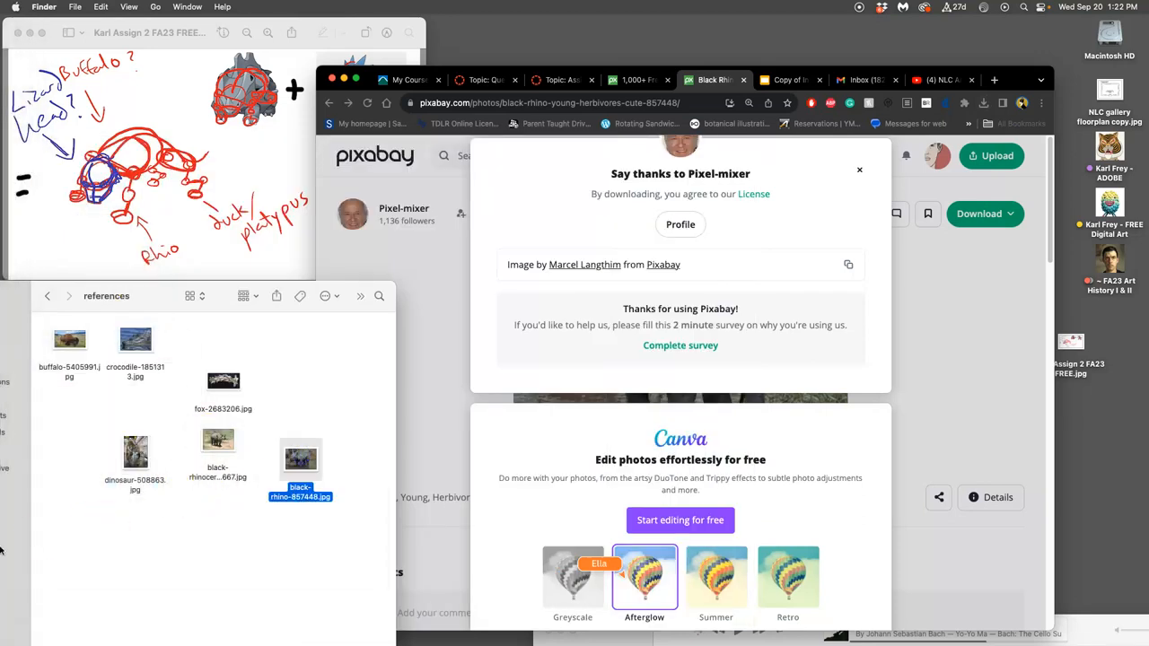
{"action": "left_click", "coordinate": [18, 547]}
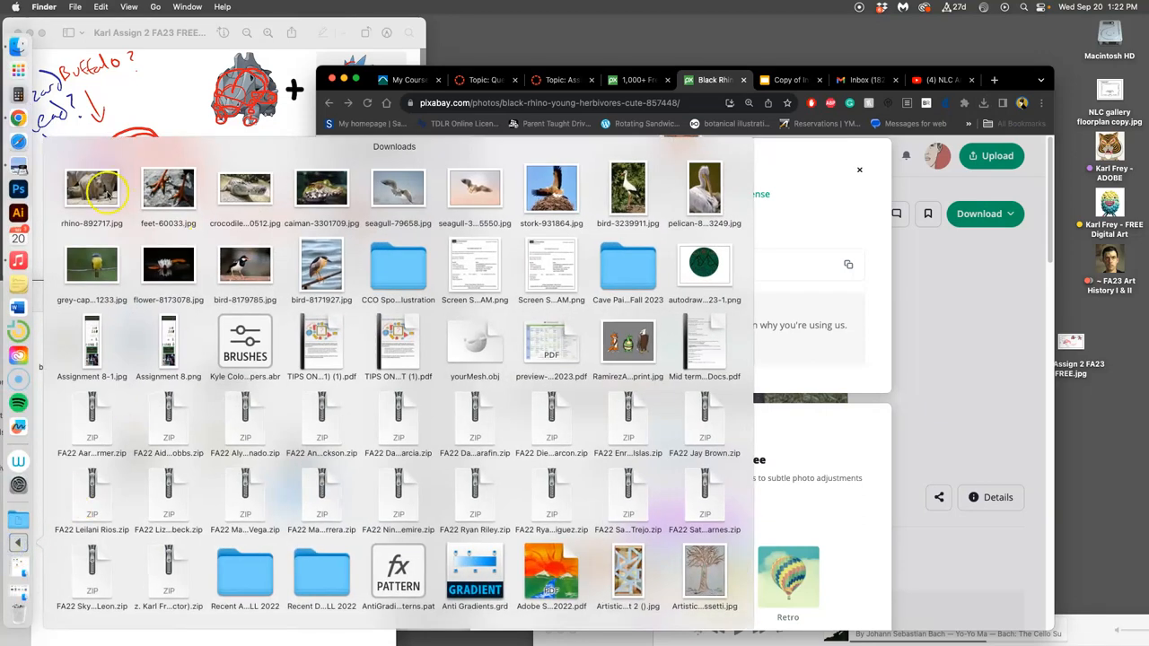
{"action": "left_click_drag", "start_coordinate": [90, 190], "coordinate": [268, 538]}
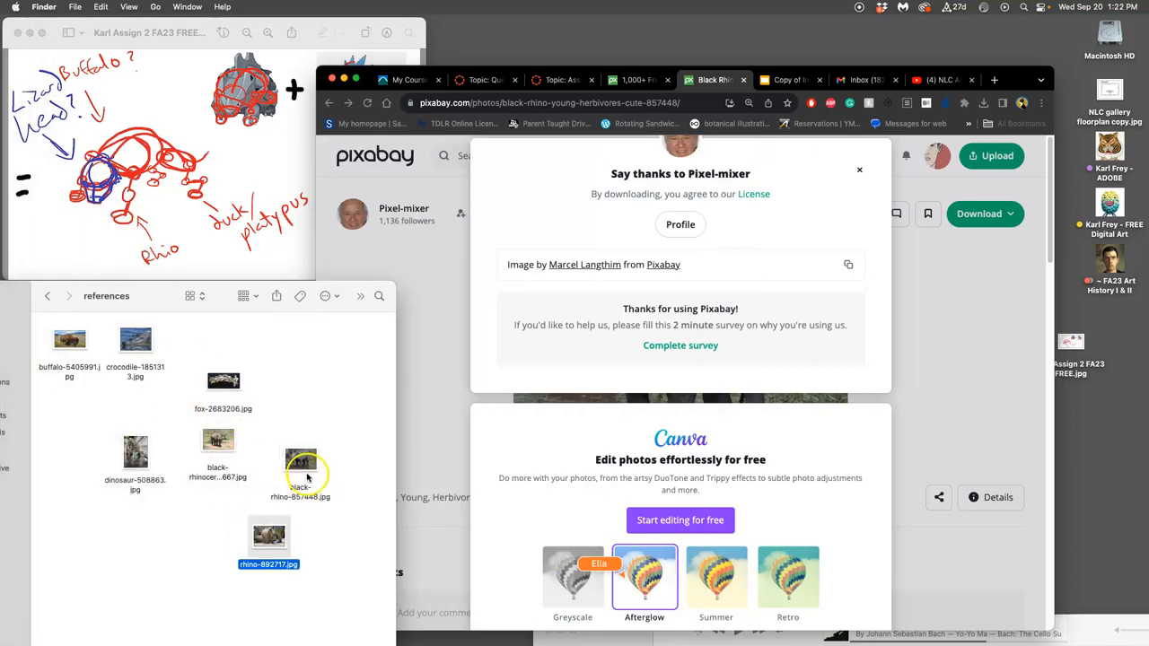
- Tag the black rhino photo green and check it full-size in Preview
{"action": "left_click", "coordinate": [301, 461]}
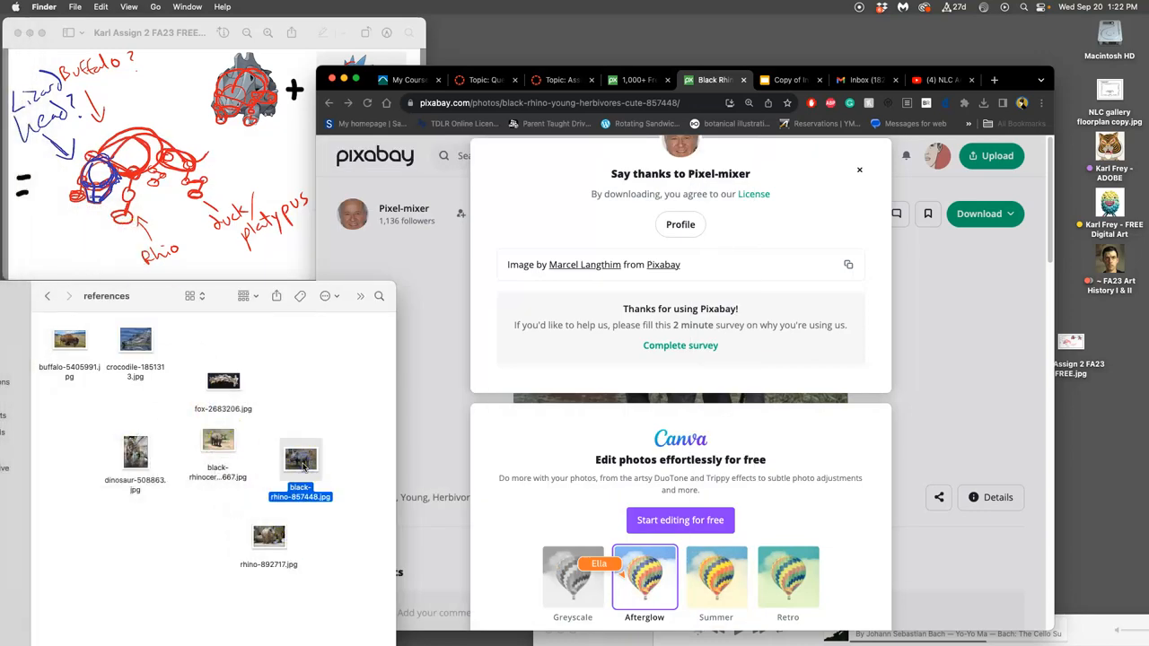
{"action": "right_click", "coordinate": [302, 458]}
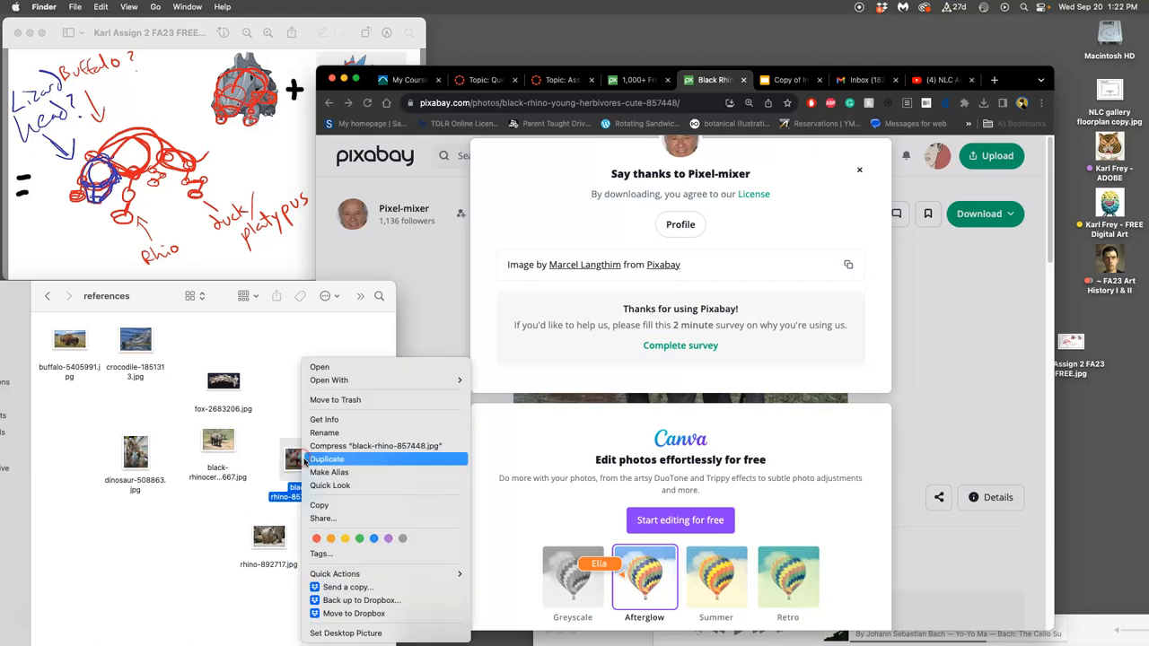
{"action": "left_click", "coordinate": [357, 536]}
{"action": "double_click", "coordinate": [305, 464]}
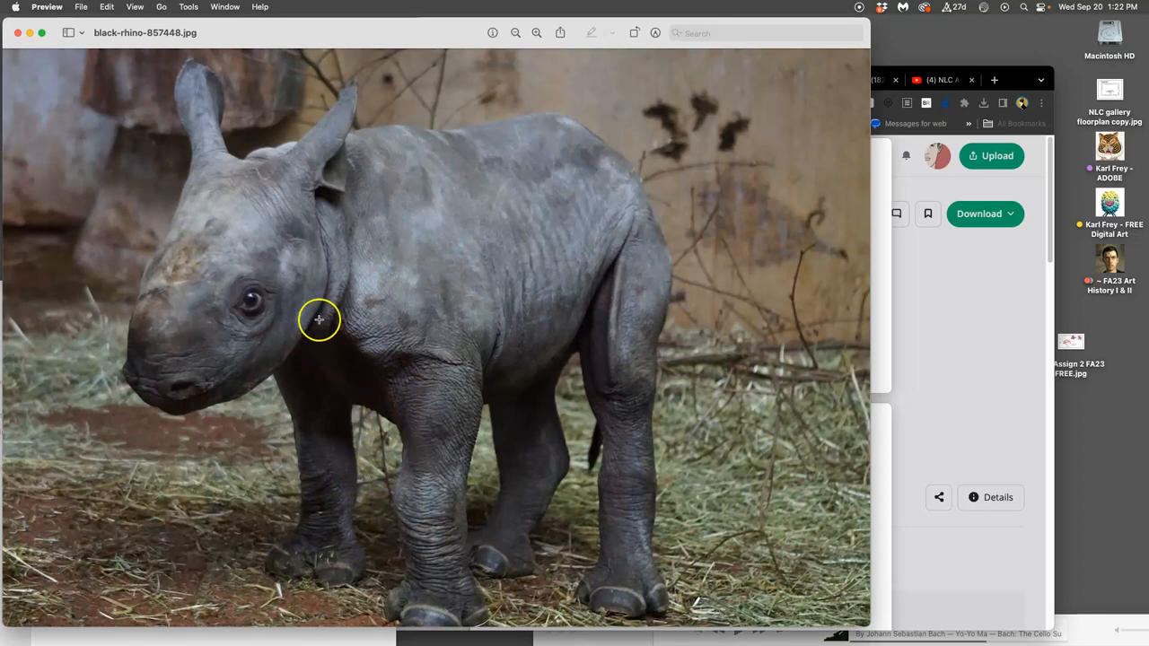
{"action": "left_click", "coordinate": [18, 33]}
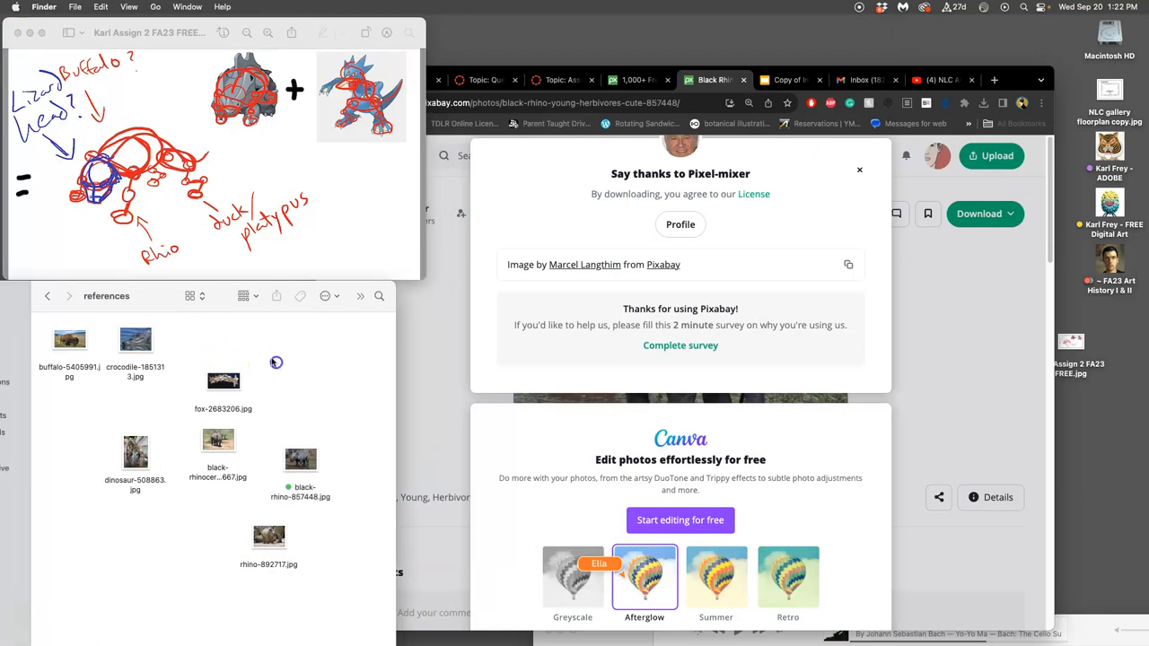
- Close the black rhino photo page and search Pixabay for 'crest' images
{"action": "left_click", "coordinate": [944, 322]}
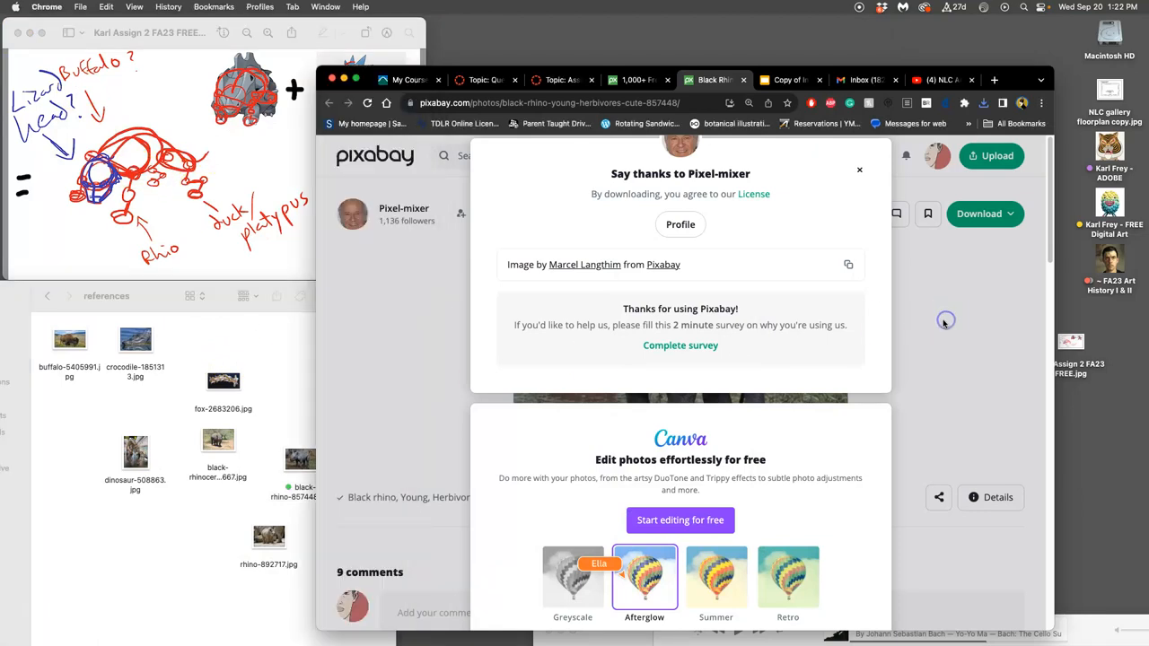
{"action": "left_click", "coordinate": [743, 80]}
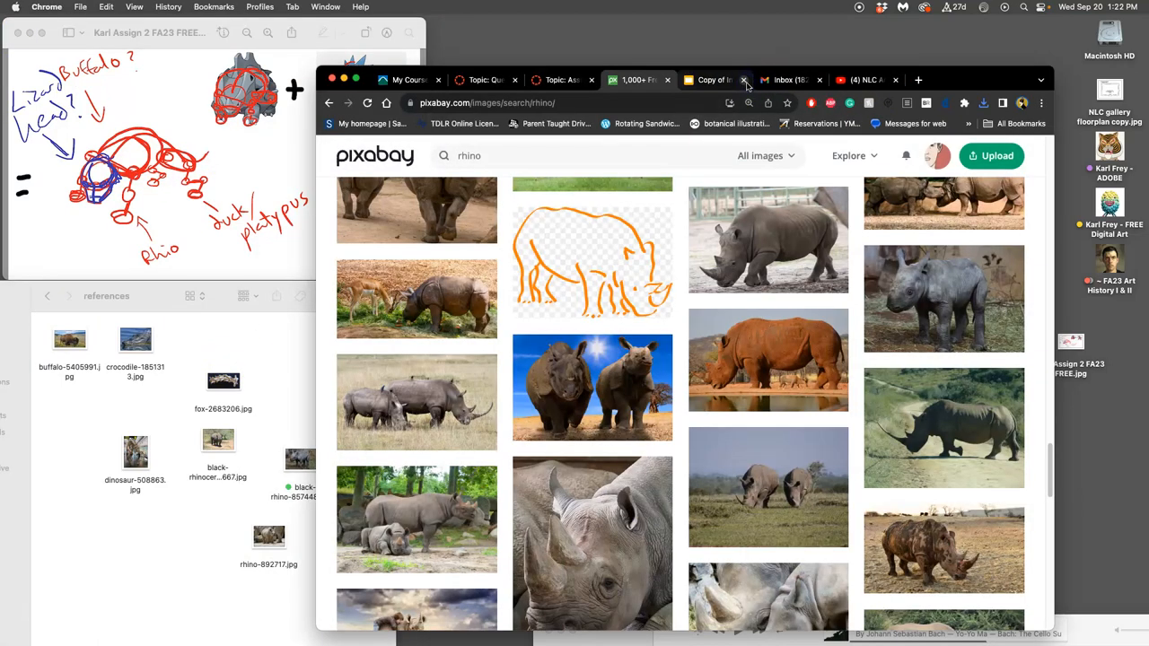
{"action": "mouse_move", "coordinate": [592, 388]}
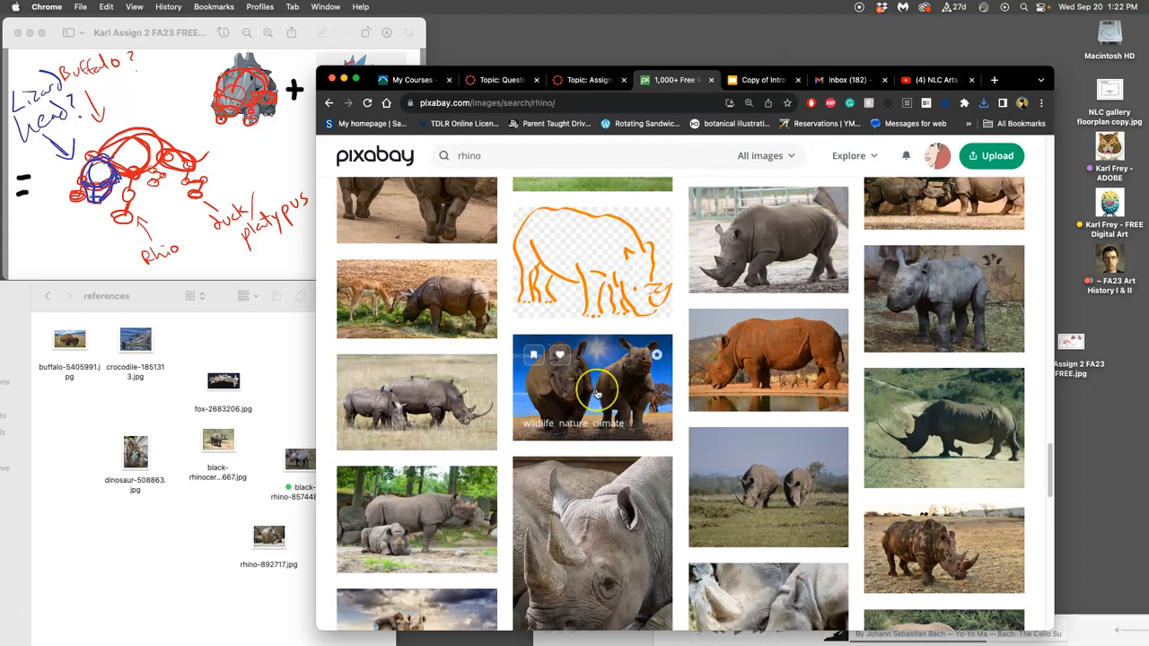
{"action": "scroll", "coordinate": [563, 387], "scroll_direction": "up", "scroll_amount": 10}
{"action": "left_click", "coordinate": [486, 157]}
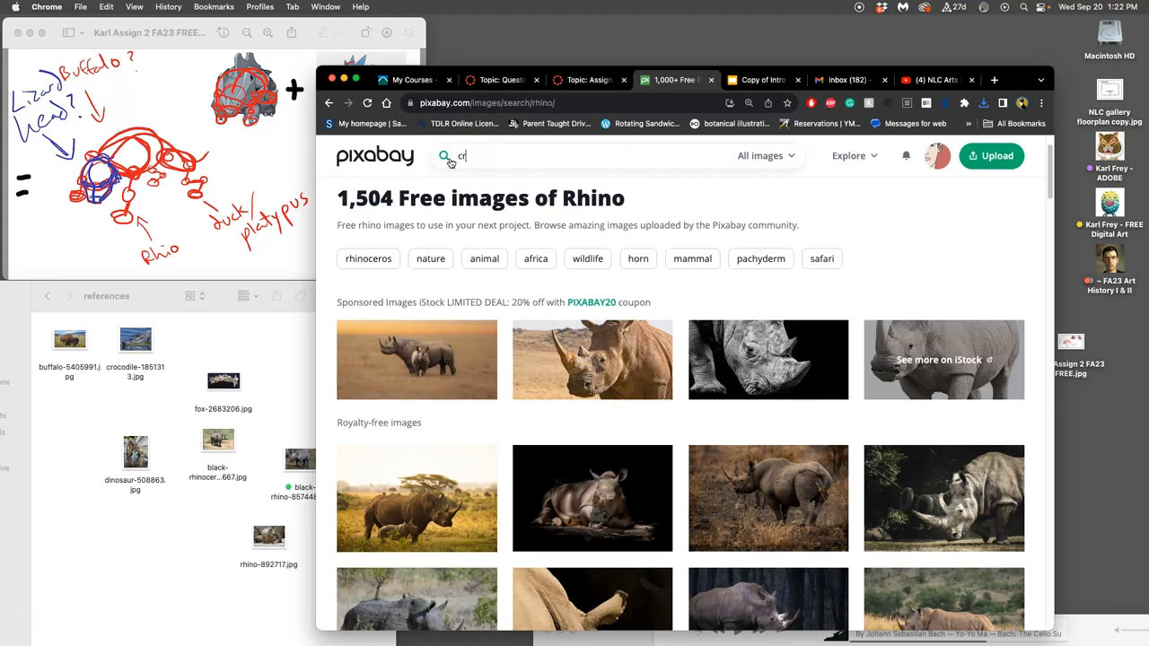
{"action": "type", "text": "crest"}
{"action": "key", "text": "Return"}
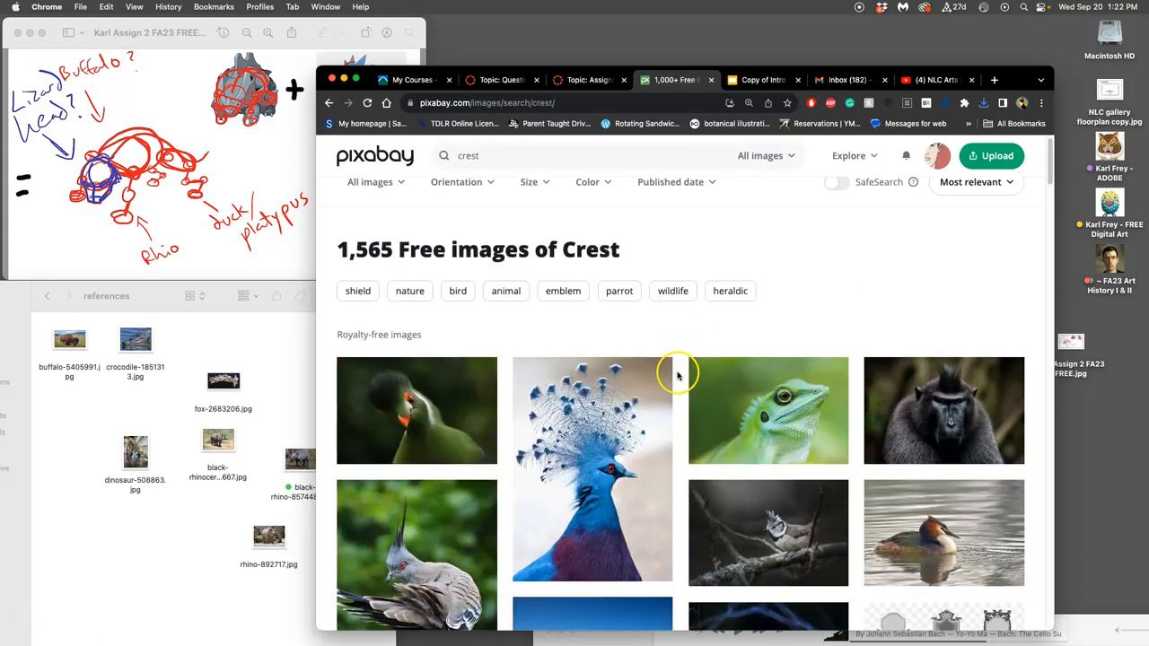
{"action": "scroll", "coordinate": [680, 375], "scroll_direction": "down", "scroll_amount": 3}
{"action": "scroll", "coordinate": [679, 375], "scroll_direction": "down", "scroll_amount": 4}
{"action": "scroll", "coordinate": [679, 375], "scroll_direction": "down", "scroll_amount": 5}
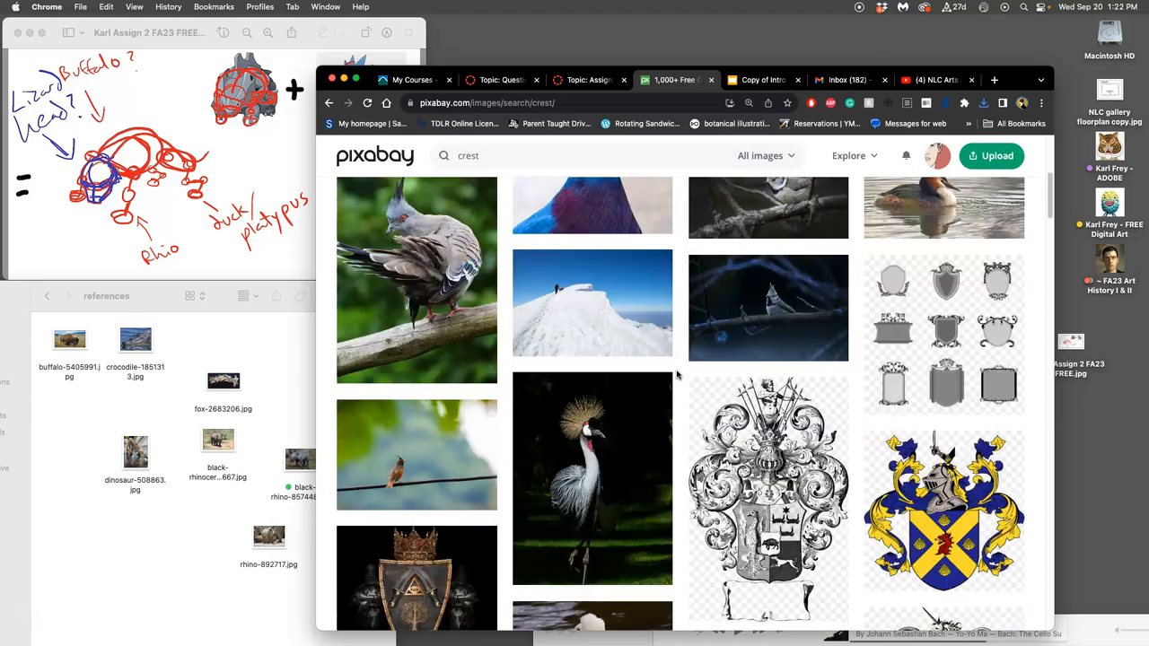
{"action": "scroll", "coordinate": [680, 375], "scroll_direction": "down", "scroll_amount": 5}
{"action": "scroll", "coordinate": [641, 381], "scroll_direction": "down", "scroll_amount": 6}
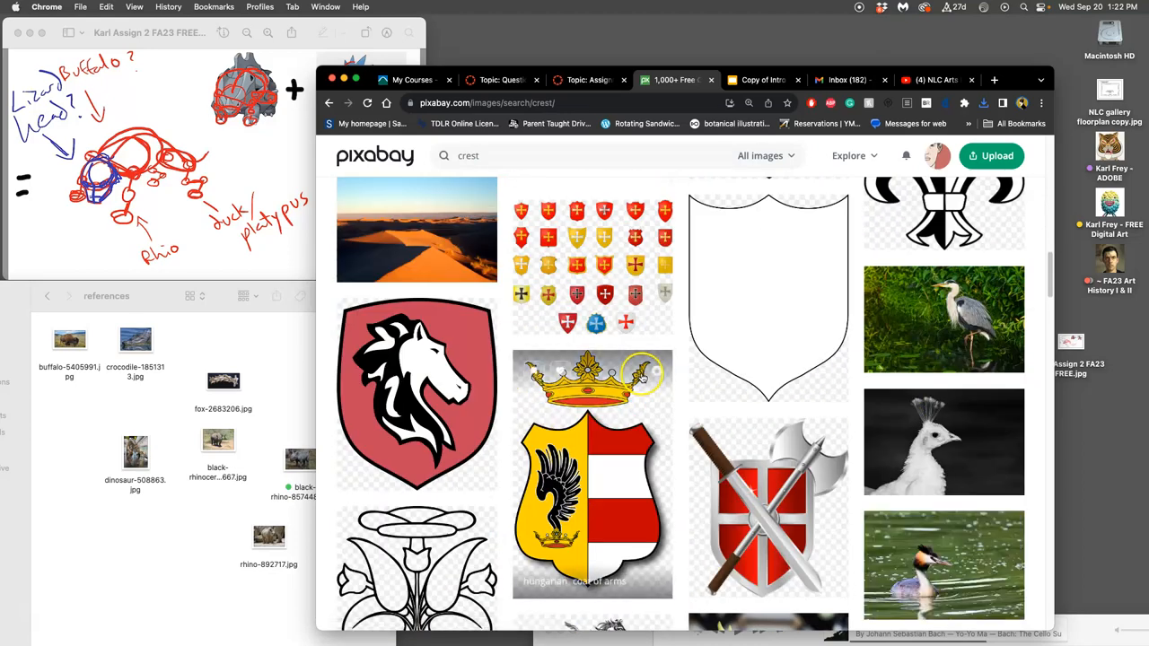
{"action": "scroll", "coordinate": [642, 377], "scroll_direction": "down", "scroll_amount": 5}
{"action": "scroll", "coordinate": [641, 377], "scroll_direction": "down", "scroll_amount": 5}
{"action": "scroll", "coordinate": [641, 376], "scroll_direction": "down", "scroll_amount": 4}
{"action": "scroll", "coordinate": [642, 377], "scroll_direction": "down", "scroll_amount": 3}
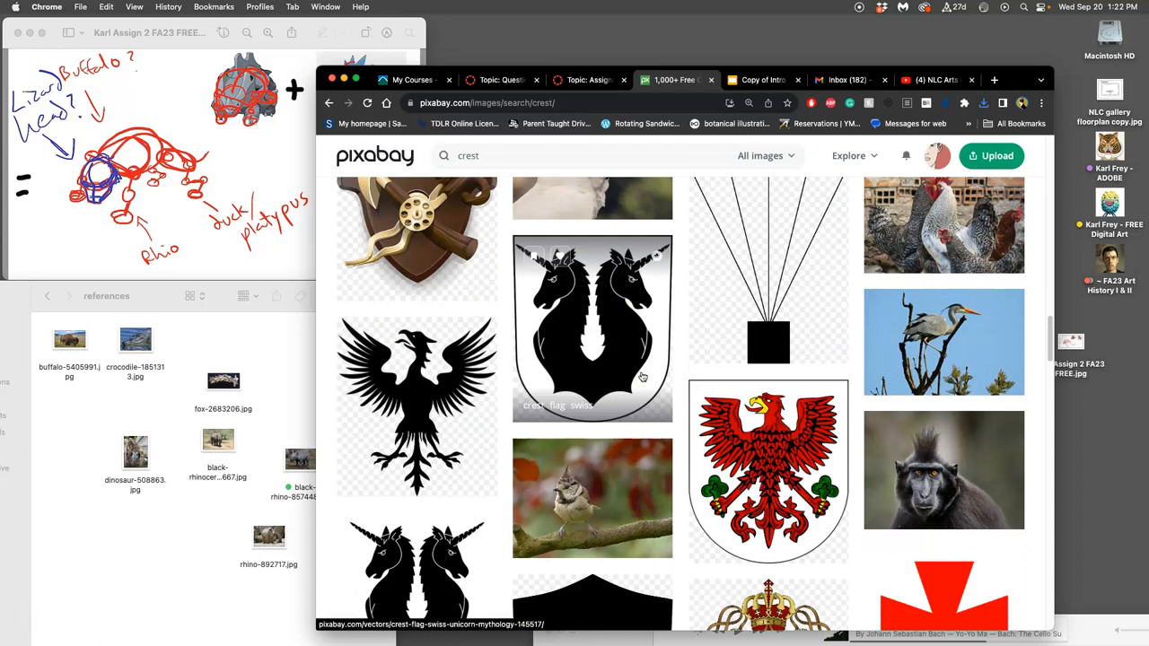
{"action": "scroll", "coordinate": [642, 377], "scroll_direction": "up", "scroll_amount": 20}
- Refine the search to 'dinosaur crest', returning the single parasaurolophus silhouette
{"action": "left_click", "coordinate": [478, 155]}
{"action": "type", "text": "dinosaur"}
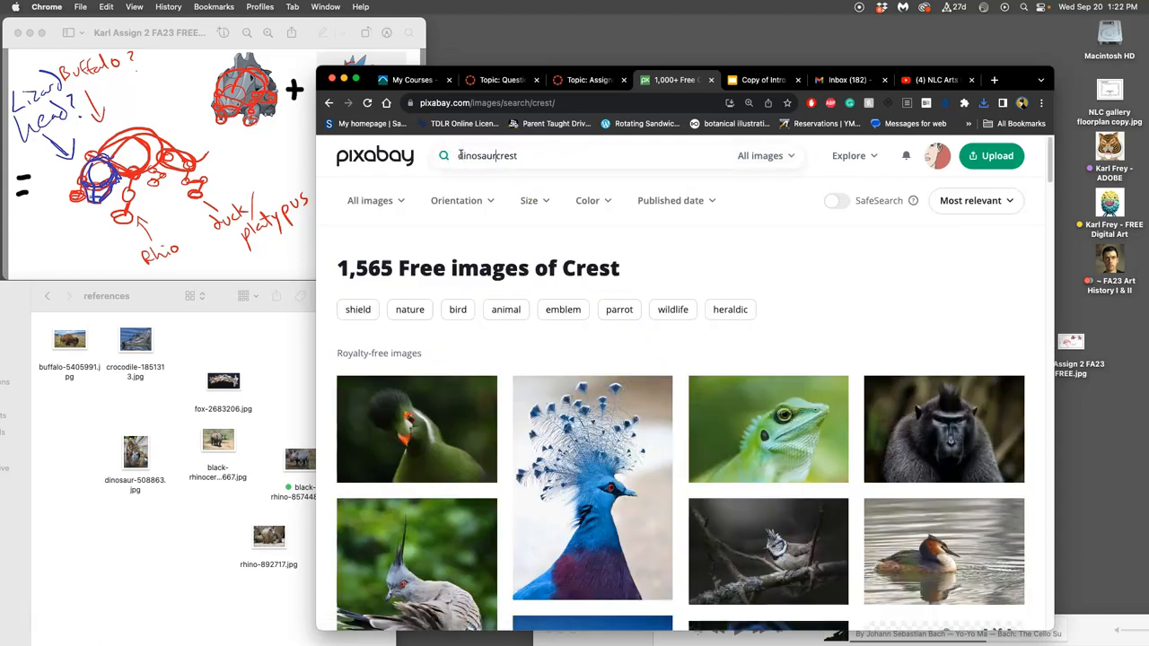
{"action": "key", "text": "Return"}
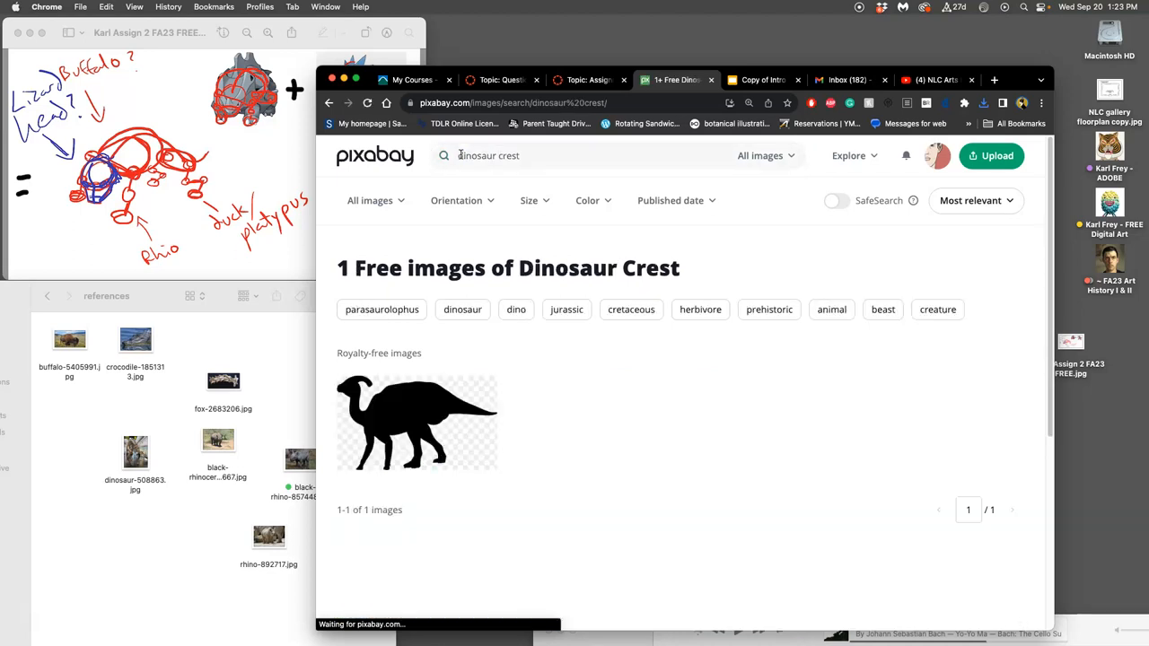
{"action": "left_click", "coordinate": [523, 157]}
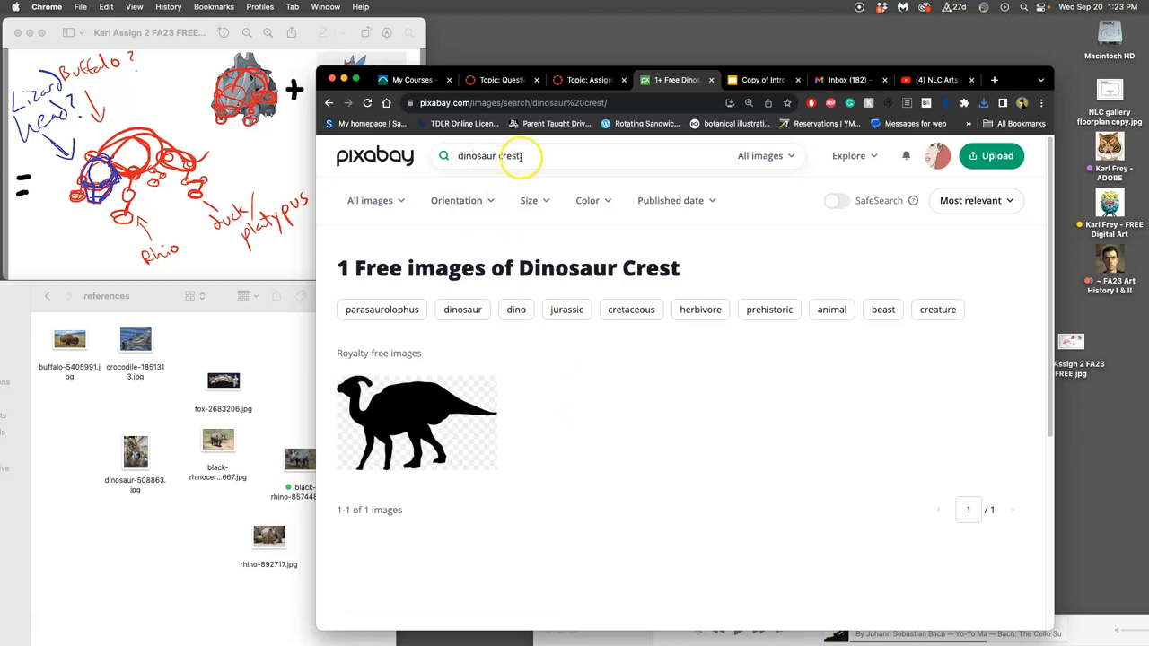
- Search Pixabay for 'dragon' and open the fantasy dragon wall image in a new tab
{"action": "left_click_drag", "start_coordinate": [524, 156], "coordinate": [436, 156]}
{"action": "type", "text": "dragon"}
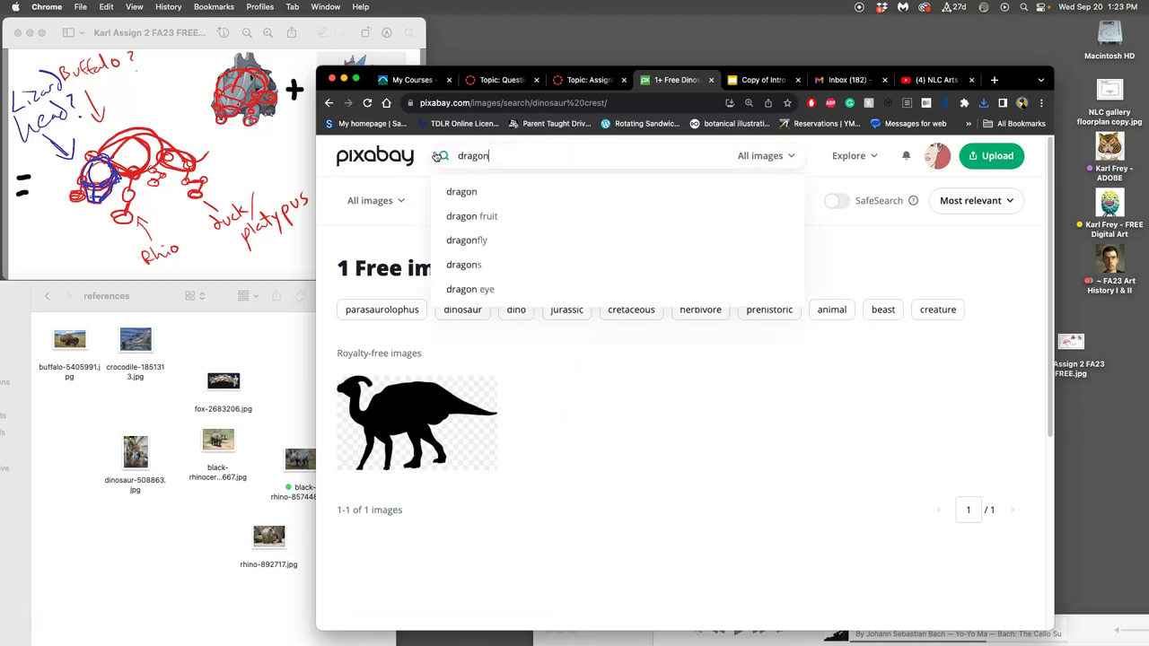
{"action": "key", "text": "Return"}
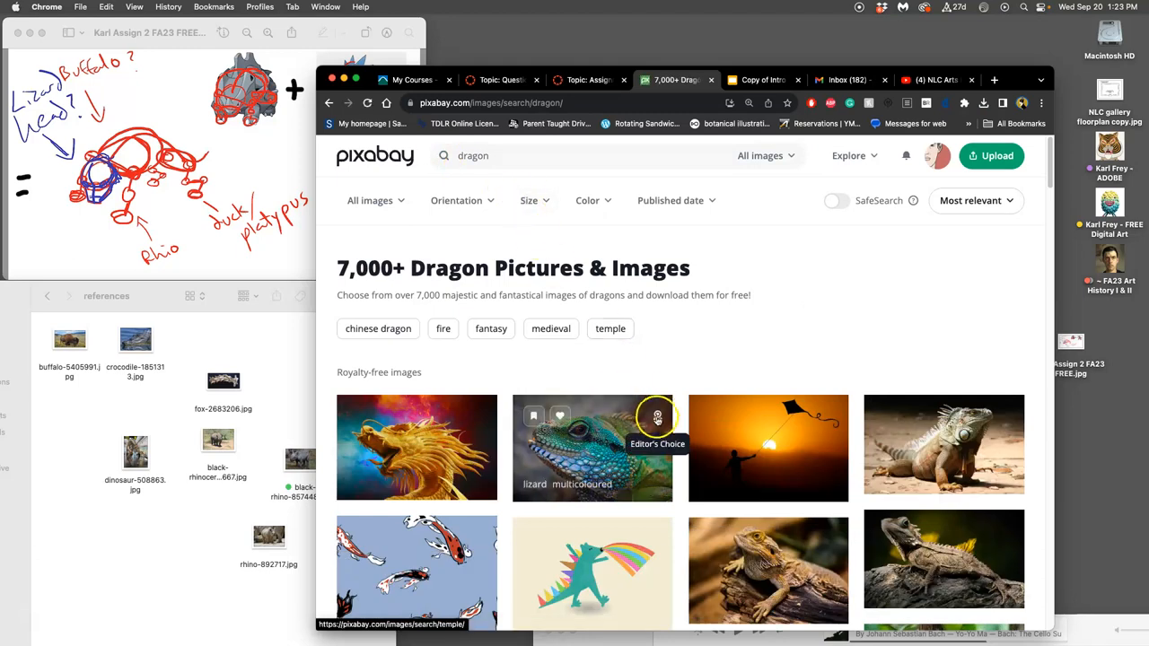
{"action": "scroll", "coordinate": [658, 417], "scroll_direction": "down", "scroll_amount": 2}
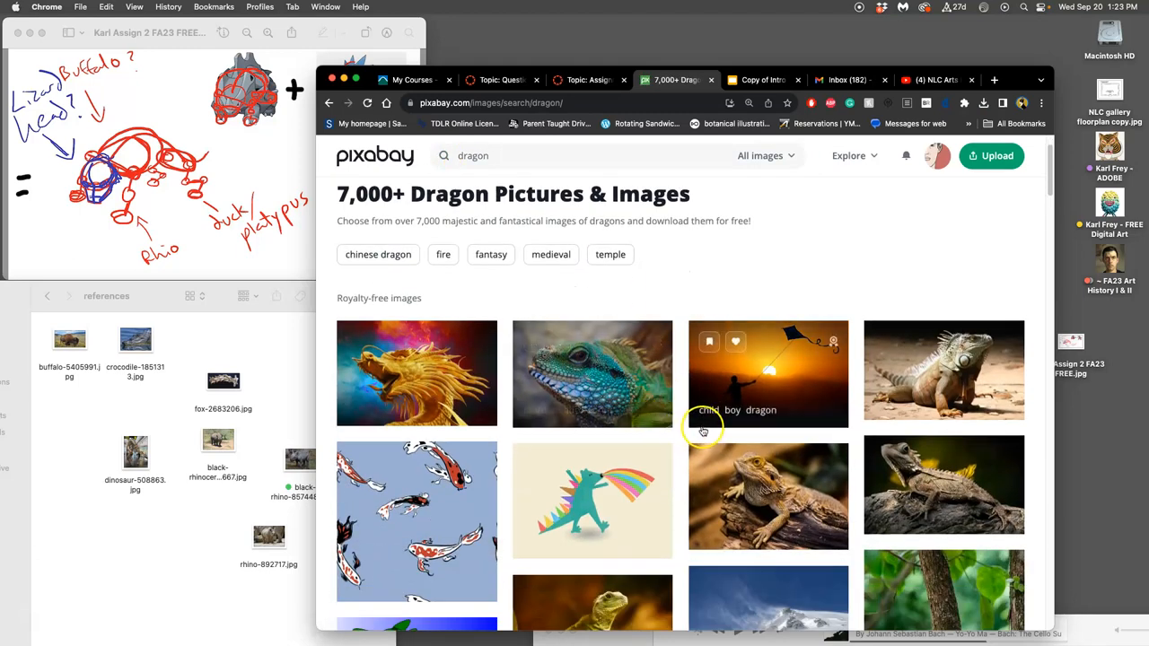
{"action": "scroll", "coordinate": [721, 423], "scroll_direction": "down", "scroll_amount": 3}
{"action": "scroll", "coordinate": [709, 426], "scroll_direction": "down", "scroll_amount": 3}
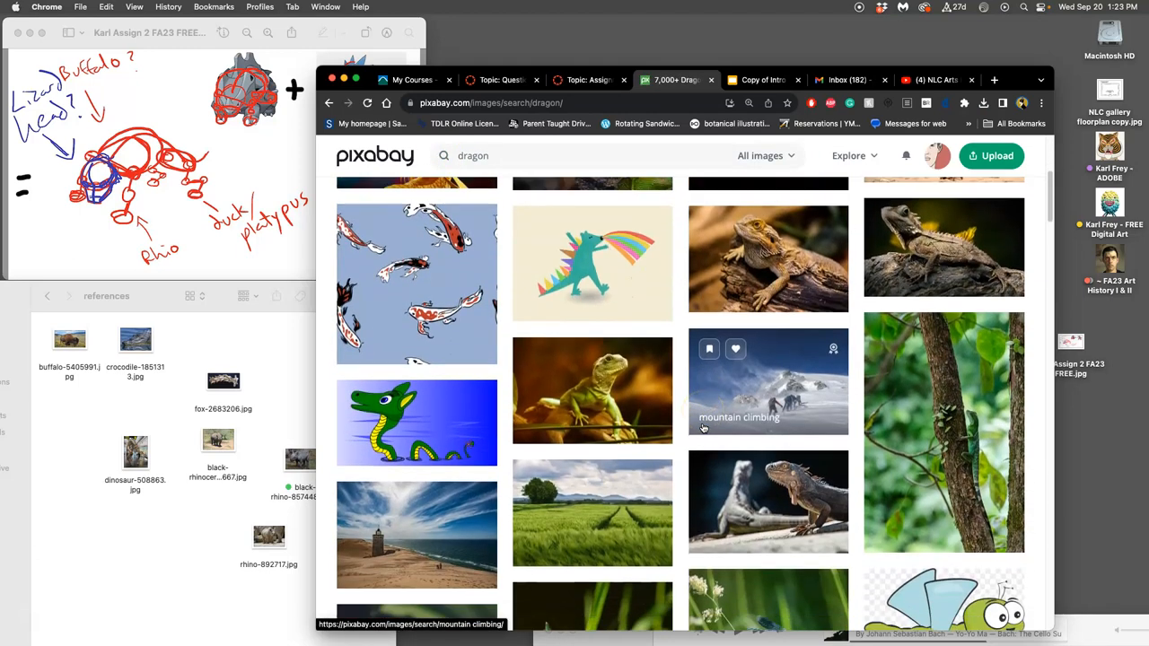
{"action": "scroll", "coordinate": [703, 429], "scroll_direction": "down", "scroll_amount": 4}
{"action": "scroll", "coordinate": [703, 429], "scroll_direction": "down", "scroll_amount": 4}
{"action": "scroll", "coordinate": [704, 429], "scroll_direction": "down", "scroll_amount": 5}
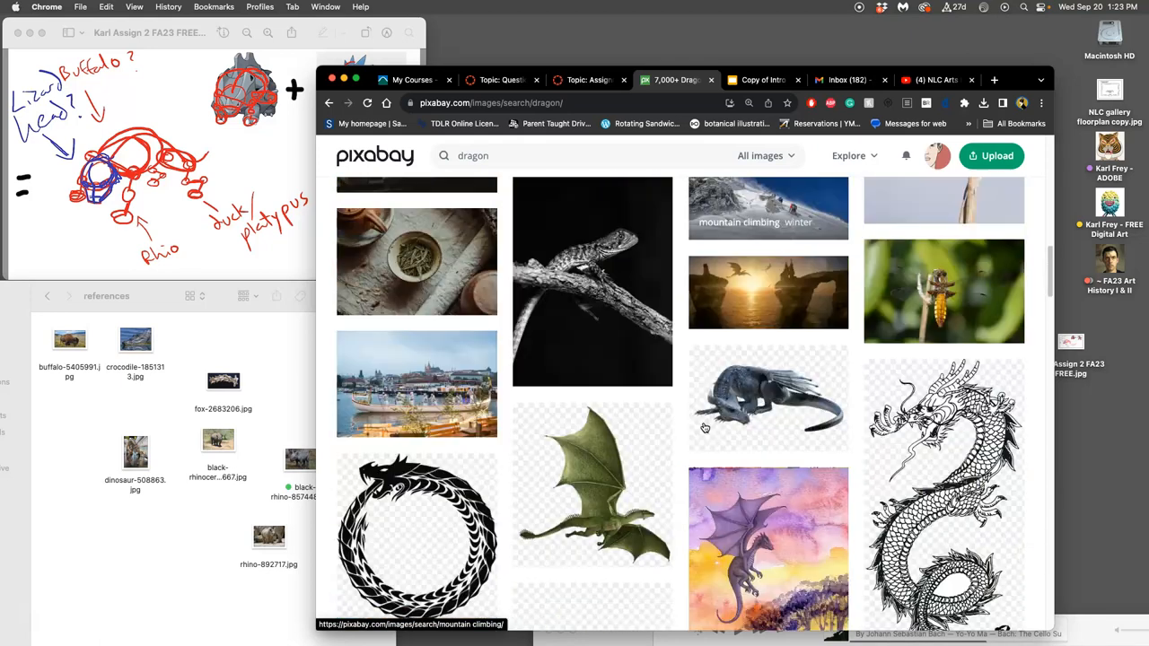
{"action": "scroll", "coordinate": [704, 429], "scroll_direction": "down", "scroll_amount": 3}
{"action": "scroll", "coordinate": [704, 428], "scroll_direction": "down", "scroll_amount": 2}
{"action": "scroll", "coordinate": [704, 429], "scroll_direction": "down", "scroll_amount": 3}
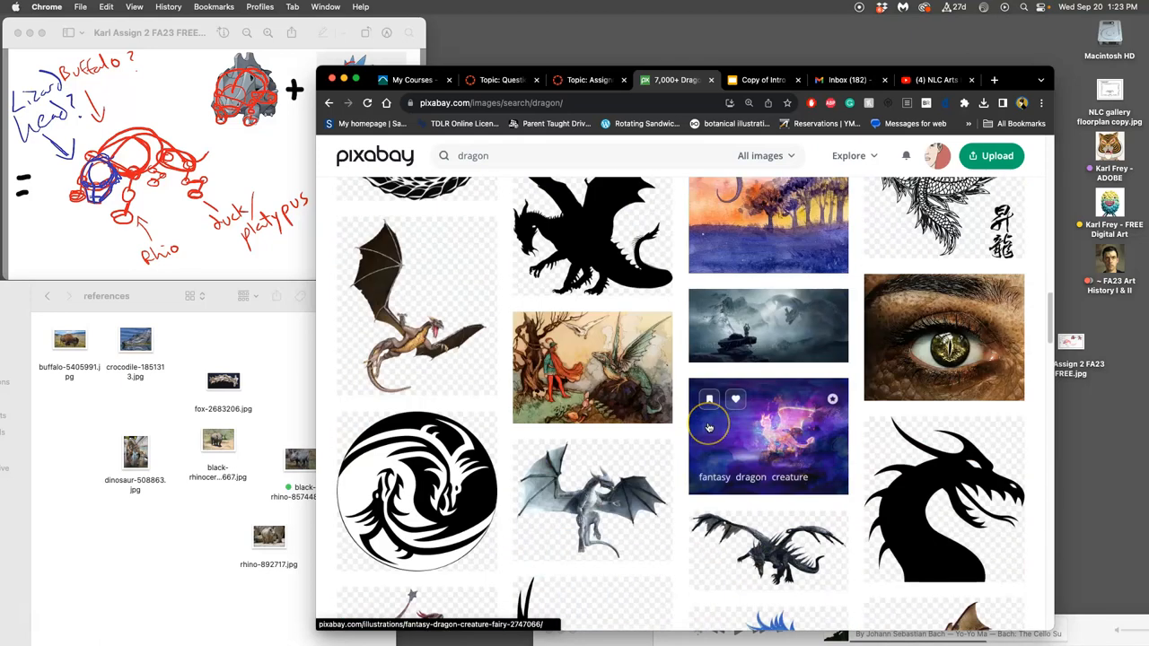
{"action": "scroll", "coordinate": [709, 427], "scroll_direction": "down", "scroll_amount": 4}
{"action": "scroll", "coordinate": [708, 427], "scroll_direction": "down", "scroll_amount": 5}
{"action": "scroll", "coordinate": [709, 428], "scroll_direction": "down", "scroll_amount": 3}
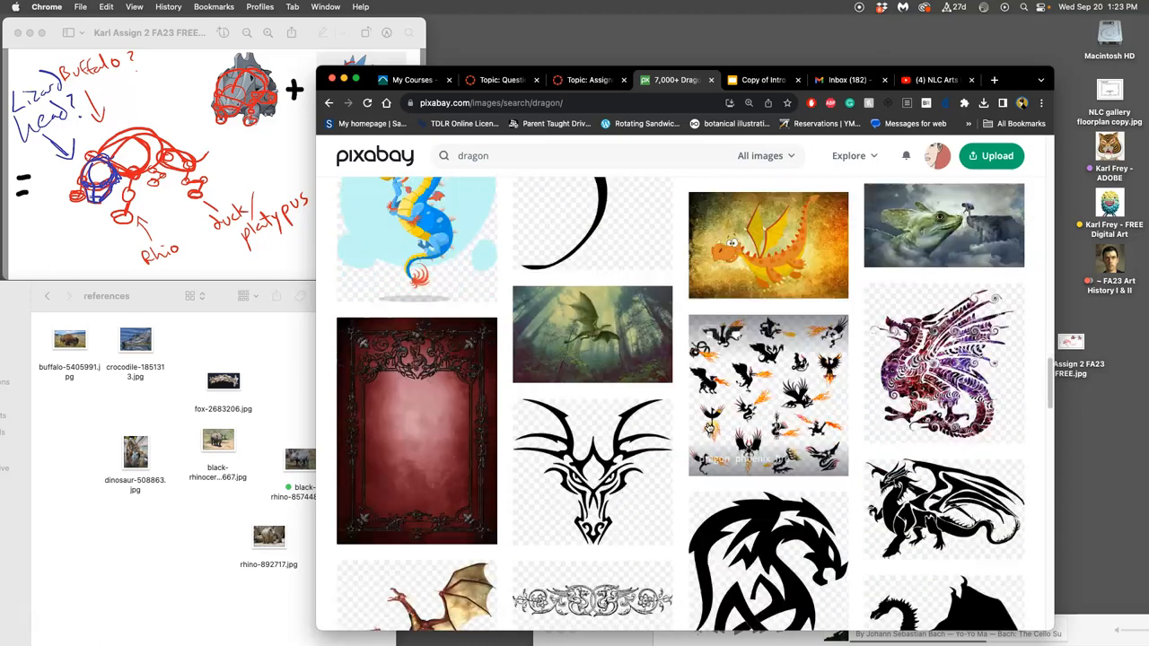
{"action": "scroll", "coordinate": [709, 427], "scroll_direction": "down", "scroll_amount": 5}
{"action": "scroll", "coordinate": [709, 427], "scroll_direction": "down", "scroll_amount": 2}
{"action": "scroll", "coordinate": [709, 427], "scroll_direction": "down", "scroll_amount": 2}
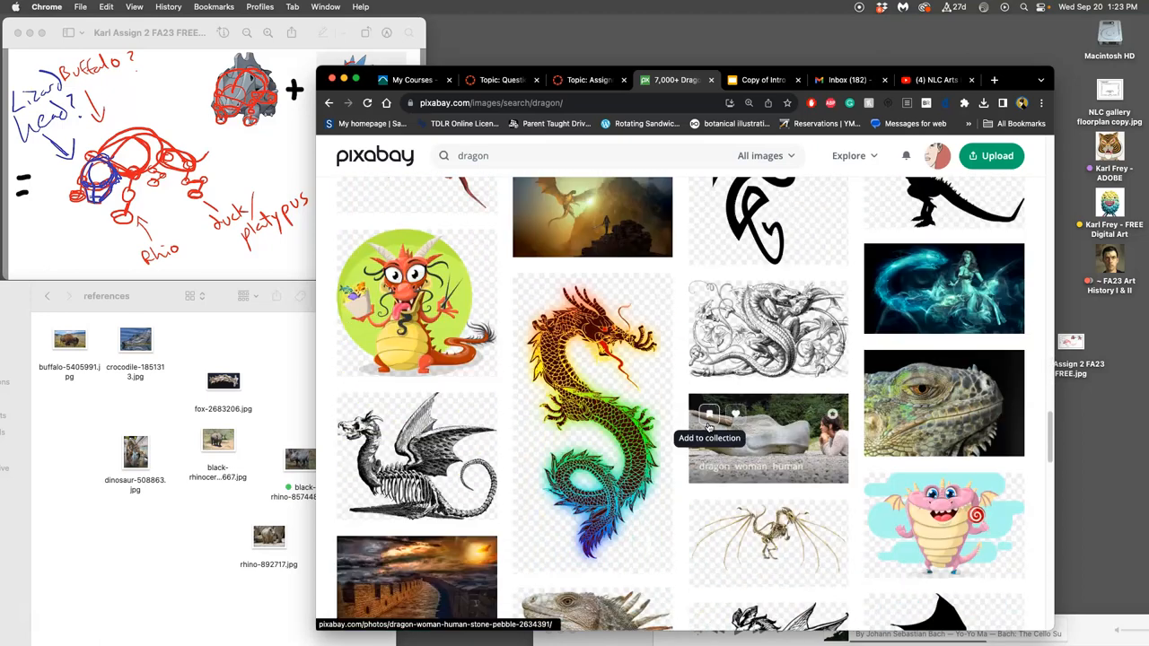
{"action": "scroll", "coordinate": [709, 427], "scroll_direction": "down", "scroll_amount": 2}
{"action": "scroll", "coordinate": [709, 427], "scroll_direction": "down", "scroll_amount": 5}
{"action": "scroll", "coordinate": [709, 427], "scroll_direction": "down", "scroll_amount": 3}
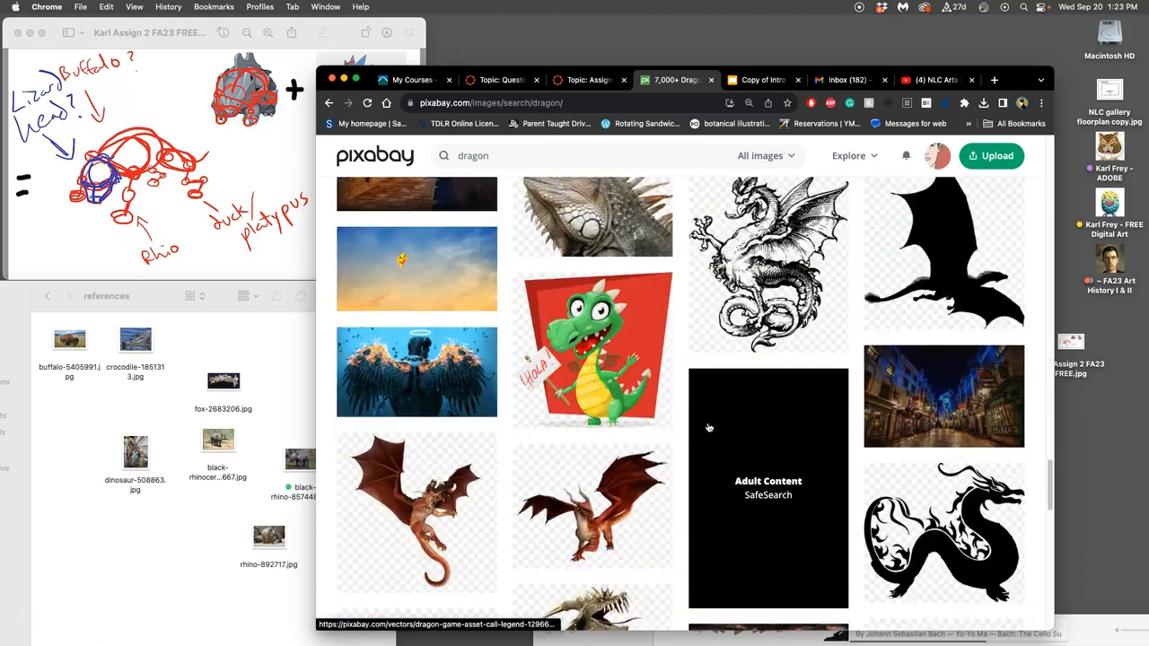
{"action": "scroll", "coordinate": [709, 427], "scroll_direction": "down", "scroll_amount": 5}
{"action": "scroll", "coordinate": [709, 427], "scroll_direction": "down", "scroll_amount": 1}
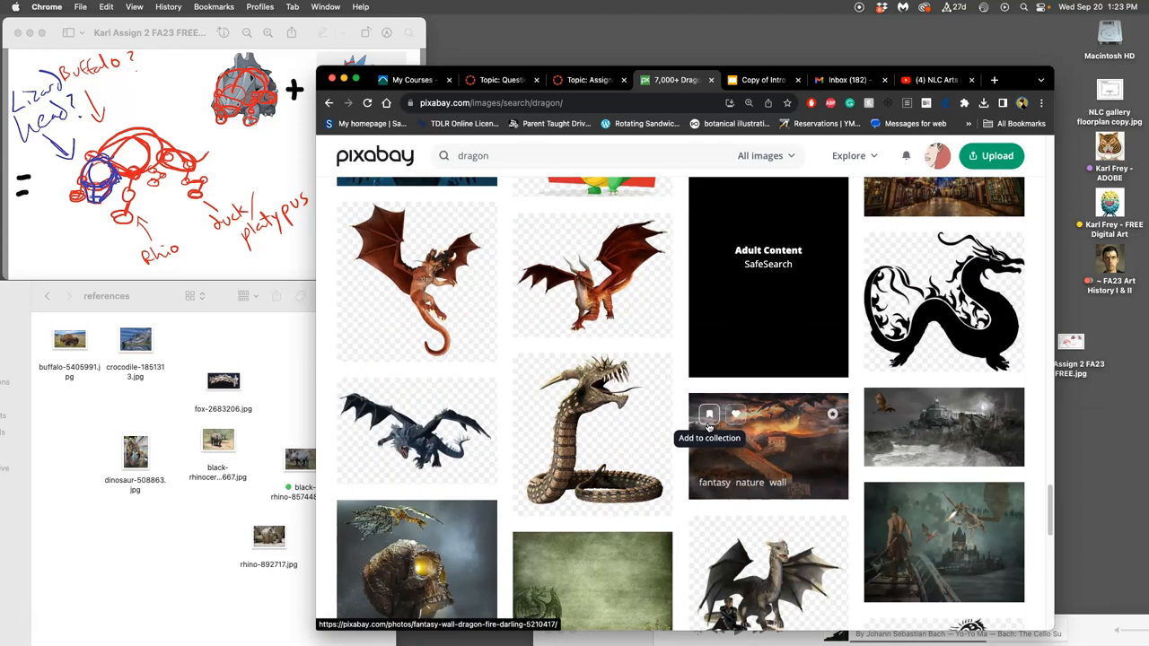
{"action": "scroll", "coordinate": [709, 427], "scroll_direction": "down", "scroll_amount": 1}
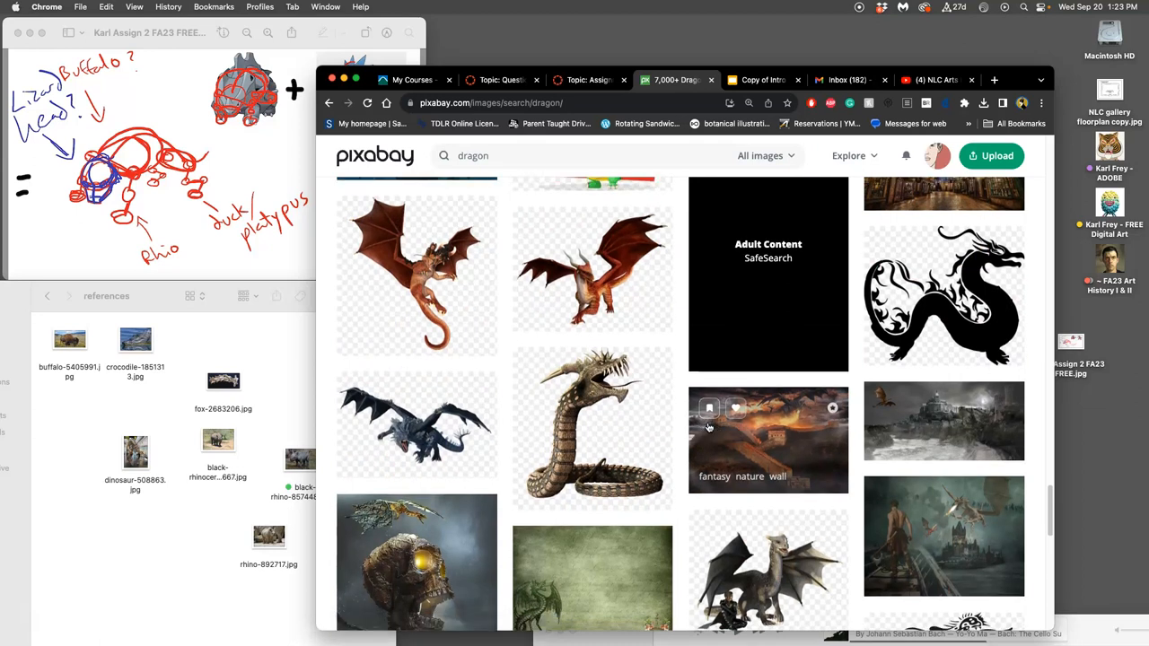
{"action": "right_click", "coordinate": [619, 399]}
{"action": "left_click", "coordinate": [659, 409]}
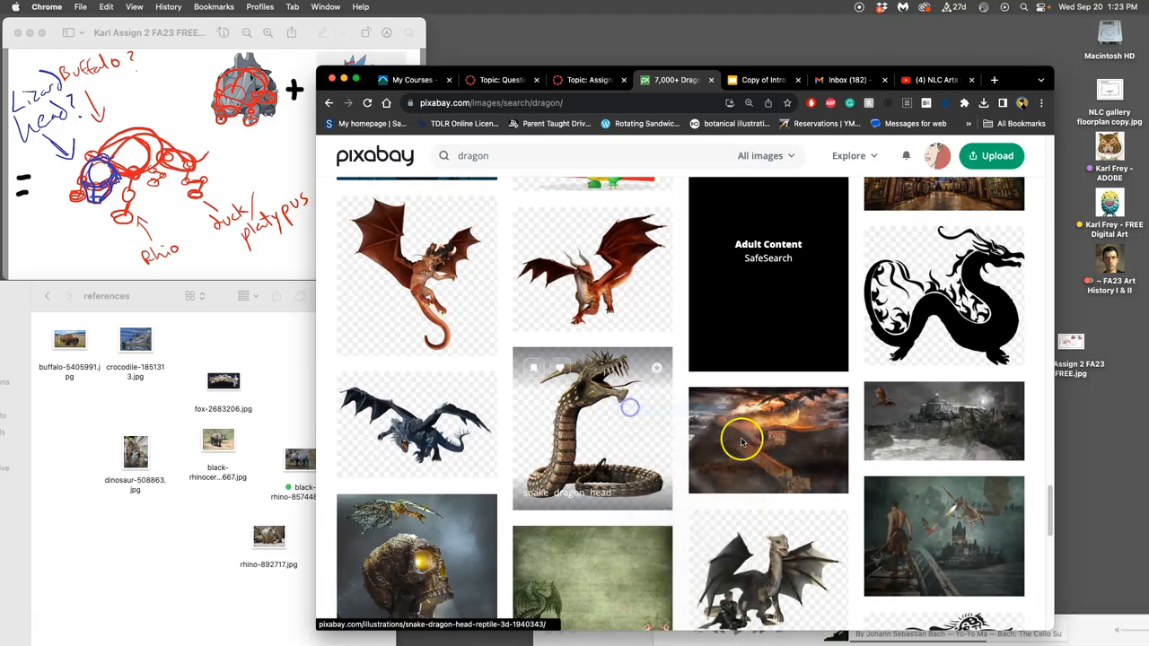
{"action": "scroll", "coordinate": [742, 442], "scroll_direction": "down", "scroll_amount": 2}
{"action": "scroll", "coordinate": [743, 442], "scroll_direction": "down", "scroll_amount": 5}
{"action": "scroll", "coordinate": [742, 441], "scroll_direction": "down", "scroll_amount": 5}
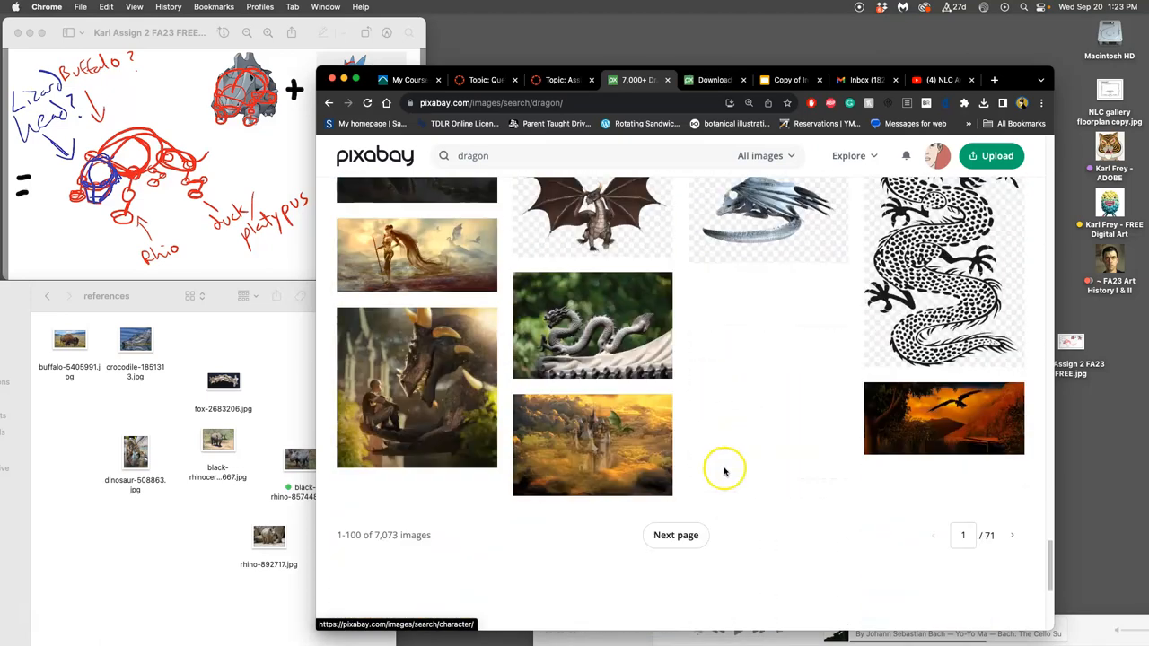
- Browse page two of the dragon results and return to the top
{"action": "left_click", "coordinate": [676, 535]}
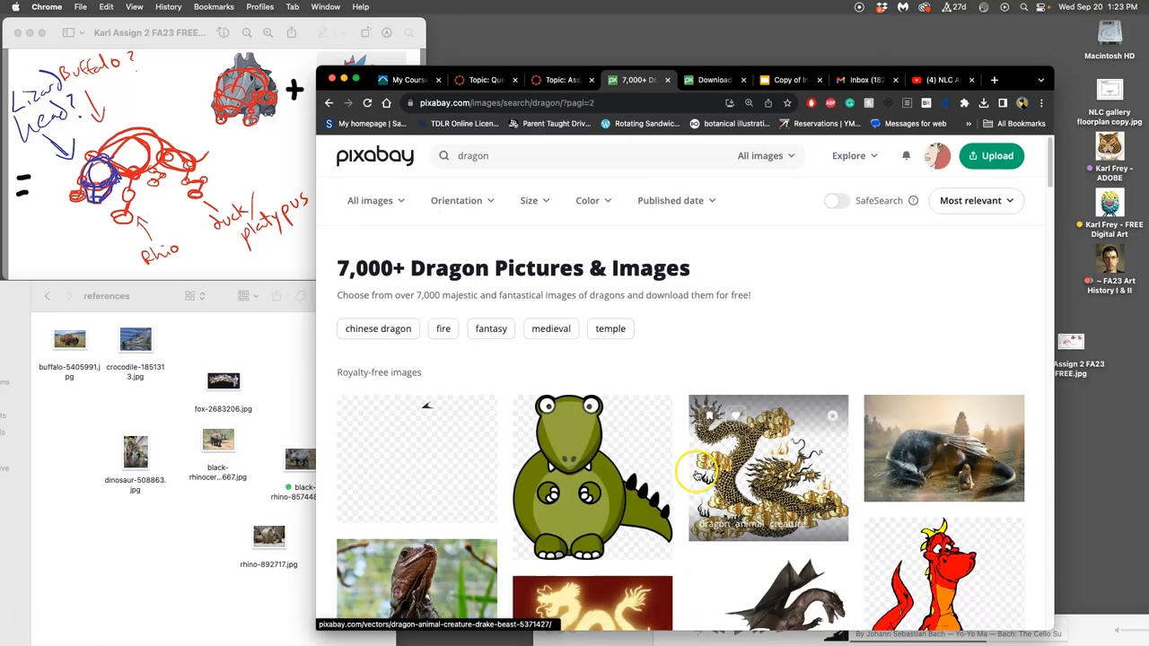
{"action": "scroll", "coordinate": [708, 462], "scroll_direction": "down", "scroll_amount": 5}
{"action": "scroll", "coordinate": [708, 463], "scroll_direction": "down", "scroll_amount": 4}
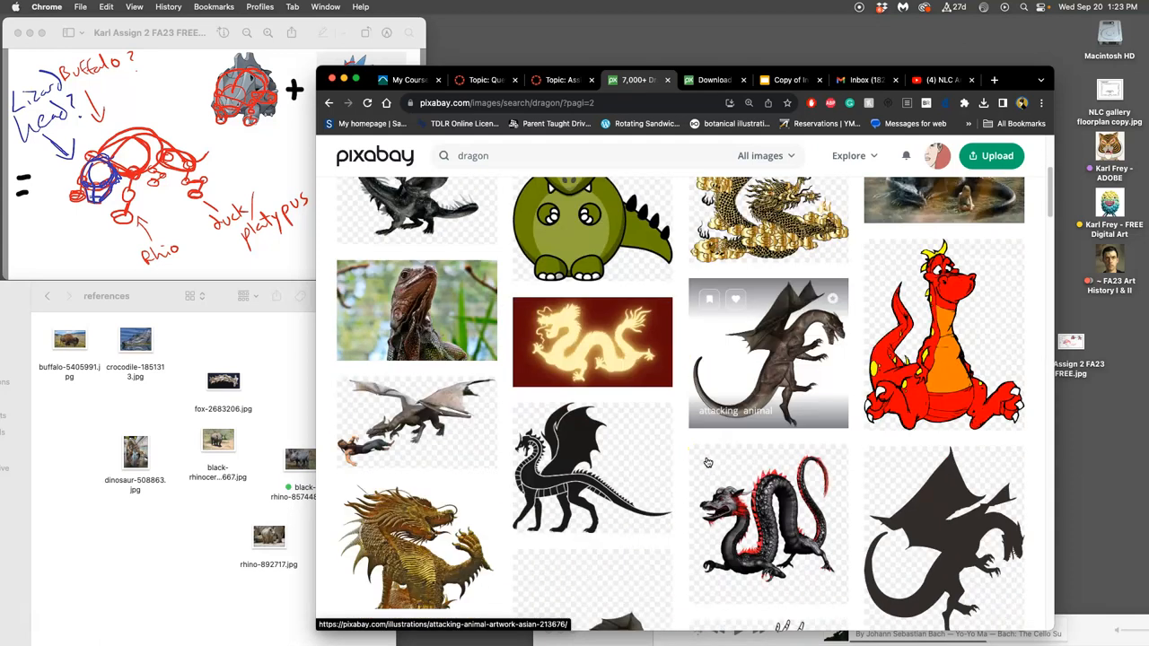
{"action": "scroll", "coordinate": [708, 463], "scroll_direction": "down", "scroll_amount": 5}
{"action": "scroll", "coordinate": [708, 462], "scroll_direction": "down", "scroll_amount": 3}
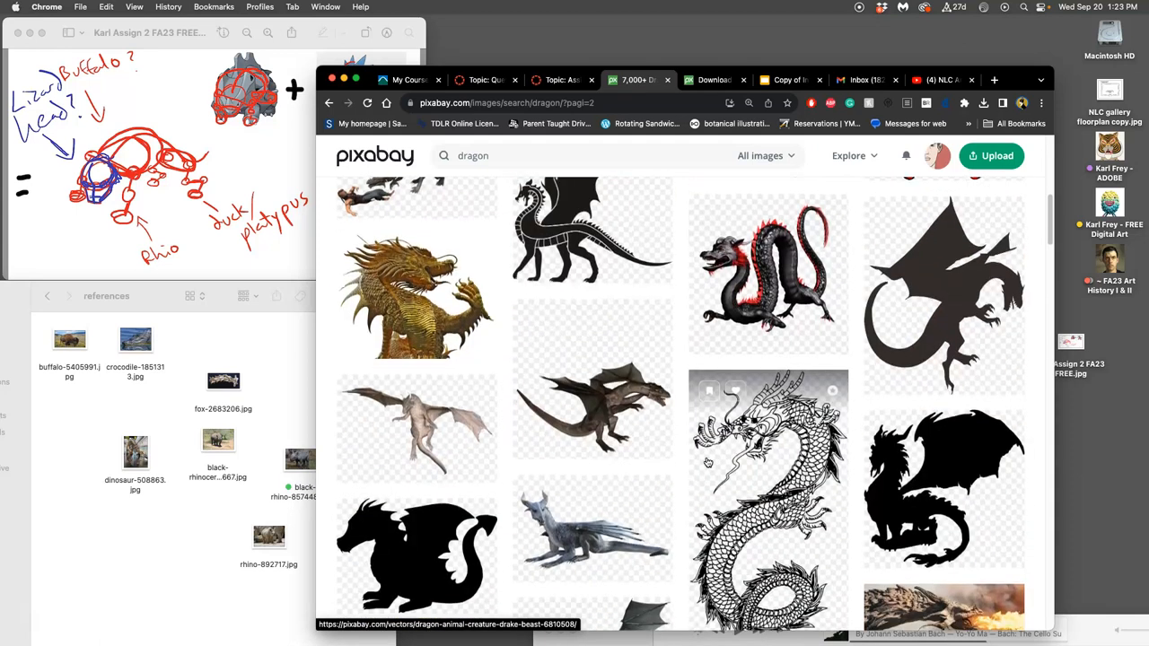
{"action": "scroll", "coordinate": [708, 462], "scroll_direction": "down", "scroll_amount": 5}
{"action": "scroll", "coordinate": [708, 463], "scroll_direction": "down", "scroll_amount": 5}
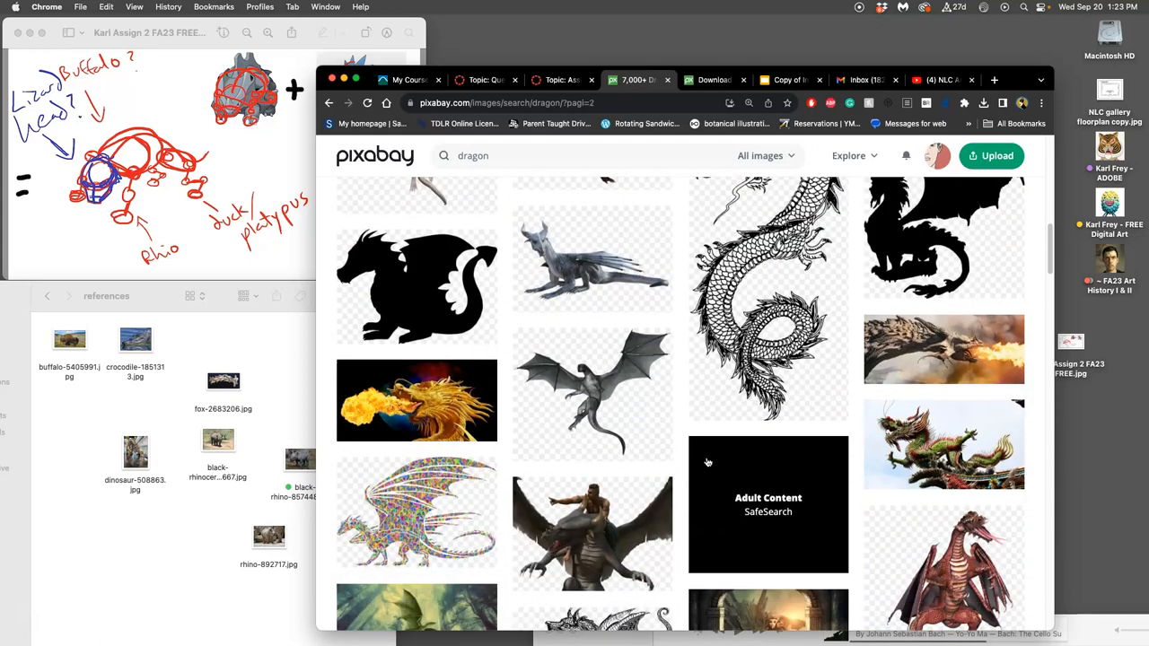
{"action": "scroll", "coordinate": [708, 462], "scroll_direction": "down", "scroll_amount": 2}
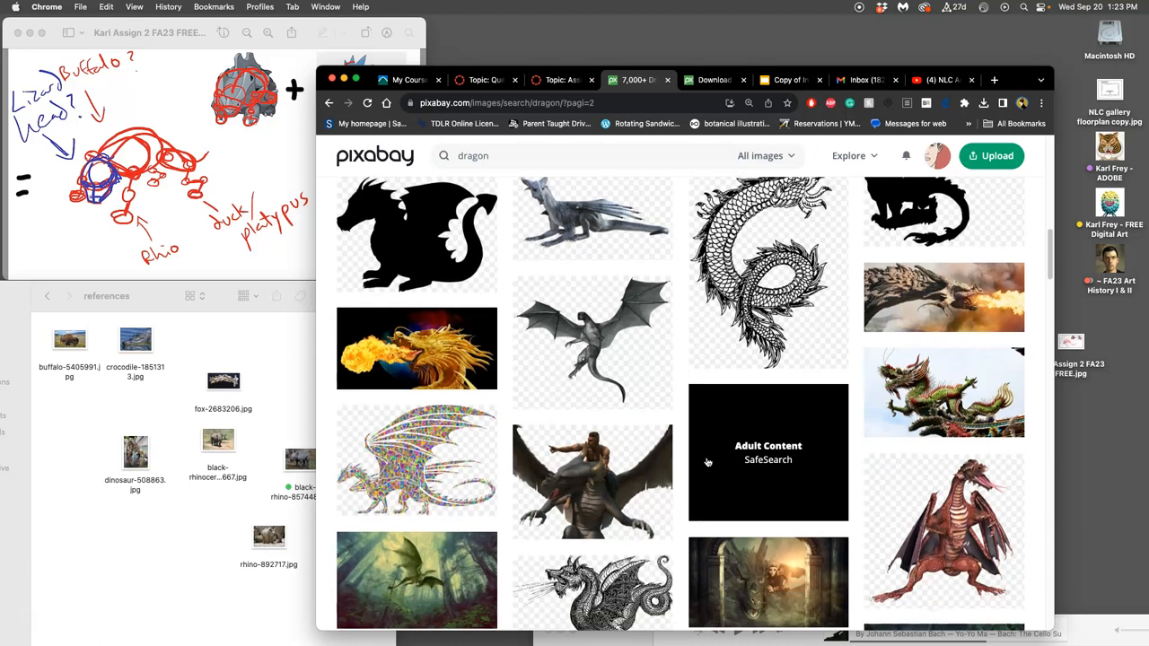
{"action": "scroll", "coordinate": [708, 462], "scroll_direction": "down", "scroll_amount": 2}
{"action": "scroll", "coordinate": [708, 462], "scroll_direction": "down", "scroll_amount": 3}
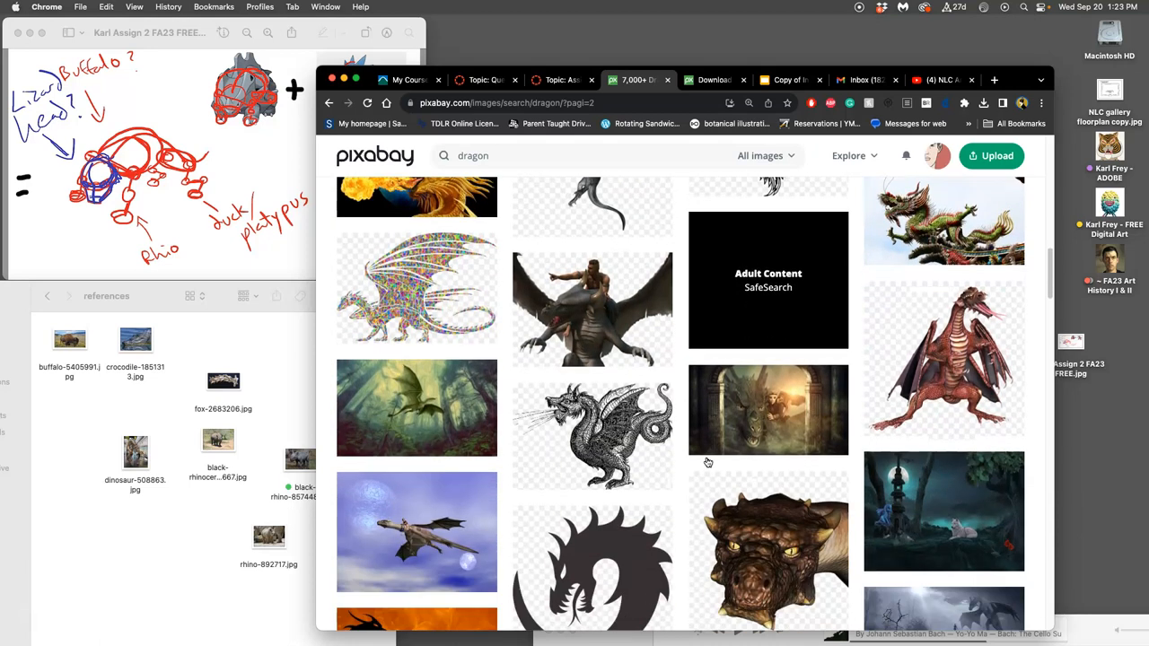
{"action": "scroll", "coordinate": [708, 463], "scroll_direction": "down", "scroll_amount": 3}
{"action": "scroll", "coordinate": [708, 462], "scroll_direction": "down", "scroll_amount": 4}
{"action": "scroll", "coordinate": [708, 462], "scroll_direction": "down", "scroll_amount": 4}
{"action": "scroll", "coordinate": [707, 462], "scroll_direction": "down", "scroll_amount": 4}
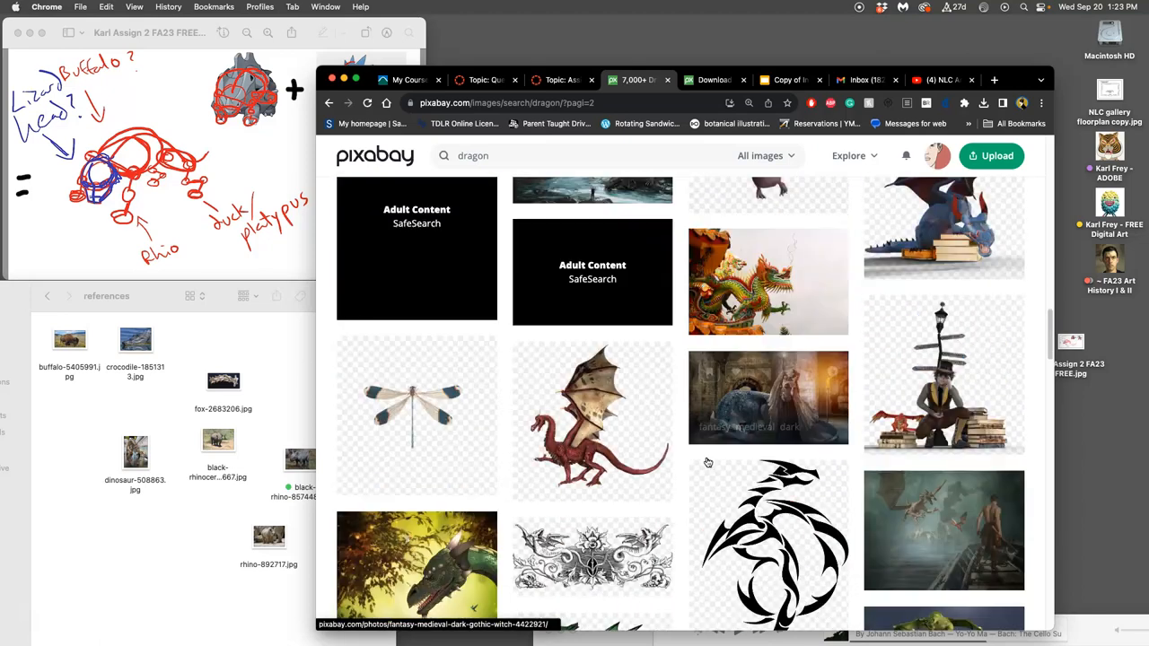
{"action": "scroll", "coordinate": [708, 462], "scroll_direction": "down", "scroll_amount": 4}
{"action": "scroll", "coordinate": [708, 462], "scroll_direction": "down", "scroll_amount": 5}
{"action": "scroll", "coordinate": [708, 462], "scroll_direction": "down", "scroll_amount": 3}
{"action": "scroll", "coordinate": [708, 463], "scroll_direction": "down", "scroll_amount": 1}
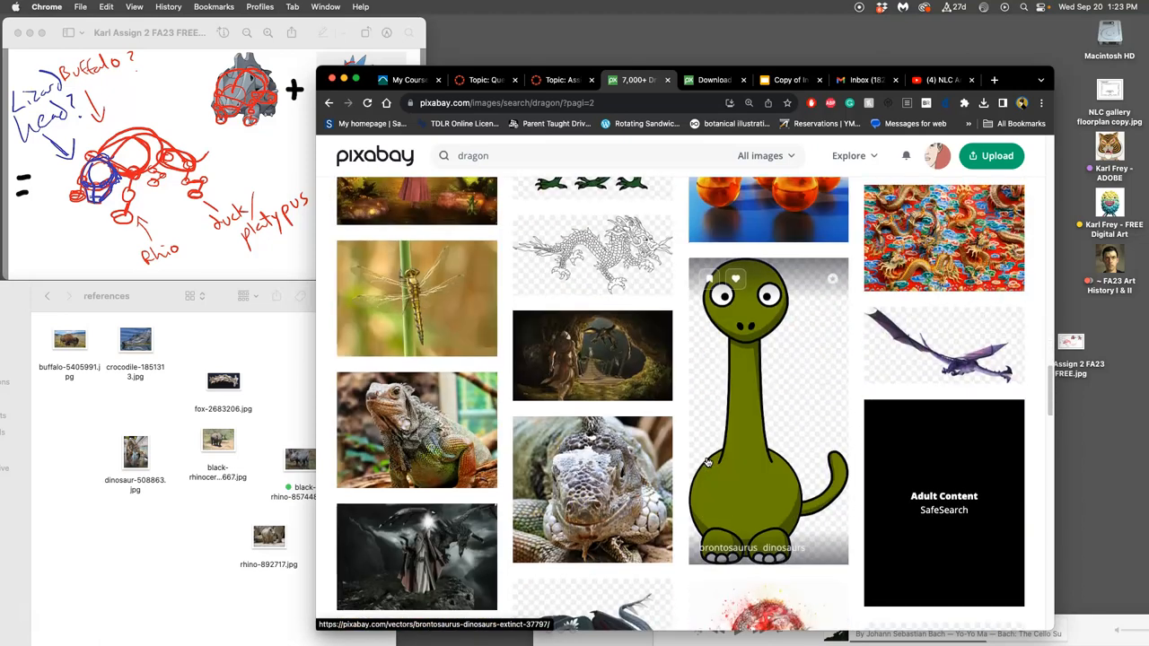
{"action": "scroll", "coordinate": [708, 462], "scroll_direction": "down", "scroll_amount": 1}
{"action": "scroll", "coordinate": [708, 462], "scroll_direction": "down", "scroll_amount": 5}
{"action": "scroll", "coordinate": [708, 462], "scroll_direction": "down", "scroll_amount": 2}
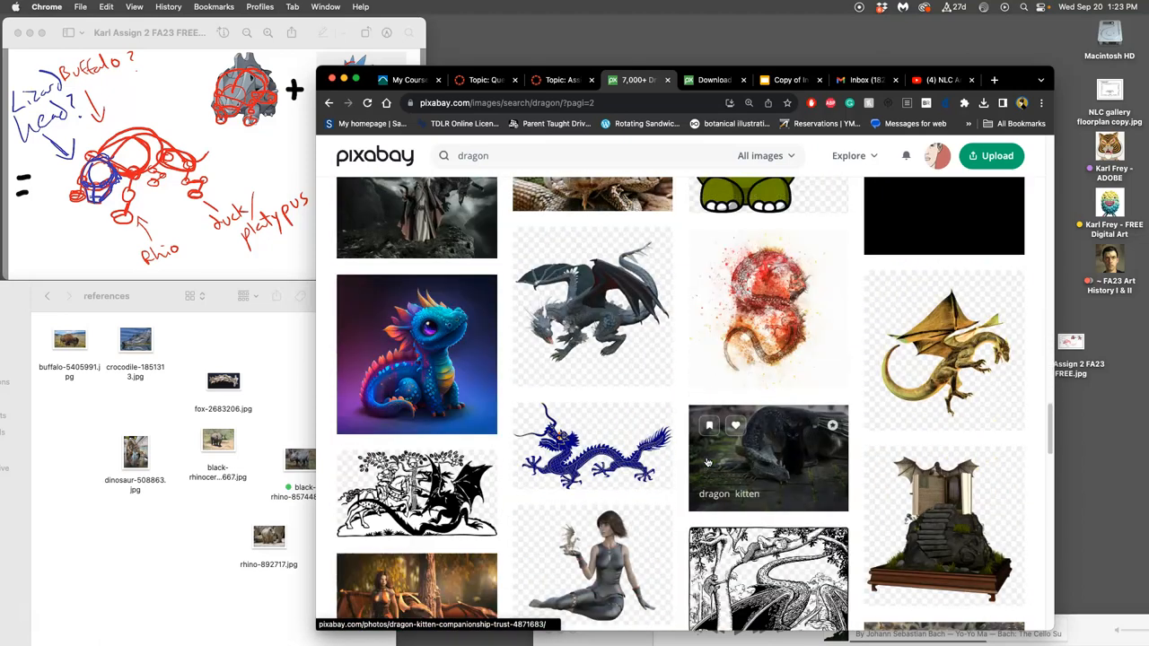
{"action": "scroll", "coordinate": [708, 462], "scroll_direction": "down", "scroll_amount": 5}
{"action": "scroll", "coordinate": [708, 463], "scroll_direction": "down", "scroll_amount": 3}
{"action": "scroll", "coordinate": [708, 462], "scroll_direction": "down", "scroll_amount": 1}
{"action": "scroll", "coordinate": [708, 462], "scroll_direction": "down", "scroll_amount": 3}
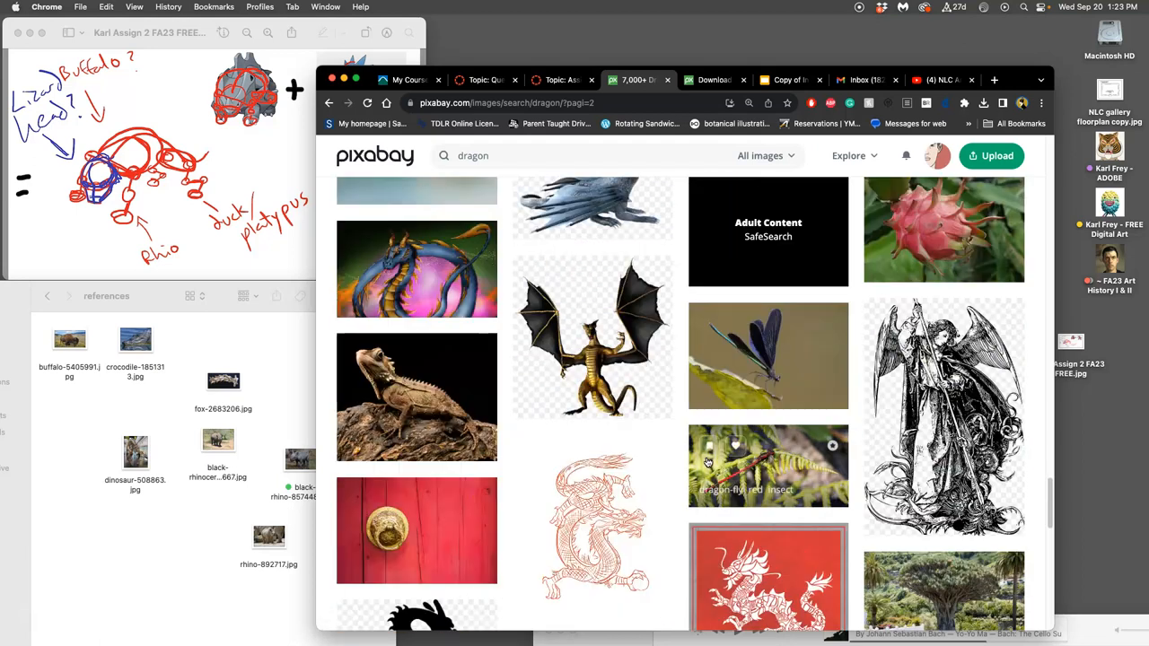
{"action": "scroll", "coordinate": [708, 462], "scroll_direction": "down", "scroll_amount": 8}
{"action": "left_click", "coordinate": [708, 462]}
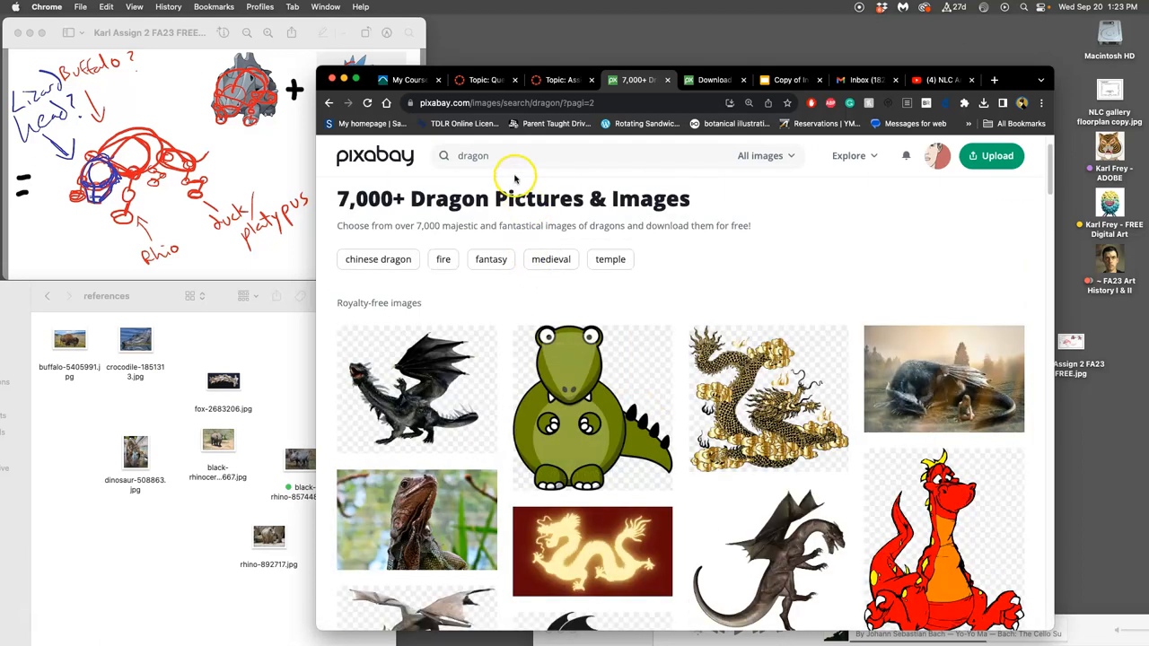
- Search Pixabay for 'beetle' and limit the black beetle results to photos only
{"action": "left_click_drag", "start_coordinate": [502, 158], "coordinate": [442, 156]}
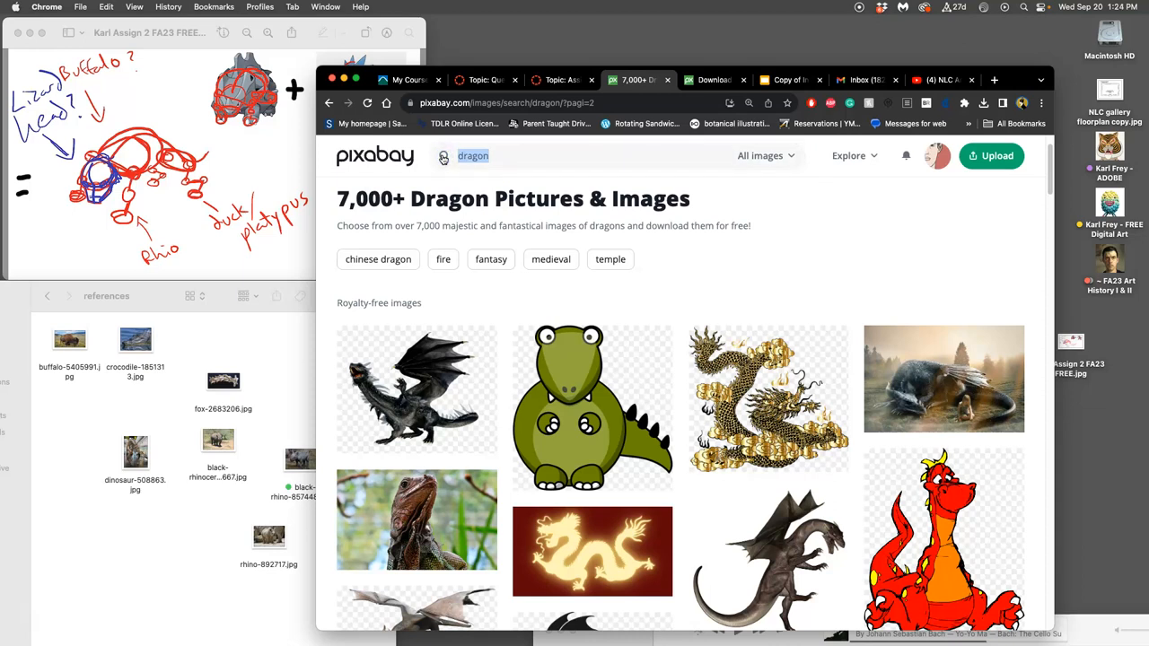
{"action": "type", "text": "beelt"}
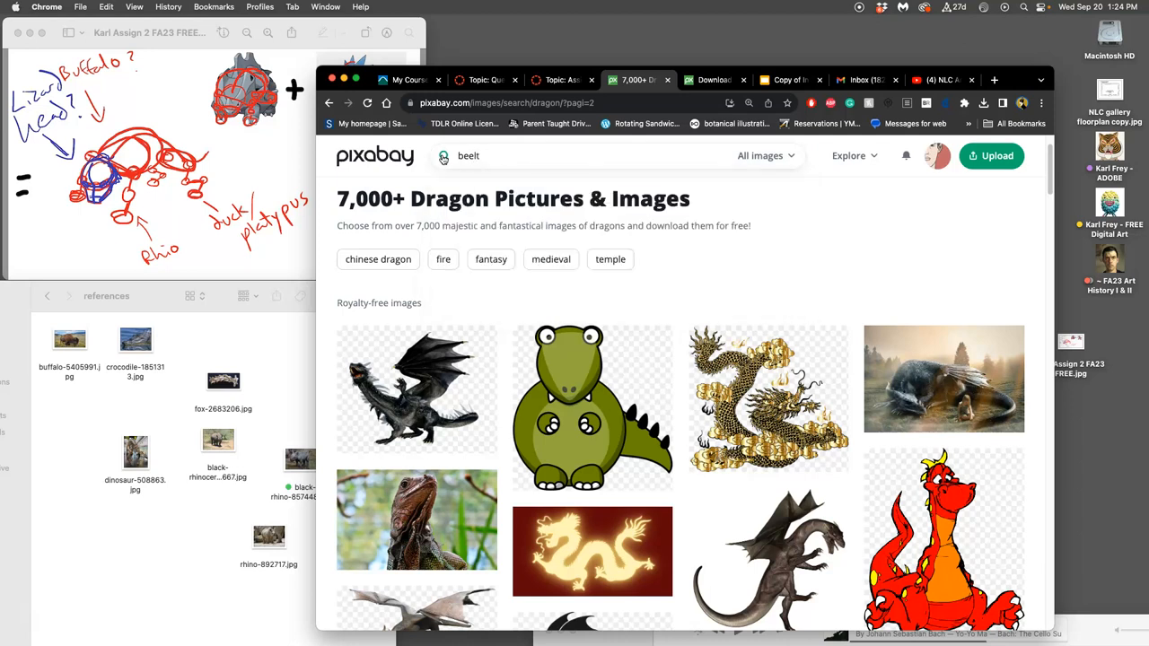
{"action": "key", "text": "BackSpace"}
{"action": "key", "text": "BackSpace"}
{"action": "type", "text": "tle"}
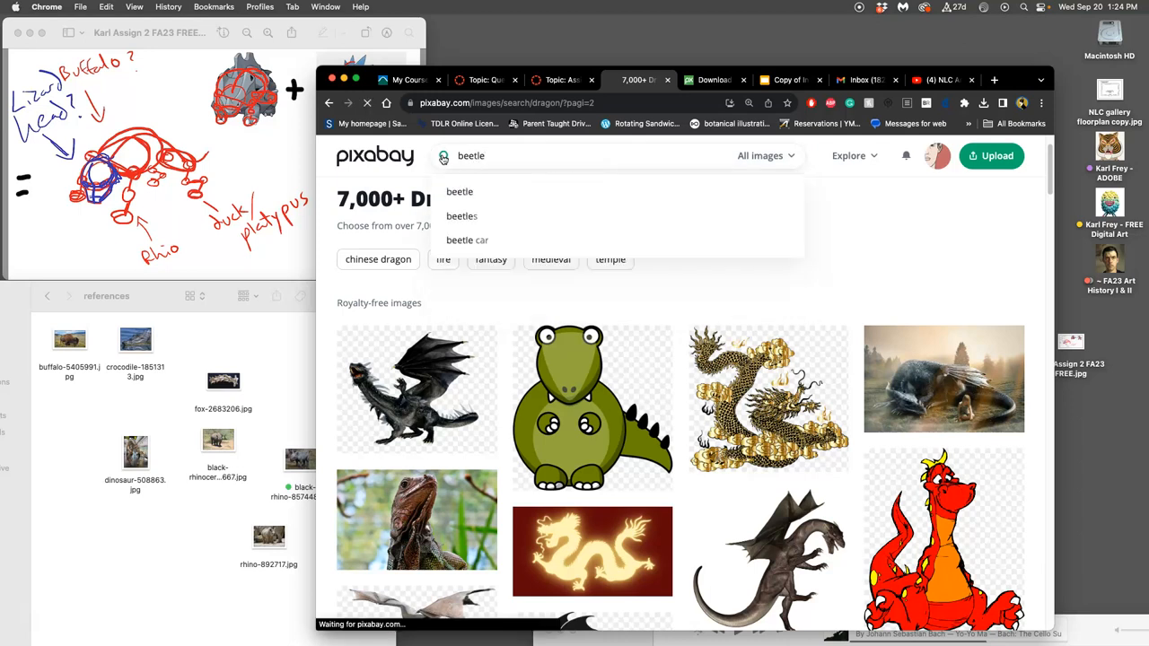
{"action": "key", "text": "Return"}
{"action": "scroll", "coordinate": [588, 428], "scroll_direction": "down", "scroll_amount": 5}
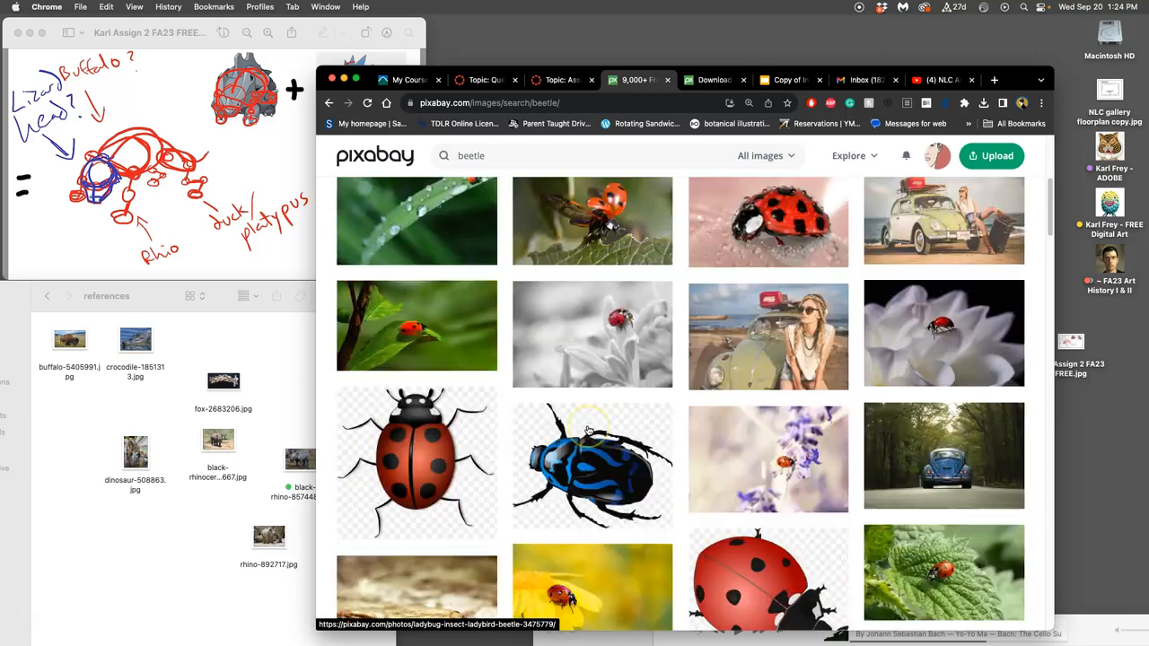
{"action": "scroll", "coordinate": [588, 429], "scroll_direction": "down", "scroll_amount": 5}
{"action": "scroll", "coordinate": [588, 429], "scroll_direction": "down", "scroll_amount": 5}
{"action": "scroll", "coordinate": [587, 429], "scroll_direction": "down", "scroll_amount": 5}
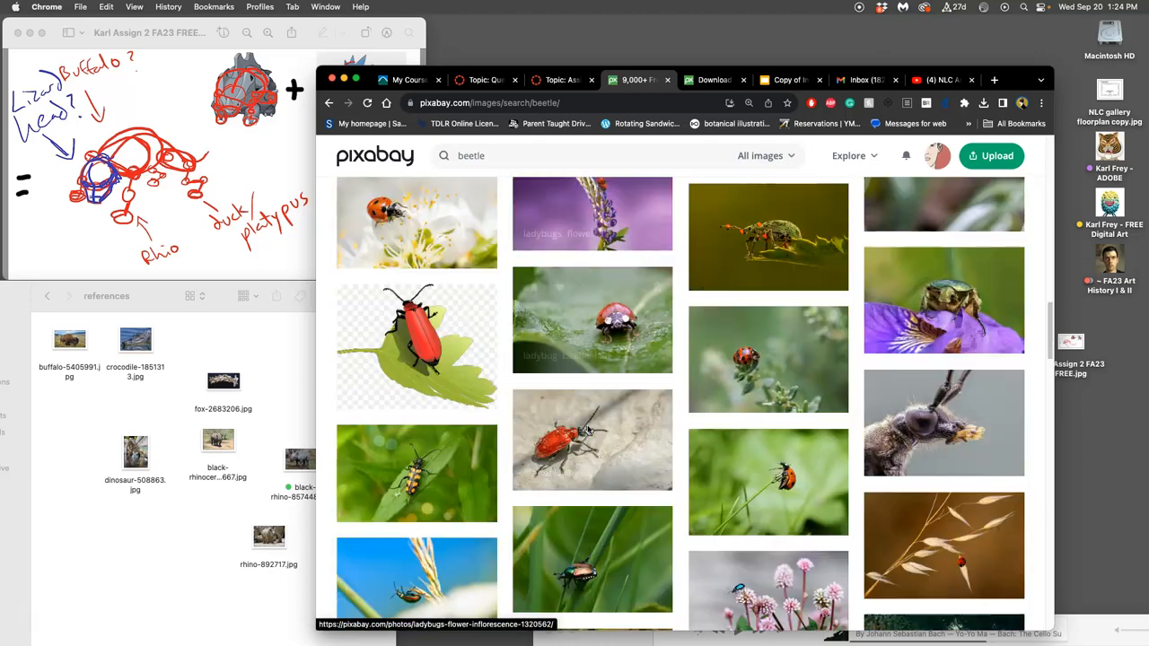
{"action": "scroll", "coordinate": [588, 428], "scroll_direction": "down", "scroll_amount": 5}
{"action": "scroll", "coordinate": [588, 429], "scroll_direction": "down", "scroll_amount": 5}
{"action": "scroll", "coordinate": [588, 428], "scroll_direction": "down", "scroll_amount": 5}
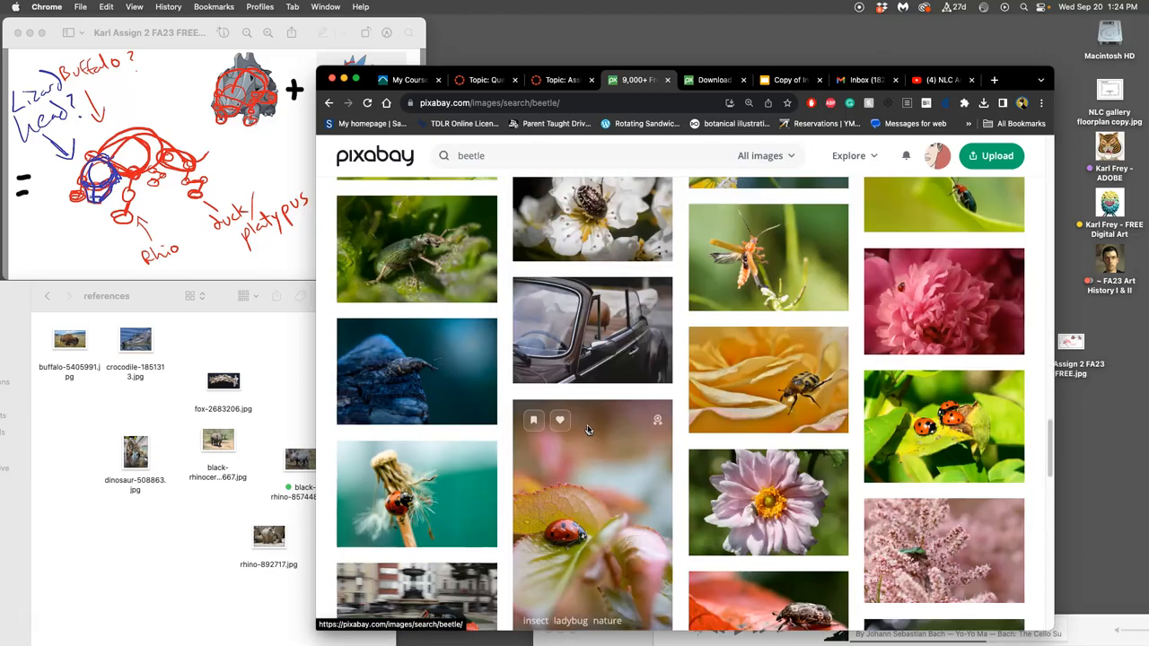
{"action": "scroll", "coordinate": [588, 429], "scroll_direction": "down", "scroll_amount": 5}
{"action": "scroll", "coordinate": [587, 429], "scroll_direction": "down", "scroll_amount": 2}
{"action": "scroll", "coordinate": [588, 428], "scroll_direction": "up", "scroll_amount": 15}
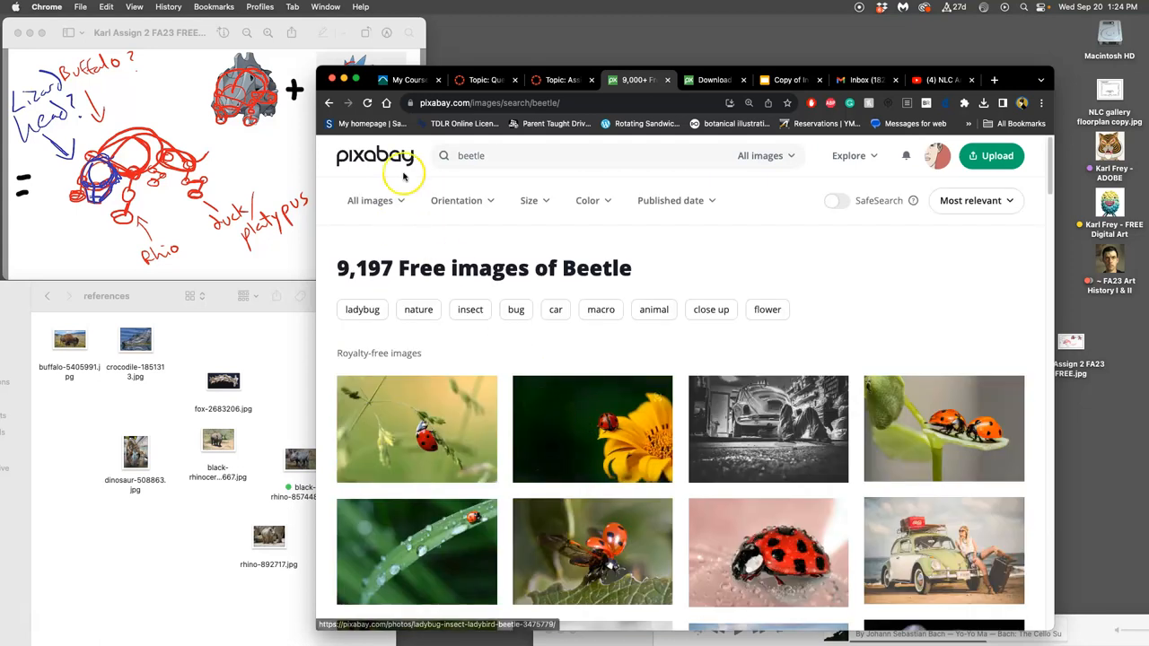
{"action": "left_click", "coordinate": [467, 155]}
{"action": "left_click", "coordinate": [456, 156]}
{"action": "type", "text": "black"}
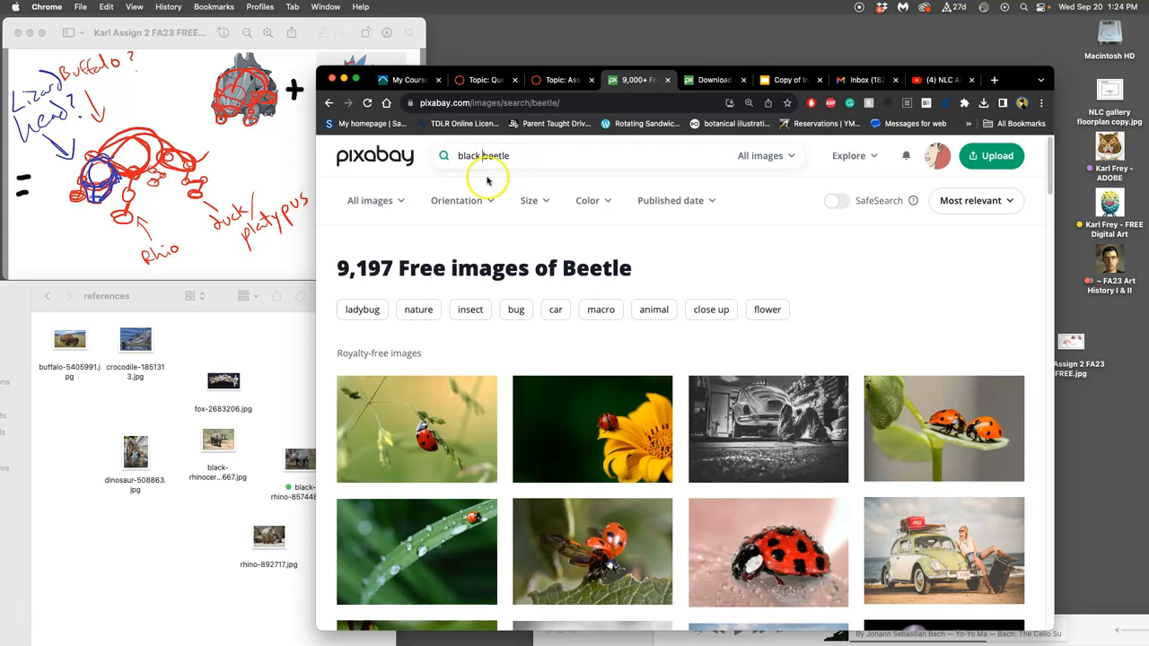
{"action": "left_click", "coordinate": [401, 204]}
{"action": "left_click", "coordinate": [411, 269]}
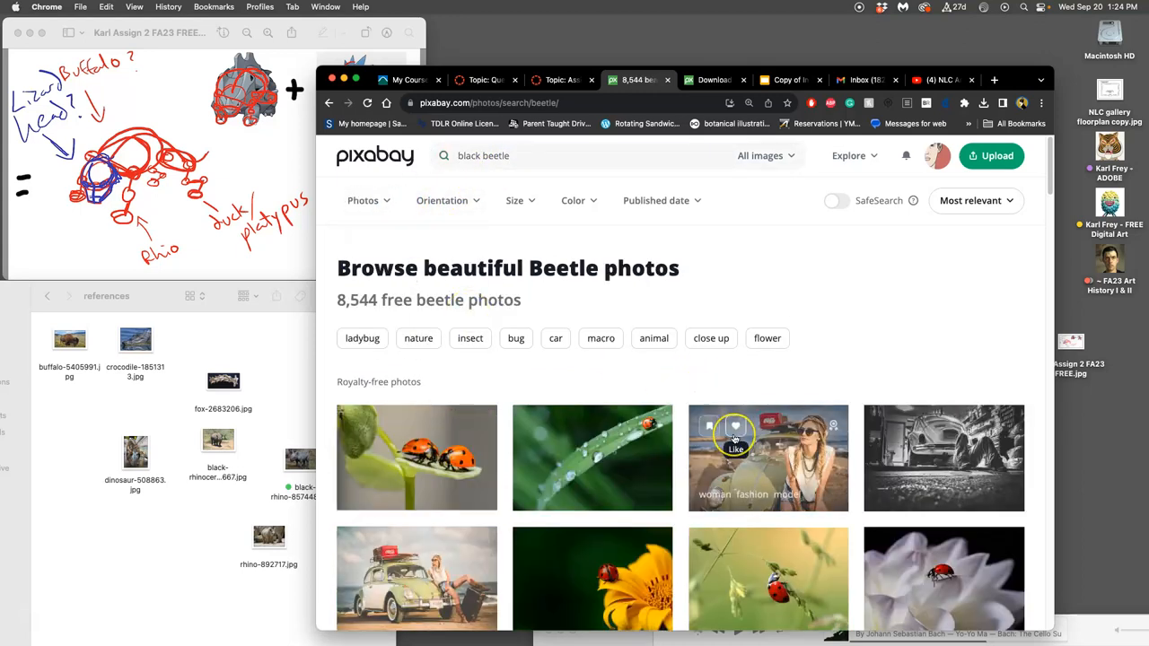
{"action": "scroll", "coordinate": [734, 437], "scroll_direction": "down", "scroll_amount": 10}
{"action": "scroll", "coordinate": [734, 437], "scroll_direction": "down", "scroll_amount": 10}
{"action": "scroll", "coordinate": [734, 438], "scroll_direction": "down", "scroll_amount": 10}
{"action": "scroll", "coordinate": [734, 437], "scroll_direction": "down", "scroll_amount": 5}
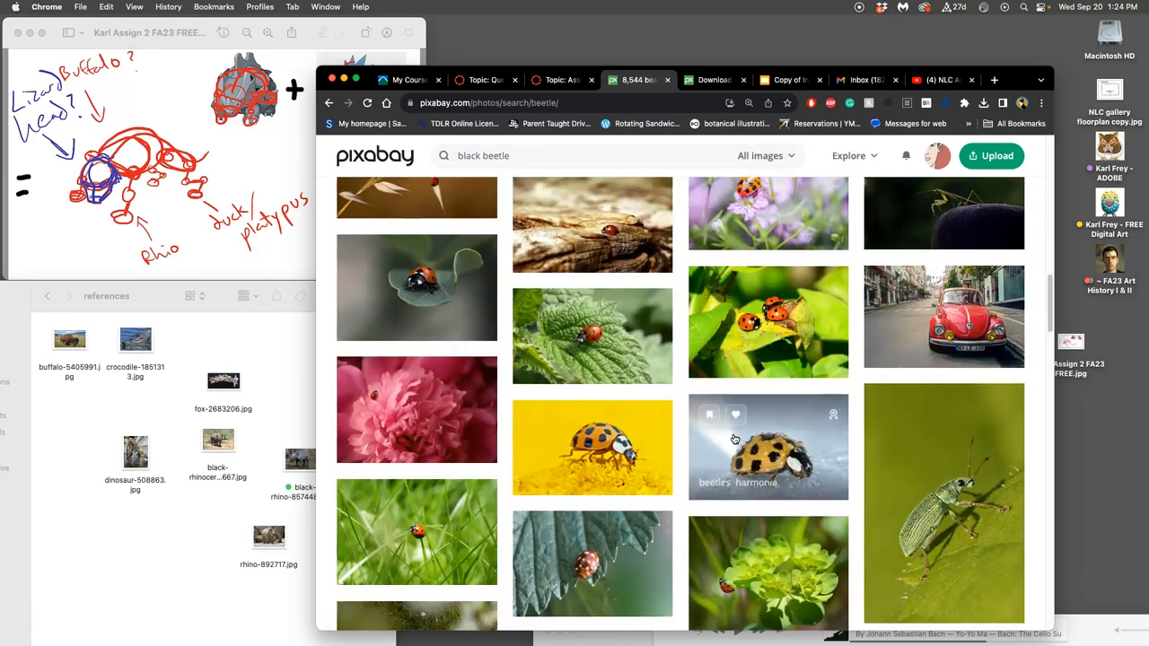
{"action": "scroll", "coordinate": [734, 438], "scroll_direction": "down", "scroll_amount": 10}
{"action": "scroll", "coordinate": [734, 438], "scroll_direction": "down", "scroll_amount": 10}
{"action": "scroll", "coordinate": [734, 438], "scroll_direction": "down", "scroll_amount": 10}
{"action": "scroll", "coordinate": [734, 438], "scroll_direction": "down", "scroll_amount": 10}
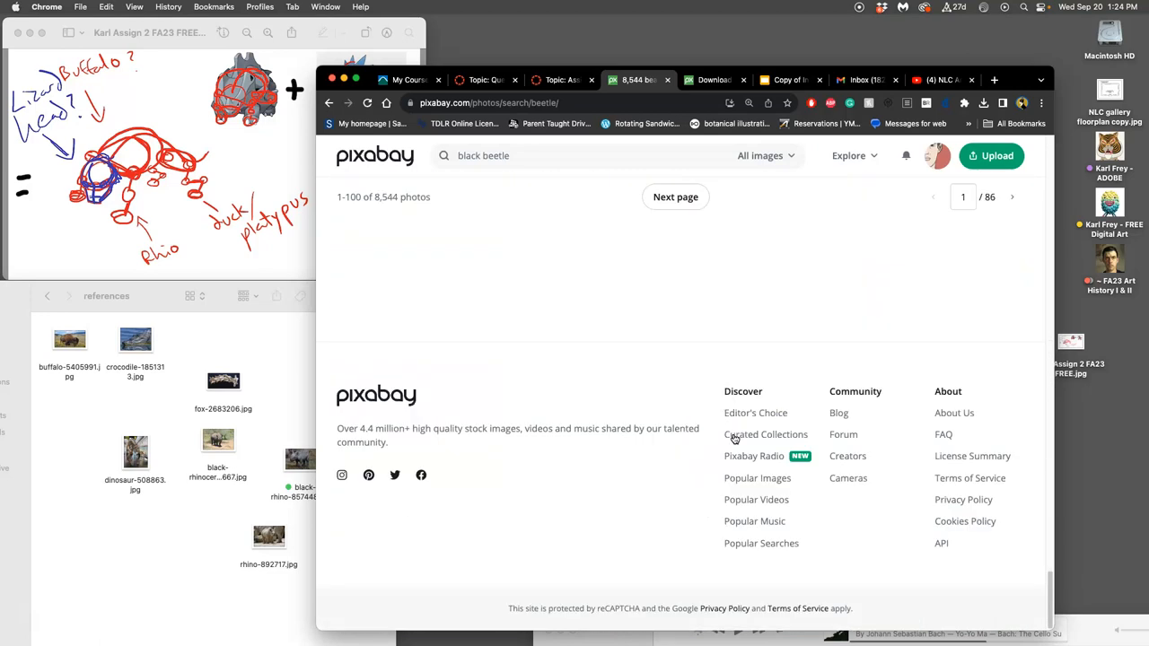
{"action": "scroll", "coordinate": [734, 438], "scroll_direction": "up", "scroll_amount": 5}
{"action": "scroll", "coordinate": [734, 438], "scroll_direction": "up", "scroll_amount": 5}
{"action": "scroll", "coordinate": [734, 438], "scroll_direction": "down", "scroll_amount": 3}
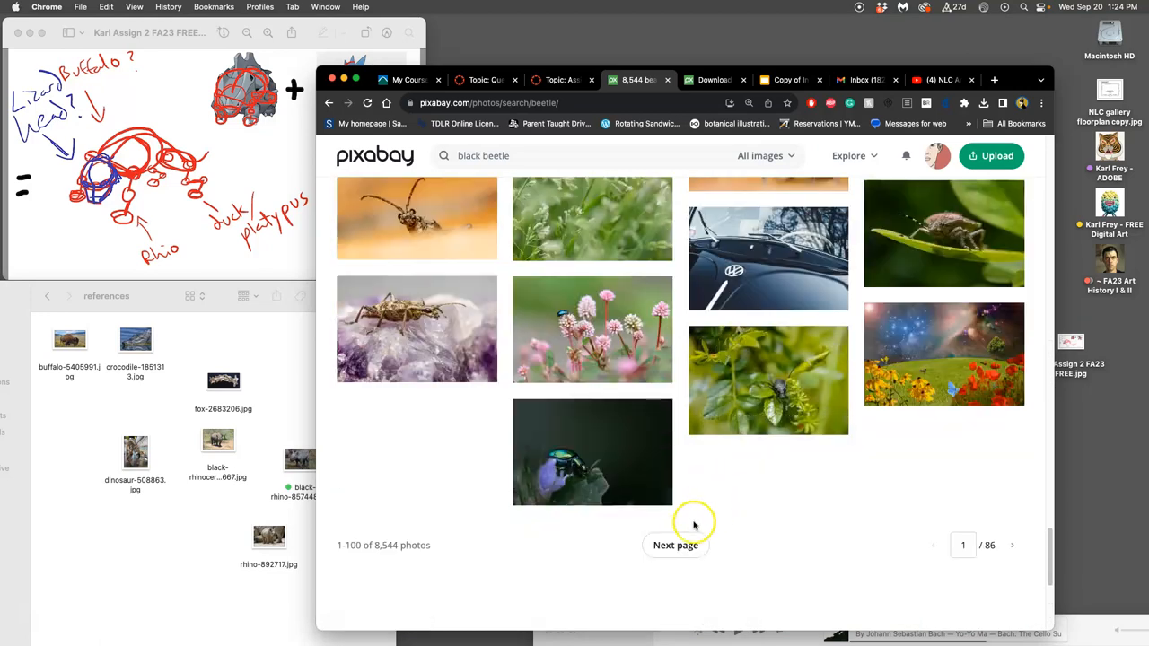
- Open the stag beetle photo in a new tab while browsing to page three of the beetle results
{"action": "left_click", "coordinate": [676, 545]}
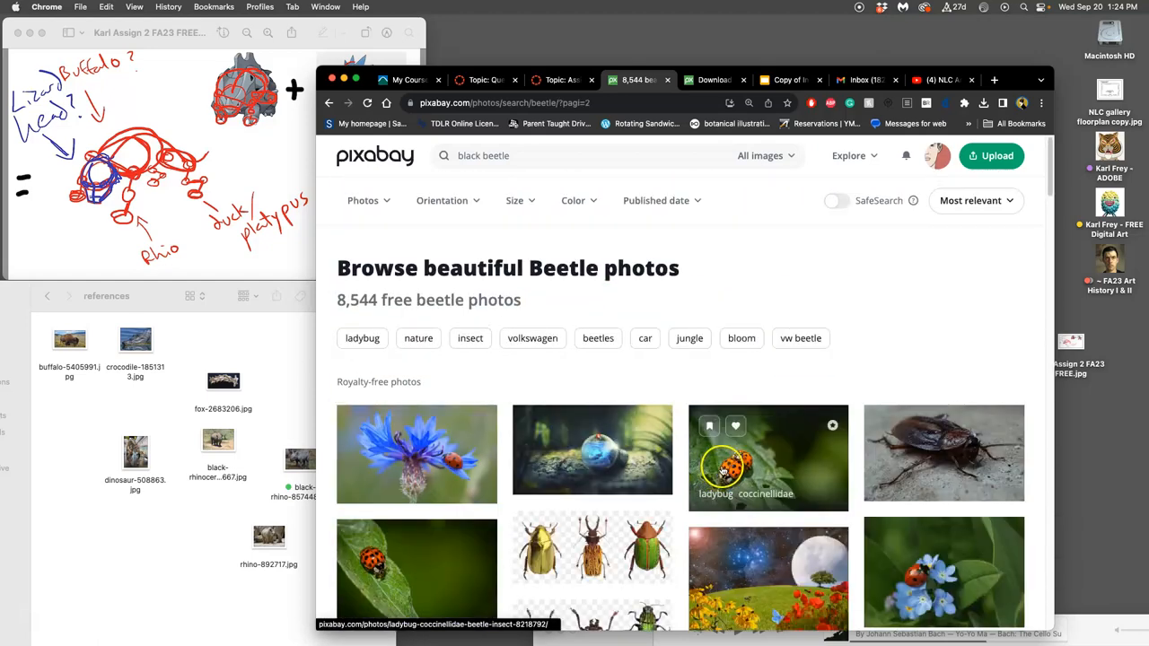
{"action": "scroll", "coordinate": [727, 465], "scroll_direction": "down", "scroll_amount": 5}
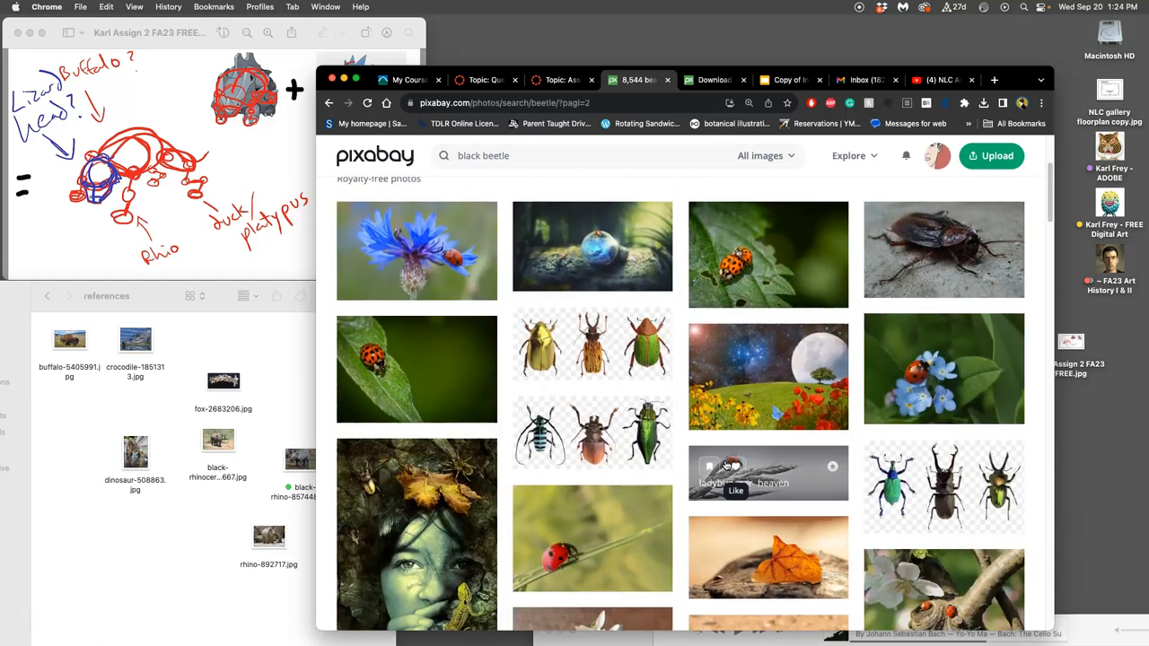
{"action": "scroll", "coordinate": [727, 465], "scroll_direction": "down", "scroll_amount": 5}
{"action": "scroll", "coordinate": [726, 465], "scroll_direction": "down", "scroll_amount": 5}
{"action": "scroll", "coordinate": [727, 465], "scroll_direction": "down", "scroll_amount": 5}
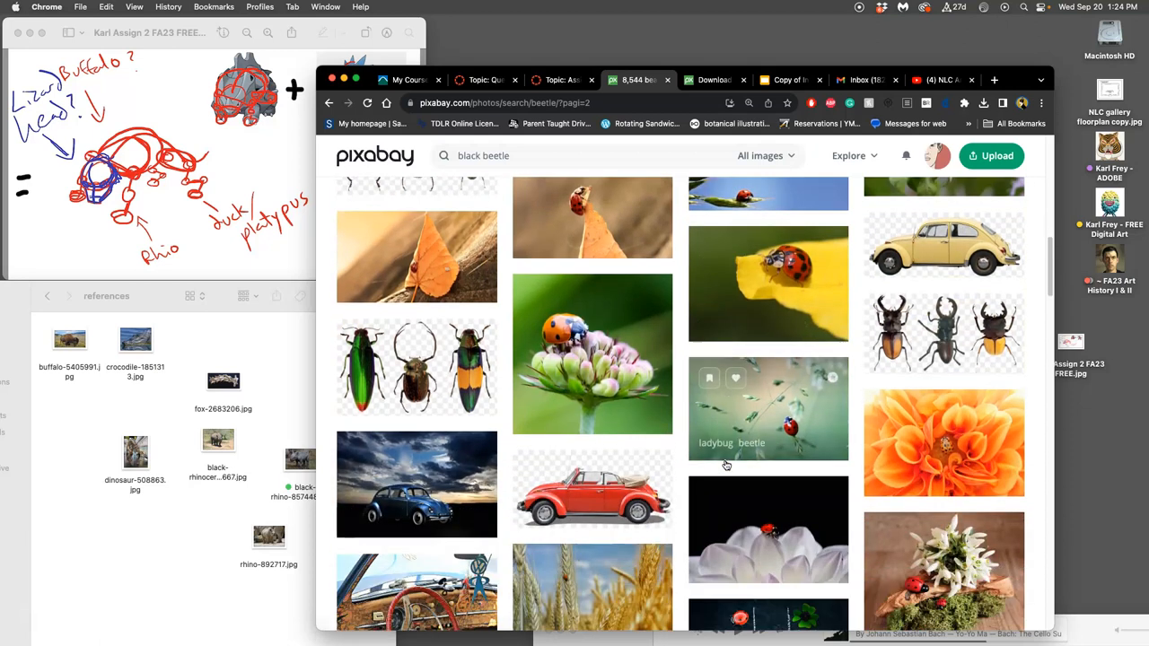
{"action": "scroll", "coordinate": [727, 465], "scroll_direction": "down", "scroll_amount": 5}
{"action": "scroll", "coordinate": [726, 465], "scroll_direction": "up", "scroll_amount": 10}
{"action": "scroll", "coordinate": [727, 465], "scroll_direction": "down", "scroll_amount": 2}
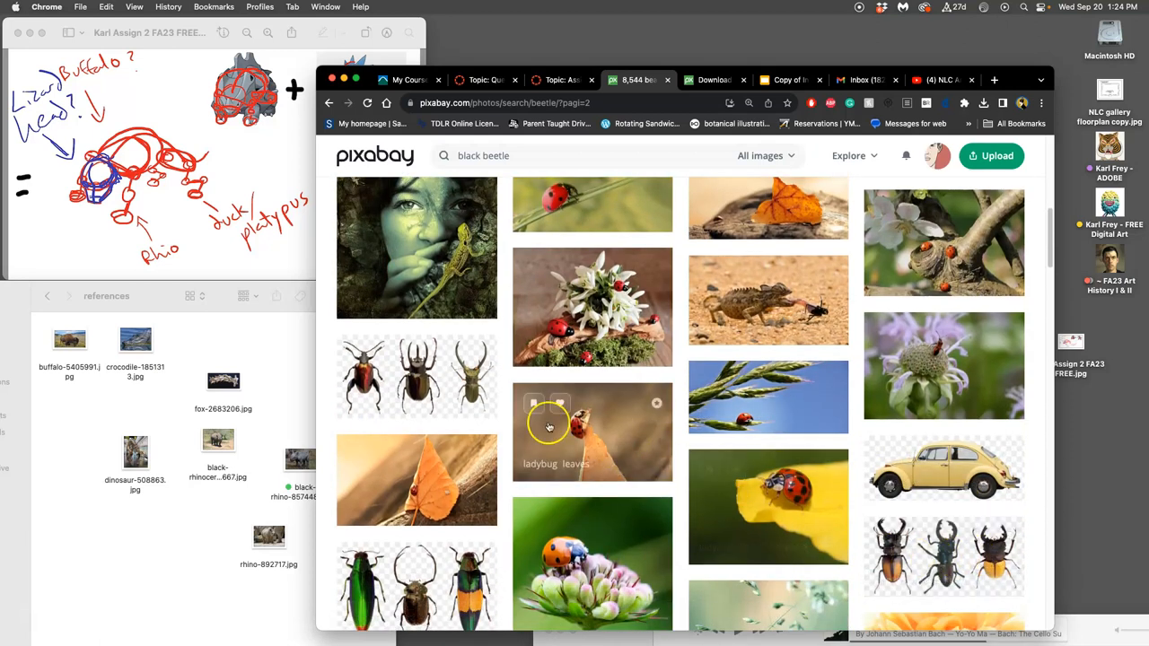
{"action": "scroll", "coordinate": [709, 422], "scroll_direction": "down", "scroll_amount": 10}
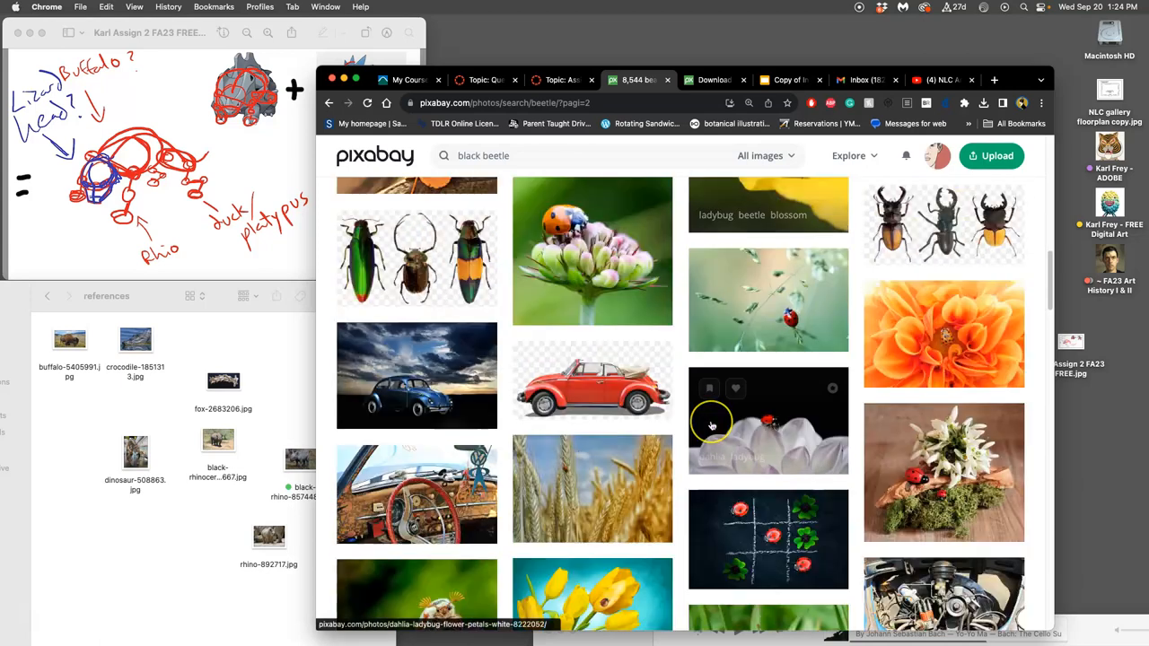
{"action": "scroll", "coordinate": [709, 424], "scroll_direction": "down", "scroll_amount": 10}
{"action": "scroll", "coordinate": [709, 424], "scroll_direction": "down", "scroll_amount": 5}
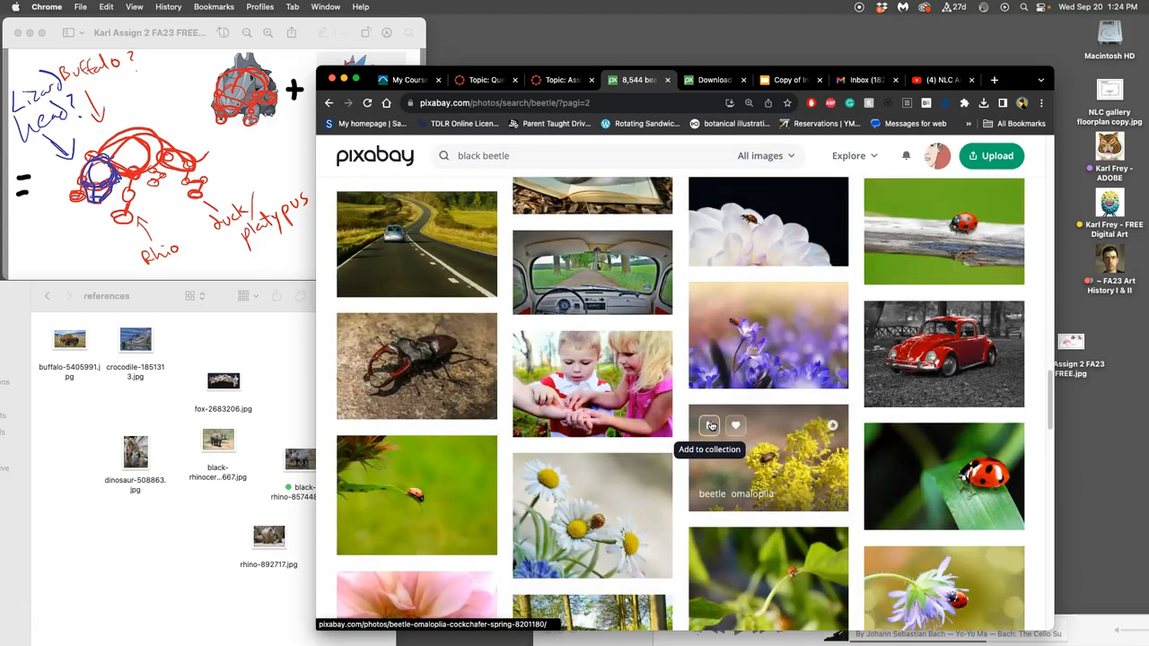
{"action": "right_click", "coordinate": [437, 358]}
{"action": "left_click", "coordinate": [476, 368]}
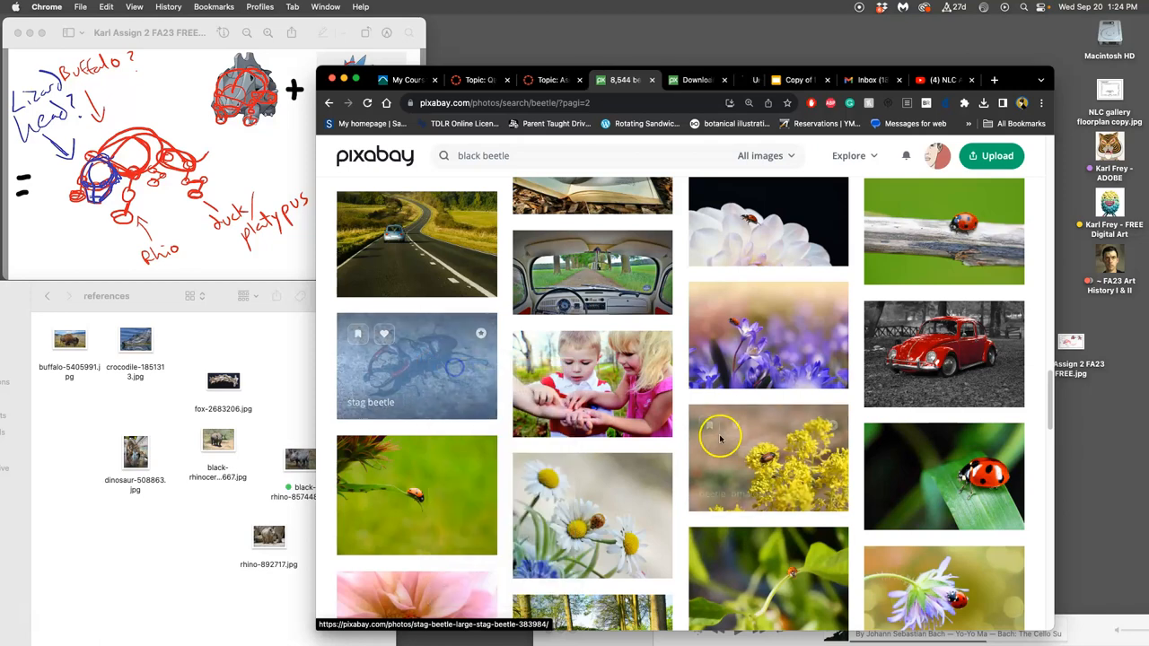
{"action": "scroll", "coordinate": [761, 438], "scroll_direction": "down", "scroll_amount": 10}
{"action": "scroll", "coordinate": [761, 437], "scroll_direction": "down", "scroll_amount": 8}
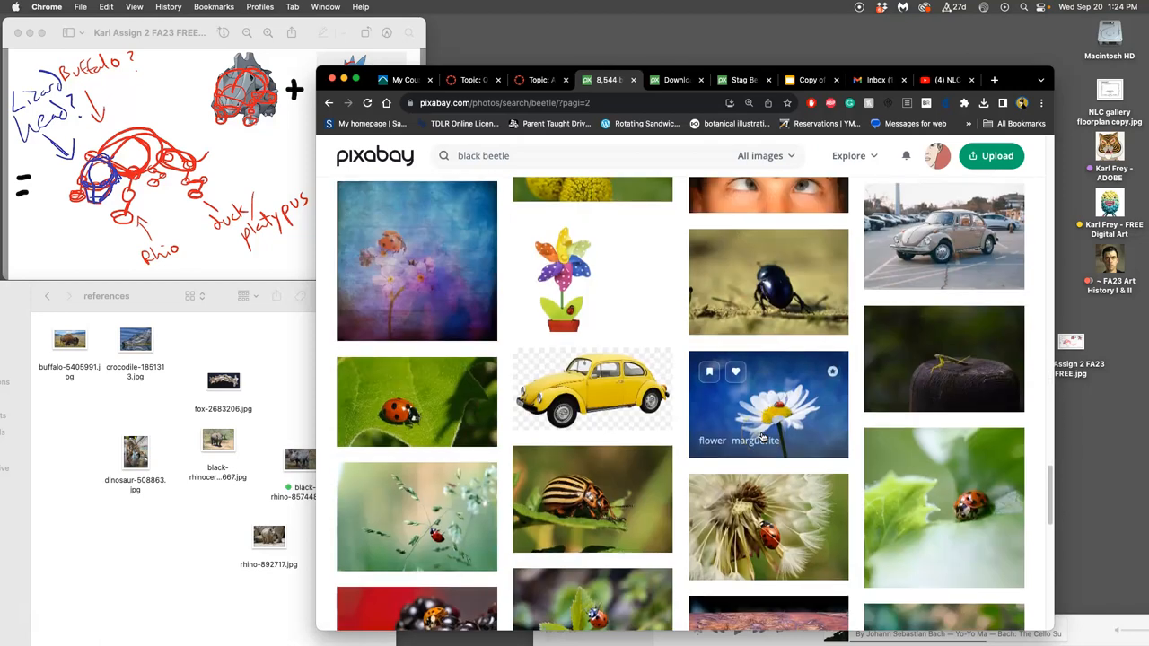
{"action": "scroll", "coordinate": [761, 438], "scroll_direction": "down", "scroll_amount": 3}
{"action": "scroll", "coordinate": [761, 438], "scroll_direction": "down", "scroll_amount": 5}
{"action": "scroll", "coordinate": [761, 438], "scroll_direction": "down", "scroll_amount": 5}
{"action": "scroll", "coordinate": [761, 438], "scroll_direction": "down", "scroll_amount": 8}
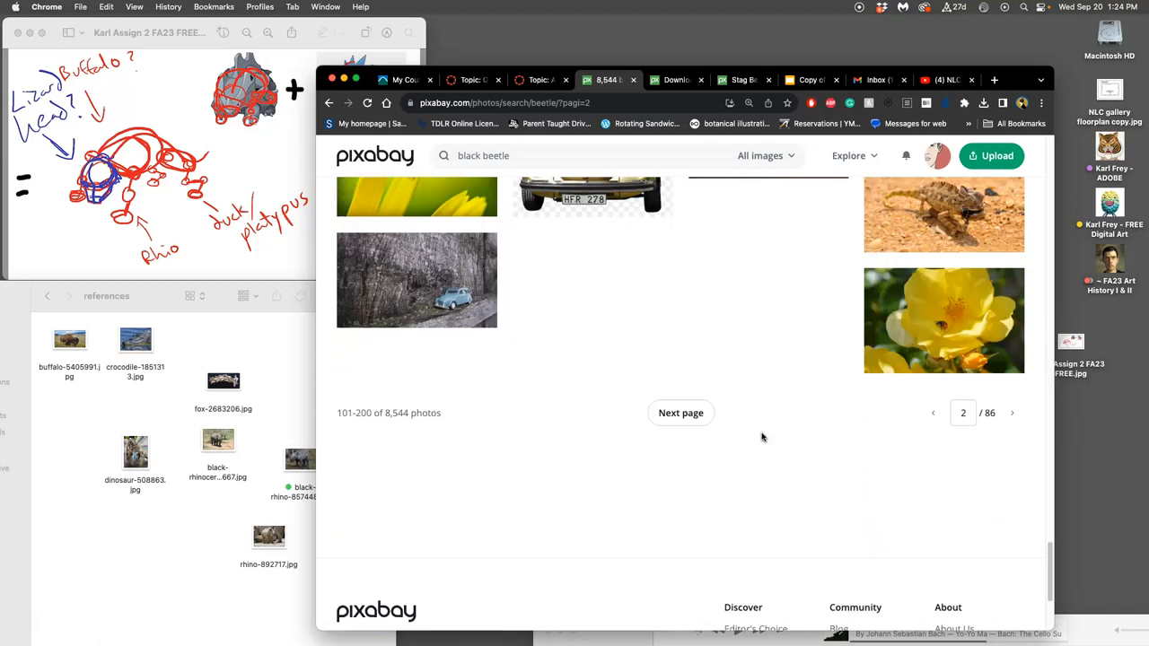
{"action": "left_click", "coordinate": [681, 414]}
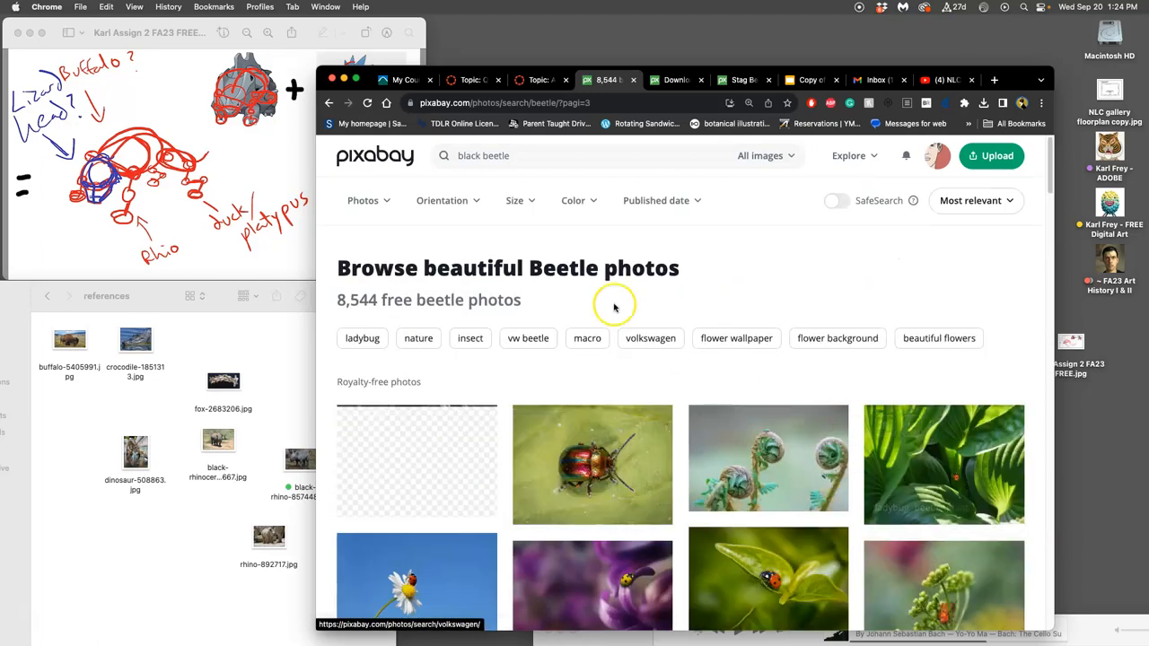
- Search for 'horned black beetle' photos, returning 31 images
{"action": "left_click", "coordinate": [458, 155]}
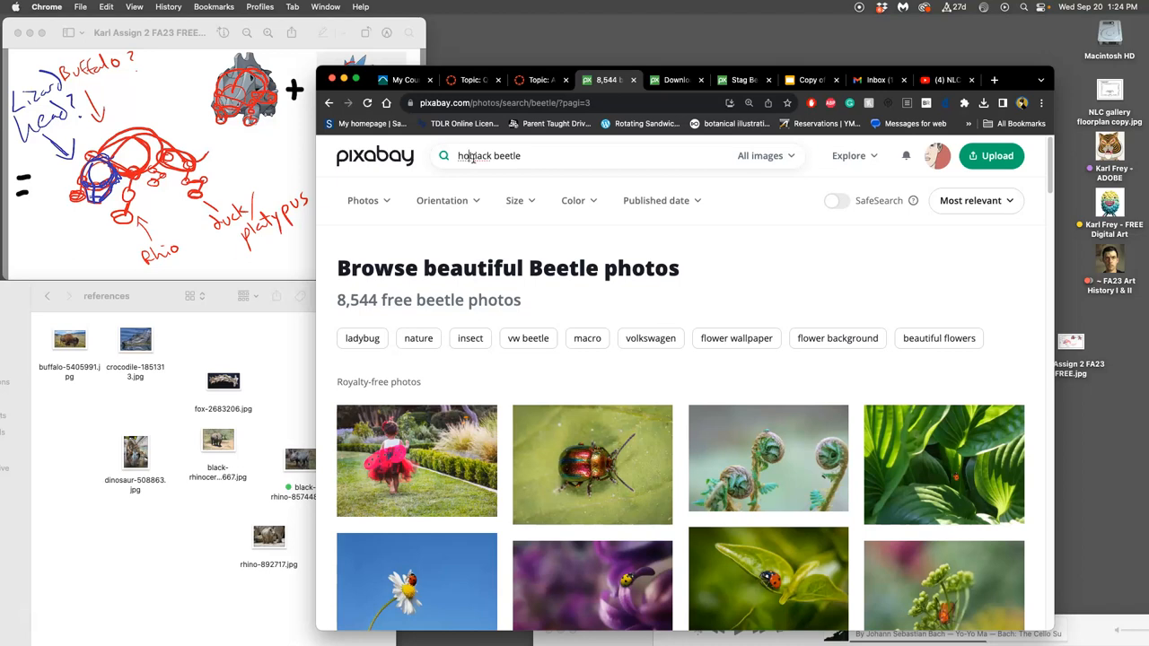
{"action": "key", "text": "Return"}
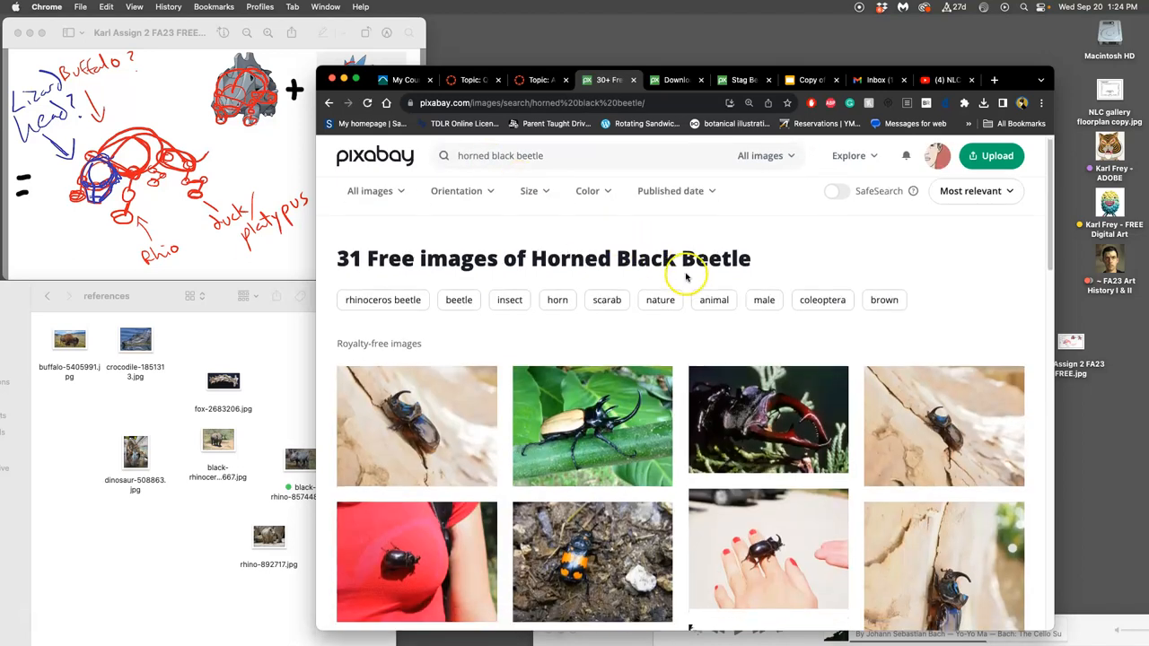
{"action": "scroll", "coordinate": [687, 277], "scroll_direction": "down", "scroll_amount": 3}
{"action": "scroll", "coordinate": [686, 276], "scroll_direction": "down", "scroll_amount": 5}
{"action": "scroll", "coordinate": [687, 277], "scroll_direction": "down", "scroll_amount": 5}
{"action": "scroll", "coordinate": [686, 276], "scroll_direction": "down", "scroll_amount": 3}
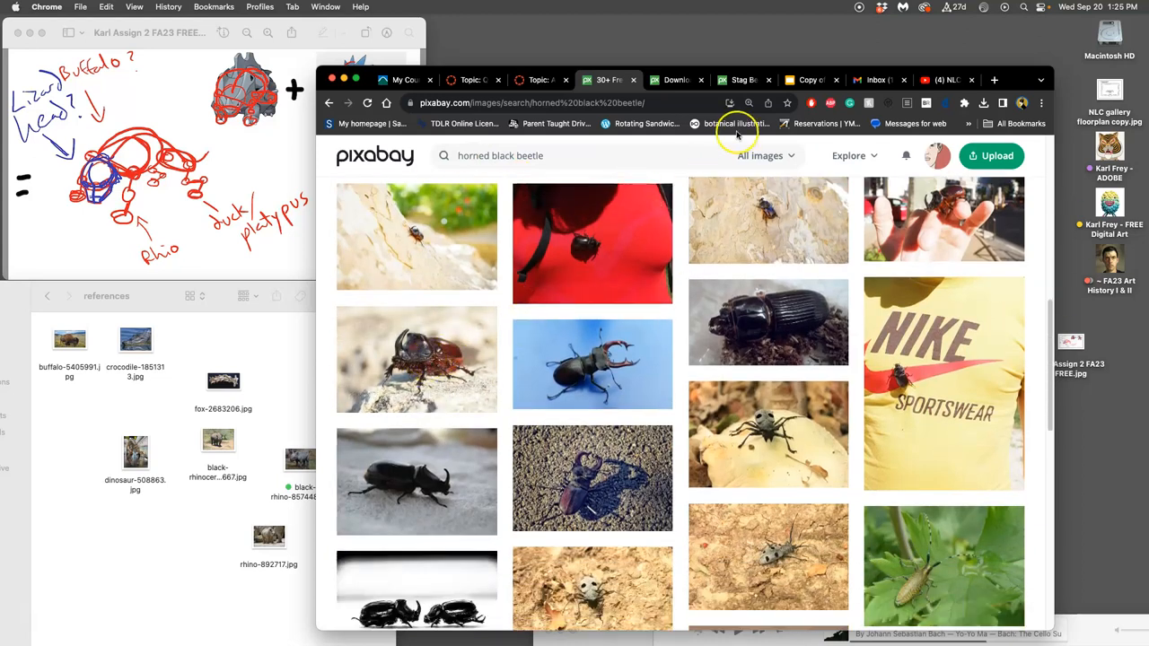
{"action": "left_click", "coordinate": [743, 80]}
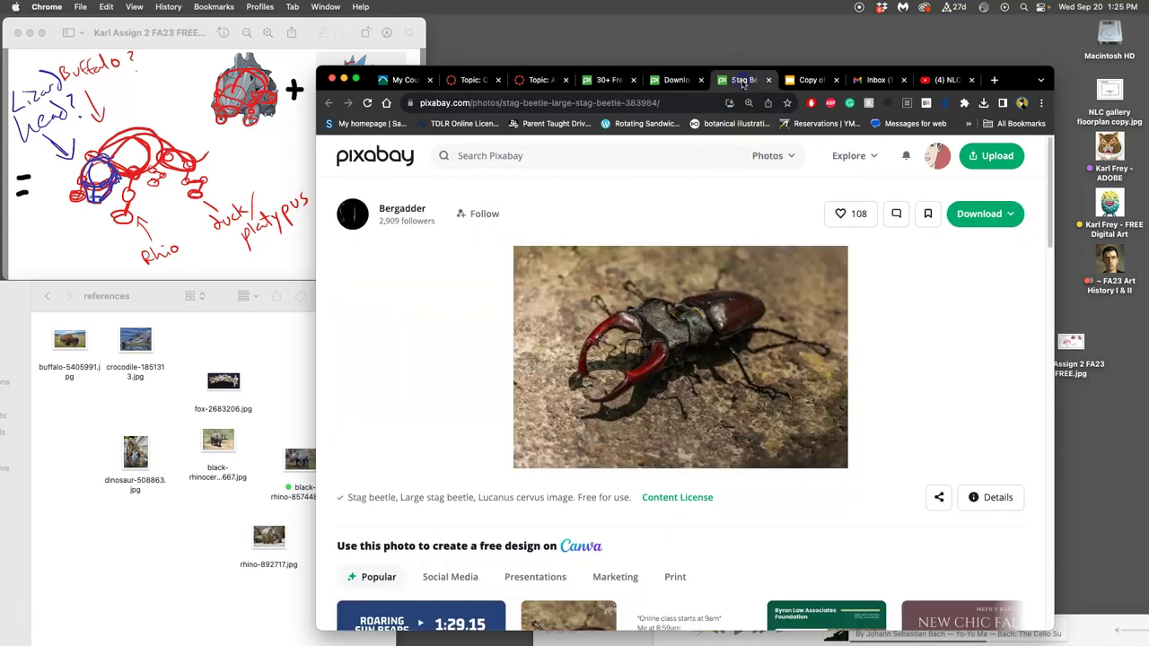
{"action": "left_click", "coordinate": [610, 80]}
{"action": "mouse_move", "coordinate": [416, 359]}
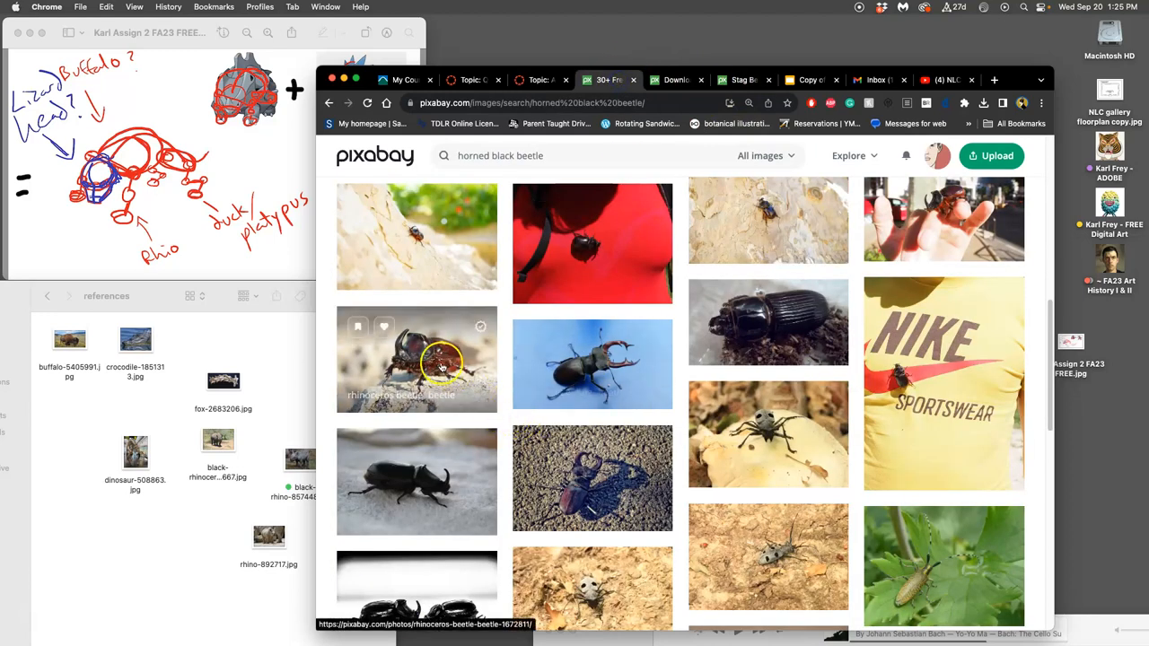
- Open the rhinoceros beetle photo by John-Silver in a new tab
{"action": "right_click", "coordinate": [442, 362]}
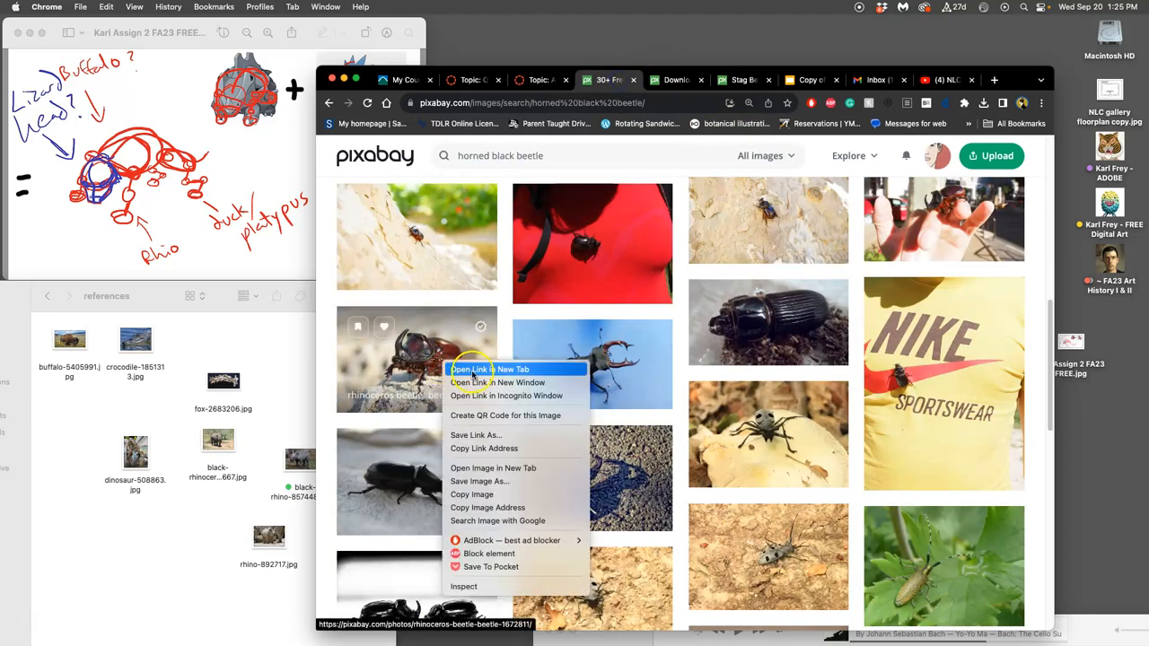
{"action": "left_click", "coordinate": [489, 369]}
{"action": "scroll", "coordinate": [619, 399], "scroll_direction": "down", "scroll_amount": 3}
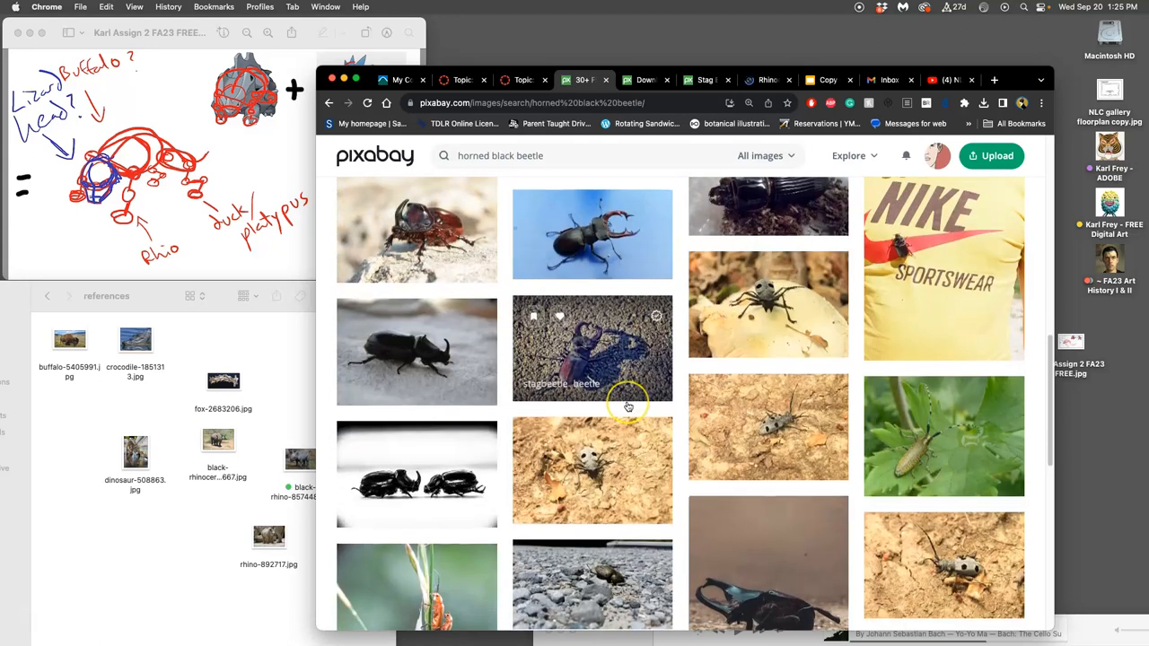
{"action": "scroll", "coordinate": [628, 406], "scroll_direction": "down", "scroll_amount": 10}
{"action": "scroll", "coordinate": [628, 406], "scroll_direction": "down", "scroll_amount": 3}
{"action": "scroll", "coordinate": [628, 407], "scroll_direction": "up", "scroll_amount": 3}
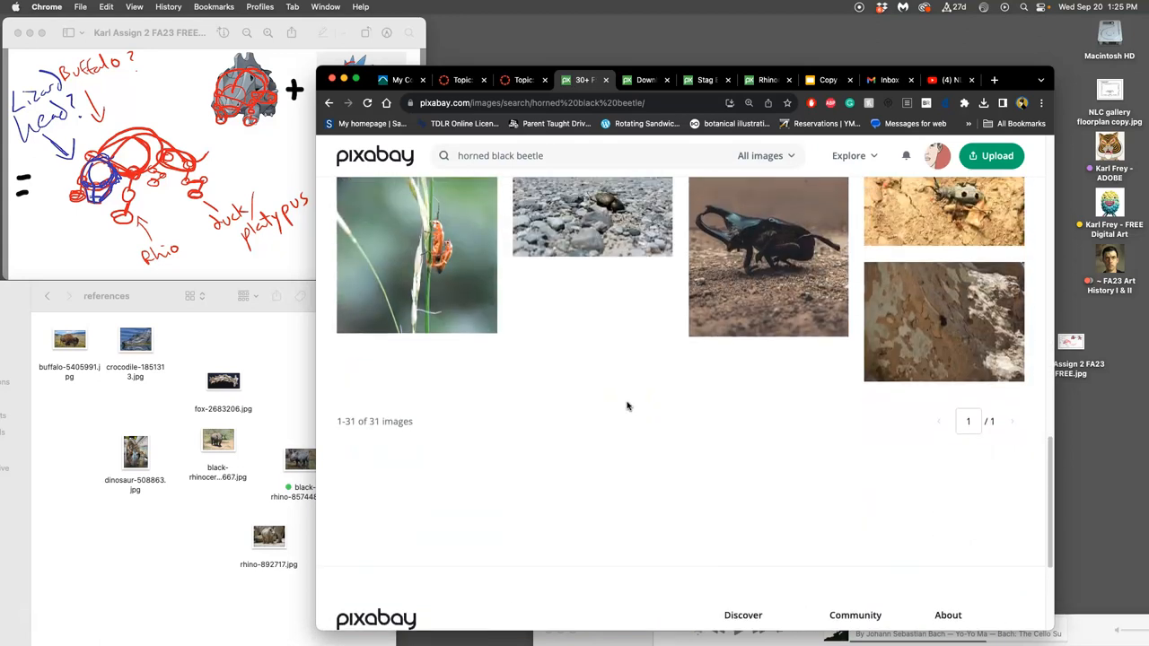
{"action": "scroll", "coordinate": [627, 407], "scroll_direction": "up", "scroll_amount": 4}
- Download the rhinoceros beetle photo at its largest 3888×2592 size
{"action": "left_click", "coordinate": [766, 80]}
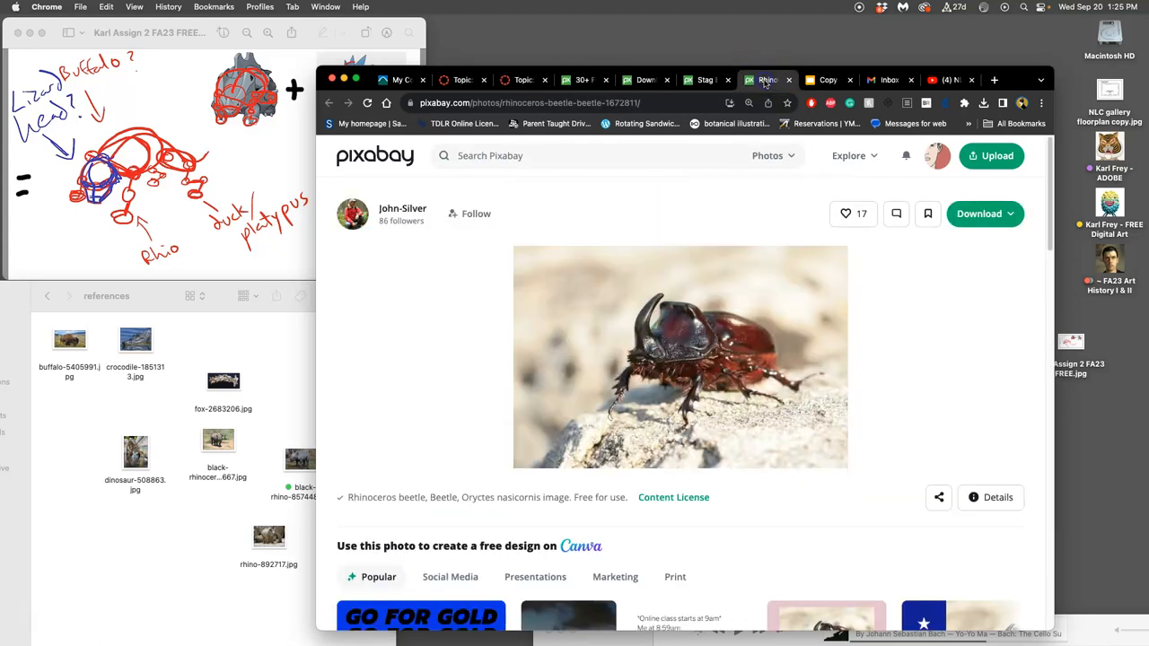
{"action": "left_click", "coordinate": [1008, 218]}
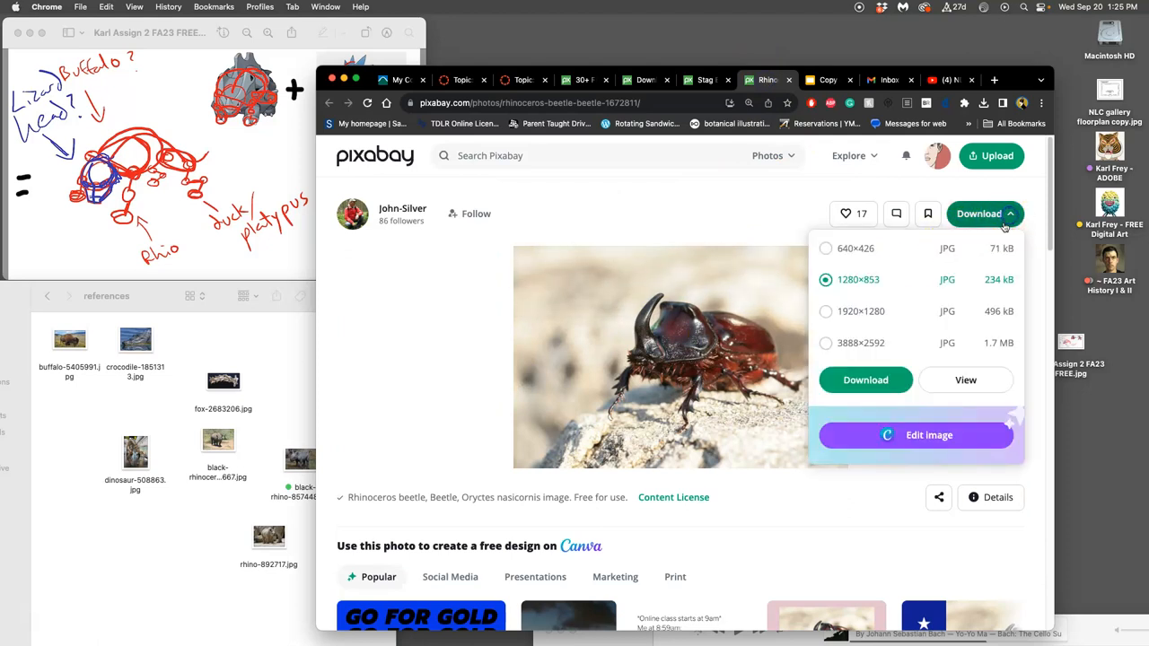
{"action": "left_click", "coordinate": [825, 343]}
{"action": "left_click", "coordinate": [862, 381]}
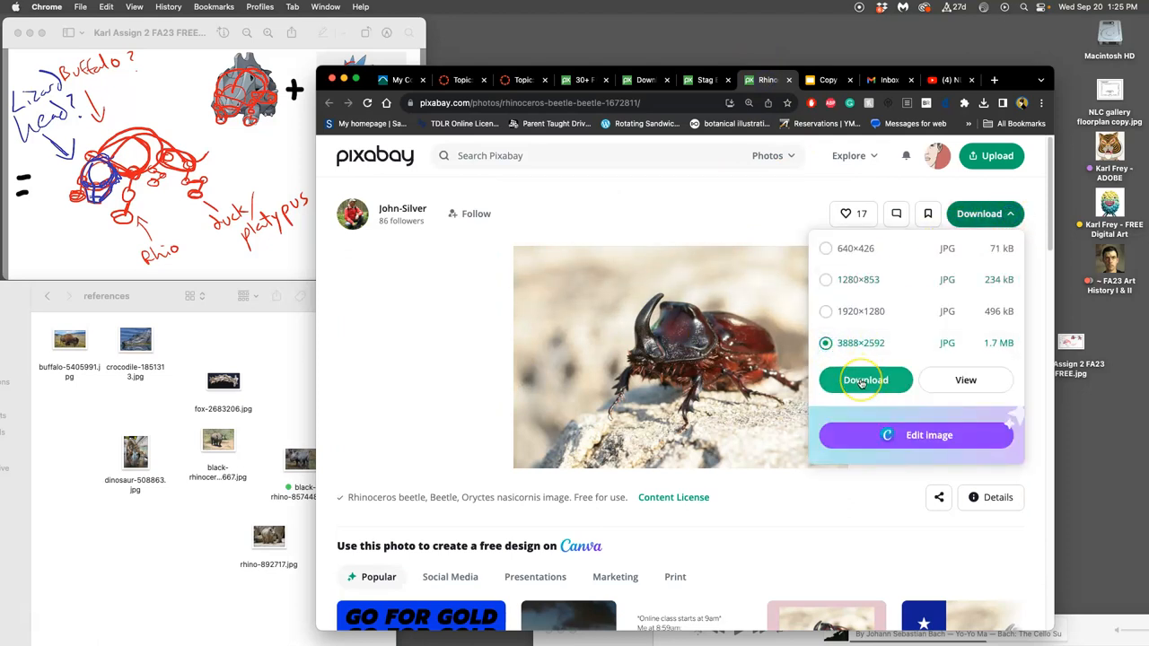
{"action": "left_click", "coordinate": [862, 382]}
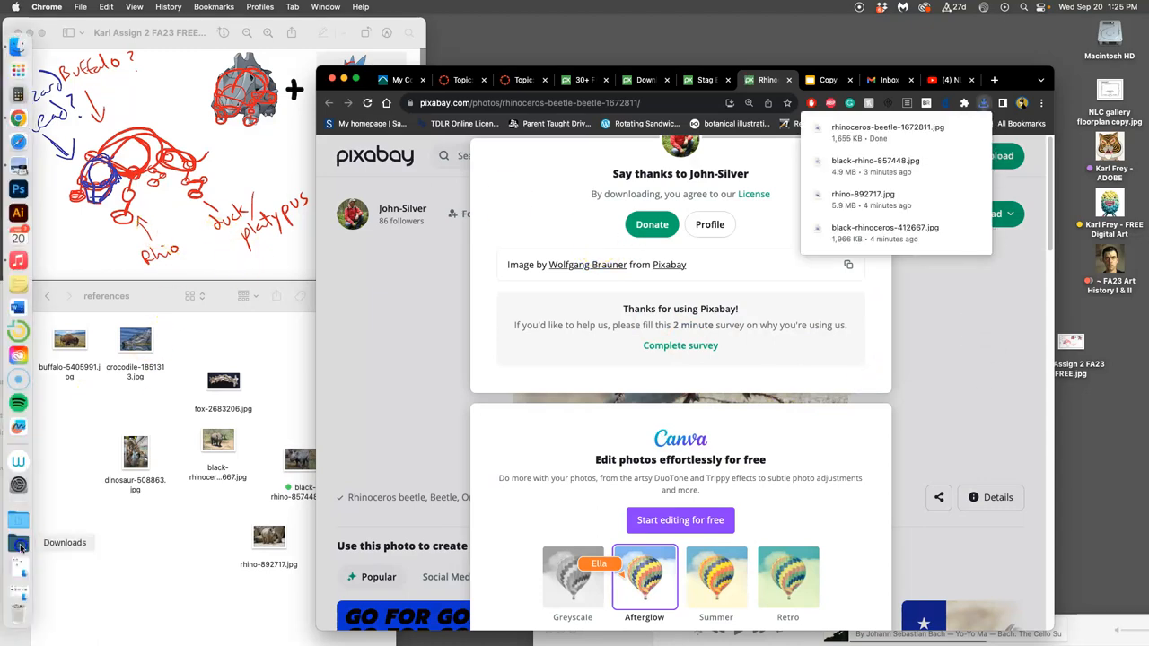
- Move the rhinoceros beetle file into the references folder and close its photo page
{"action": "left_click", "coordinate": [18, 543]}
{"action": "left_click_drag", "start_coordinate": [92, 190], "coordinate": [224, 350]}
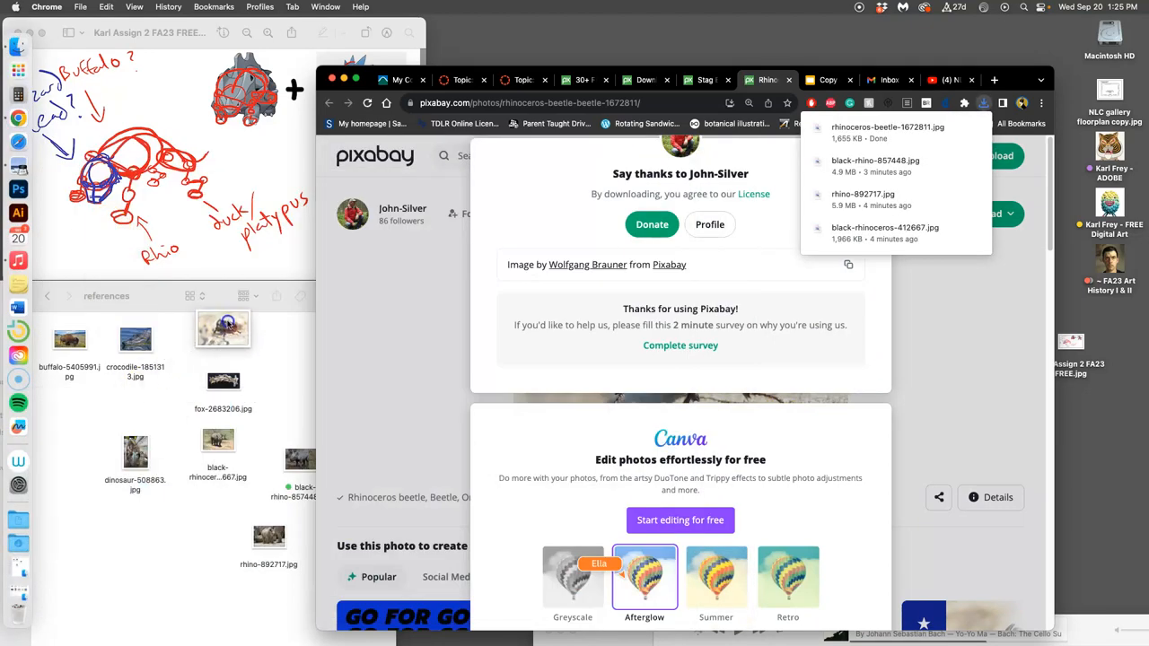
{"action": "left_click", "coordinate": [788, 81]}
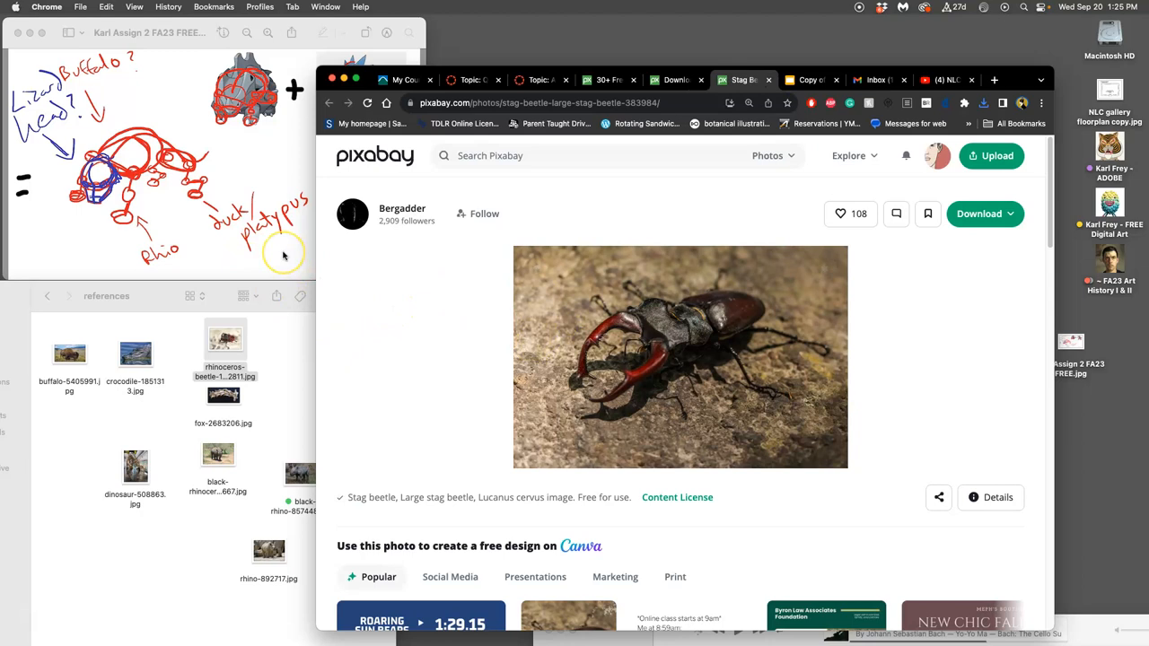
- Check the buffalo reference photo in Preview from the references folder
{"action": "left_click", "coordinate": [281, 421]}
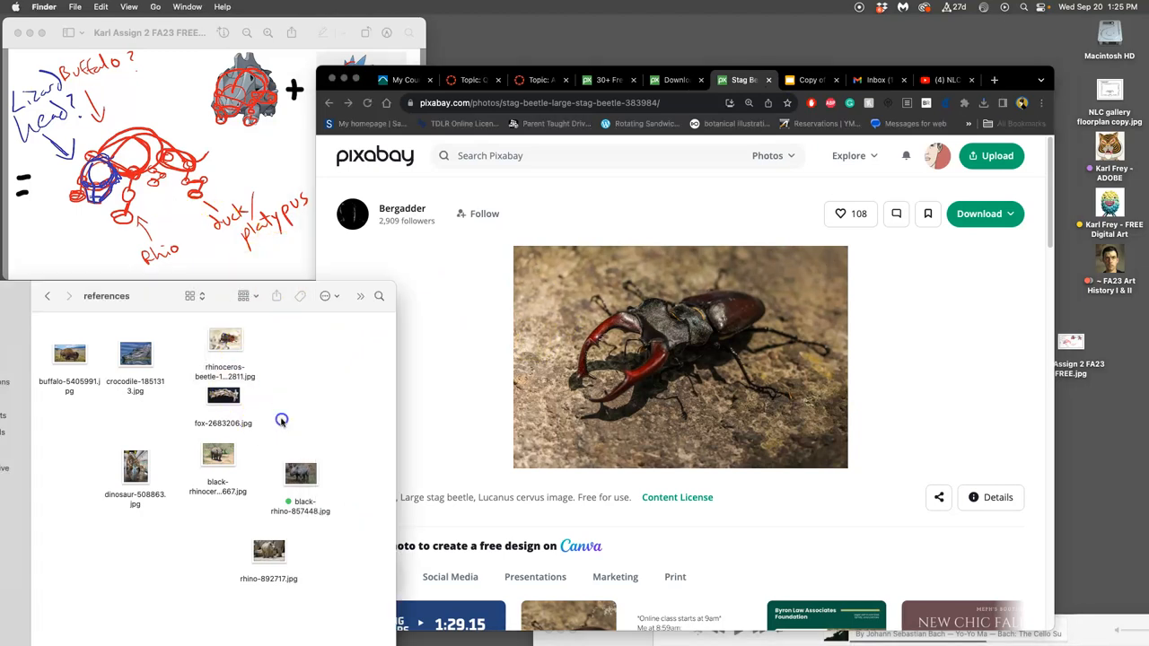
{"action": "double_click", "coordinate": [69, 354]}
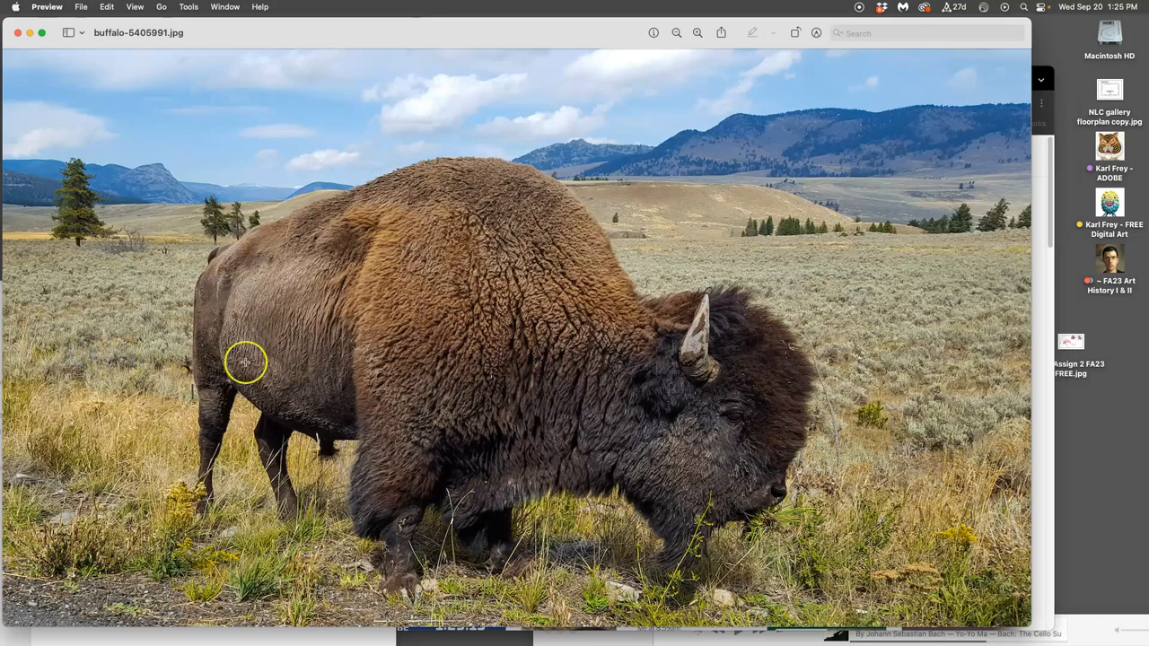
{"action": "left_click", "coordinate": [18, 33]}
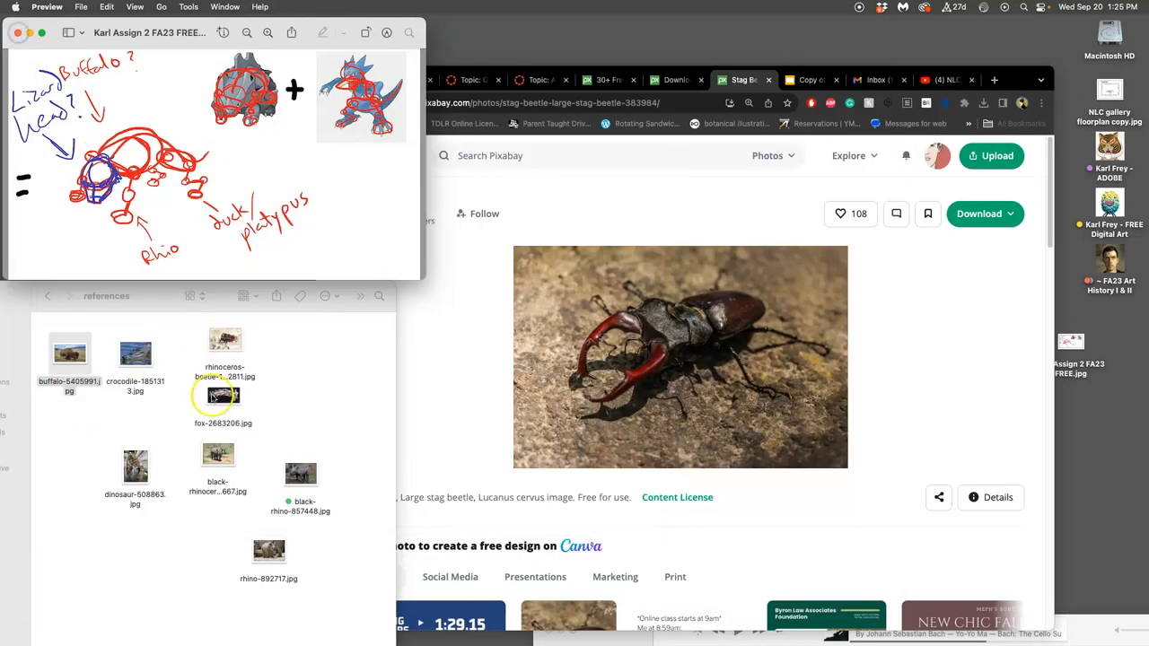
{"action": "left_click", "coordinate": [251, 443]}
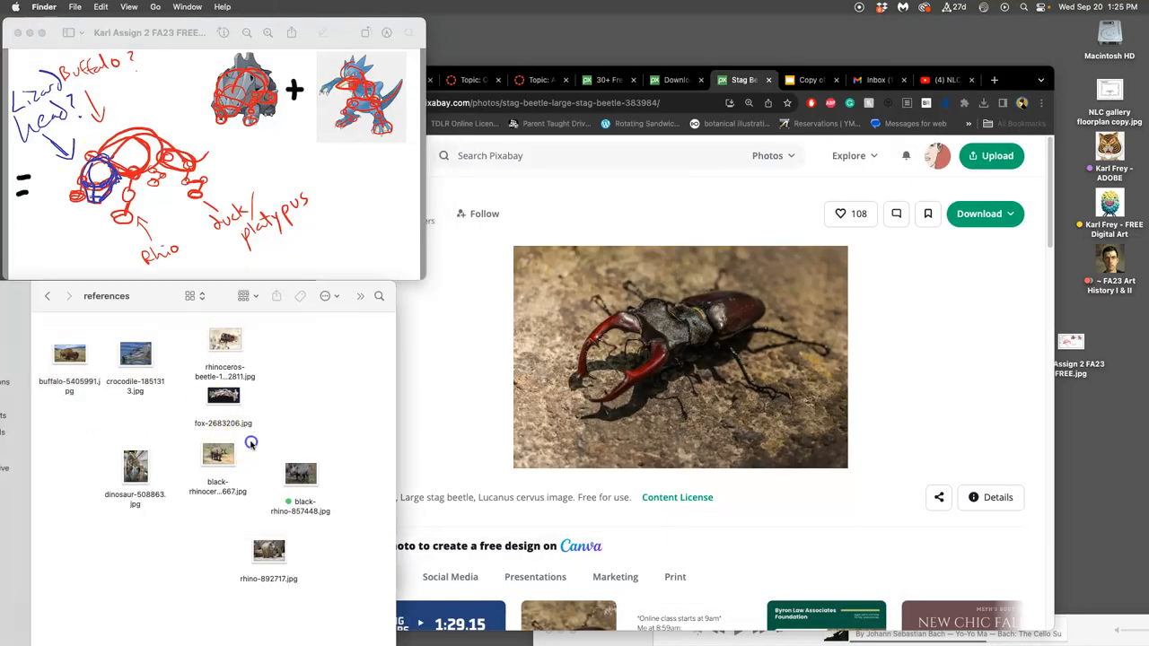
- Search Pixabay for caiman lizard and open the photo by Cat001 in a new tab
{"action": "left_click", "coordinate": [902, 334]}
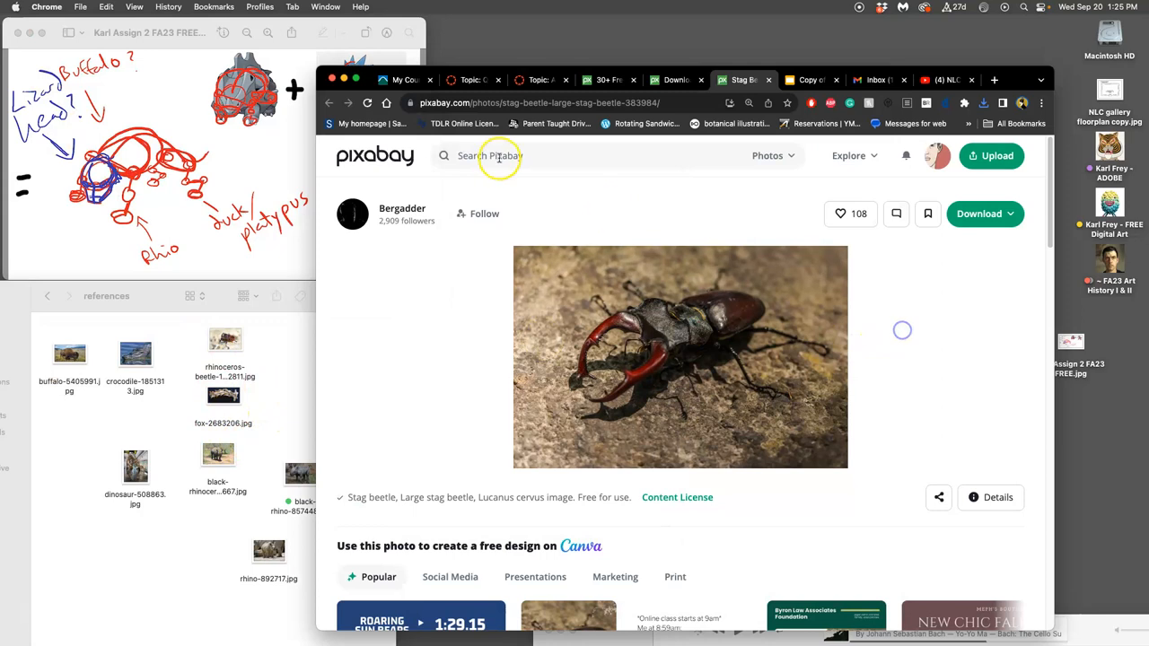
{"action": "left_click", "coordinate": [503, 156]}
{"action": "type", "text": "caiman"}
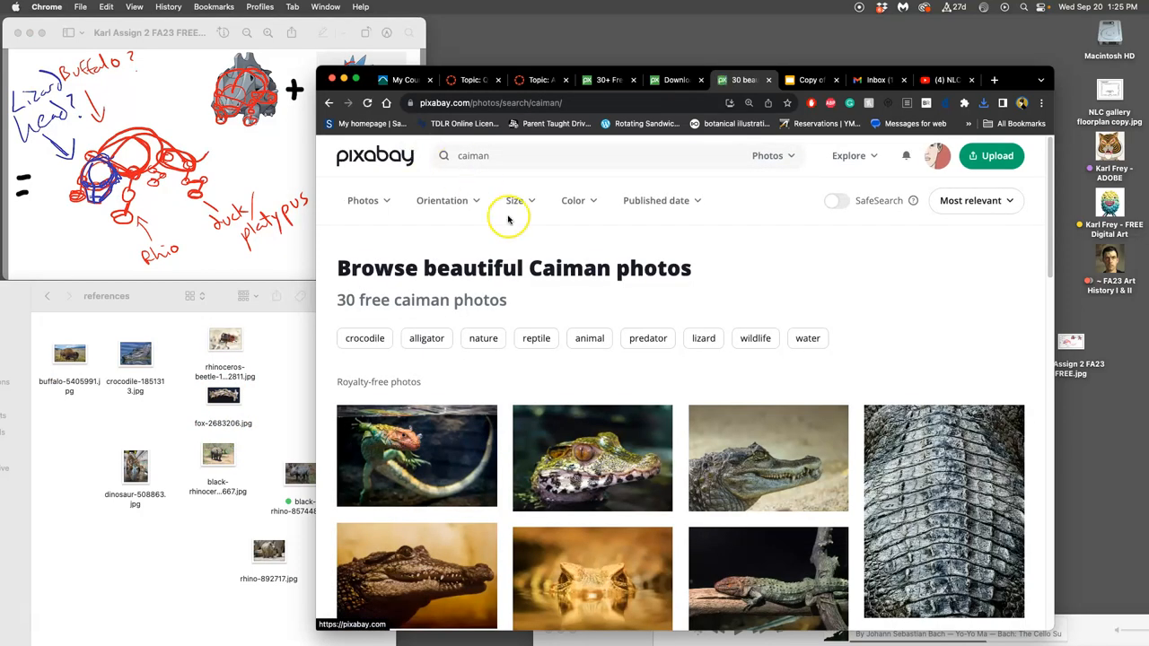
{"action": "scroll", "coordinate": [619, 444], "scroll_direction": "down", "scroll_amount": 2}
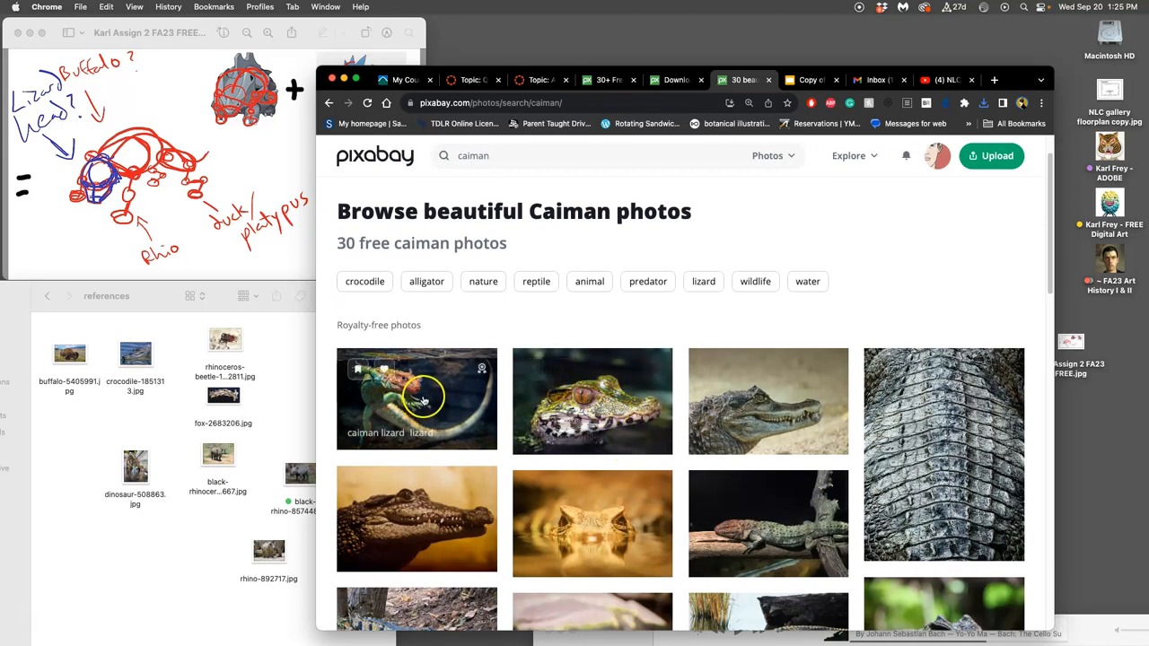
{"action": "right_click", "coordinate": [402, 375]}
{"action": "left_click", "coordinate": [448, 384]}
{"action": "scroll", "coordinate": [613, 422], "scroll_direction": "down", "scroll_amount": 5}
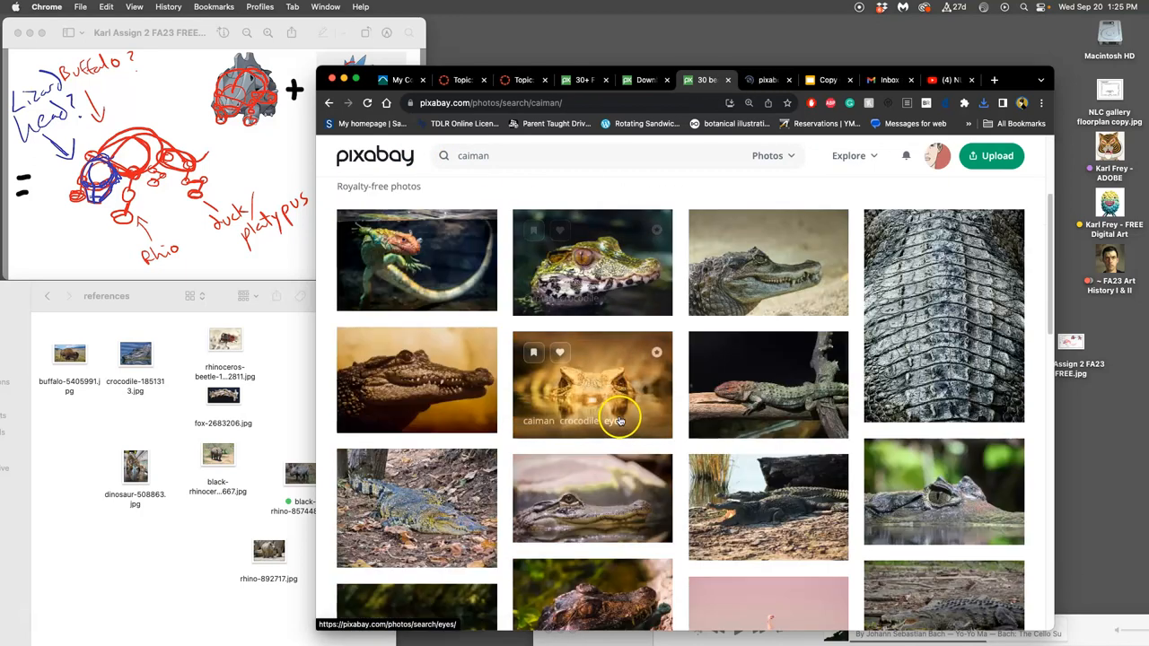
{"action": "scroll", "coordinate": [614, 421], "scroll_direction": "down", "scroll_amount": 5}
{"action": "scroll", "coordinate": [619, 419], "scroll_direction": "down", "scroll_amount": 4}
{"action": "scroll", "coordinate": [619, 419], "scroll_direction": "down", "scroll_amount": 5}
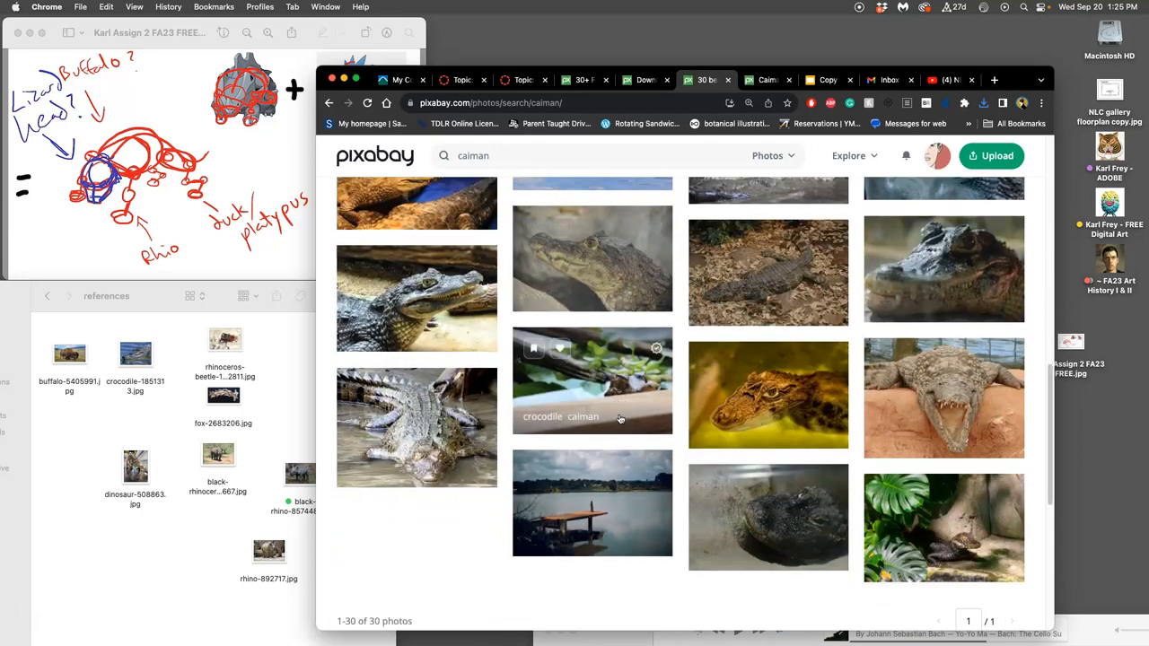
{"action": "scroll", "coordinate": [619, 419], "scroll_direction": "down", "scroll_amount": 5}
{"action": "scroll", "coordinate": [955, 431], "scroll_direction": "up", "scroll_amount": 5}
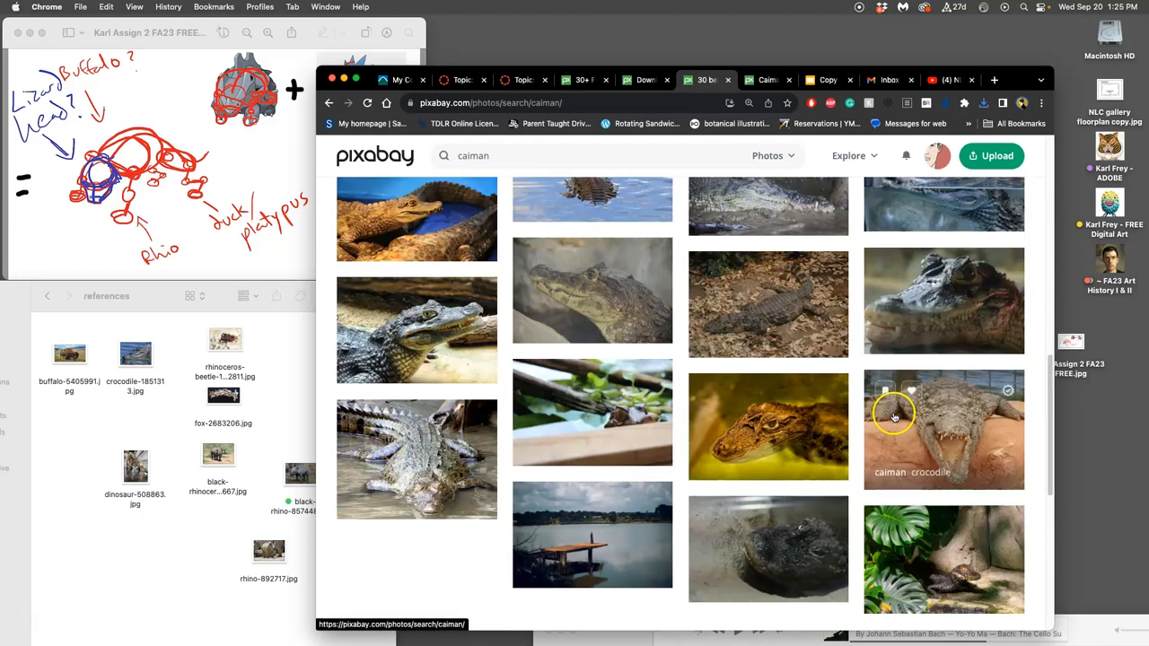
{"action": "scroll", "coordinate": [894, 417], "scroll_direction": "up", "scroll_amount": 3}
{"action": "scroll", "coordinate": [894, 417], "scroll_direction": "up", "scroll_amount": 4}
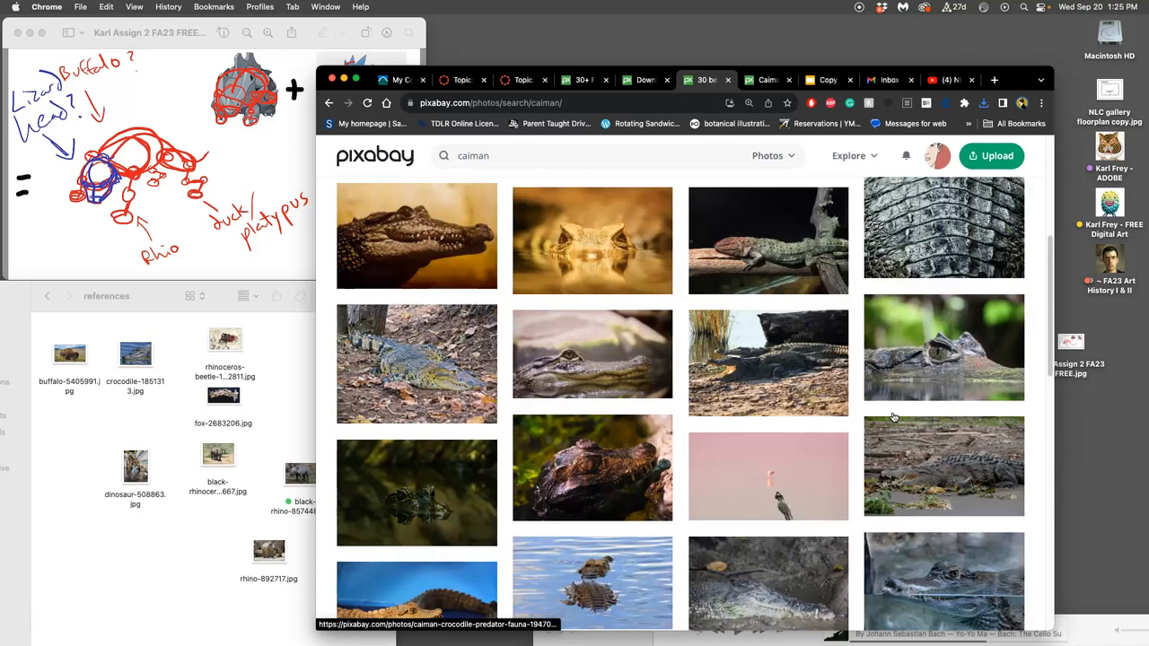
{"action": "scroll", "coordinate": [893, 417], "scroll_direction": "up", "scroll_amount": 5}
{"action": "scroll", "coordinate": [894, 417], "scroll_direction": "up", "scroll_amount": 5}
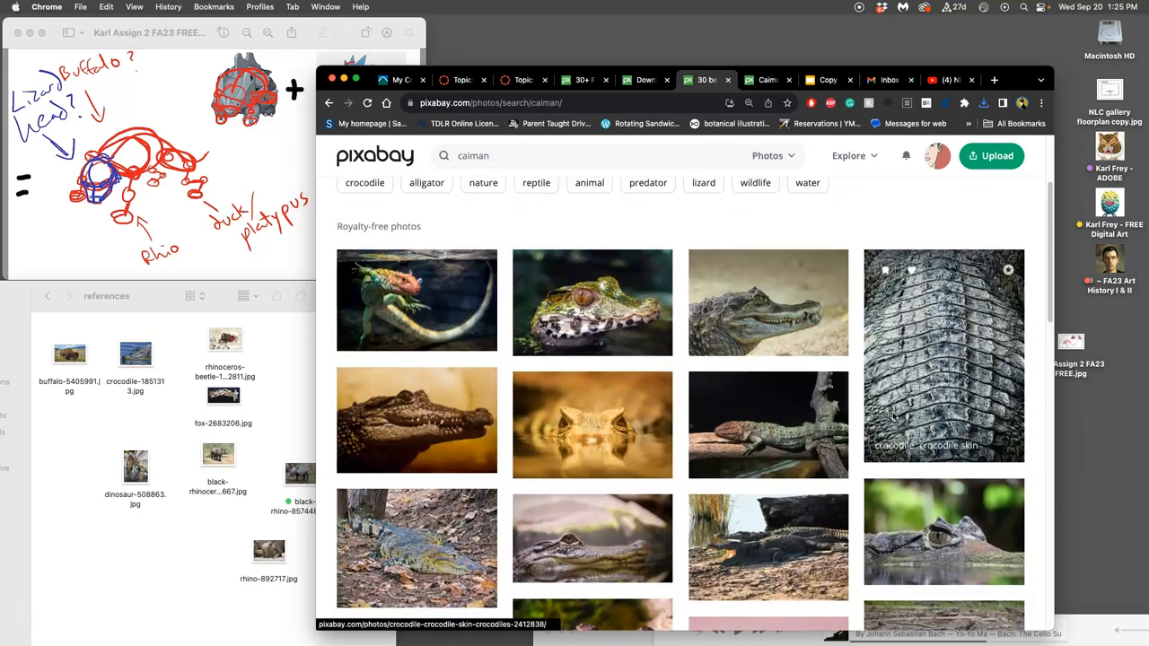
- Download the caiman lizard photo at its largest 6179×3940 size
{"action": "left_click", "coordinate": [766, 80]}
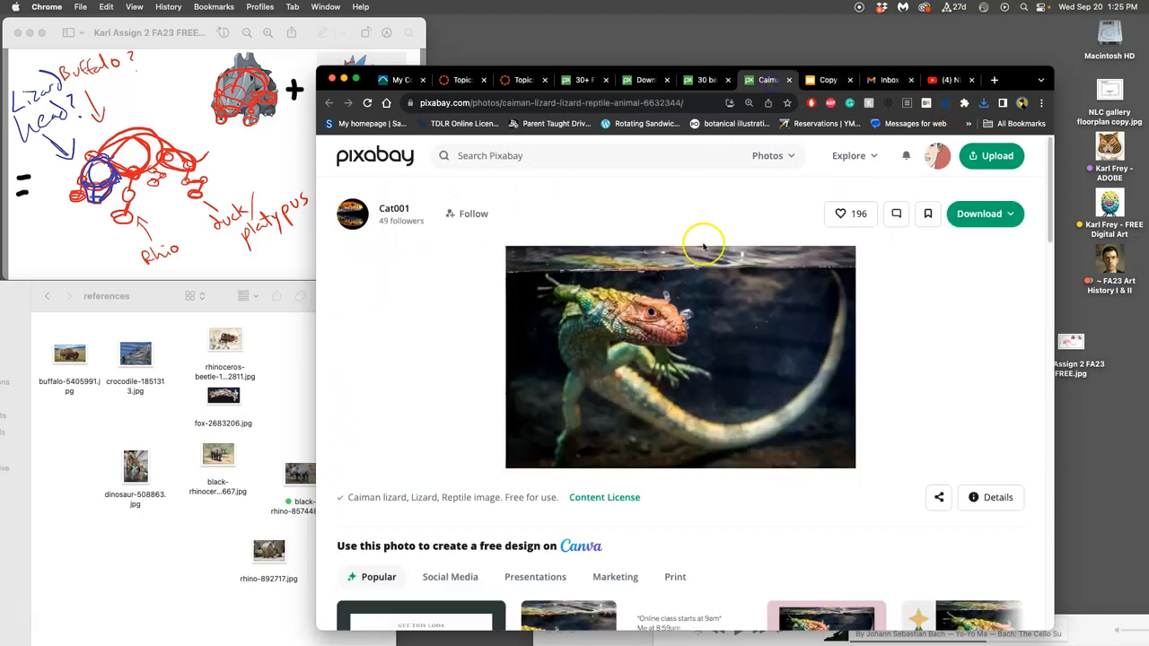
{"action": "left_click", "coordinate": [985, 214]}
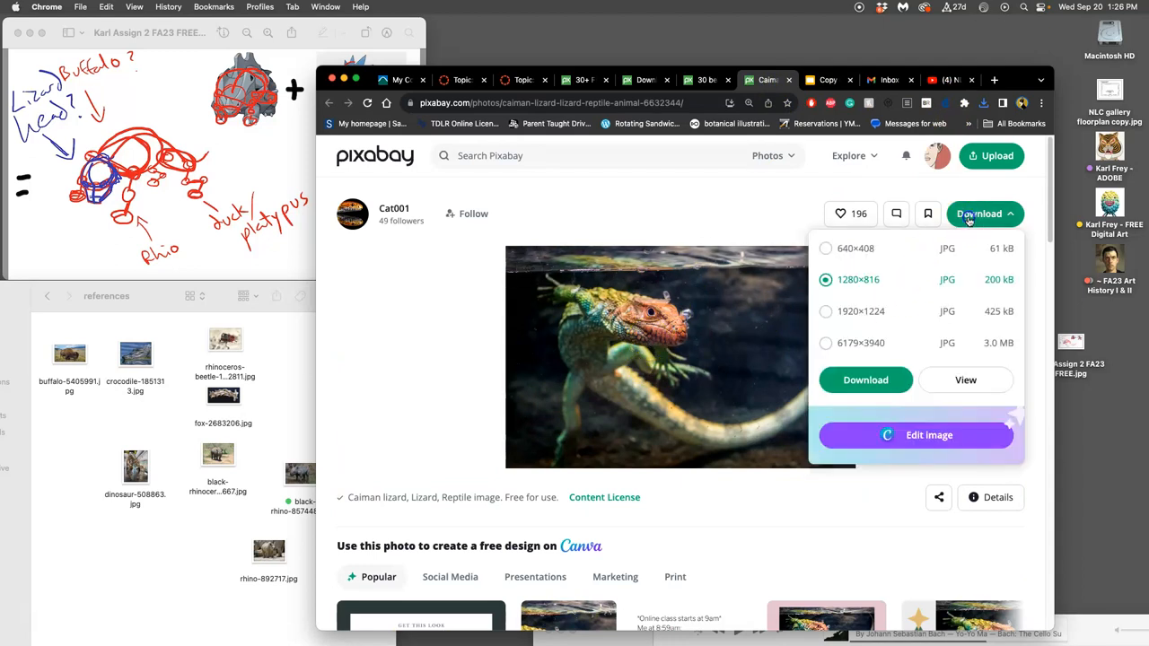
{"action": "left_click", "coordinate": [825, 343]}
{"action": "left_click", "coordinate": [865, 379]}
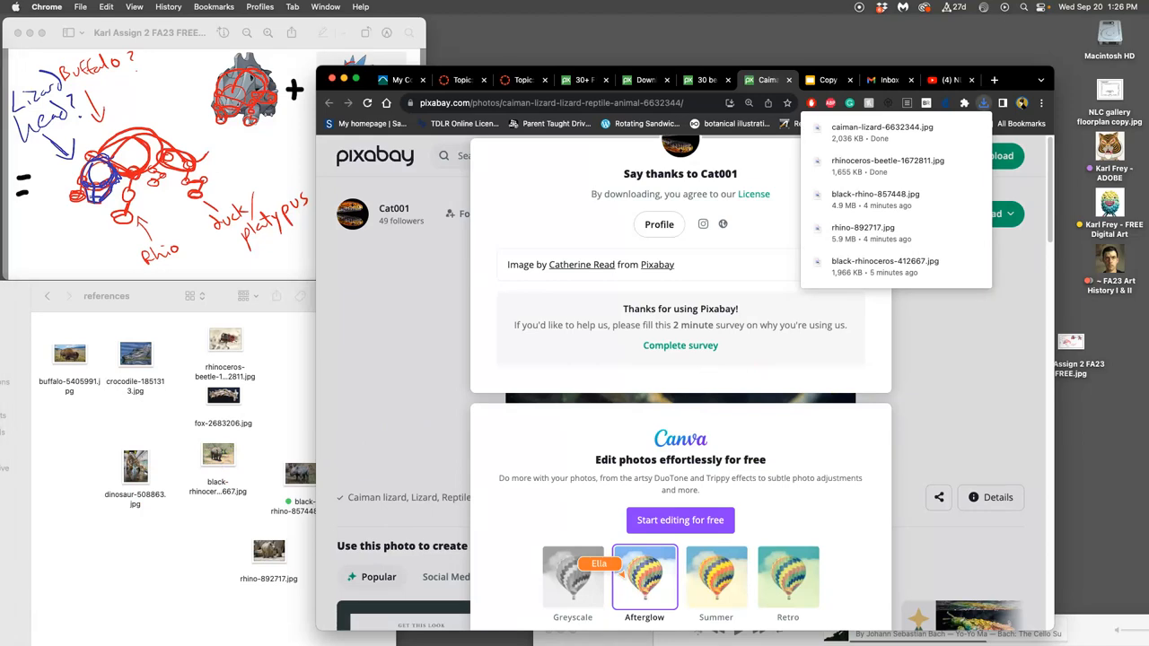
- Move caiman-lizard-6632344.jpg from Downloads into the references folder
{"action": "left_click", "coordinate": [18, 545]}
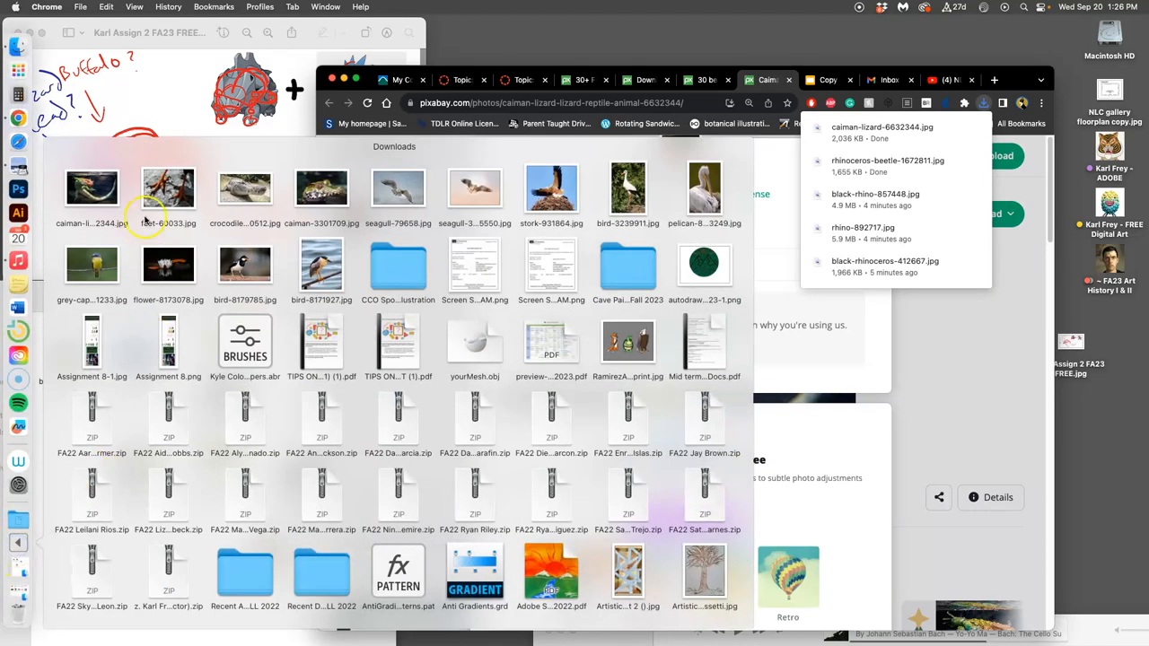
{"action": "left_click_drag", "start_coordinate": [92, 186], "coordinate": [165, 555]}
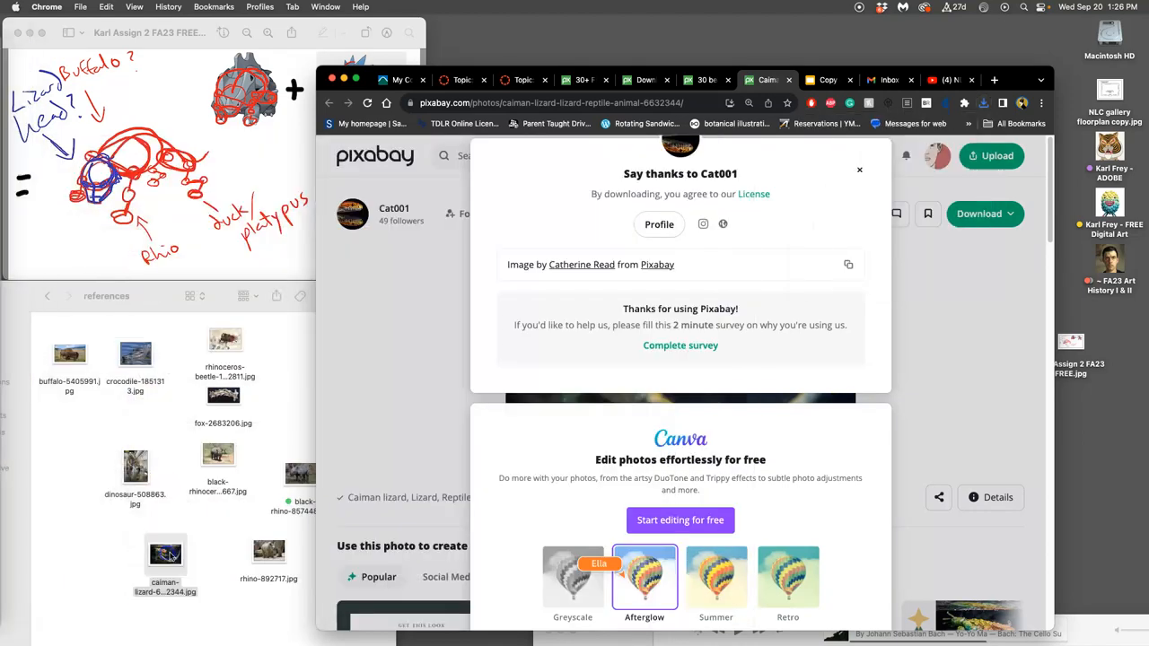
{"action": "right_click", "coordinate": [166, 555]}
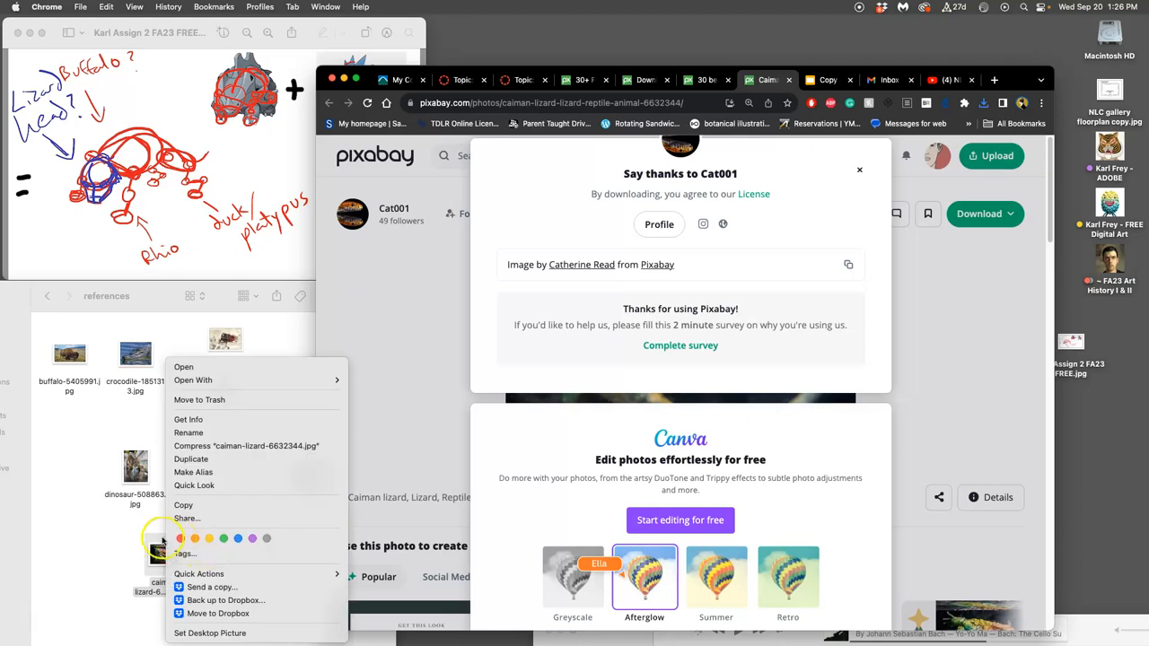
- Tag the caiman lizard photo green and flip it horizontally in Preview so it faces right
{"action": "left_click", "coordinate": [223, 539]}
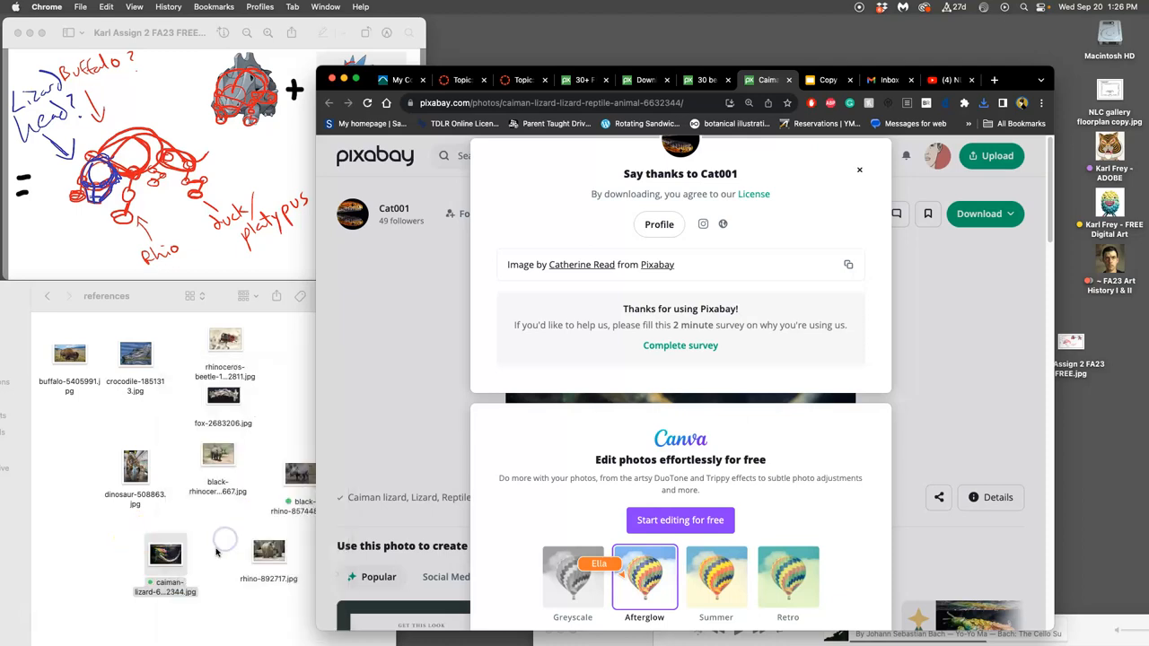
{"action": "double_click", "coordinate": [165, 555]}
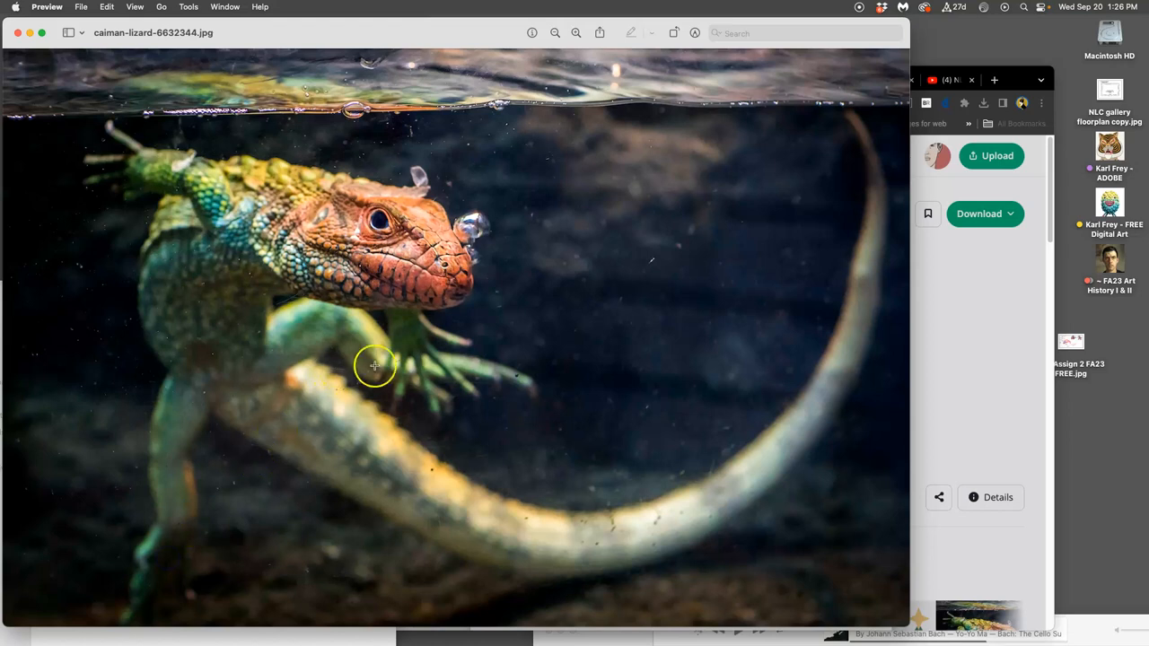
{"action": "left_click", "coordinate": [189, 6]}
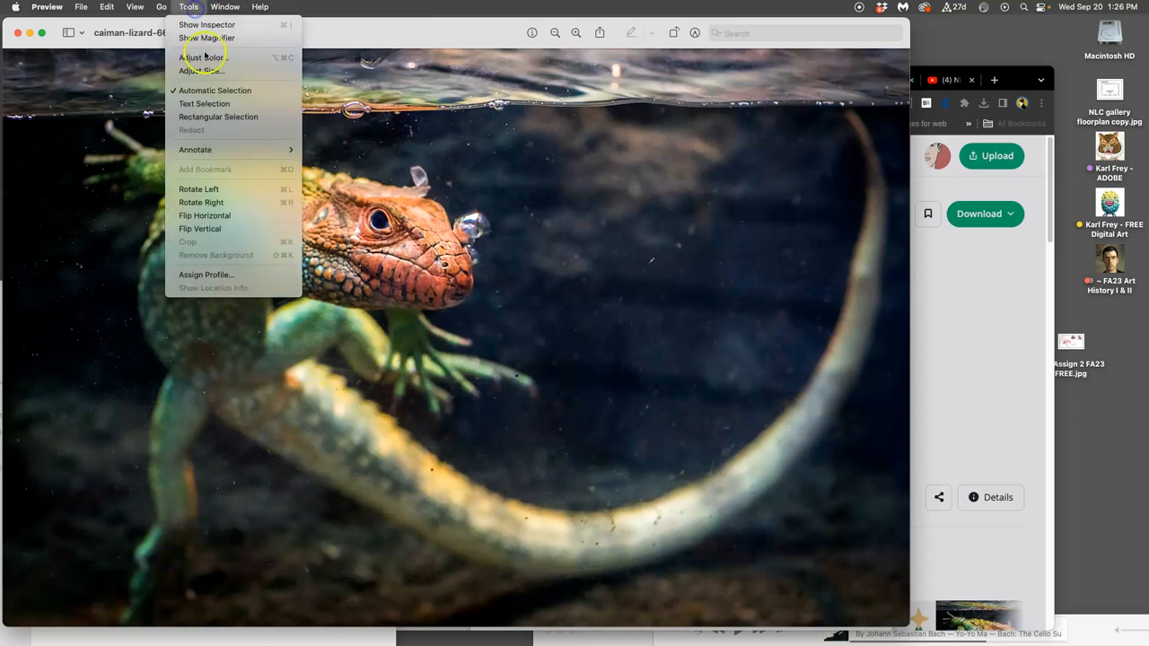
{"action": "left_click", "coordinate": [216, 215]}
{"action": "key", "text": "super+z"}
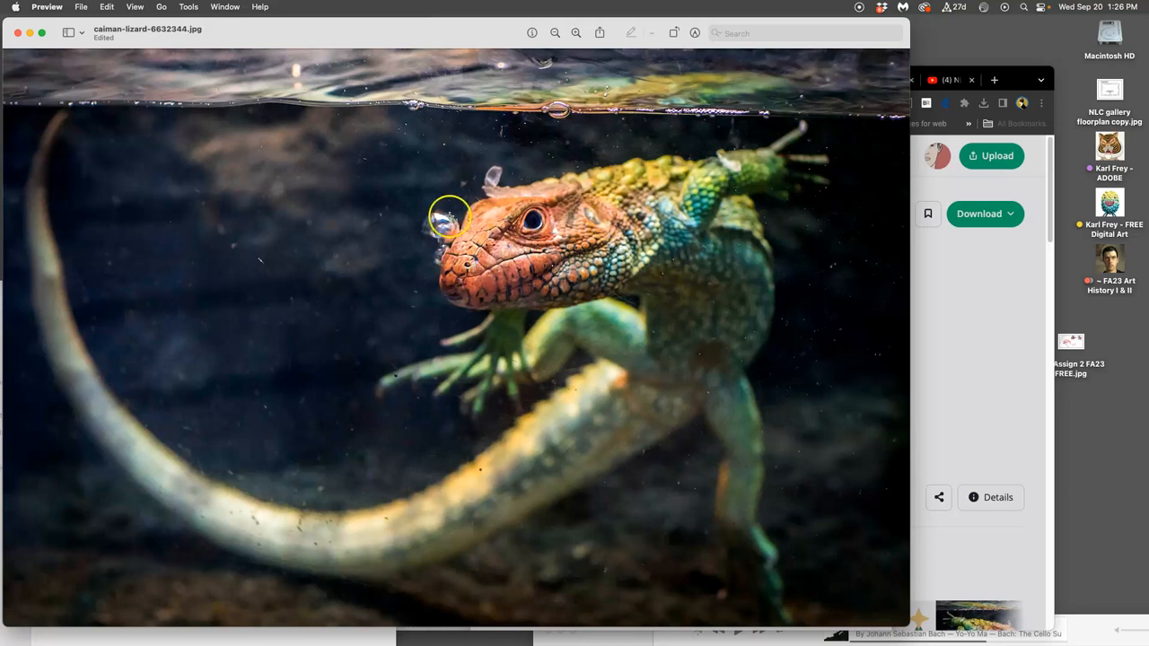
{"action": "left_click", "coordinate": [17, 33]}
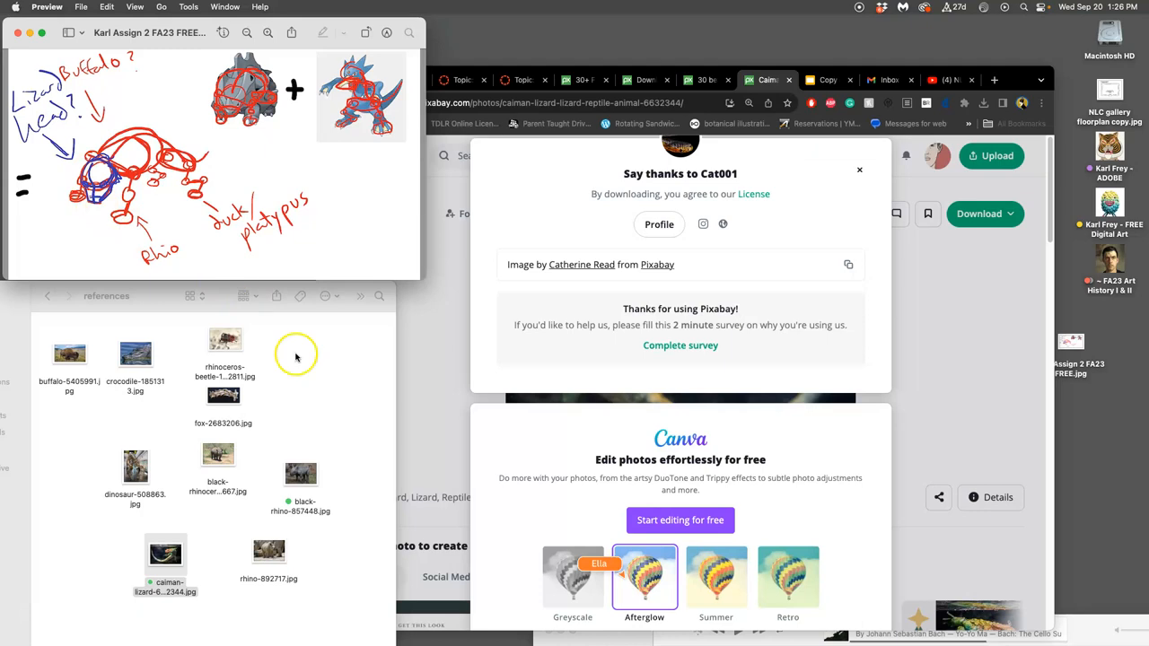
- Return to the browser and close the caiman and leftover photo pages
{"action": "left_click", "coordinate": [325, 388]}
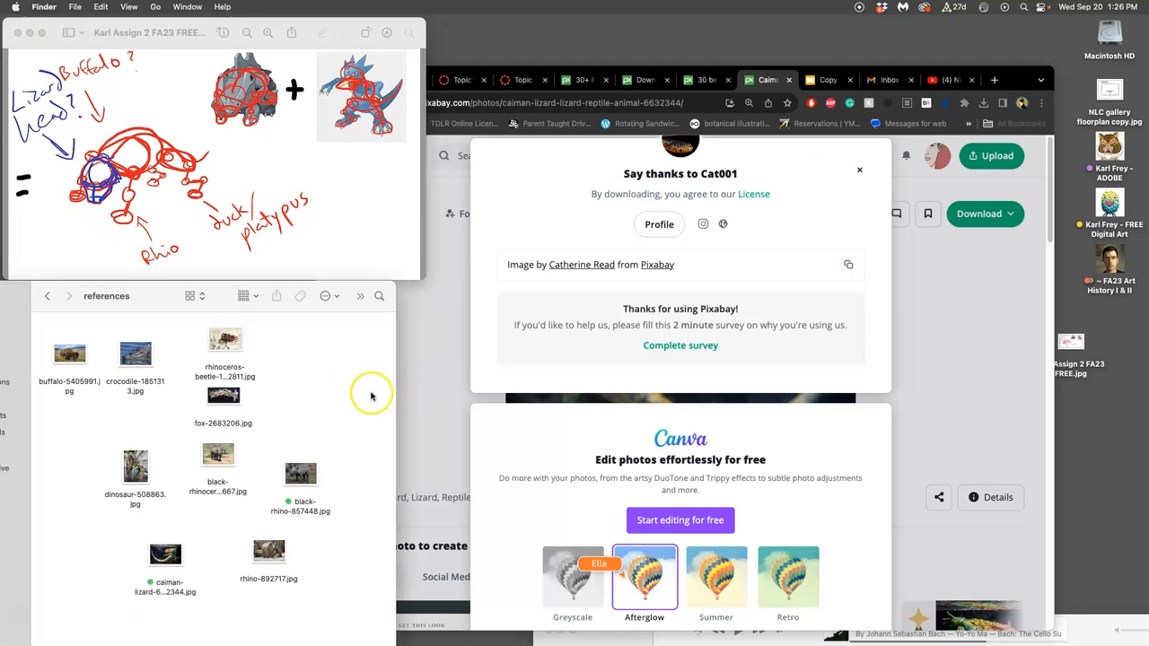
{"action": "left_click", "coordinate": [453, 352]}
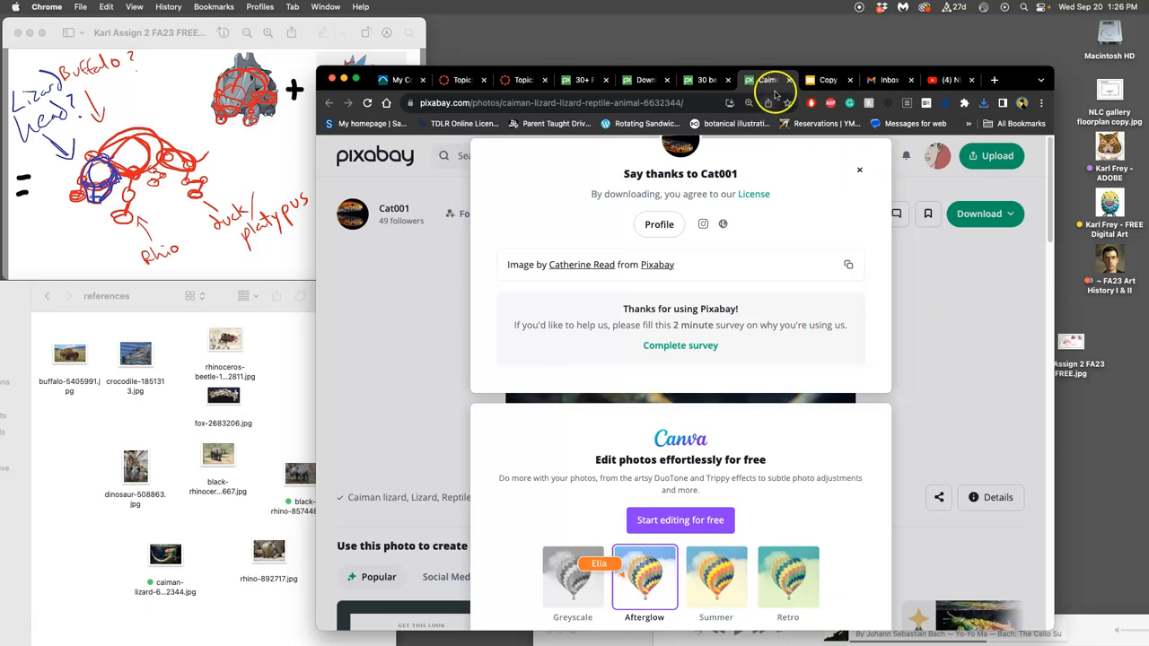
{"action": "left_click", "coordinate": [788, 80]}
{"action": "left_click", "coordinate": [788, 80]}
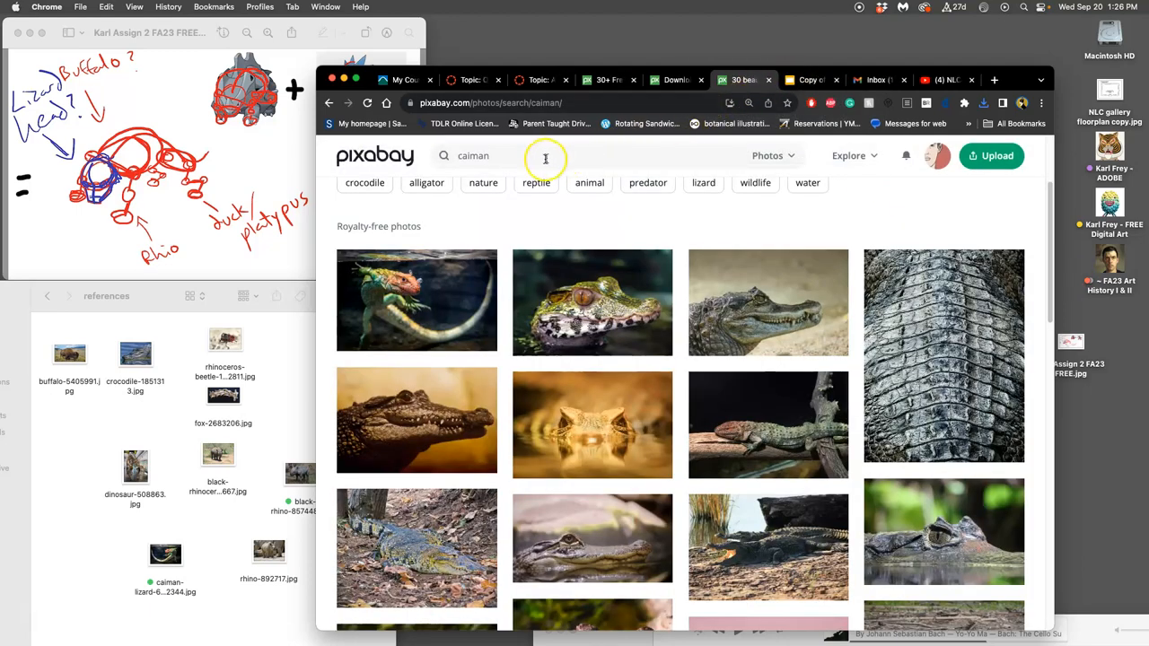
- Search Pixabay for 'platypus' and browse the 38 photo results
{"action": "left_click_drag", "start_coordinate": [545, 158], "coordinate": [428, 155]}
{"action": "type", "text": "pl"}
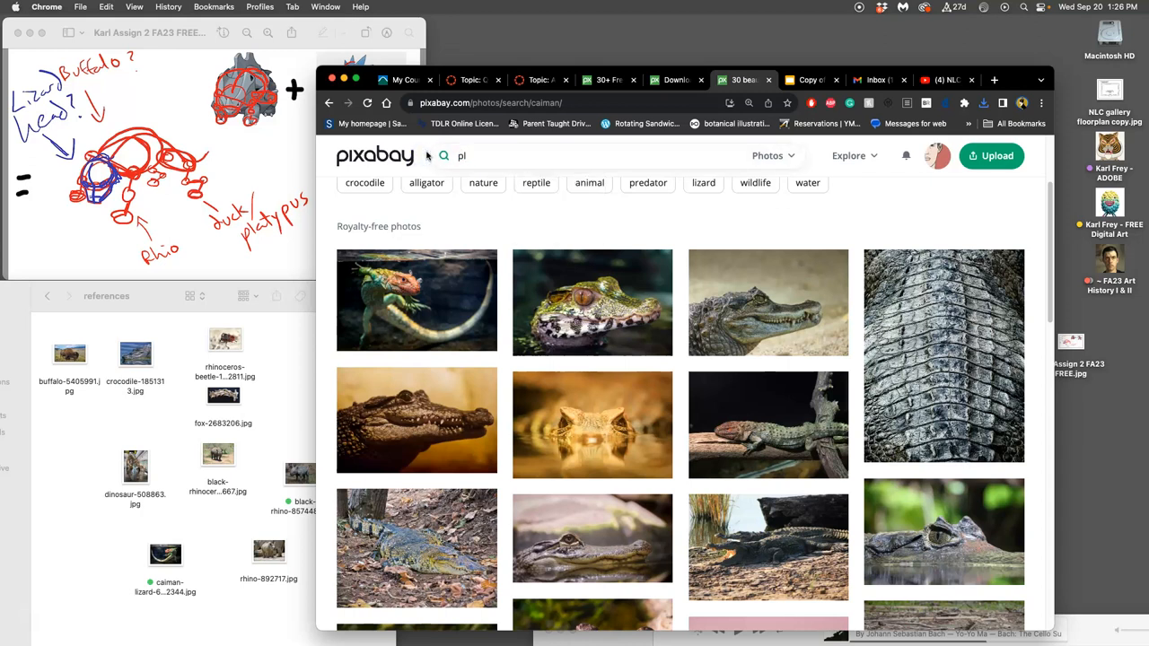
{"action": "type", "text": "atypus"}
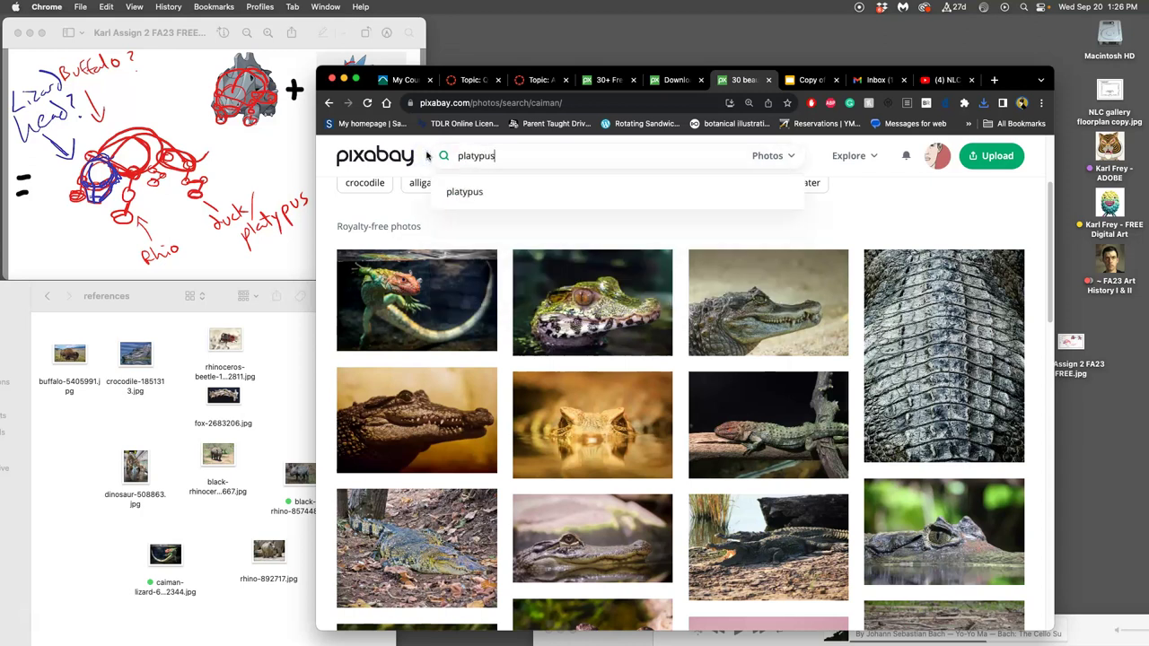
{"action": "key", "text": "Return"}
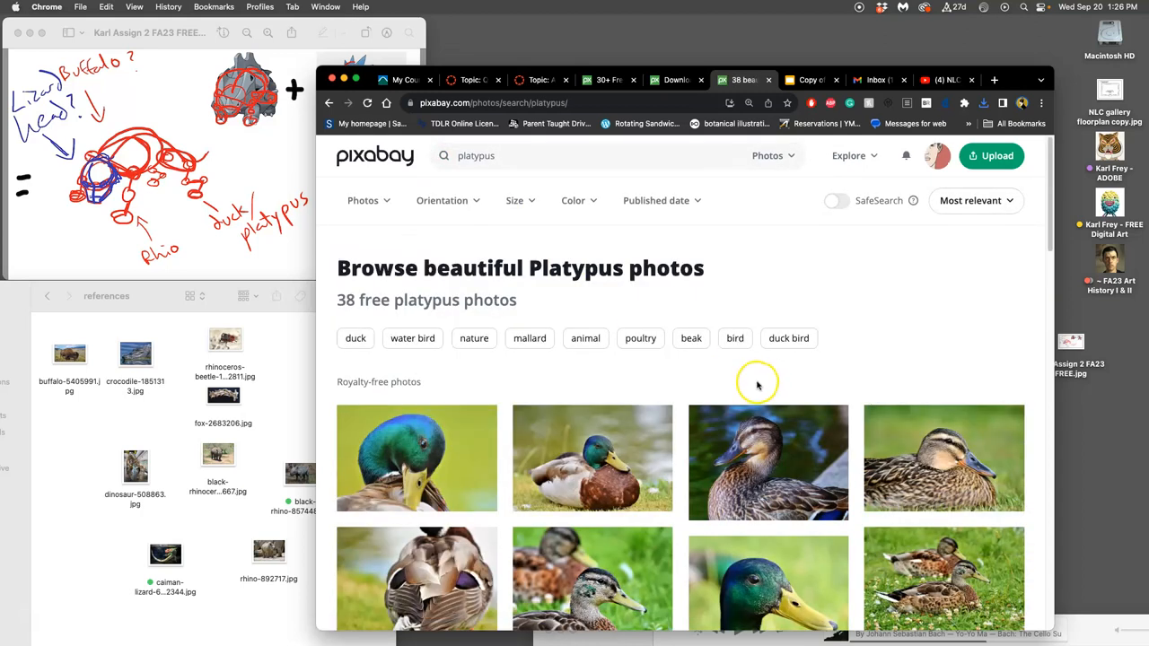
{"action": "scroll", "coordinate": [757, 384], "scroll_direction": "down", "scroll_amount": 5}
{"action": "scroll", "coordinate": [756, 384], "scroll_direction": "down", "scroll_amount": 5}
{"action": "scroll", "coordinate": [756, 384], "scroll_direction": "down", "scroll_amount": 3}
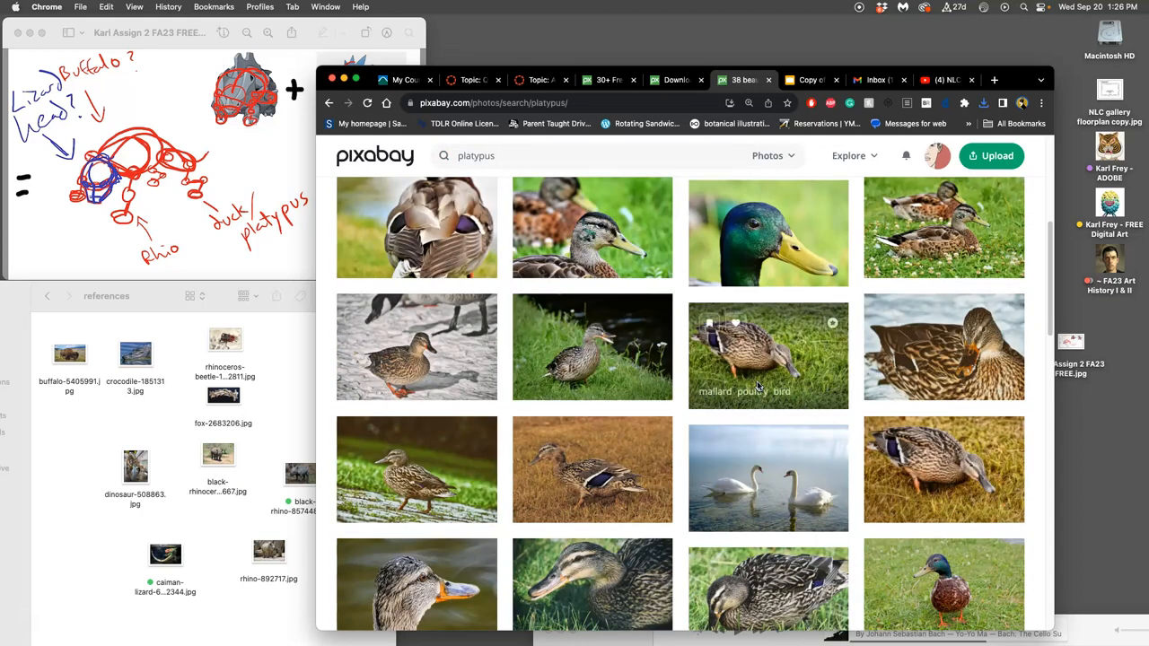
{"action": "scroll", "coordinate": [758, 386], "scroll_direction": "down", "scroll_amount": 5}
{"action": "scroll", "coordinate": [758, 387], "scroll_direction": "down", "scroll_amount": 5}
{"action": "scroll", "coordinate": [758, 387], "scroll_direction": "down", "scroll_amount": 3}
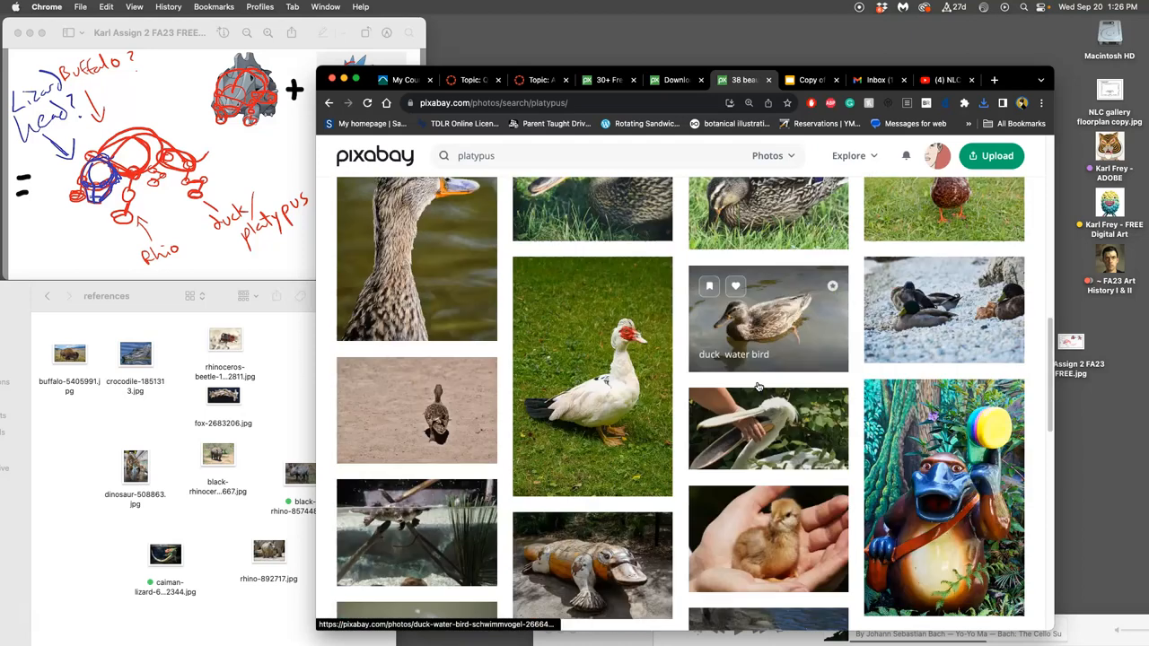
{"action": "scroll", "coordinate": [759, 387], "scroll_direction": "down", "scroll_amount": 3}
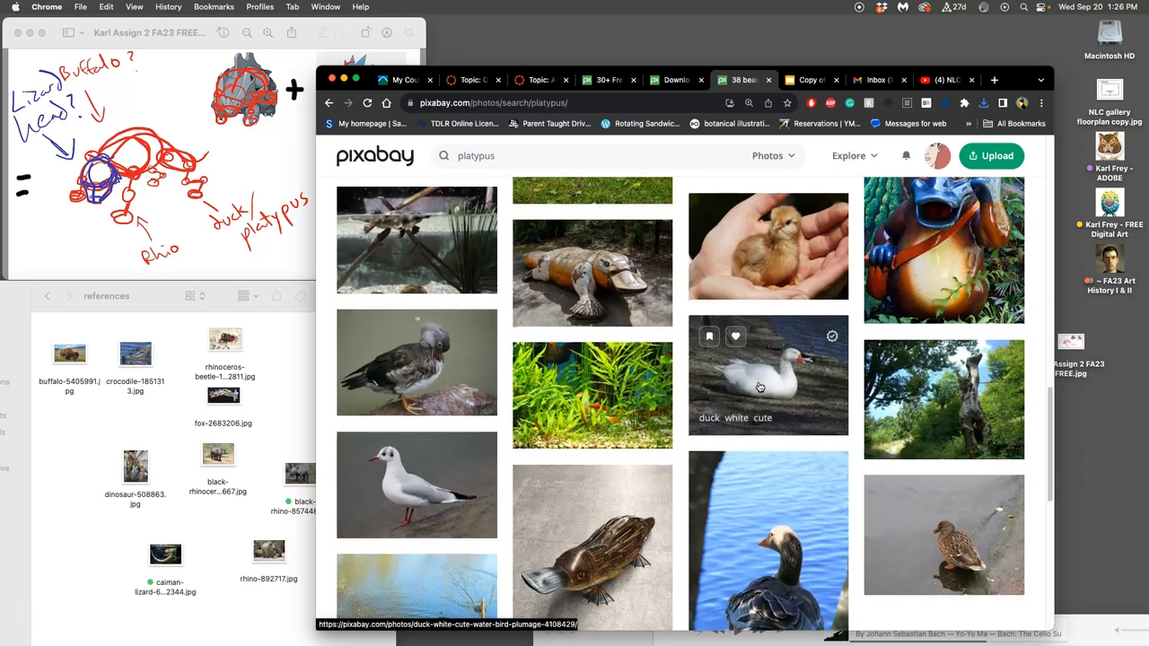
{"action": "scroll", "coordinate": [759, 387], "scroll_direction": "down", "scroll_amount": 4}
{"action": "scroll", "coordinate": [759, 386], "scroll_direction": "down", "scroll_amount": 5}
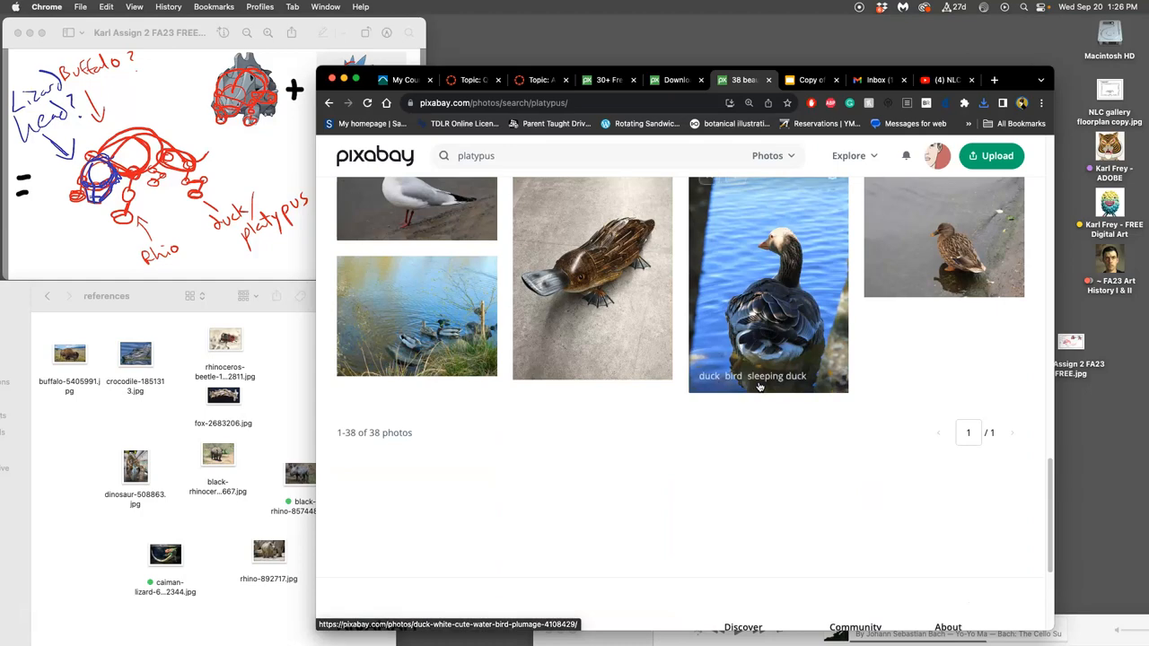
{"action": "scroll", "coordinate": [758, 398], "scroll_direction": "up", "scroll_amount": 5}
{"action": "scroll", "coordinate": [758, 398], "scroll_direction": "up", "scroll_amount": 5}
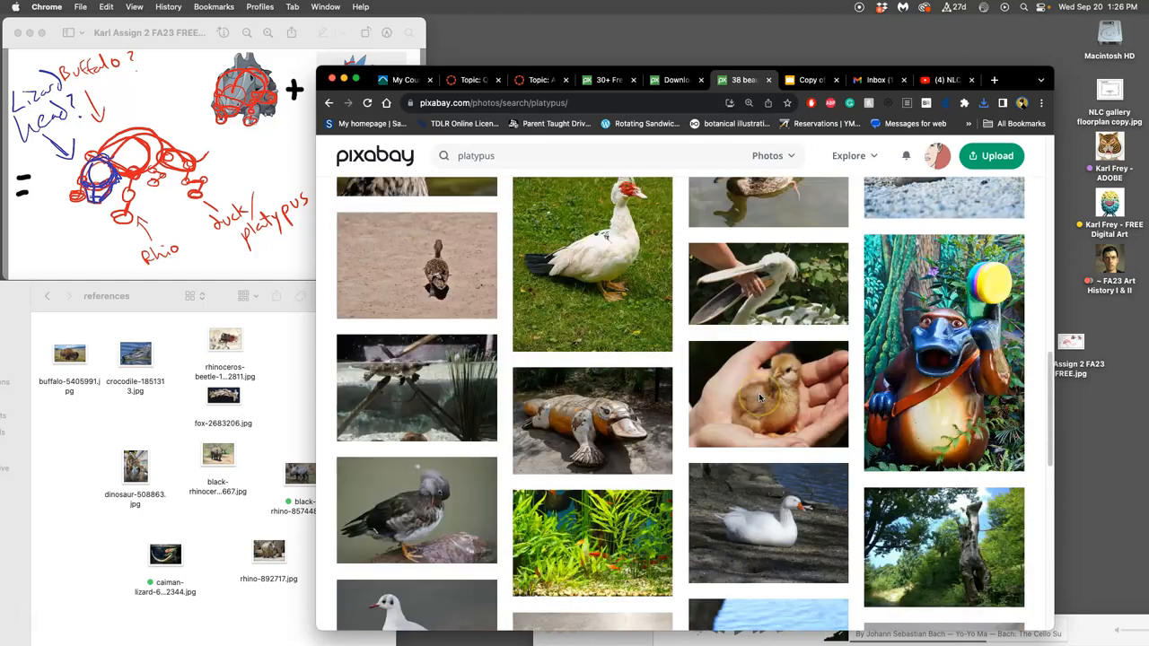
{"action": "scroll", "coordinate": [758, 398], "scroll_direction": "up", "scroll_amount": 5}
{"action": "scroll", "coordinate": [758, 397], "scroll_direction": "up", "scroll_amount": 5}
{"action": "scroll", "coordinate": [758, 398], "scroll_direction": "up", "scroll_amount": 5}
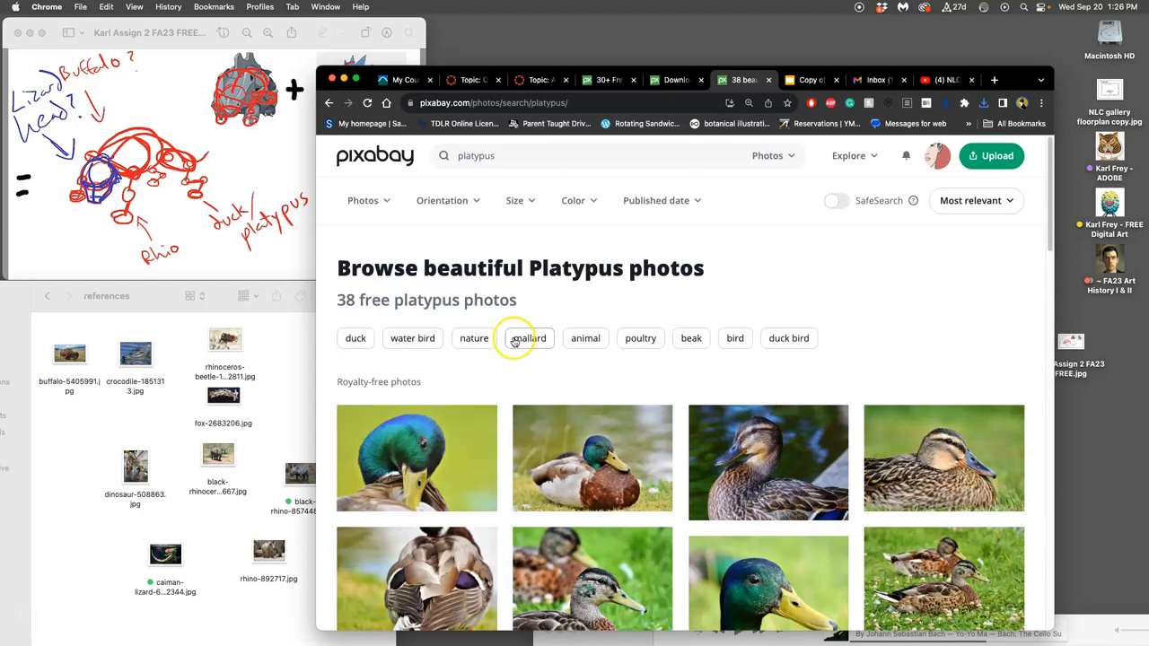
{"action": "left_click_drag", "start_coordinate": [516, 155], "coordinate": [426, 154]}
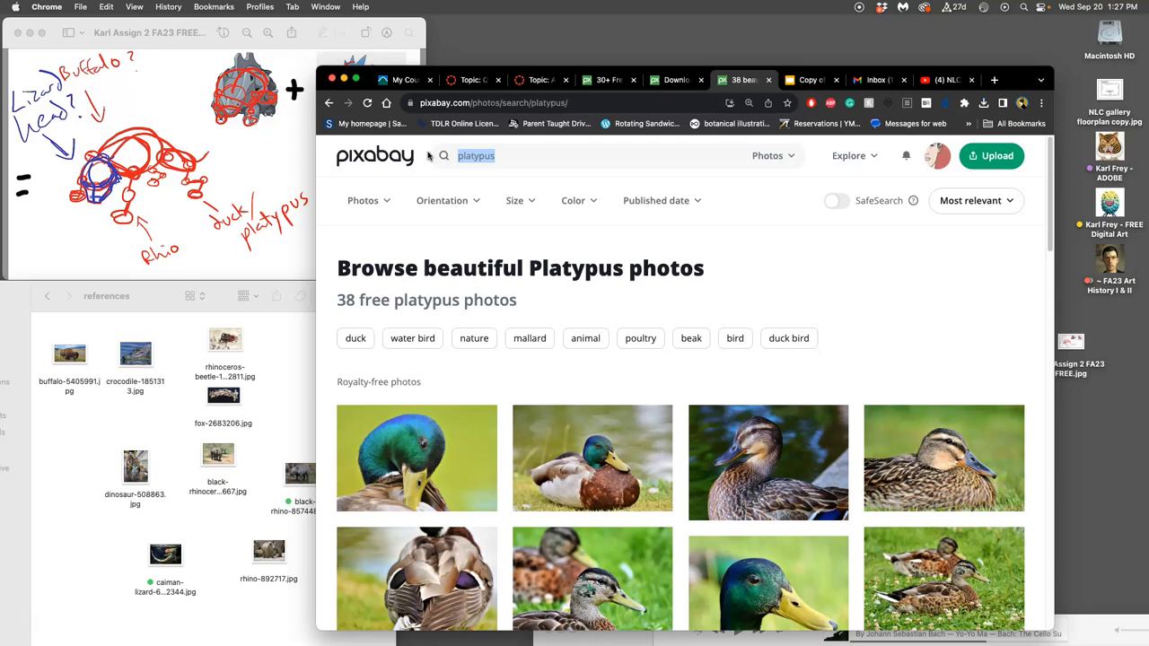
{"action": "type", "text": "duc"}
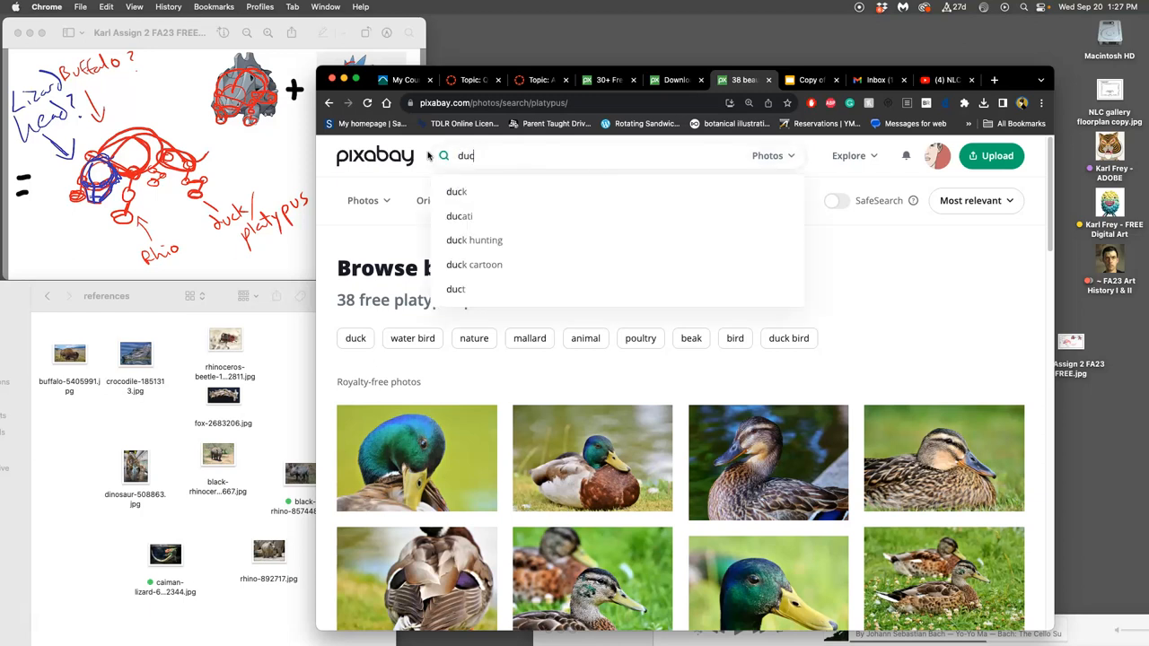
{"action": "type", "text": "k feet"}
- Search for 'duck feet' photos and open the red-nosed muscovy duck photo in a new tab
{"action": "key", "text": "Return"}
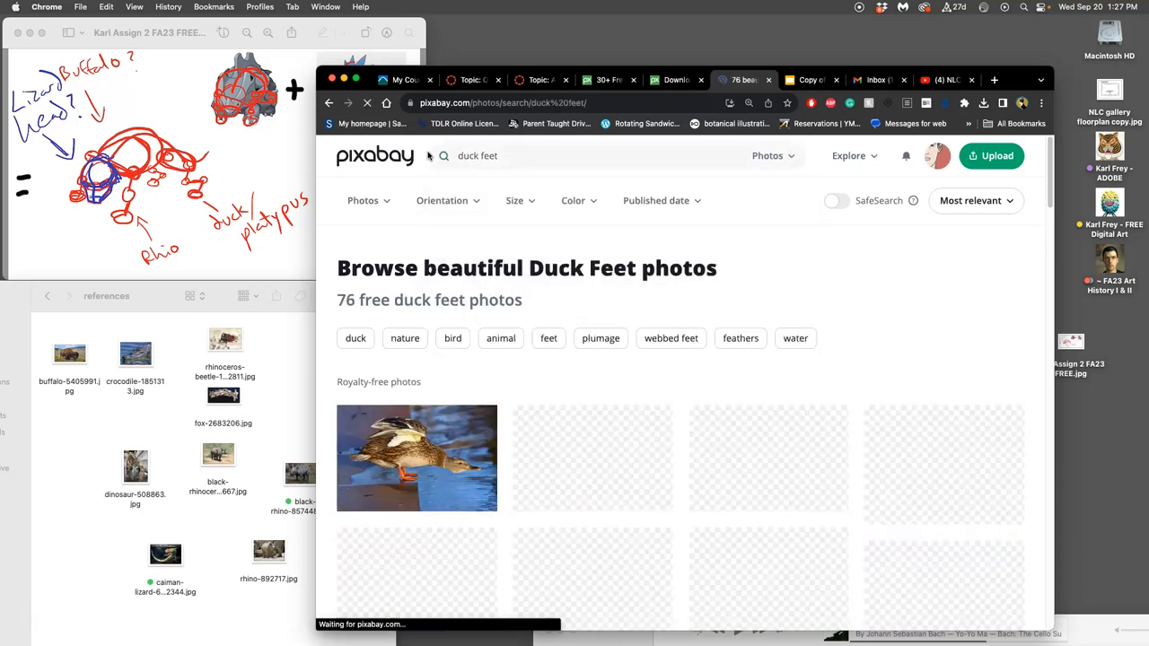
{"action": "scroll", "coordinate": [671, 341], "scroll_direction": "down", "scroll_amount": 2}
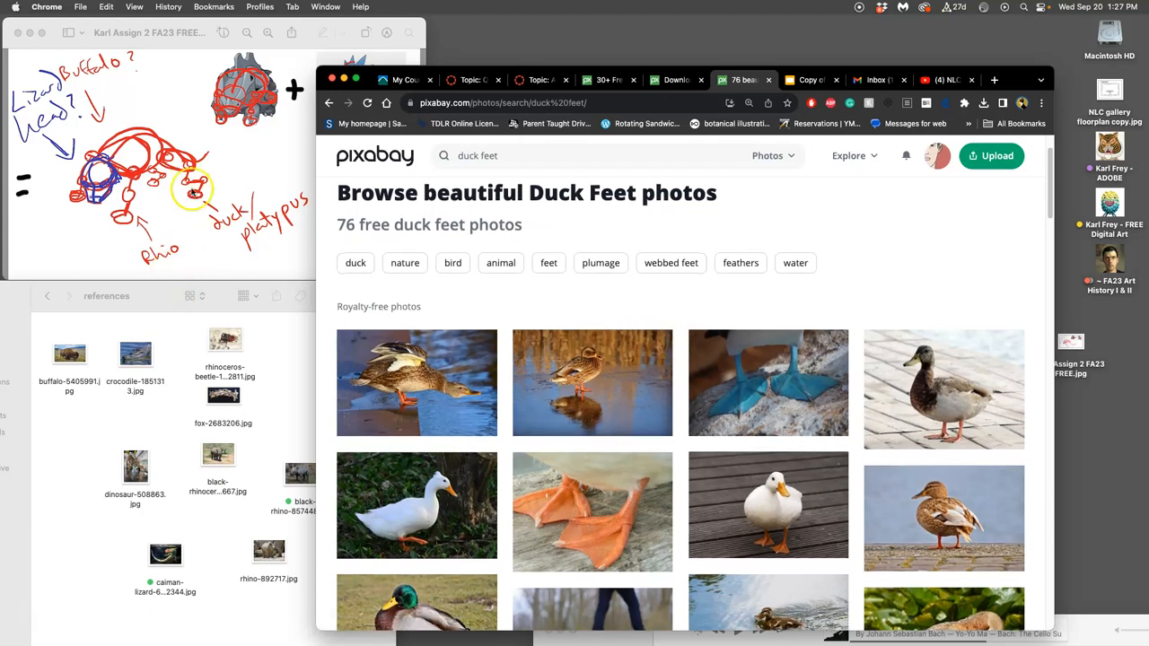
{"action": "scroll", "coordinate": [698, 463], "scroll_direction": "down", "scroll_amount": 3}
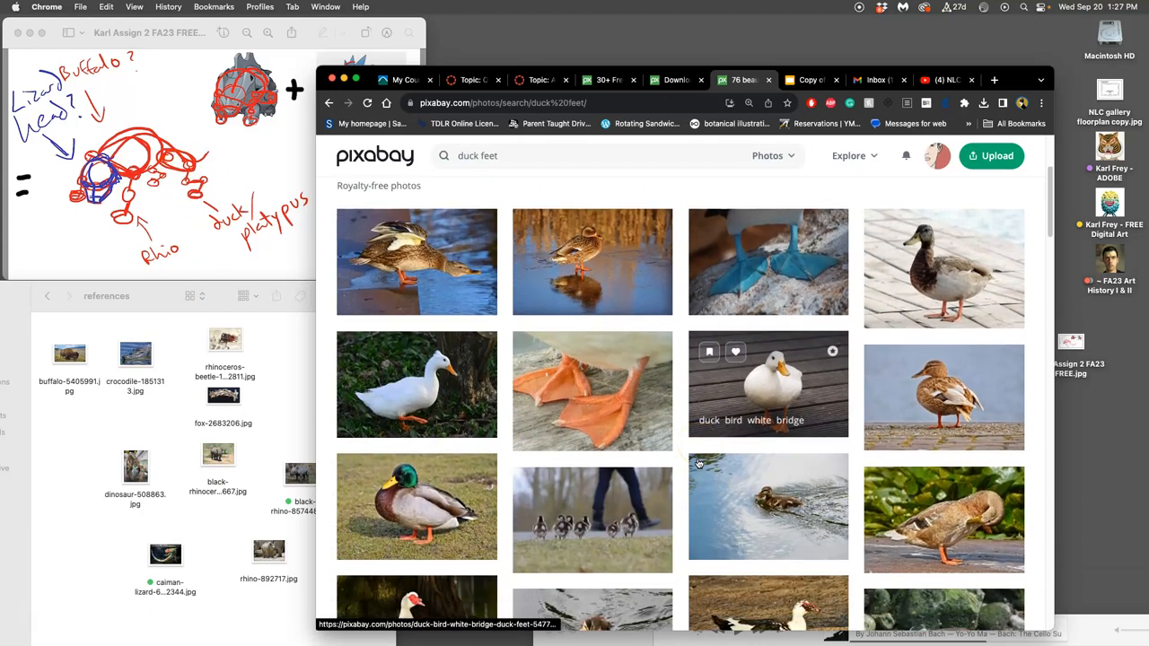
{"action": "scroll", "coordinate": [698, 463], "scroll_direction": "down", "scroll_amount": 5}
{"action": "scroll", "coordinate": [716, 470], "scroll_direction": "down", "scroll_amount": 5}
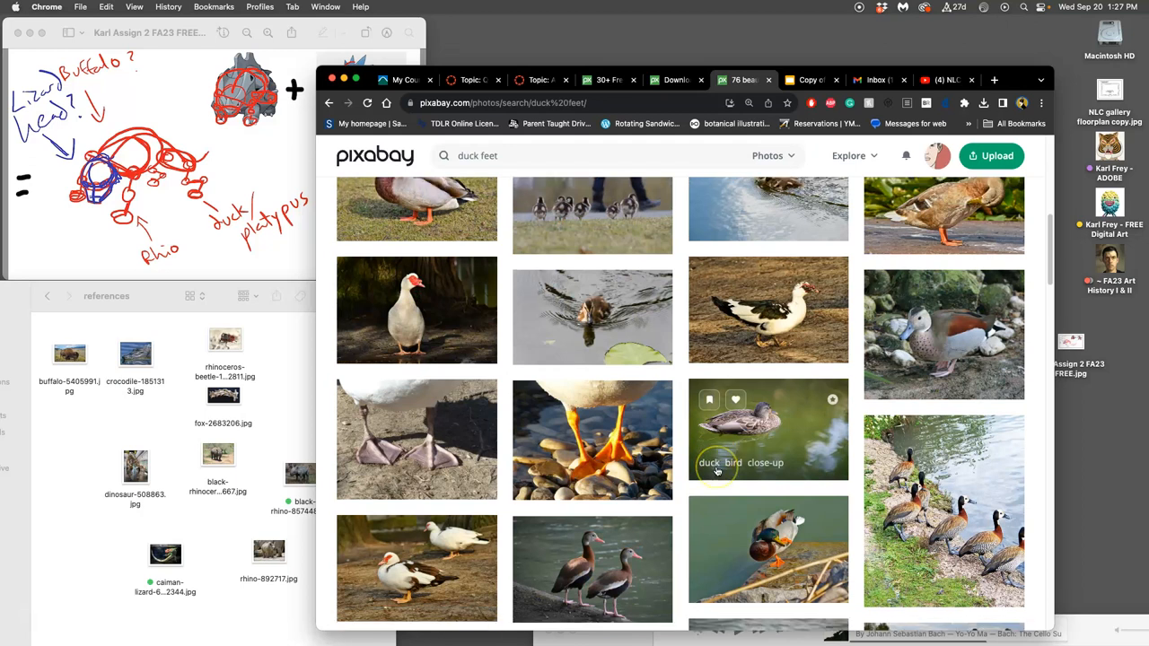
{"action": "scroll", "coordinate": [704, 470], "scroll_direction": "down", "scroll_amount": 4}
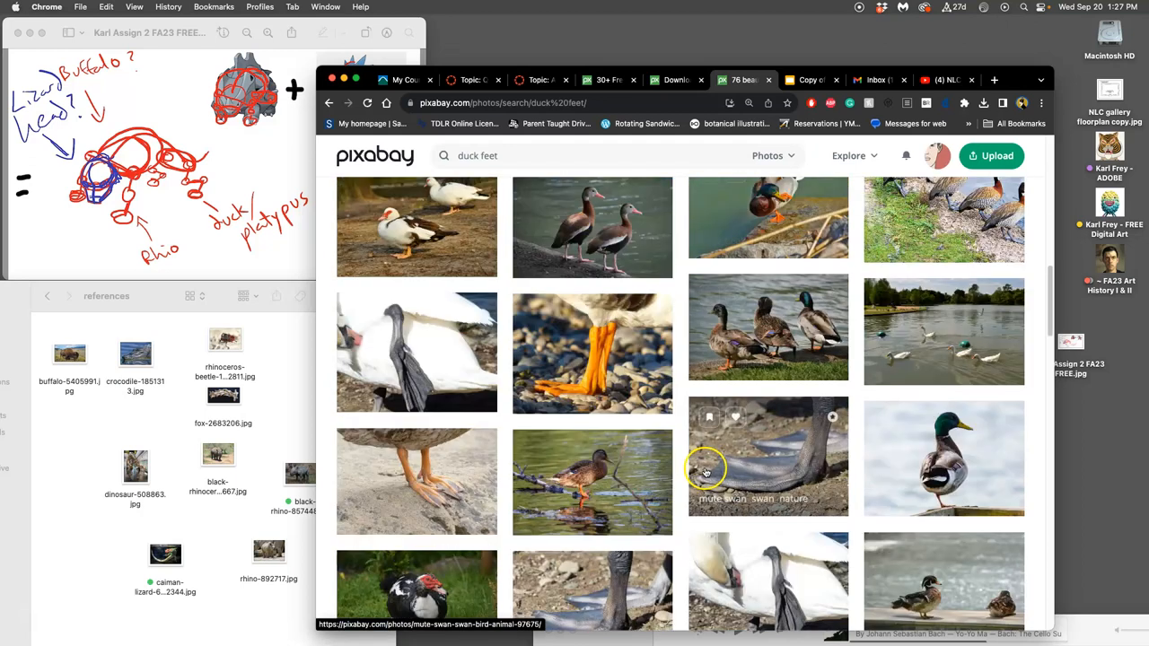
{"action": "scroll", "coordinate": [705, 471], "scroll_direction": "down", "scroll_amount": 5}
{"action": "scroll", "coordinate": [705, 470], "scroll_direction": "down", "scroll_amount": 4}
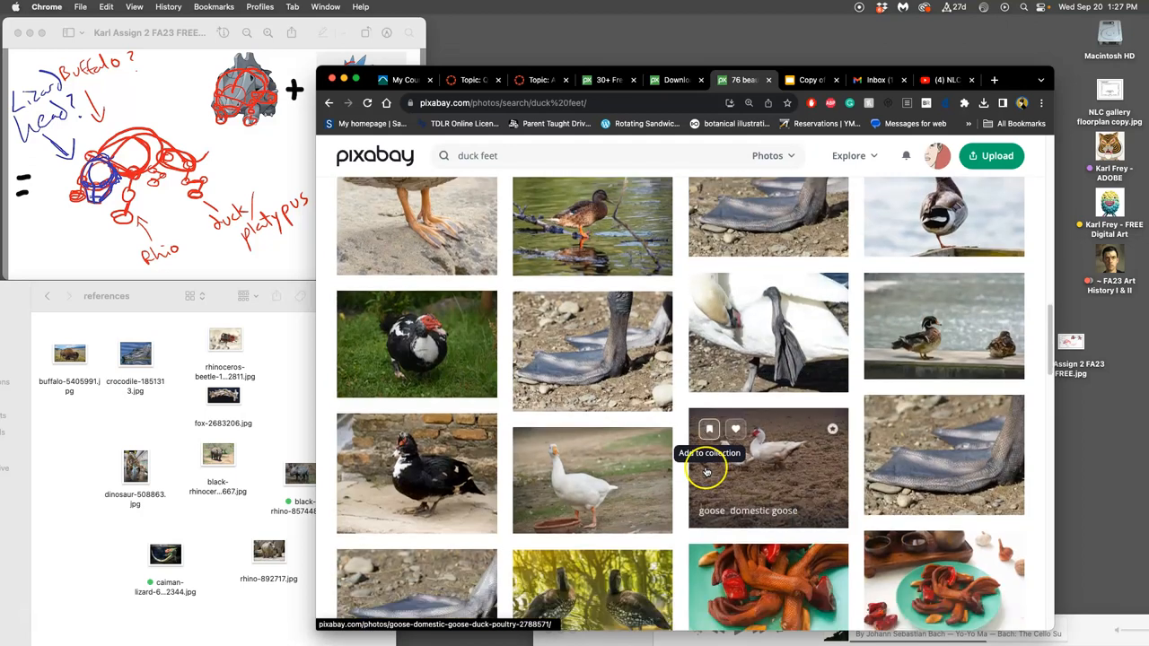
{"action": "scroll", "coordinate": [705, 470], "scroll_direction": "down", "scroll_amount": 5}
{"action": "scroll", "coordinate": [708, 470], "scroll_direction": "down", "scroll_amount": 4}
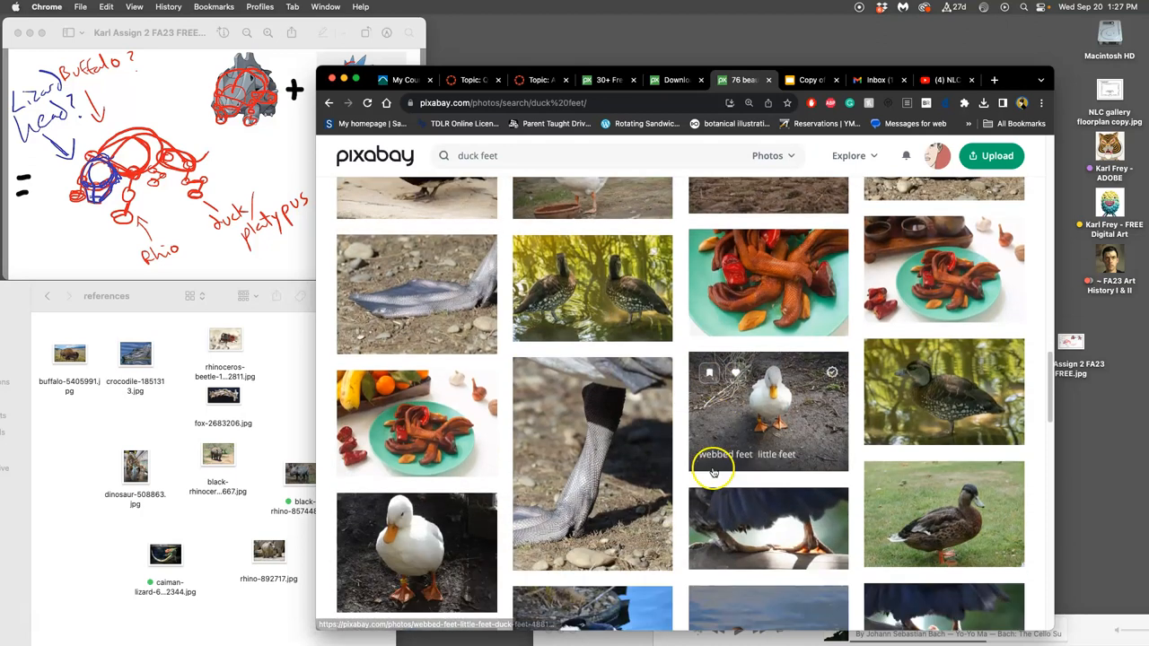
{"action": "scroll", "coordinate": [715, 473], "scroll_direction": "down", "scroll_amount": 3}
{"action": "scroll", "coordinate": [715, 473], "scroll_direction": "down", "scroll_amount": 3}
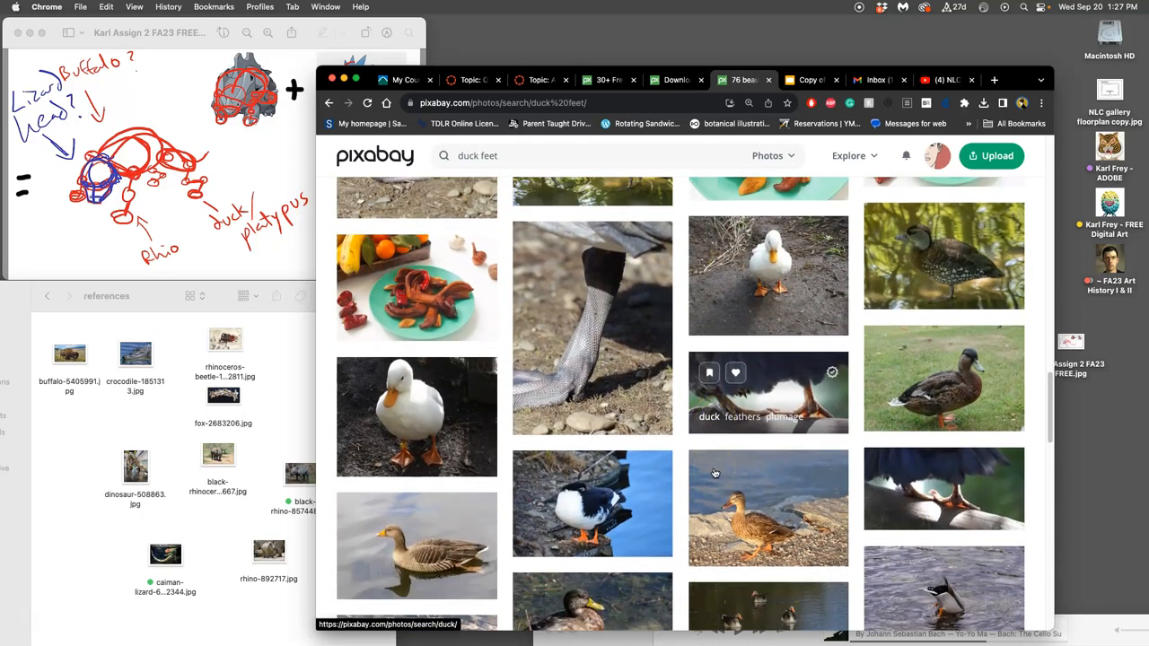
{"action": "scroll", "coordinate": [715, 473], "scroll_direction": "down", "scroll_amount": 3}
{"action": "scroll", "coordinate": [715, 473], "scroll_direction": "down", "scroll_amount": 3}
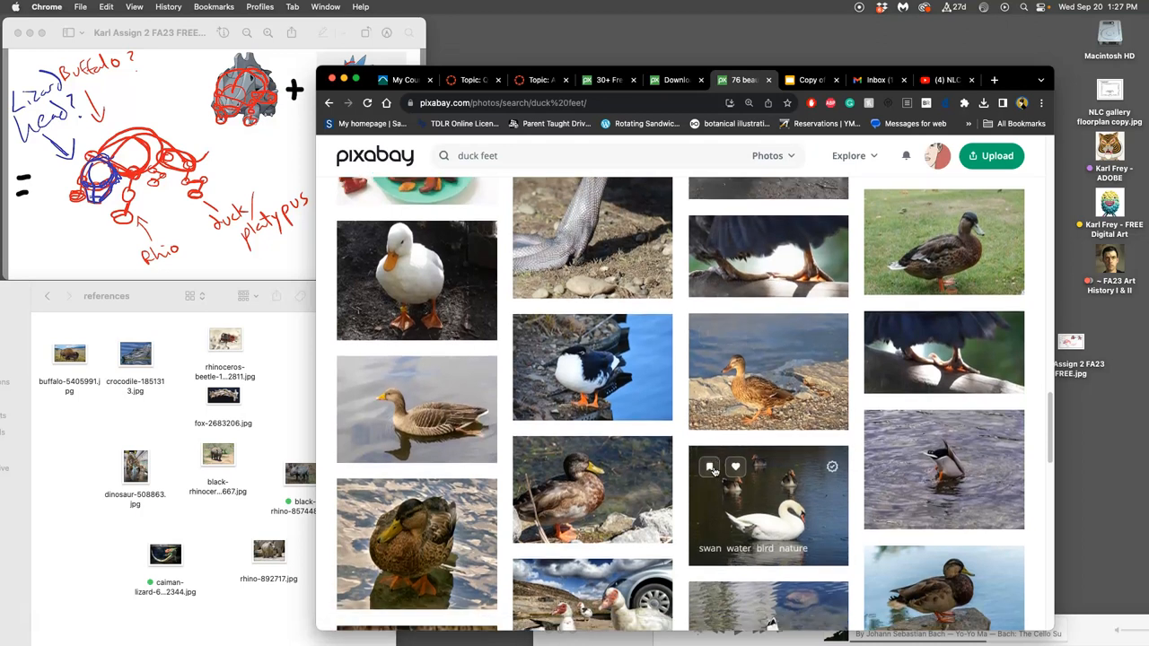
{"action": "scroll", "coordinate": [715, 470], "scroll_direction": "down", "scroll_amount": 3}
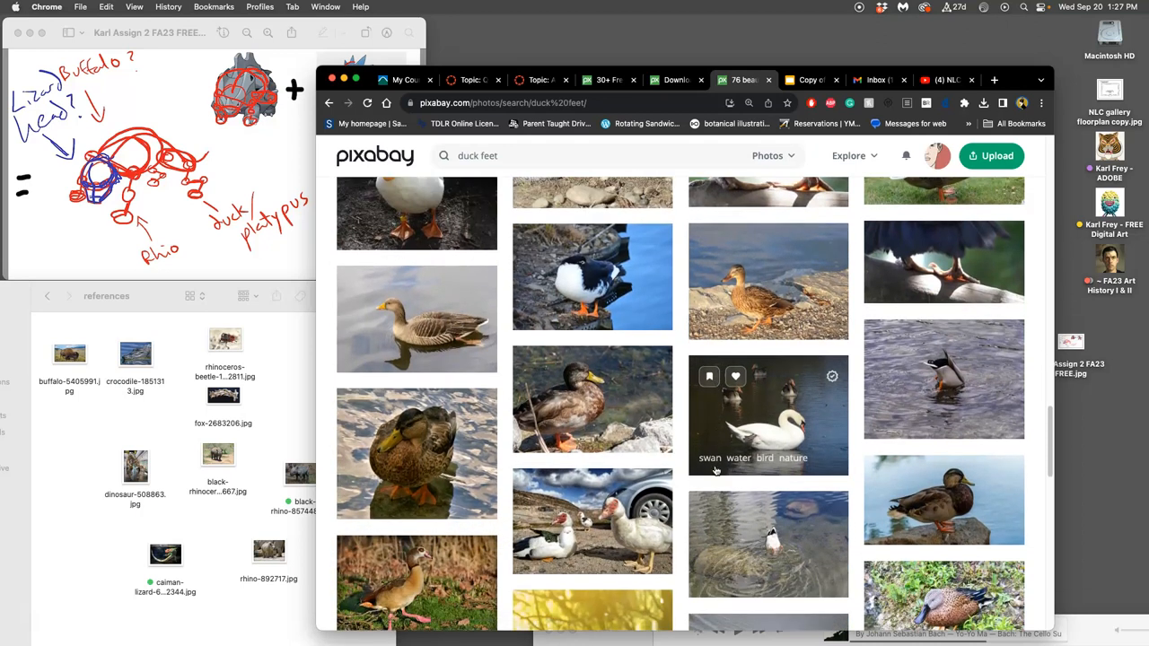
{"action": "scroll", "coordinate": [715, 470], "scroll_direction": "down", "scroll_amount": 1}
{"action": "right_click", "coordinate": [638, 509]}
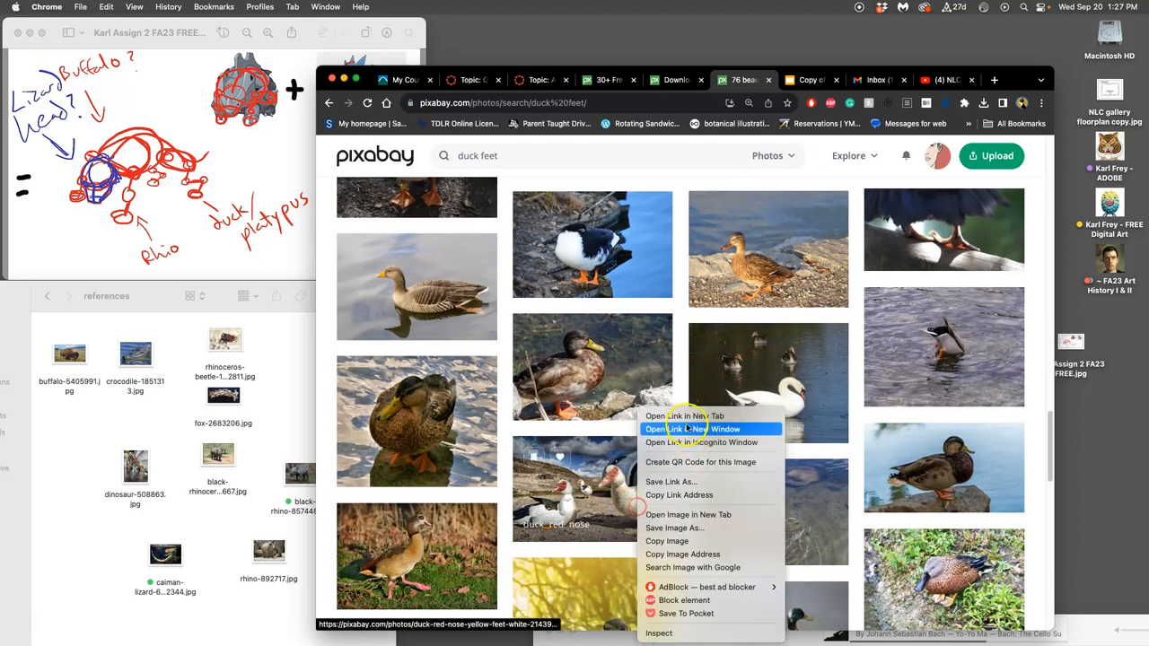
{"action": "left_click", "coordinate": [685, 416]}
{"action": "scroll", "coordinate": [715, 470], "scroll_direction": "down", "scroll_amount": 10}
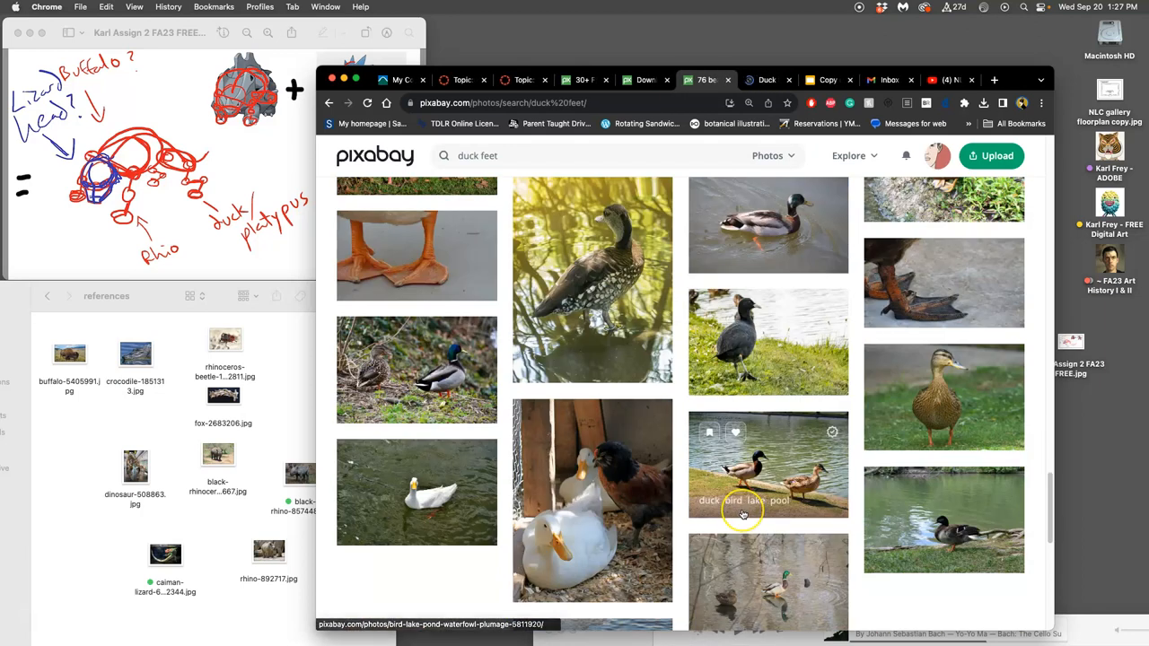
{"action": "scroll", "coordinate": [743, 513], "scroll_direction": "down", "scroll_amount": 5}
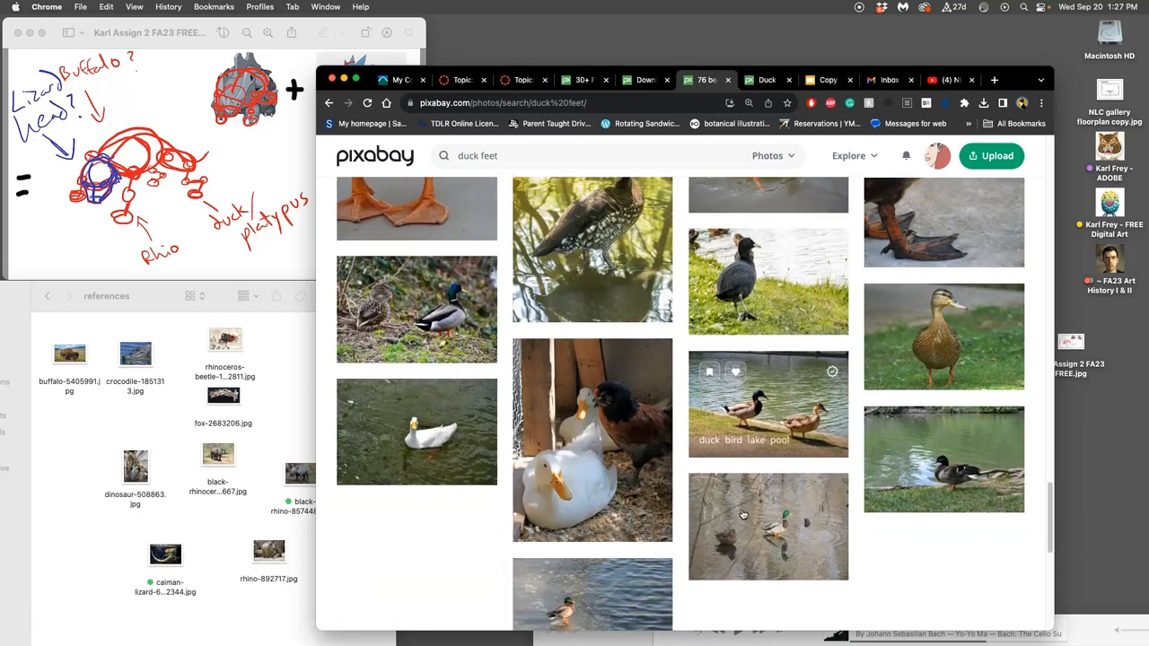
{"action": "scroll", "coordinate": [743, 513], "scroll_direction": "down", "scroll_amount": 5}
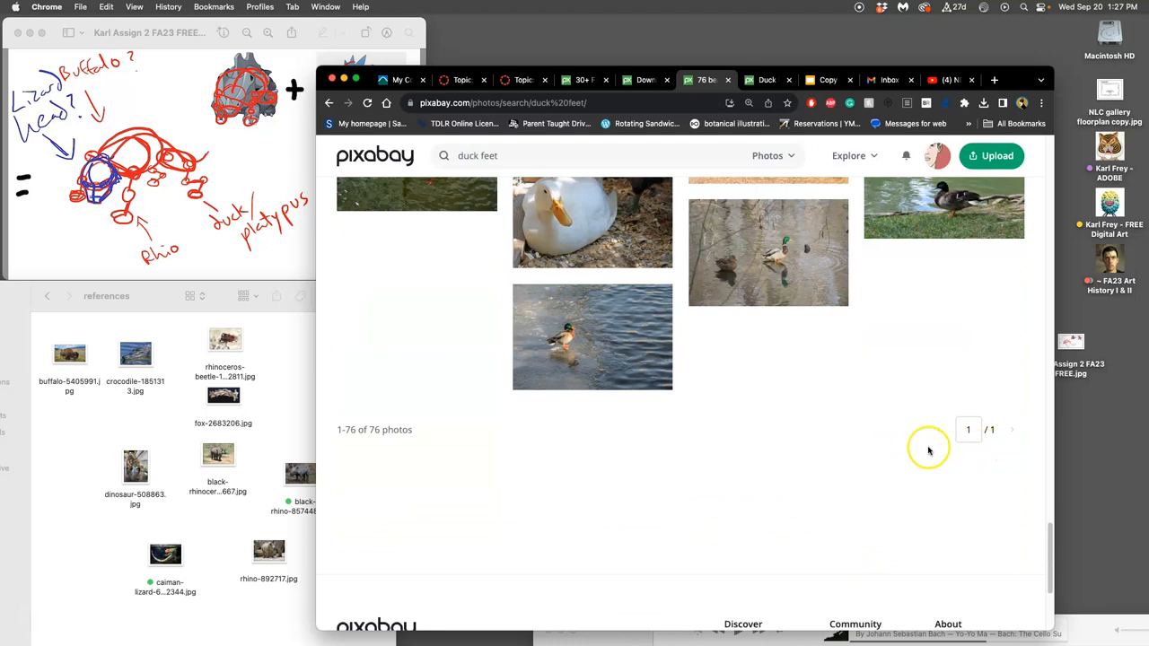
{"action": "scroll", "coordinate": [898, 449], "scroll_direction": "up", "scroll_amount": 5}
{"action": "scroll", "coordinate": [897, 448], "scroll_direction": "up", "scroll_amount": 5}
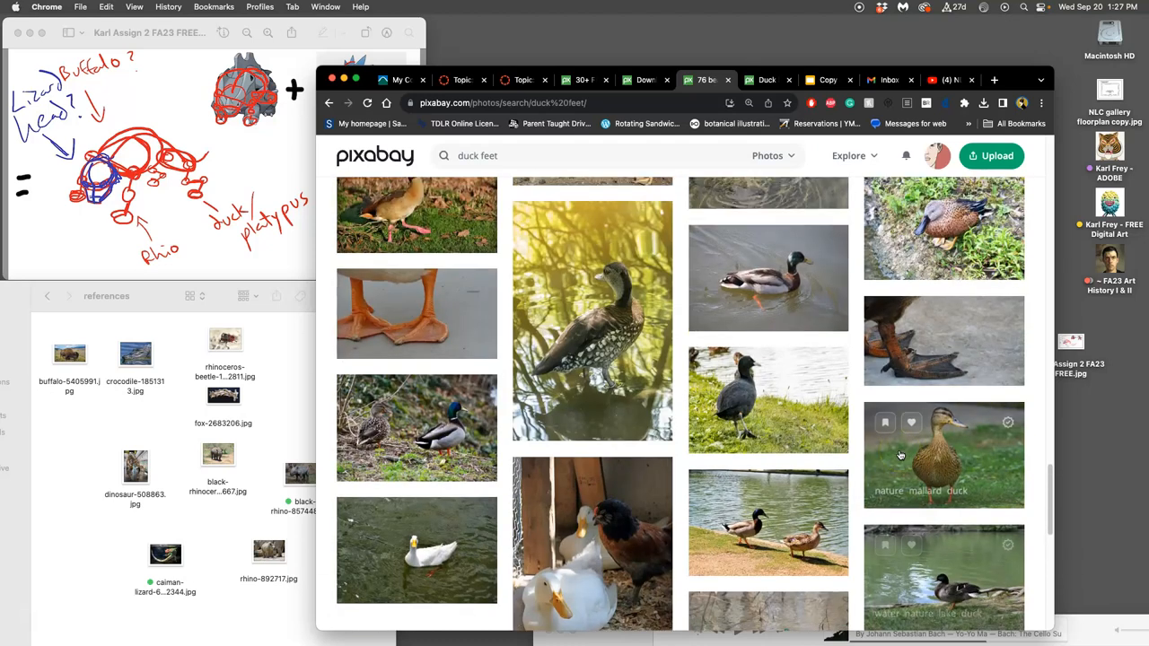
{"action": "scroll", "coordinate": [900, 455], "scroll_direction": "up", "scroll_amount": 5}
{"action": "scroll", "coordinate": [900, 455], "scroll_direction": "up", "scroll_amount": 5}
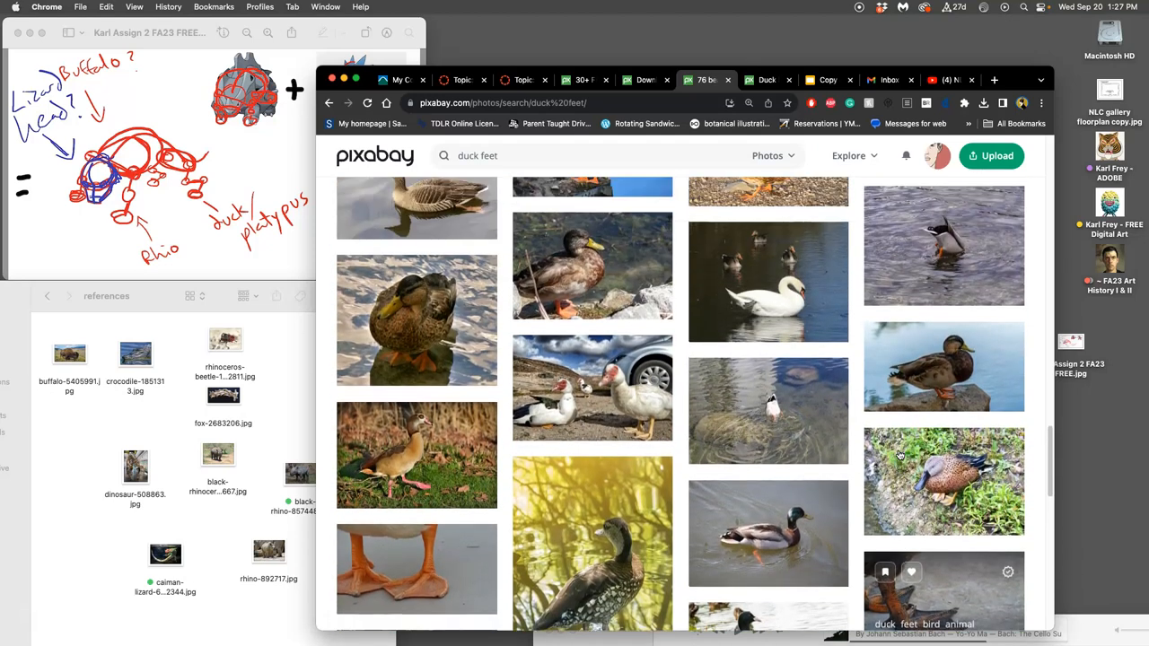
{"action": "scroll", "coordinate": [900, 455], "scroll_direction": "up", "scroll_amount": 5}
{"action": "scroll", "coordinate": [925, 359], "scroll_direction": "up", "scroll_amount": 5}
{"action": "scroll", "coordinate": [949, 231], "scroll_direction": "up", "scroll_amount": 5}
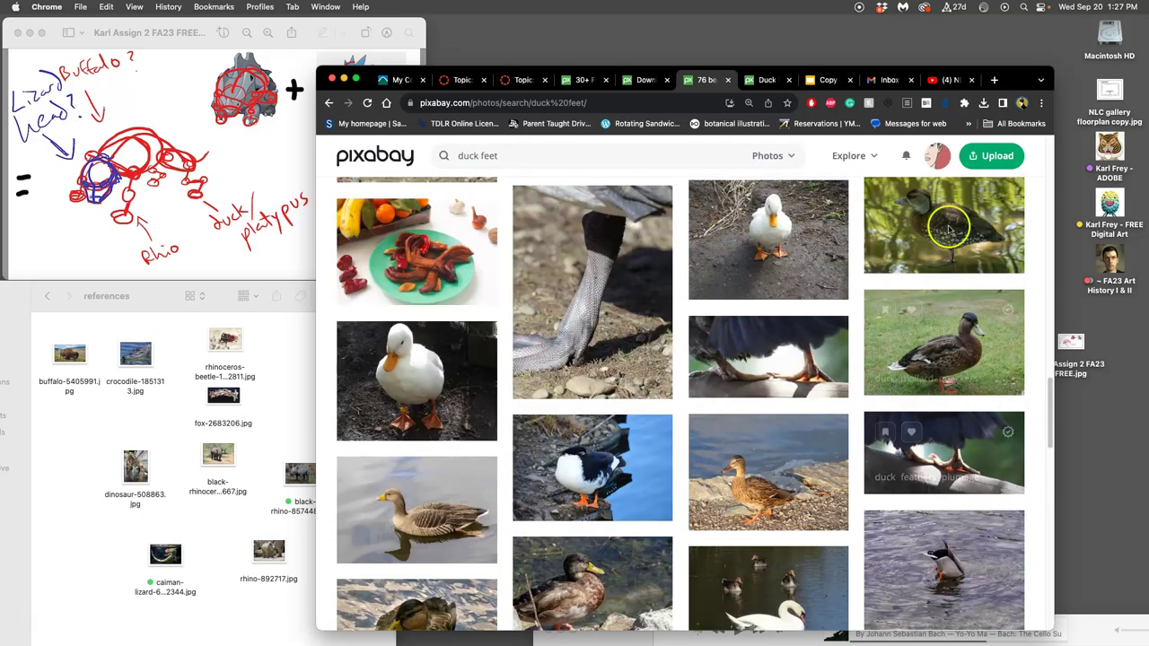
- Download the red-nosed duck photo at the largest 4928×3264 size and dismiss the thank-you popup
{"action": "left_click", "coordinate": [766, 80]}
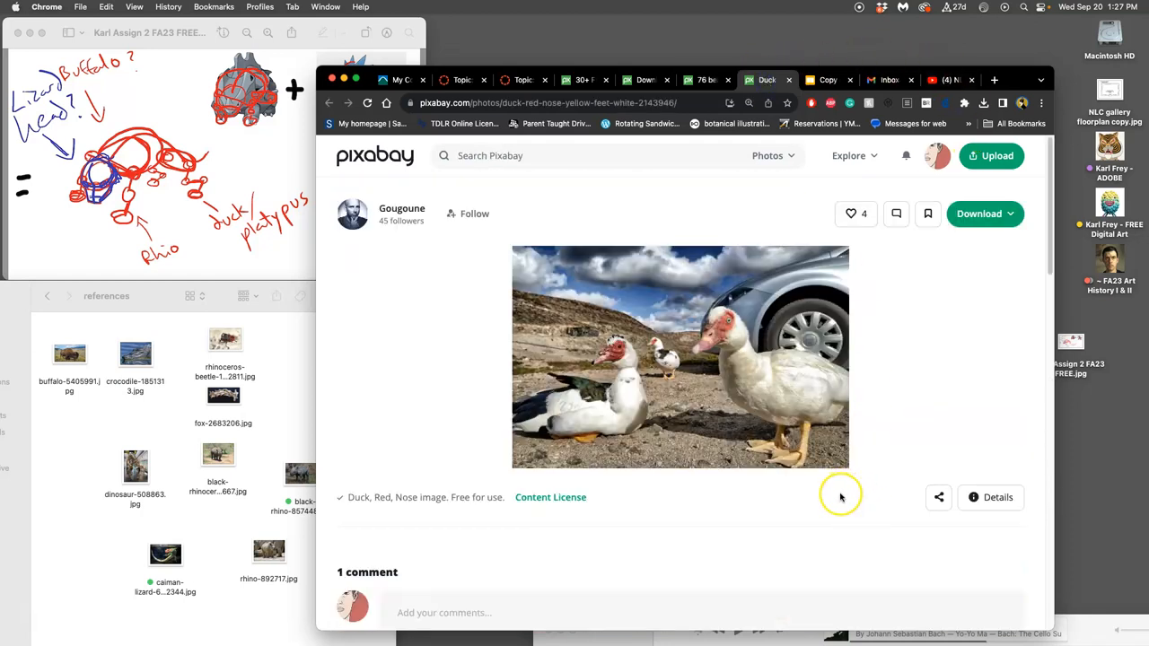
{"action": "mouse_move", "coordinate": [679, 356]}
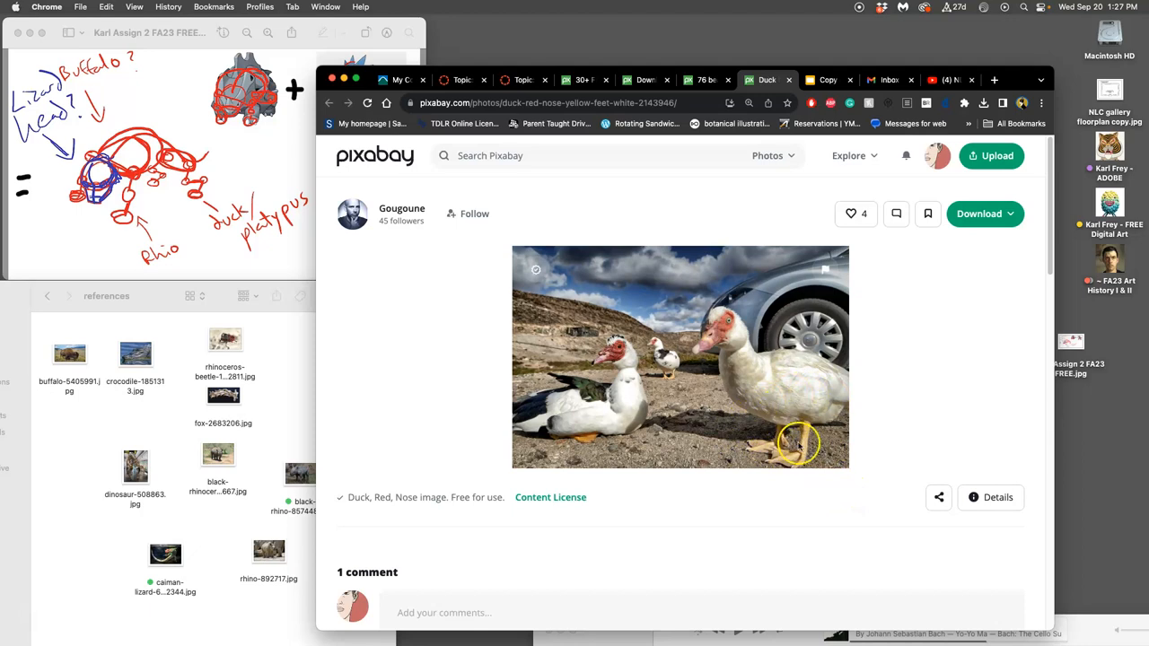
{"action": "left_click", "coordinate": [984, 214]}
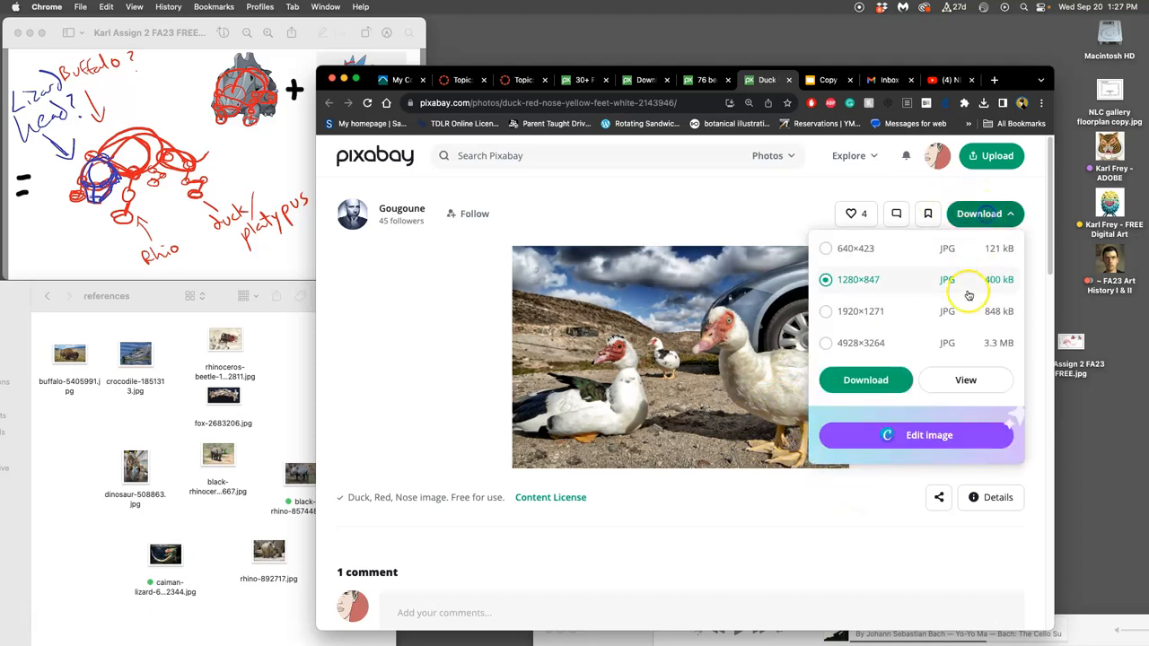
{"action": "left_click", "coordinate": [826, 343]}
{"action": "left_click", "coordinate": [865, 380]}
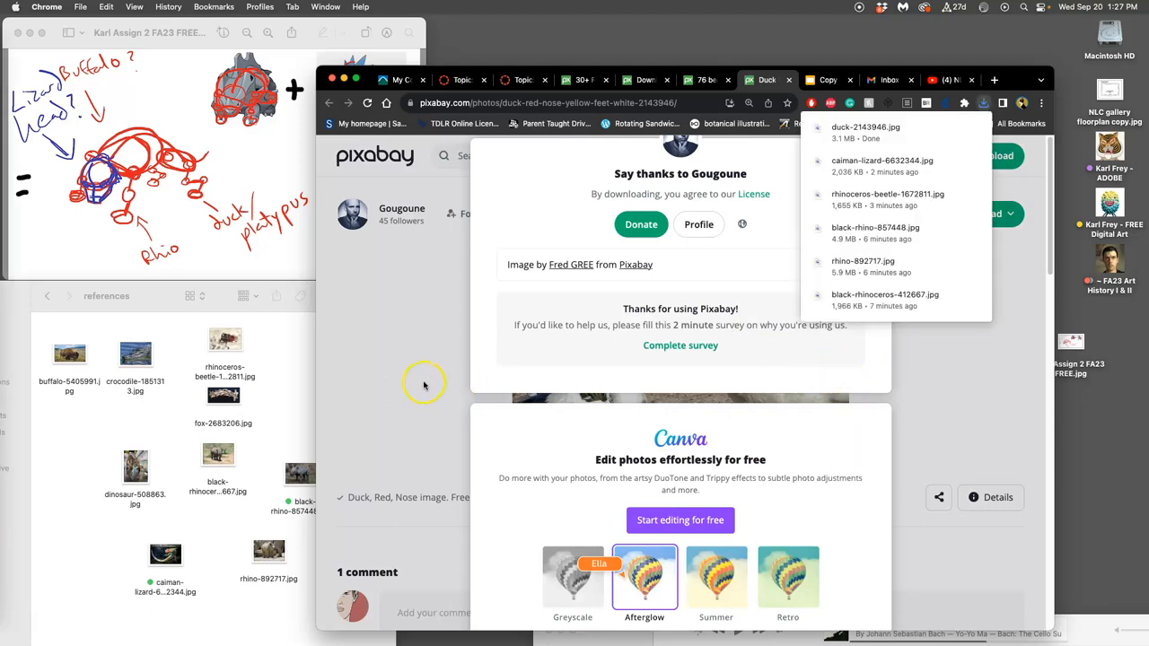
{"action": "left_click", "coordinate": [355, 226]}
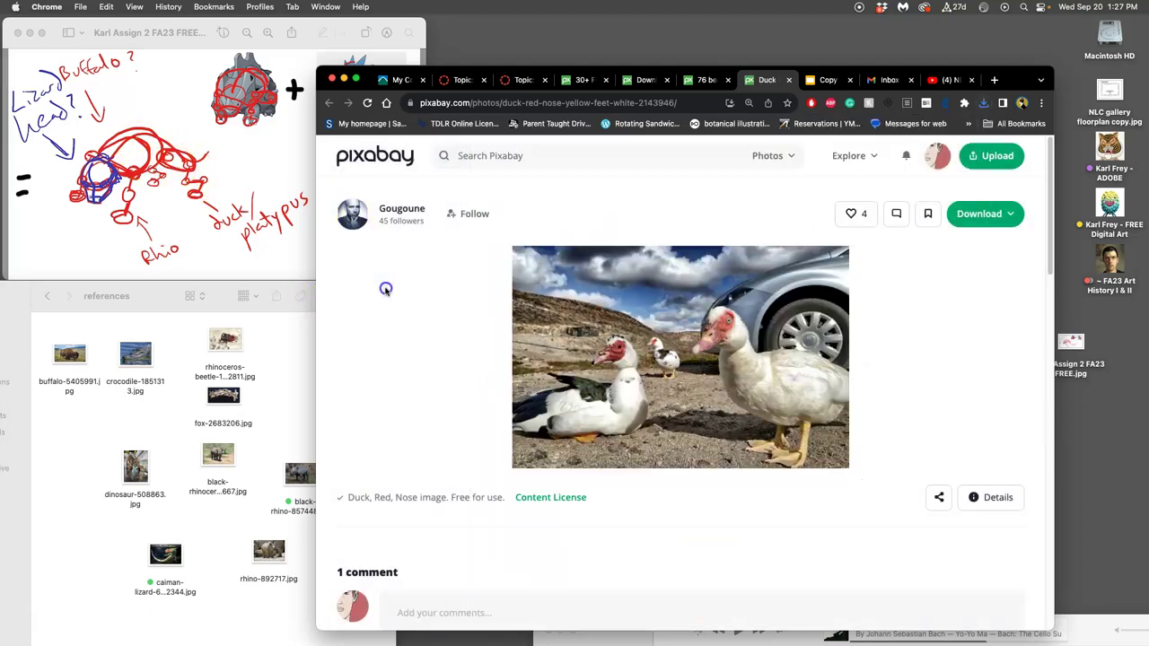
{"action": "left_click", "coordinate": [525, 157]}
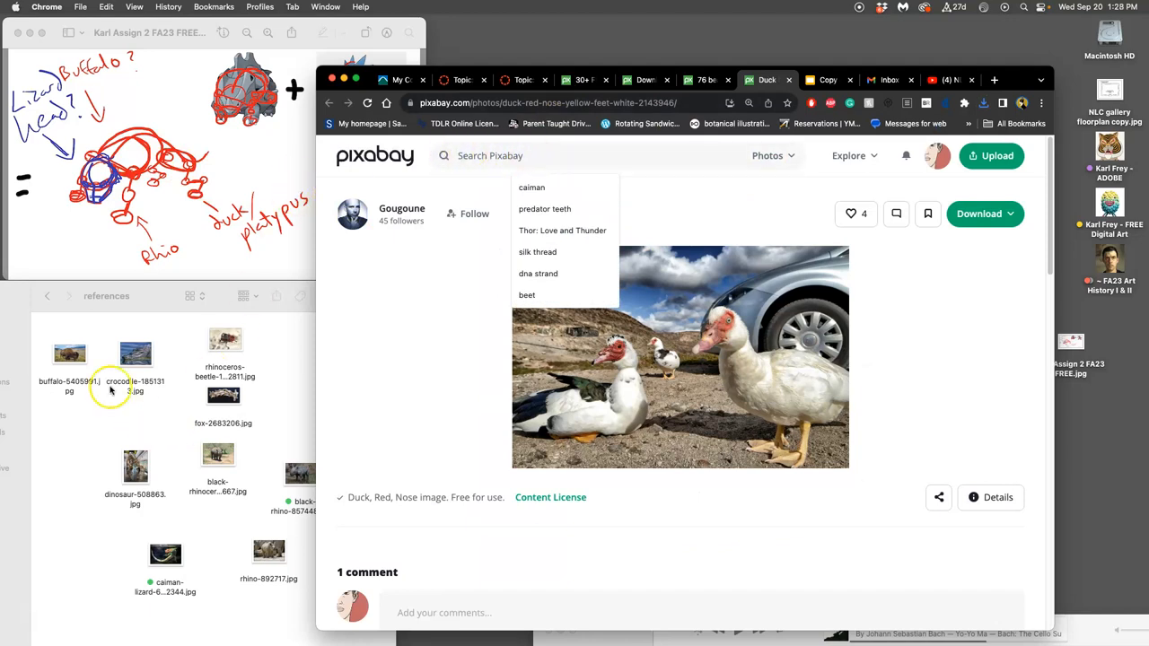
{"action": "double_click", "coordinate": [69, 354]}
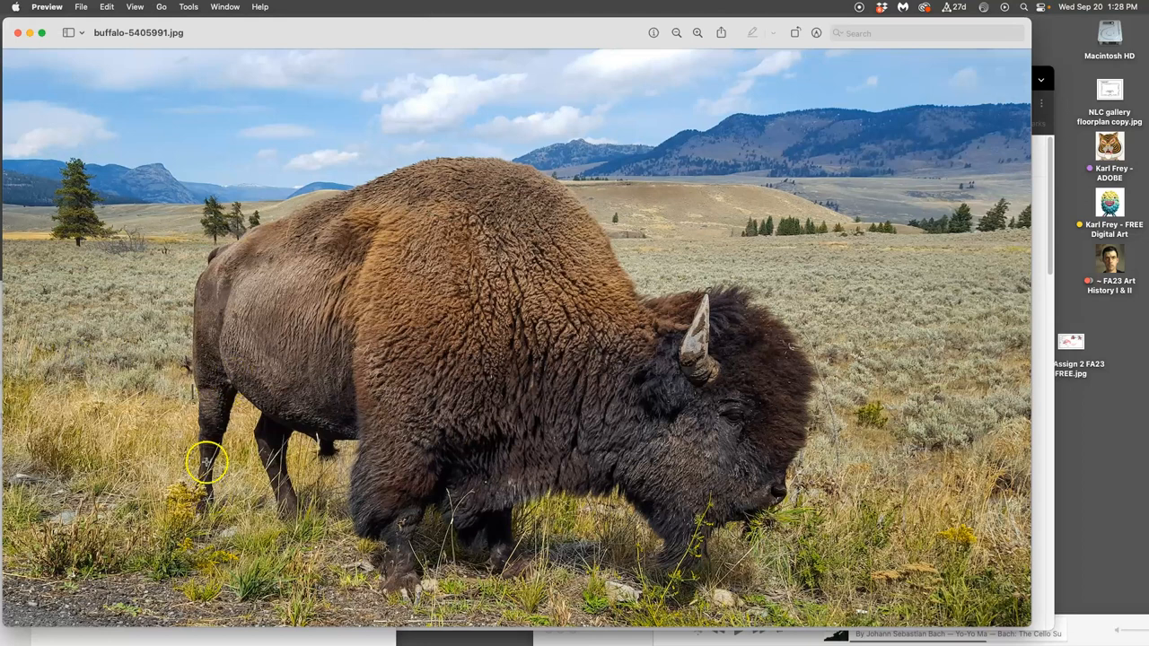
{"action": "left_click", "coordinate": [20, 33]}
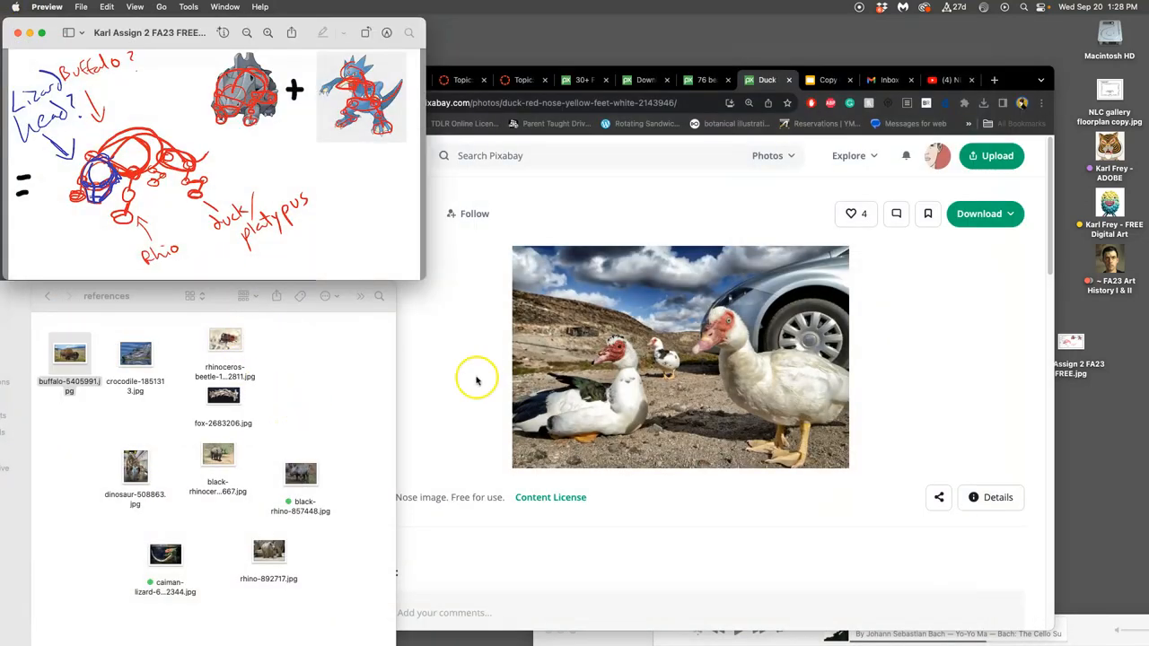
{"action": "left_click", "coordinate": [477, 381]}
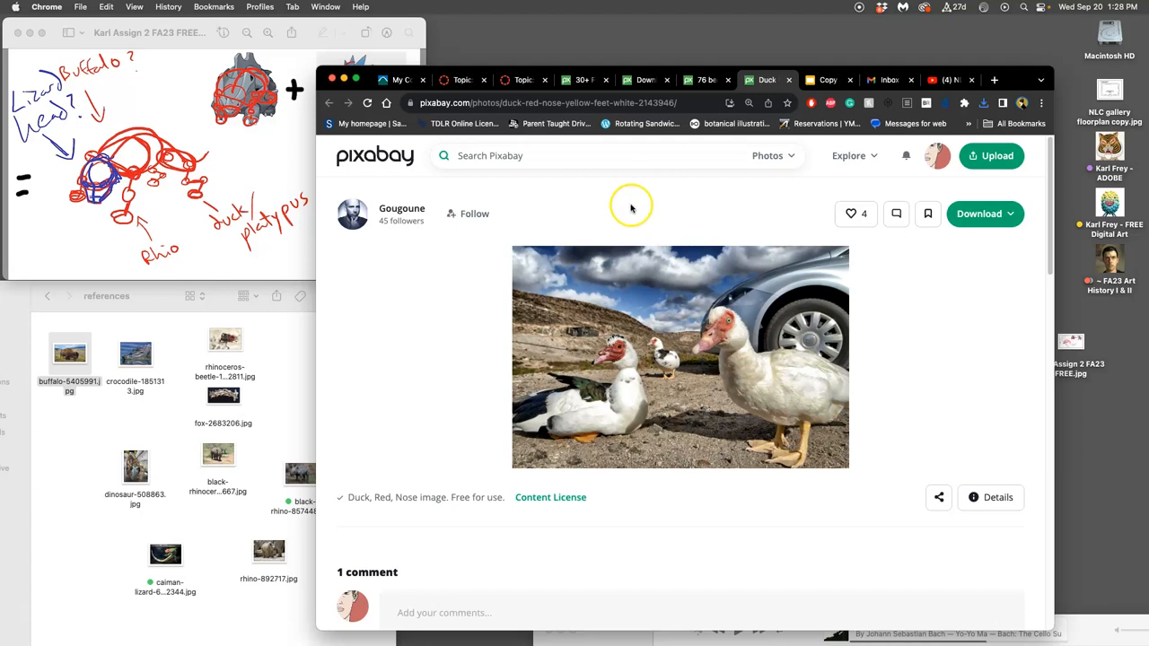
{"action": "left_click", "coordinate": [345, 83]}
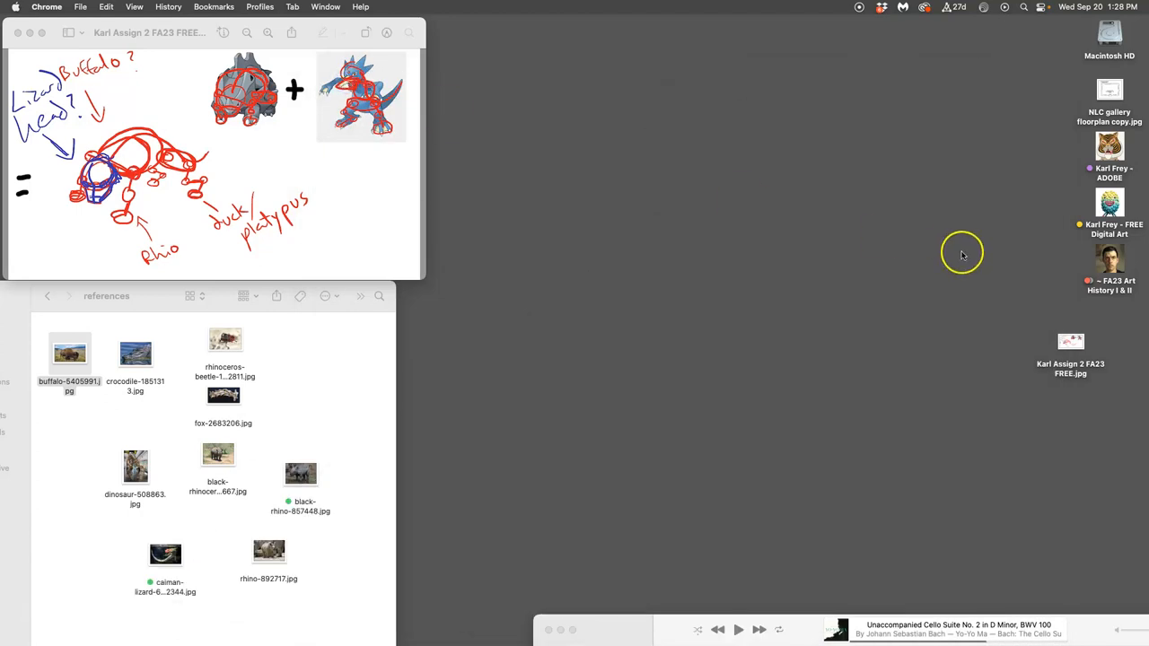
{"action": "mouse_move", "coordinate": [1071, 345]}
{"action": "left_mouse_down"}
{"action": "mouse_move", "coordinate": [1052, 293]}
{"action": "mouse_move", "coordinate": [1096, 334]}
{"action": "left_mouse_up"}
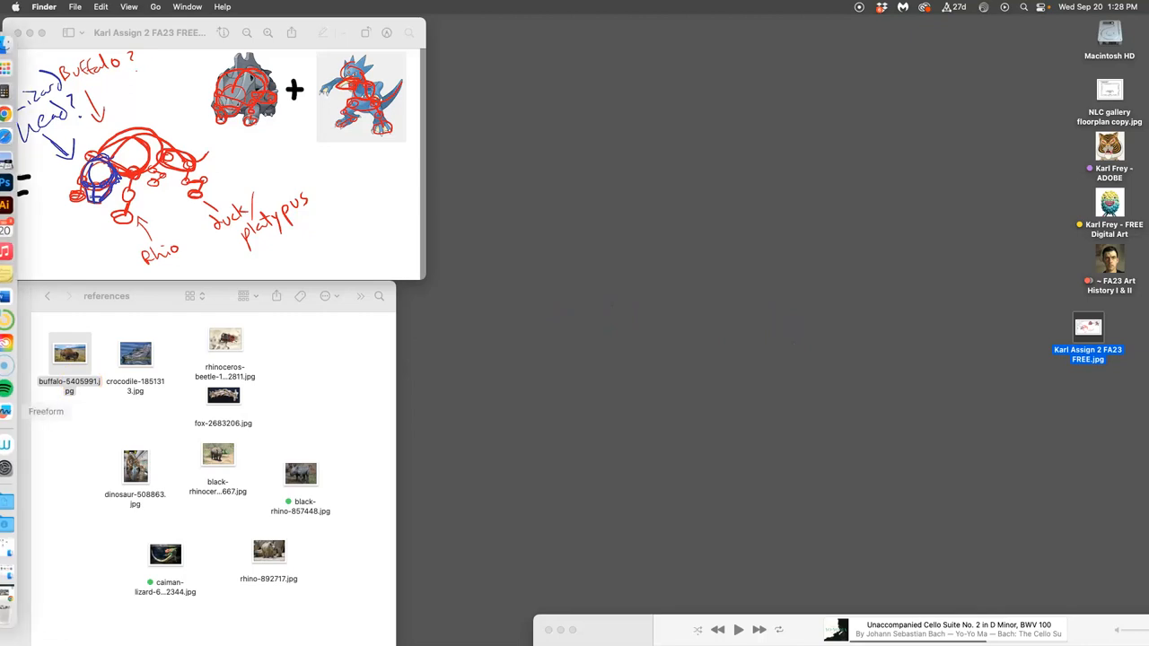
{"action": "mouse_move", "coordinate": [3, 414]}
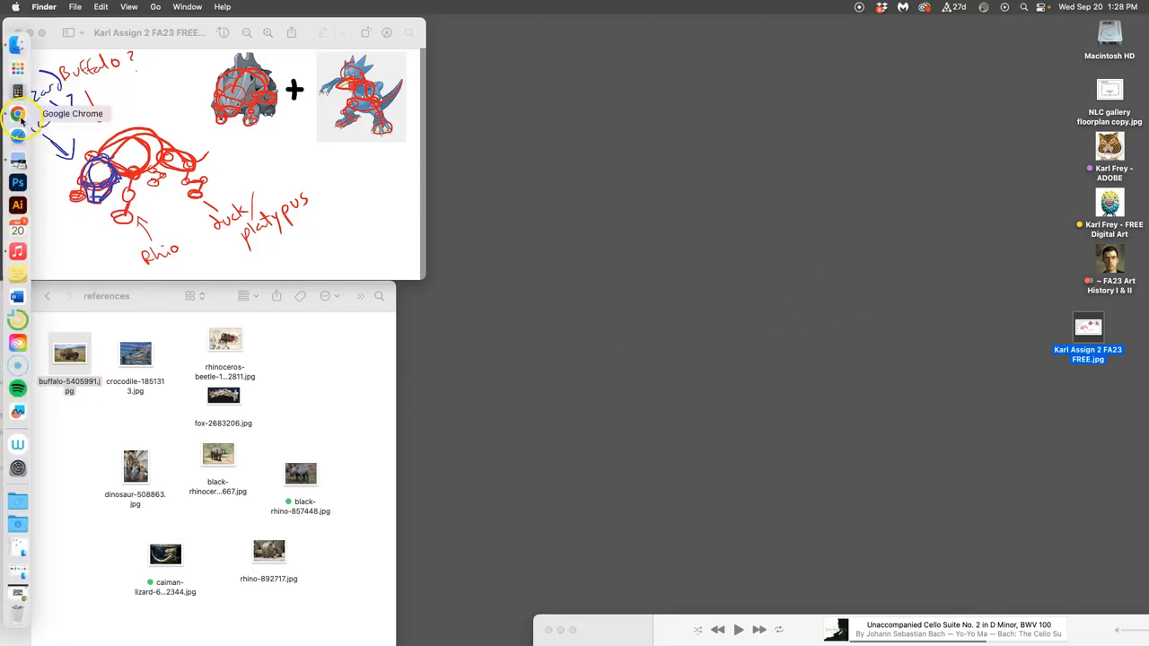
{"action": "left_click", "coordinate": [18, 113]}
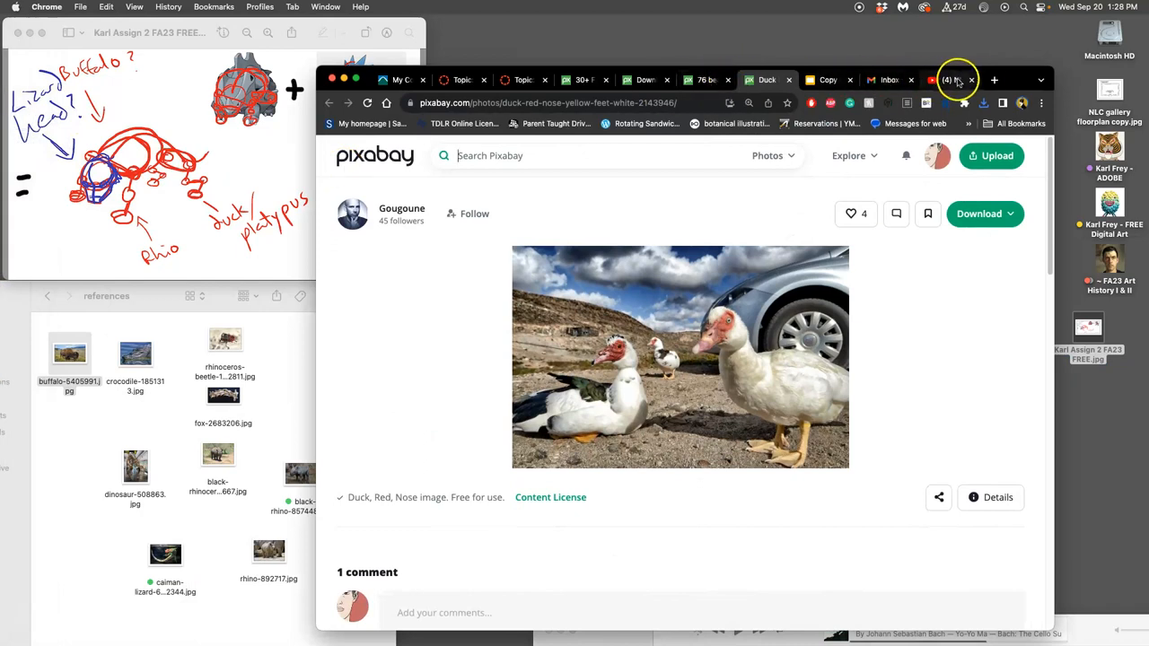
- Load photopea.com in a new tab and drop the sketch JPG from the desktop onto it
{"action": "left_click", "coordinate": [994, 80]}
{"action": "type", "text": "pho"}
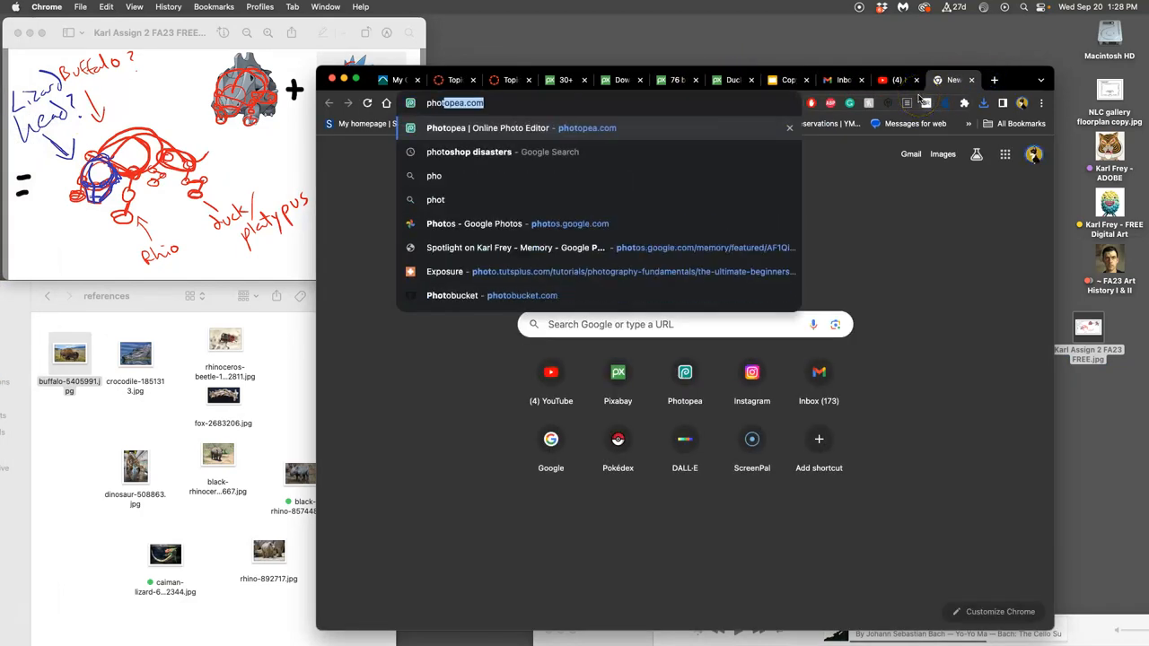
{"action": "type", "text": "topea.com"}
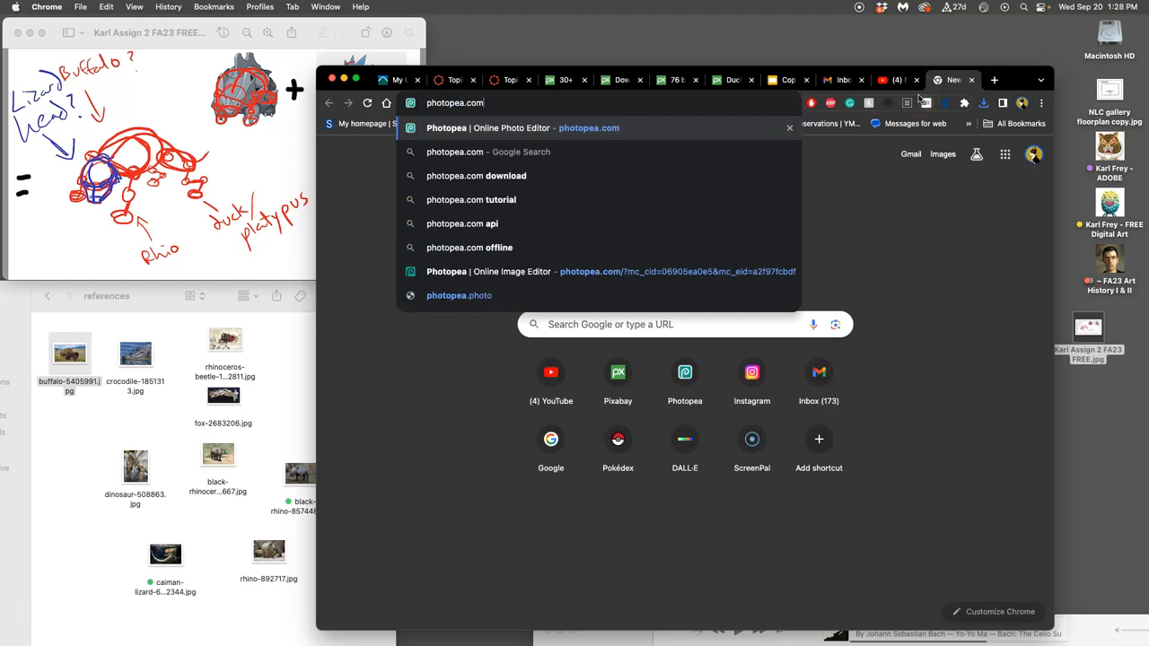
{"action": "key", "text": "Return"}
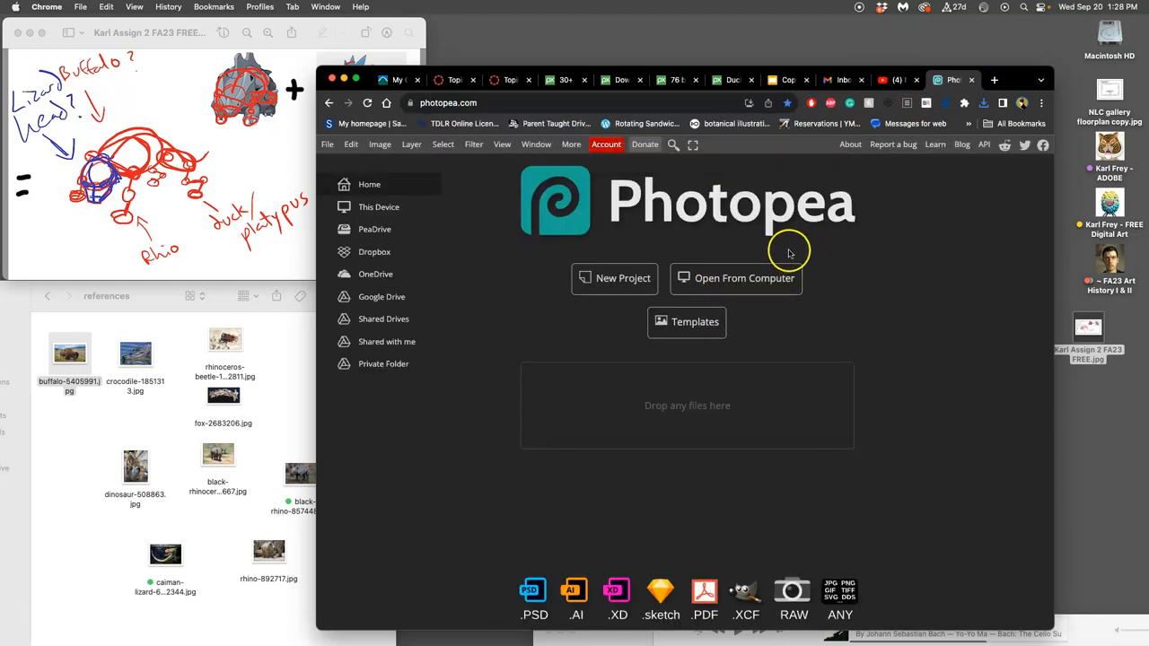
{"action": "left_click_drag", "start_coordinate": [991, 83], "coordinate": [937, 77]}
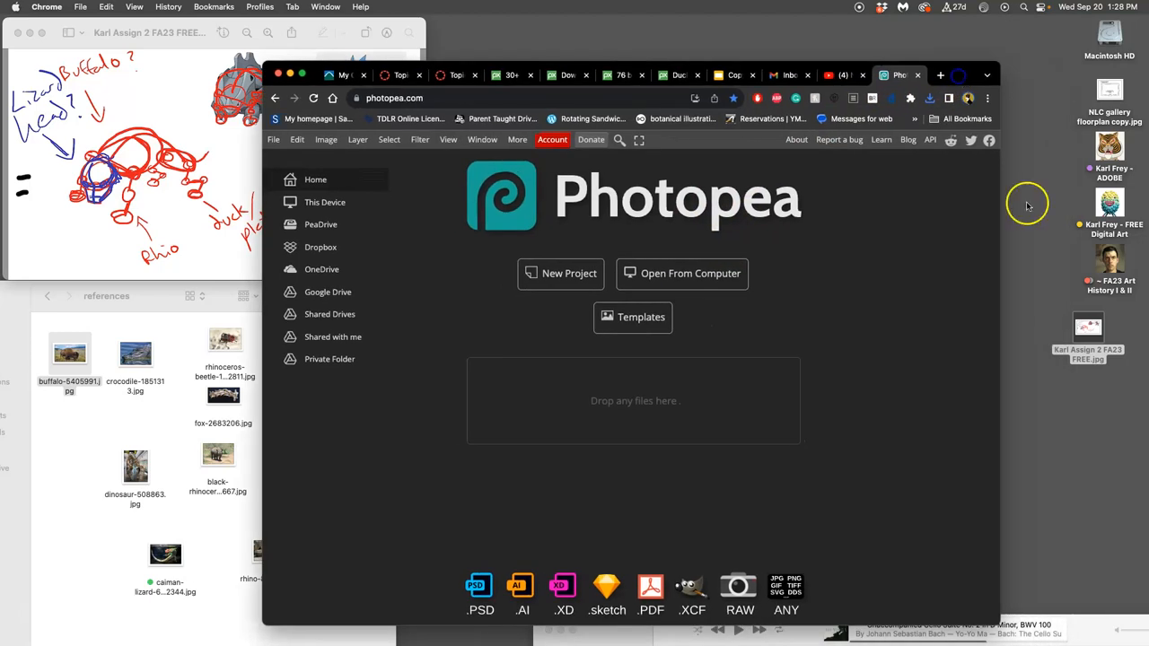
{"action": "left_click_drag", "start_coordinate": [1088, 327], "coordinate": [632, 415]}
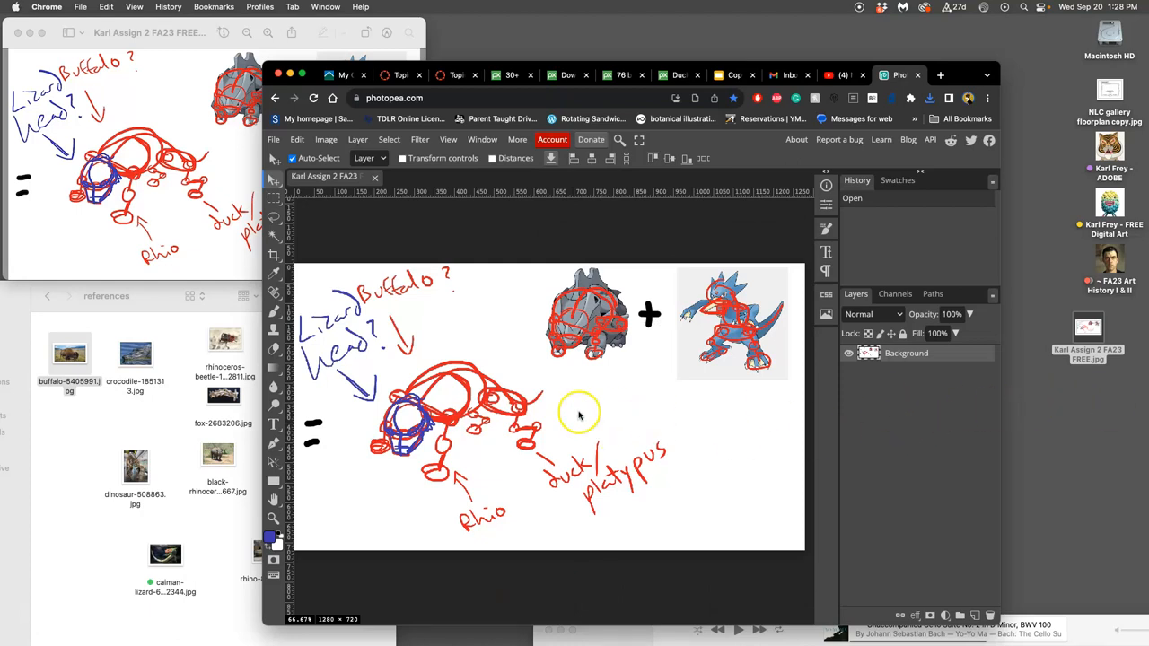
- Crop the sketch tightly around the creature drawing, leaving about 543×381 px
{"action": "left_click", "coordinate": [276, 259]}
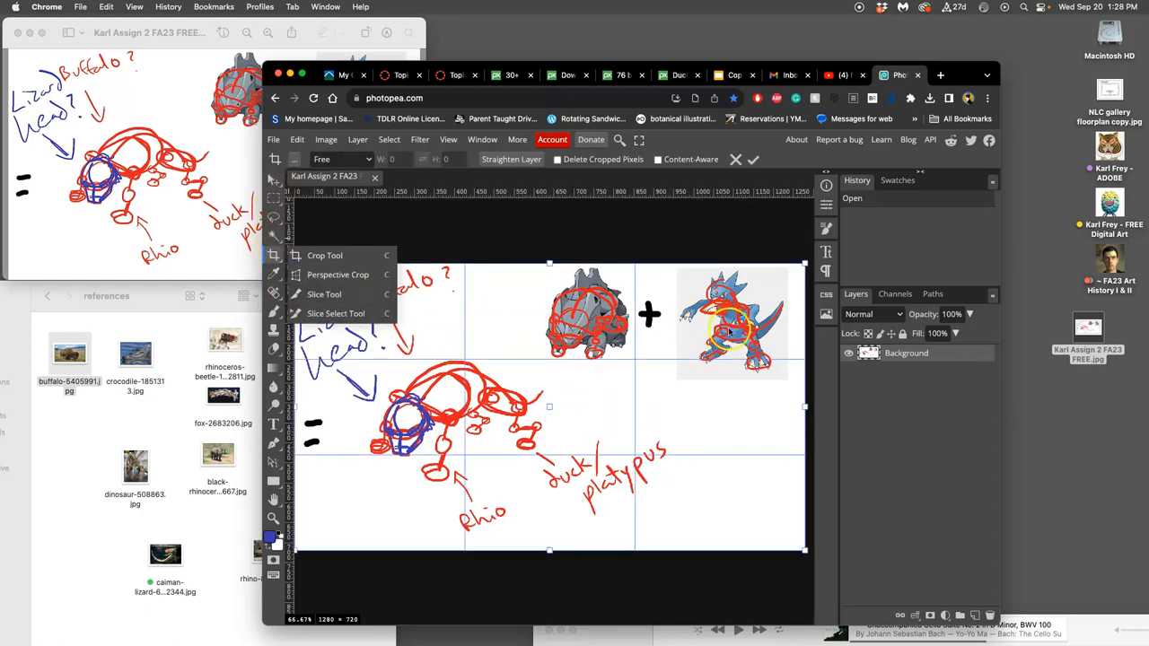
{"action": "left_click_drag", "start_coordinate": [804, 262], "coordinate": [558, 347]}
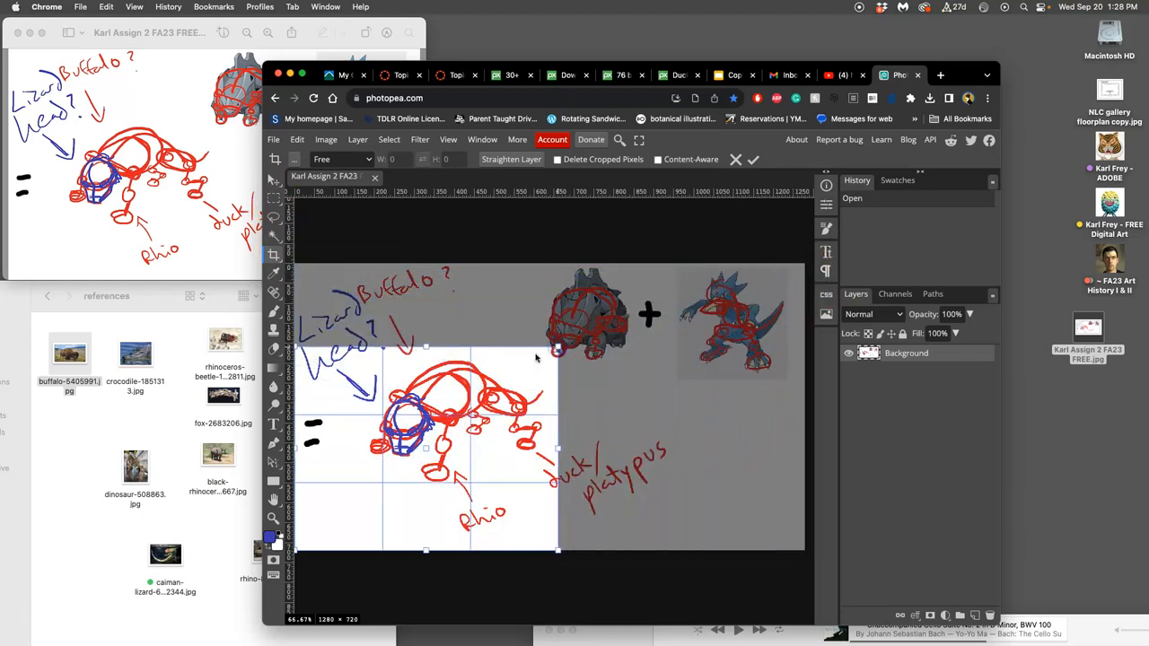
{"action": "scroll", "coordinate": [556, 350], "scroll_direction": "left", "scroll_amount": 2}
{"action": "left_click_drag", "start_coordinate": [334, 549], "coordinate": [384, 504]}
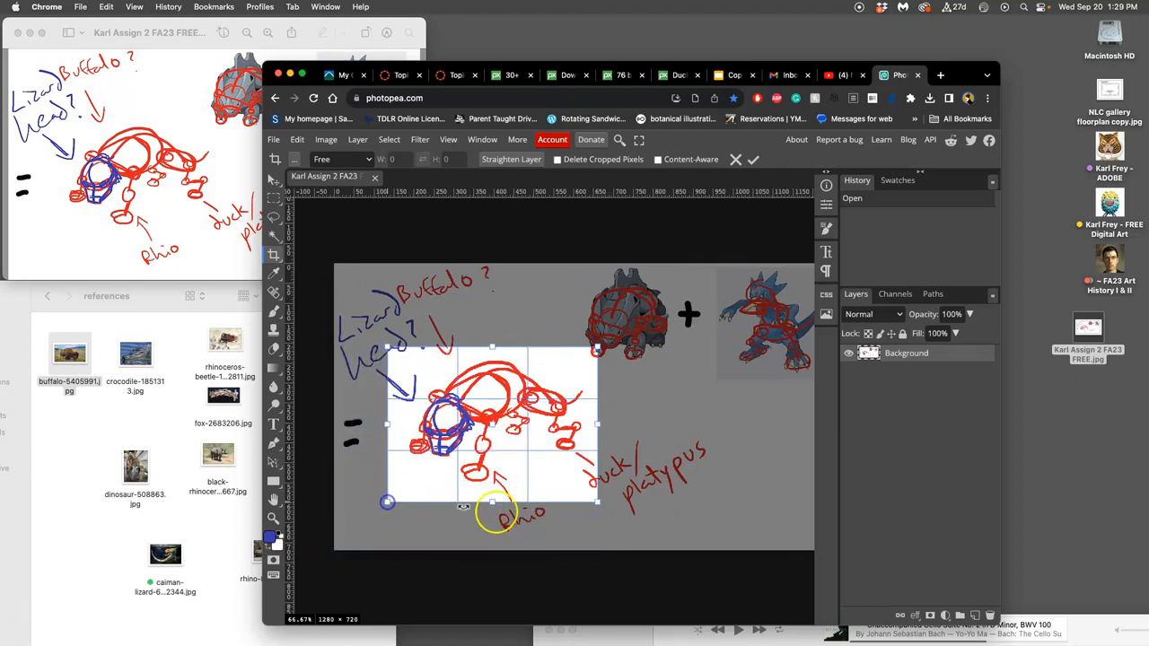
{"action": "left_click_drag", "start_coordinate": [600, 507], "coordinate": [604, 499]}
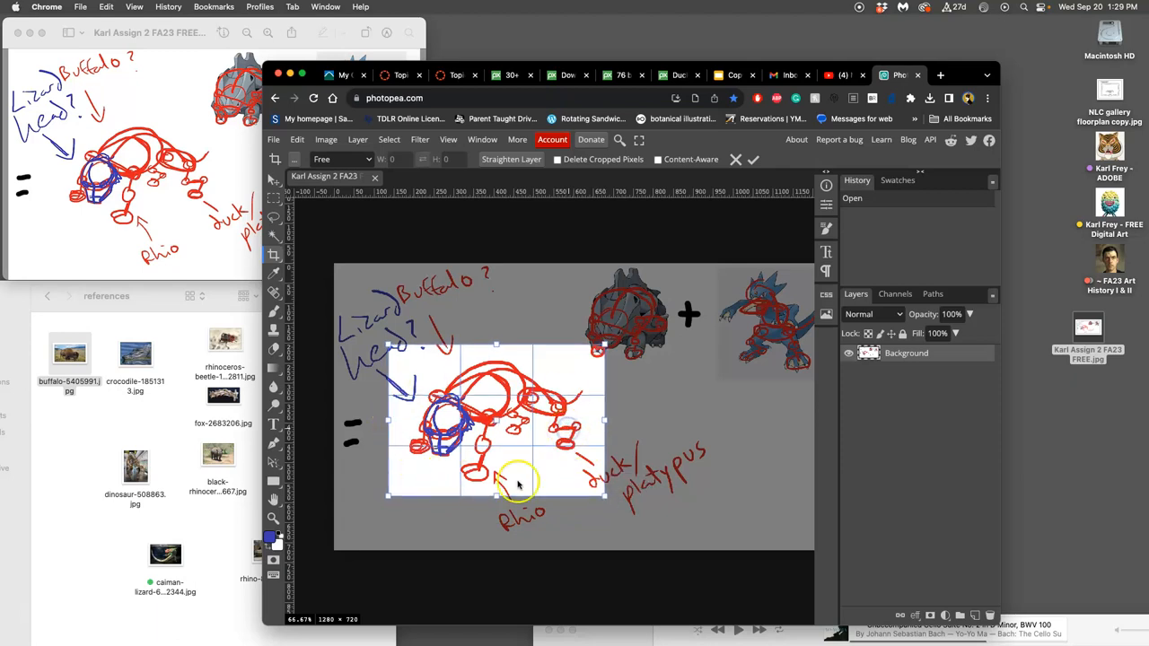
{"action": "double_click", "coordinate": [538, 459]}
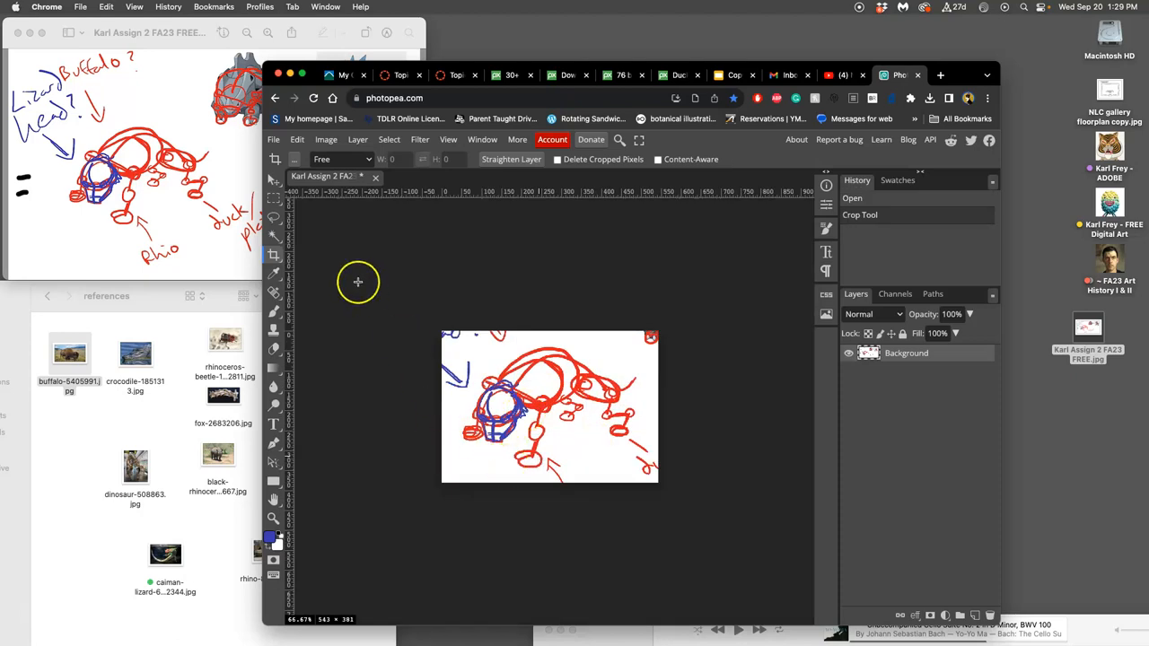
- Drag guides from the rulers onto the sketch's top, bottom, left and right edges
{"action": "left_click", "coordinate": [274, 181]}
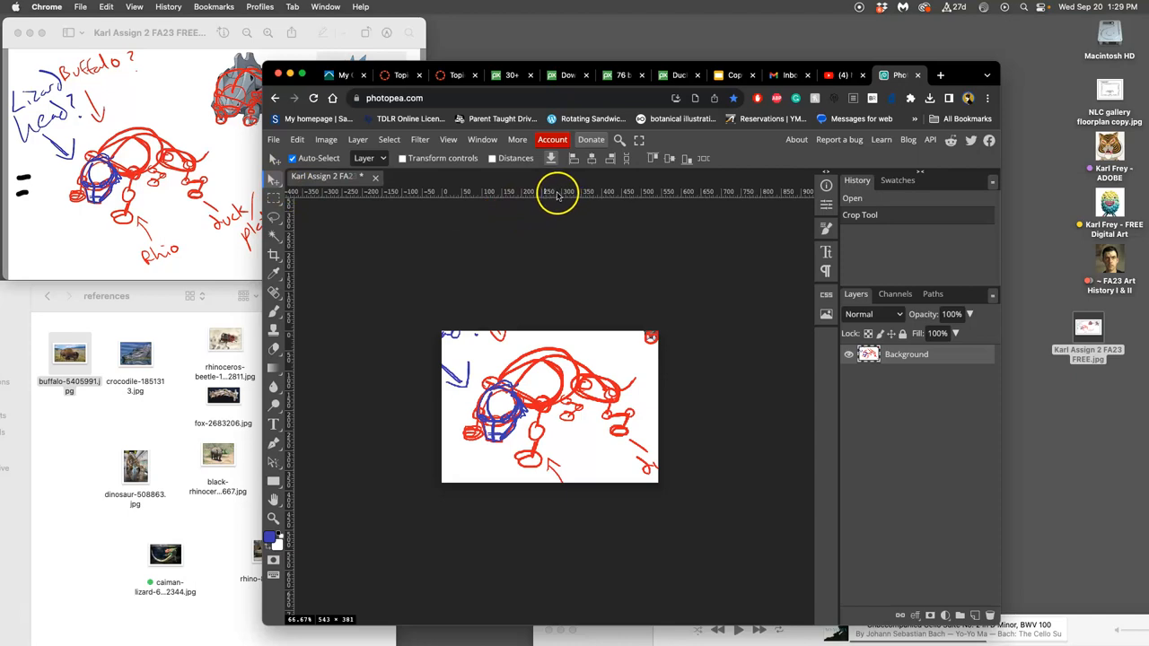
{"action": "left_click_drag", "start_coordinate": [557, 195], "coordinate": [556, 332]}
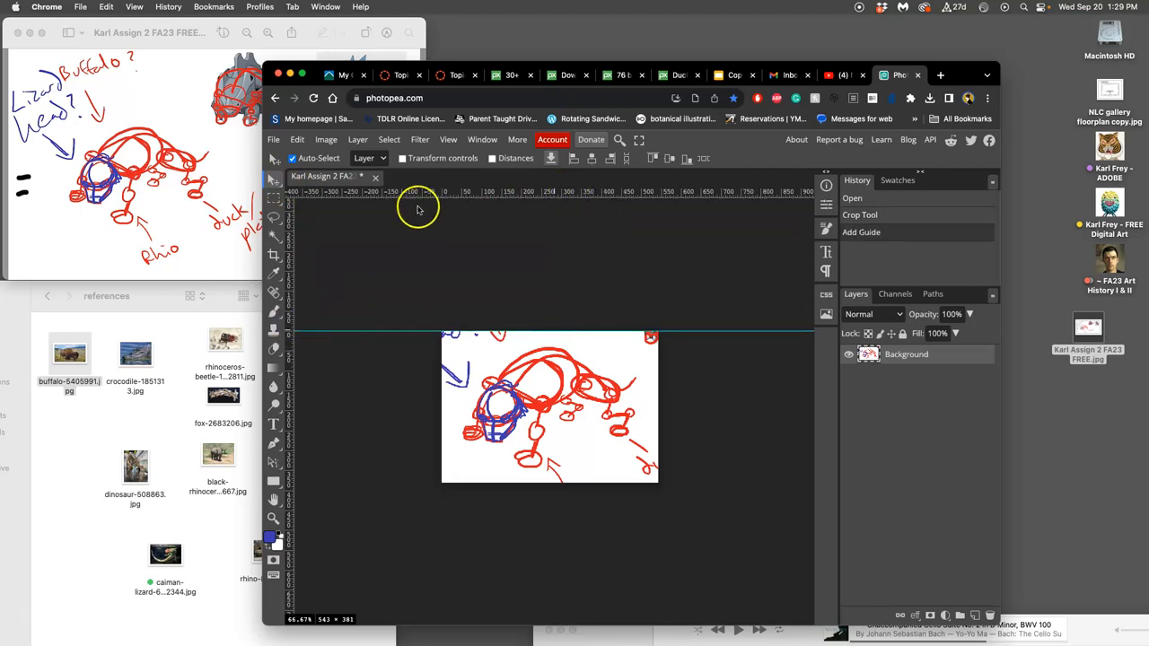
{"action": "left_click_drag", "start_coordinate": [455, 193], "coordinate": [469, 483]}
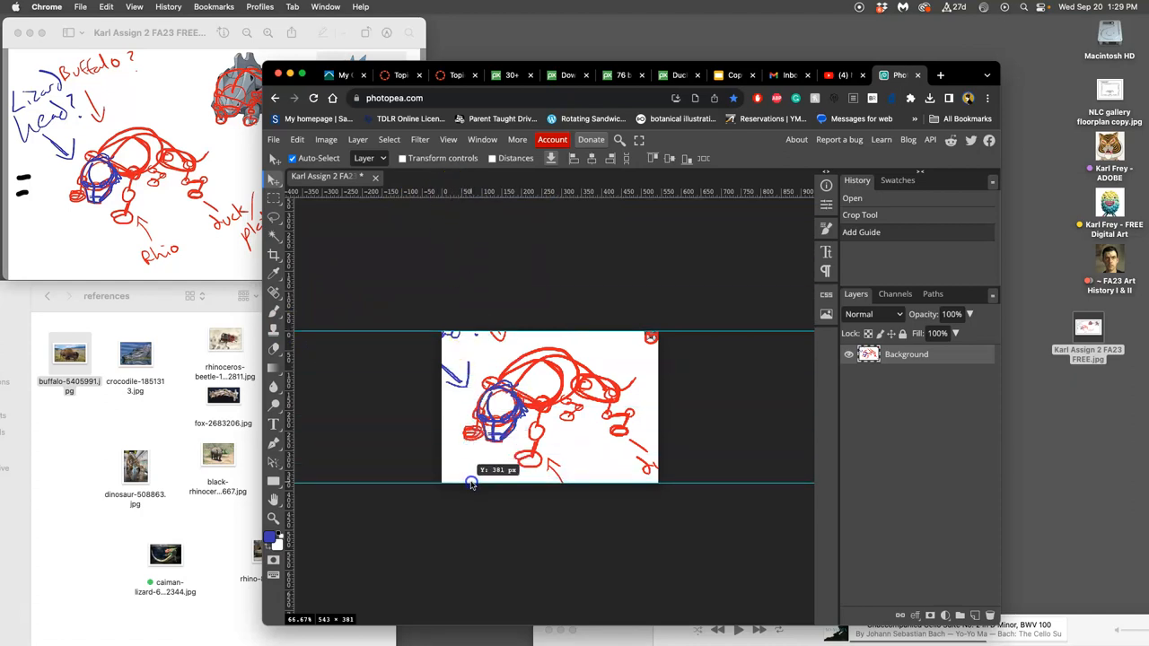
{"action": "left_click_drag", "start_coordinate": [291, 394], "coordinate": [441, 407]}
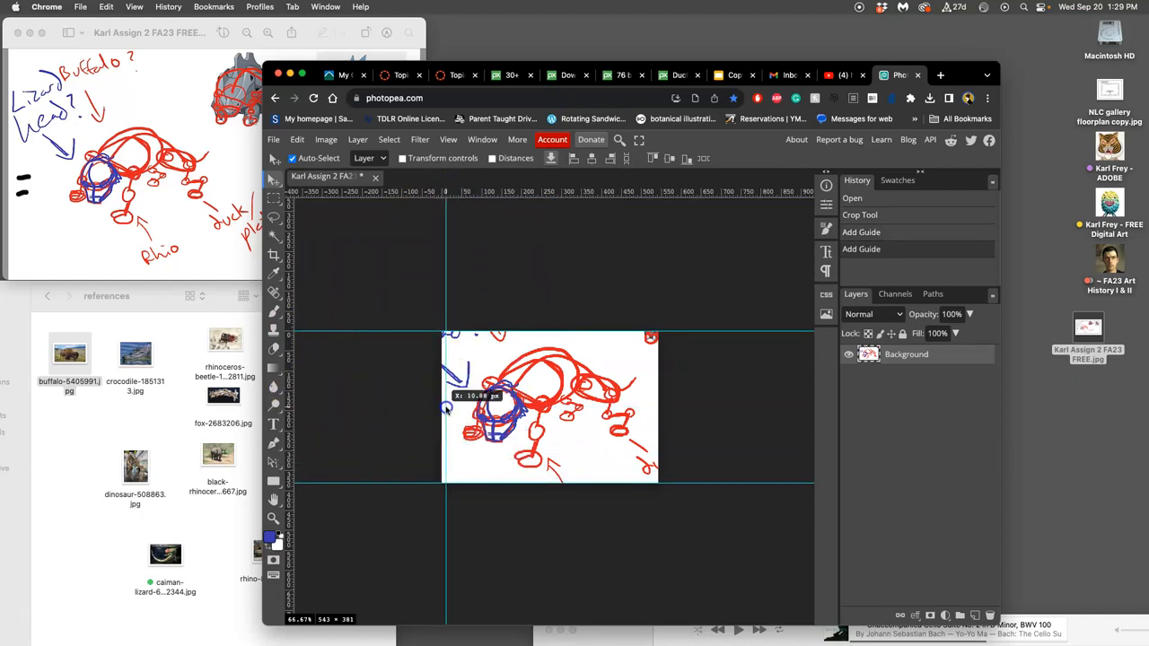
{"action": "left_click_drag", "start_coordinate": [290, 377], "coordinate": [658, 404]}
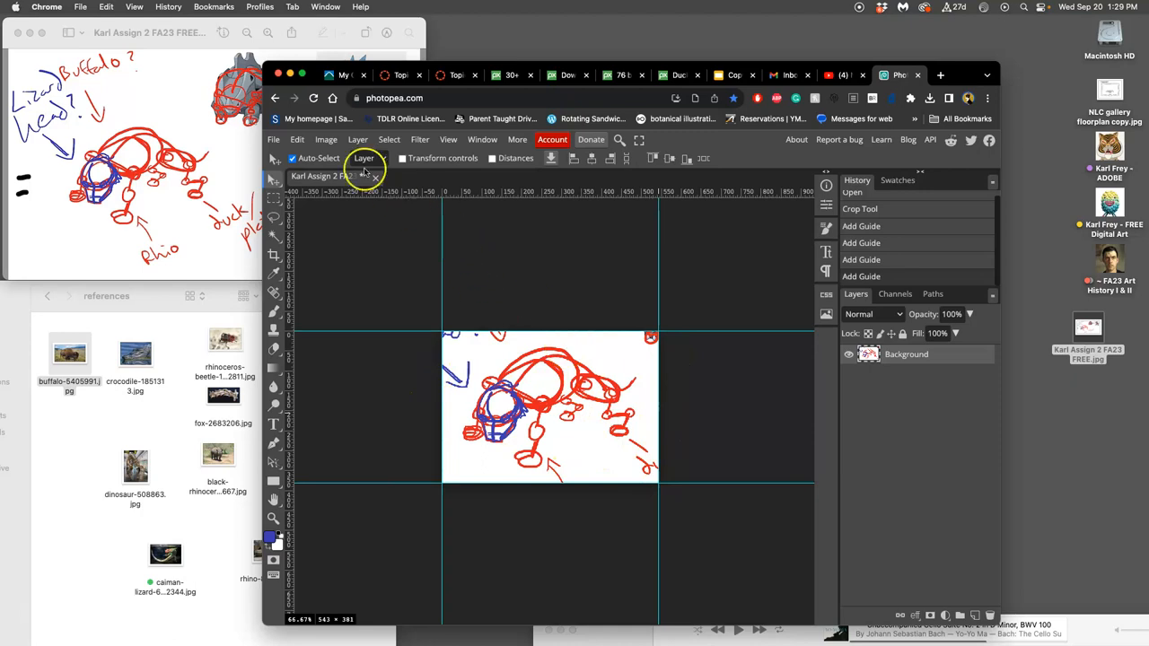
- Resize the image in inches to height 8 (width 11.40) at 350 DPI with resampling
{"action": "left_click", "coordinate": [326, 139]}
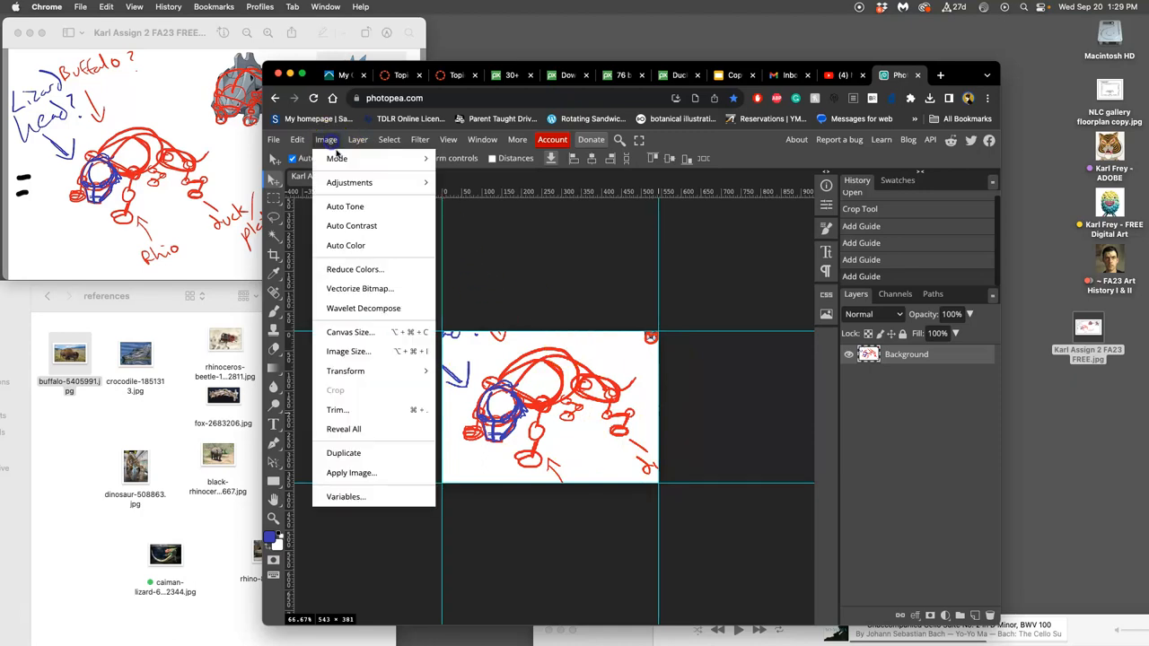
{"action": "left_click", "coordinate": [354, 347]}
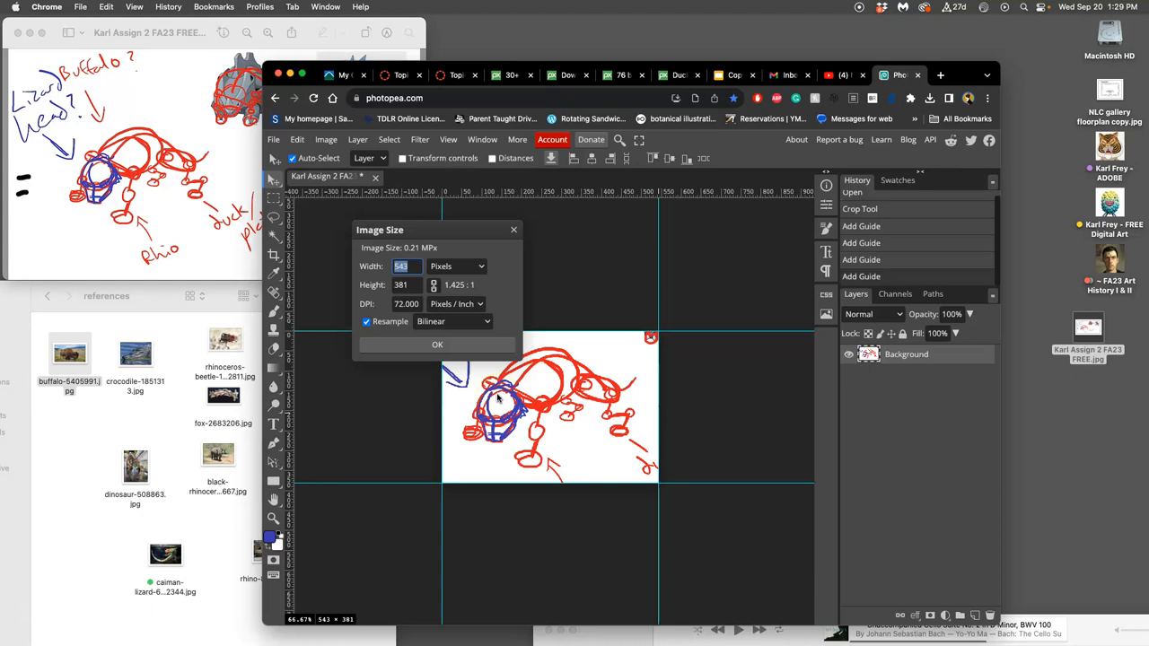
{"action": "left_click", "coordinate": [456, 266]}
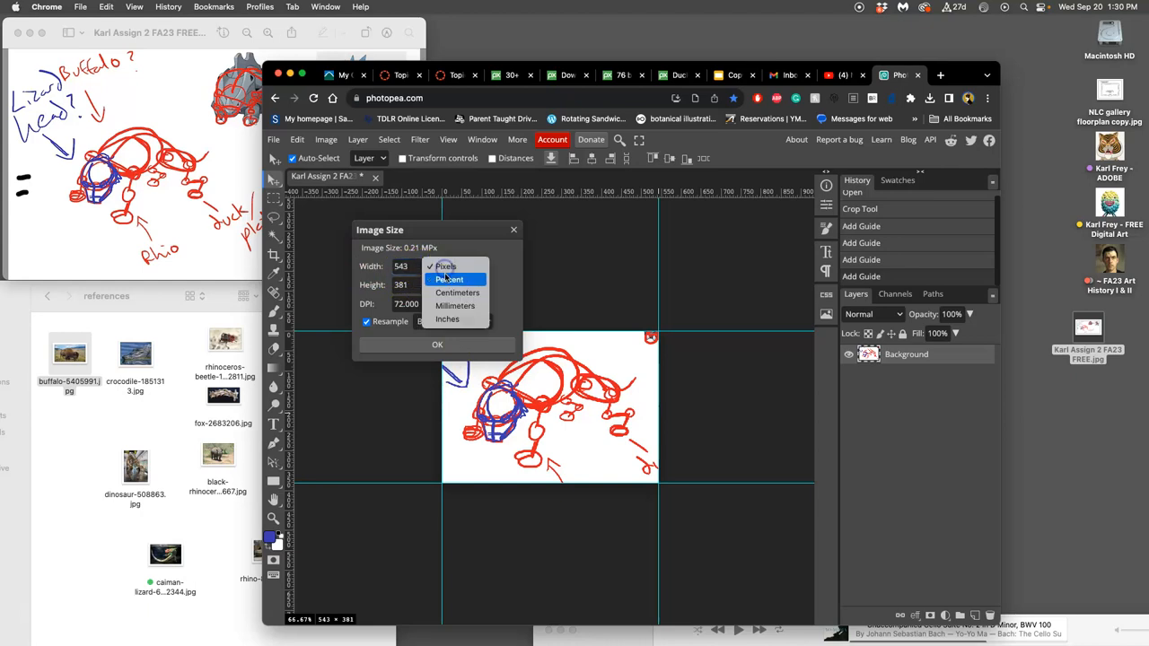
{"action": "left_click", "coordinate": [447, 319]}
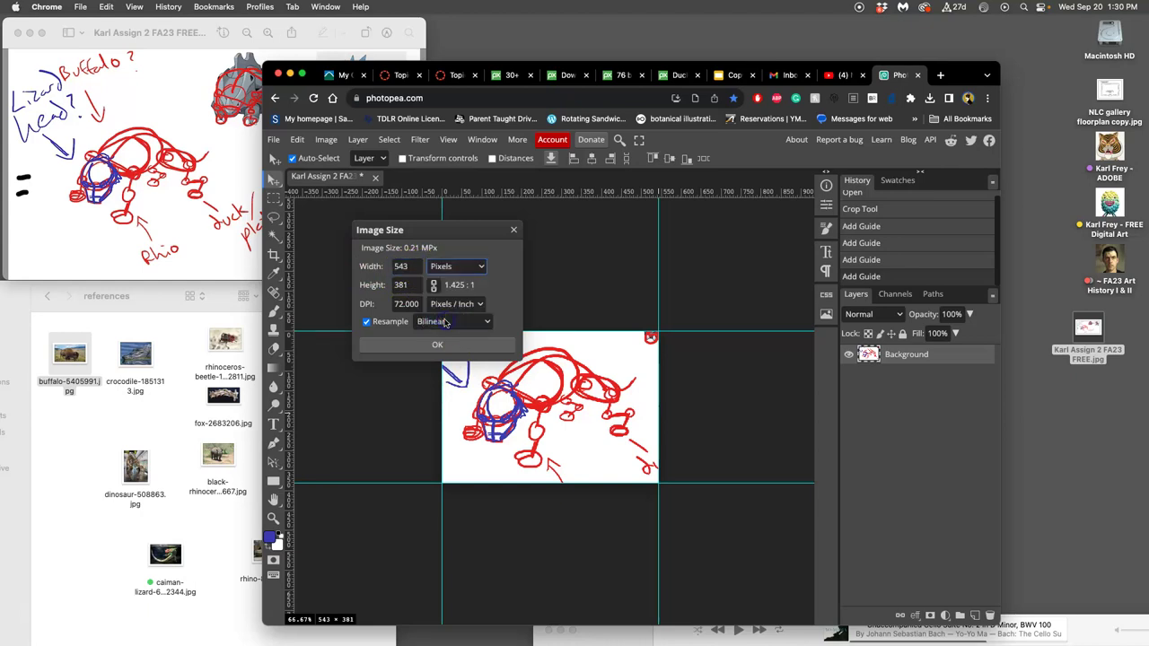
{"action": "double_click", "coordinate": [402, 286]}
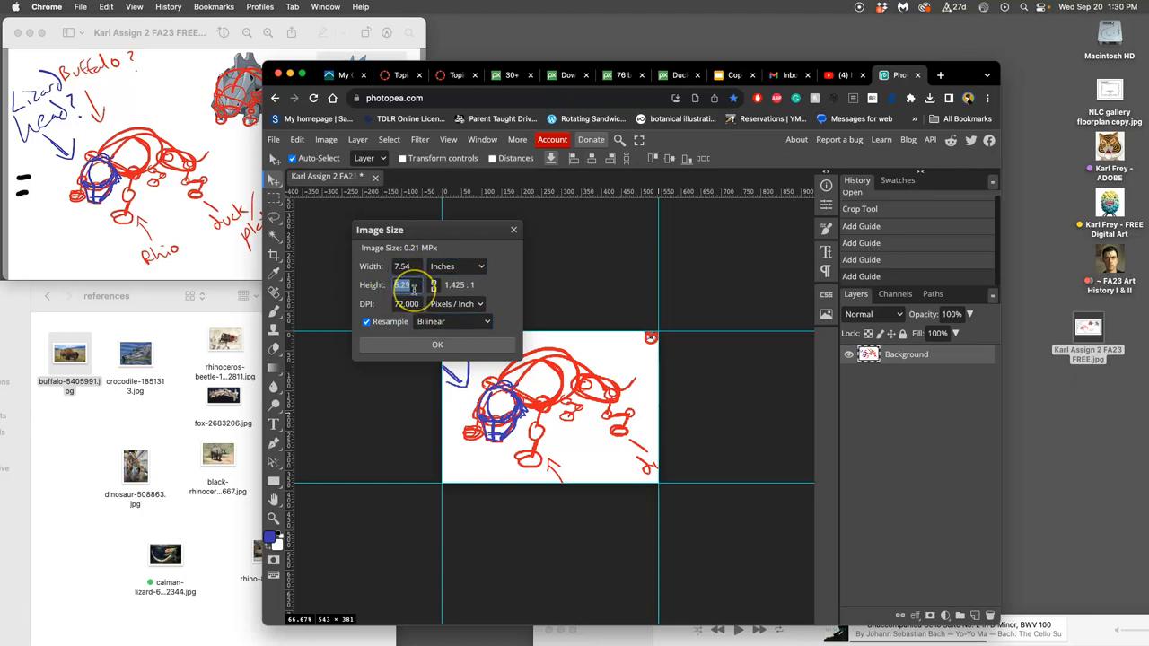
{"action": "type", "text": "8"}
{"action": "key", "text": "Return"}
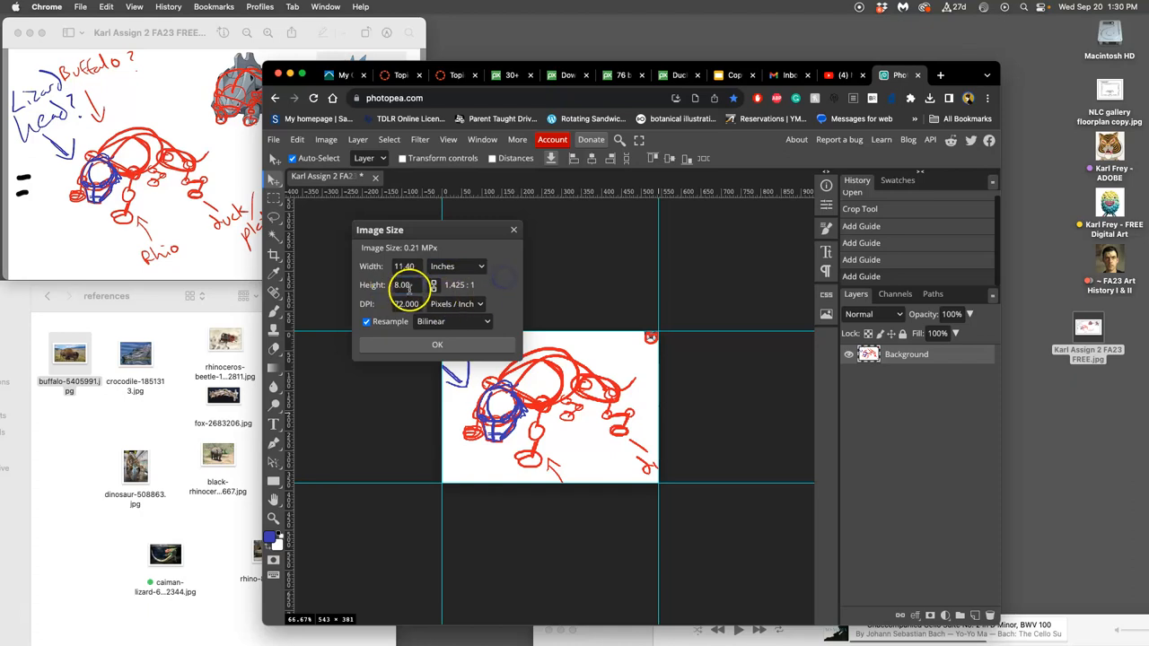
{"action": "left_click", "coordinate": [405, 285]}
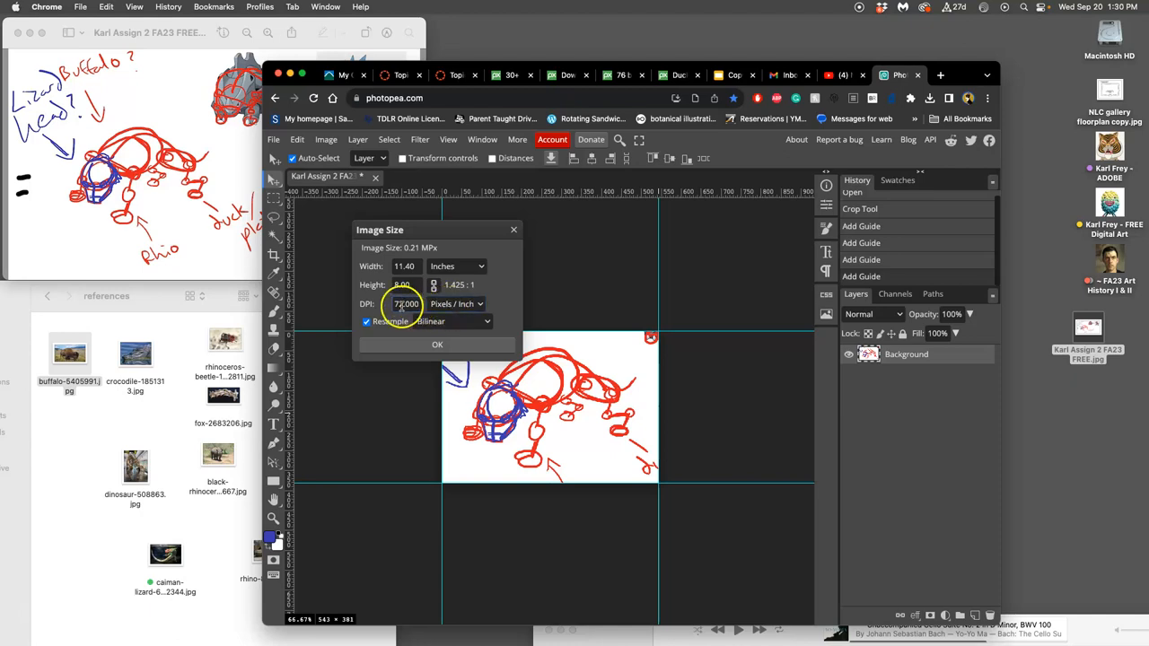
{"action": "double_click", "coordinate": [399, 305]}
{"action": "type", "text": "350.000"}
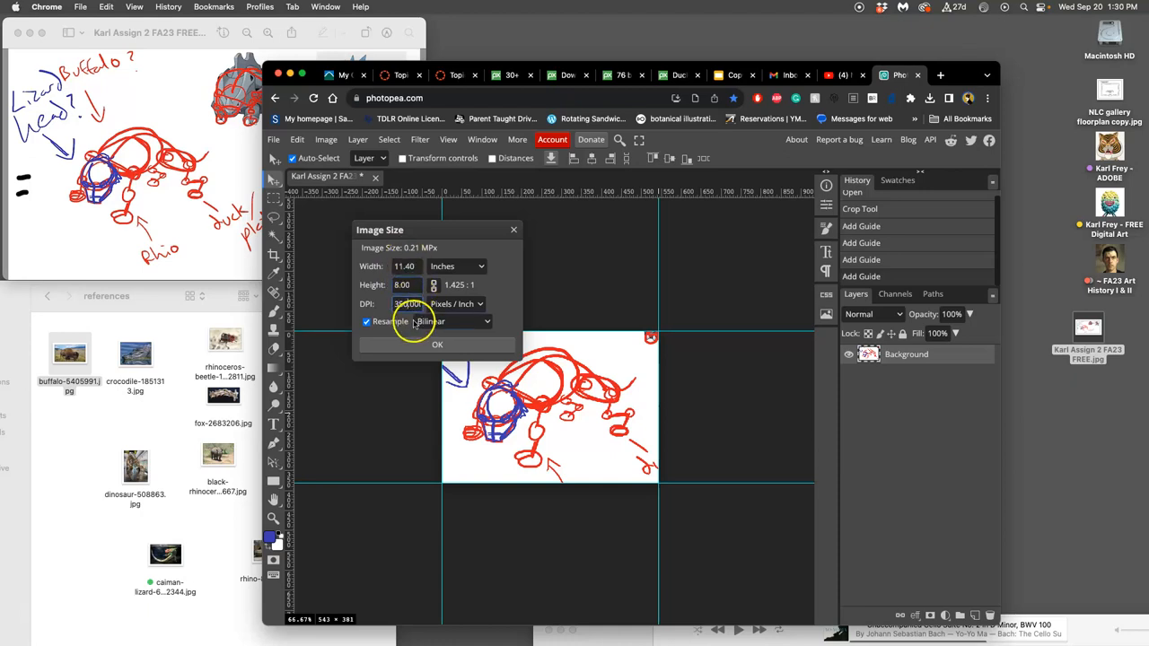
{"action": "left_click", "coordinate": [437, 344]}
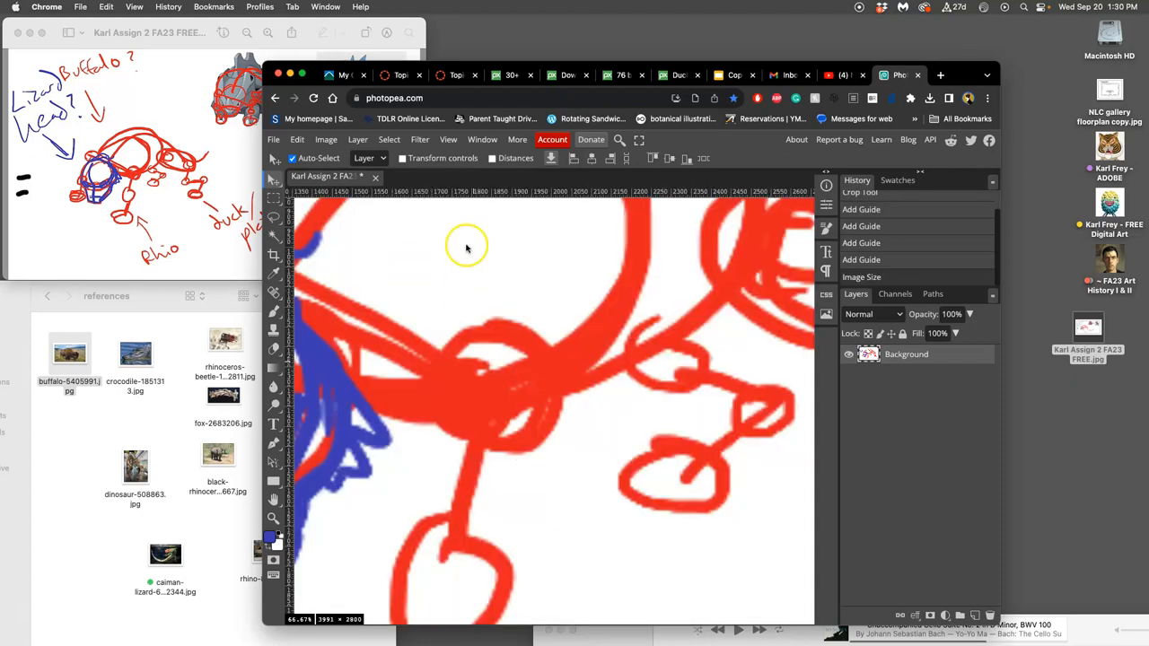
{"action": "scroll", "coordinate": [477, 350], "scroll_direction": "down", "scroll_amount": 2}
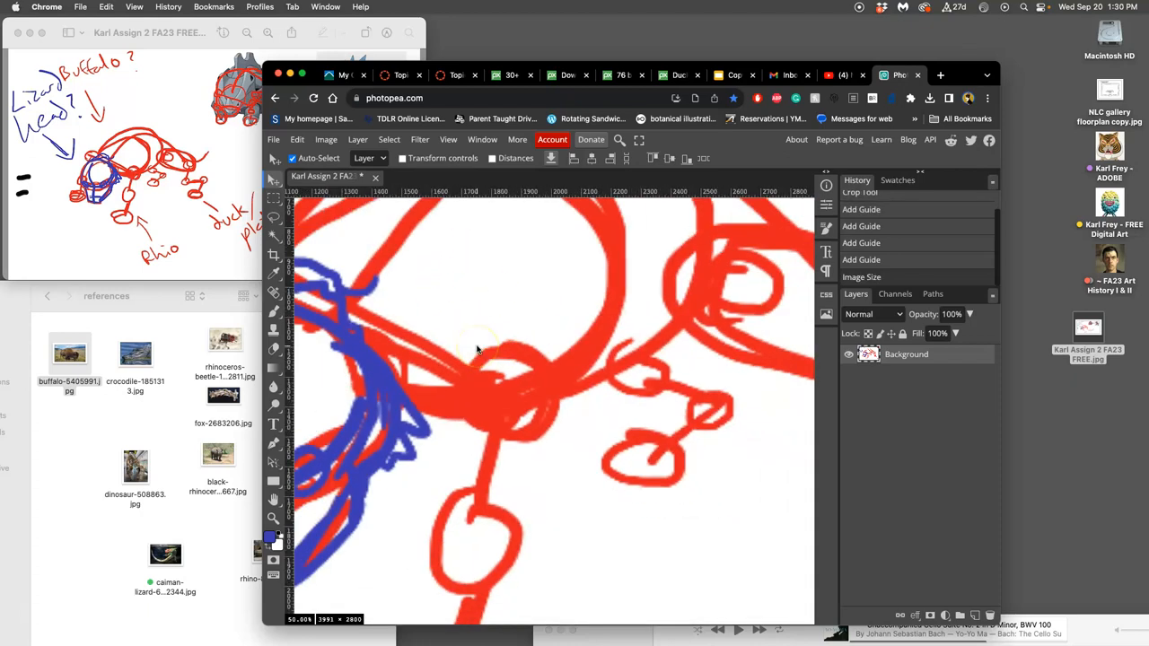
{"action": "scroll", "coordinate": [478, 350], "scroll_direction": "down", "scroll_amount": 2}
{"action": "scroll", "coordinate": [478, 350], "scroll_direction": "down", "scroll_amount": 2}
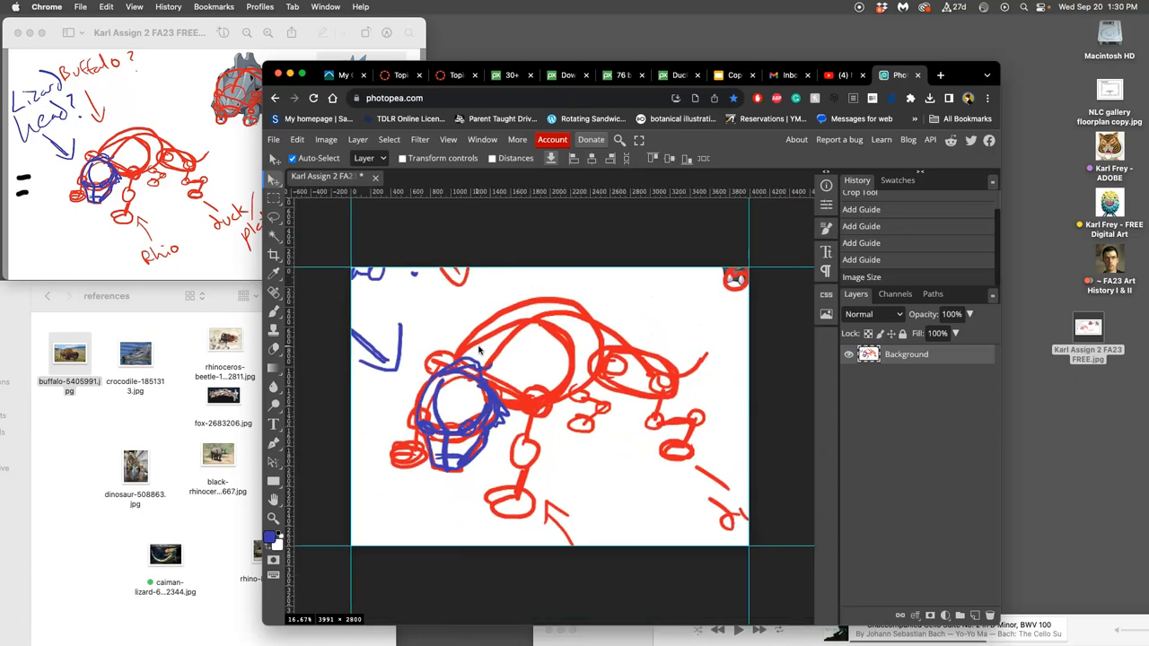
{"action": "scroll", "coordinate": [491, 350], "scroll_direction": "down", "scroll_amount": 2}
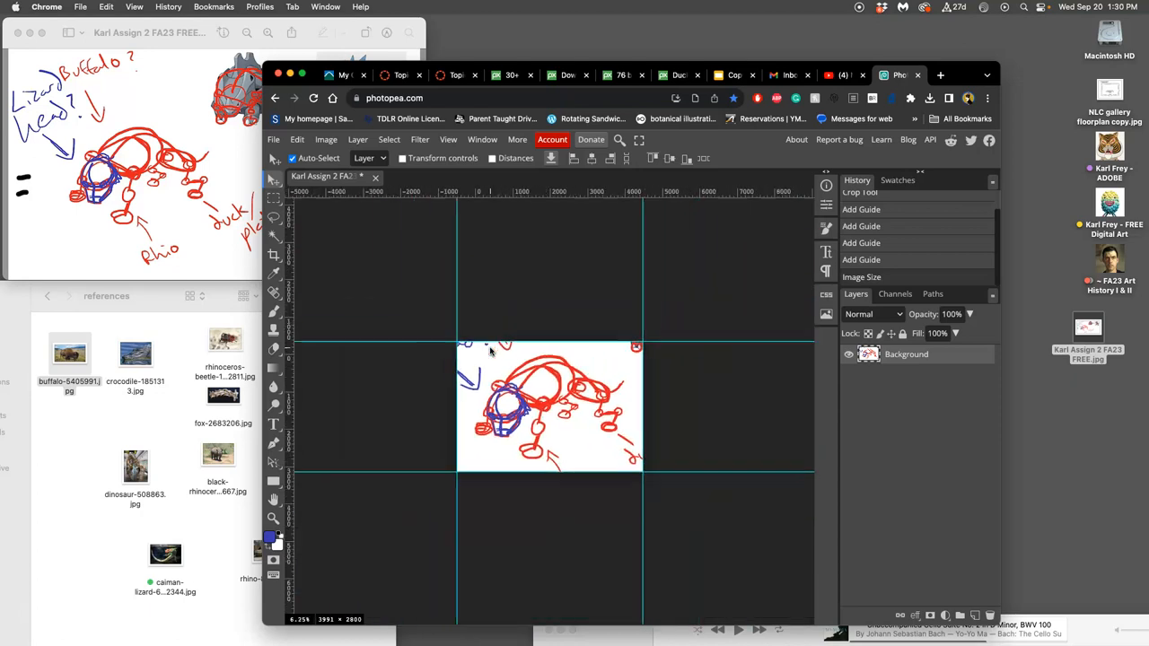
{"action": "scroll", "coordinate": [490, 350], "scroll_direction": "down", "scroll_amount": 1}
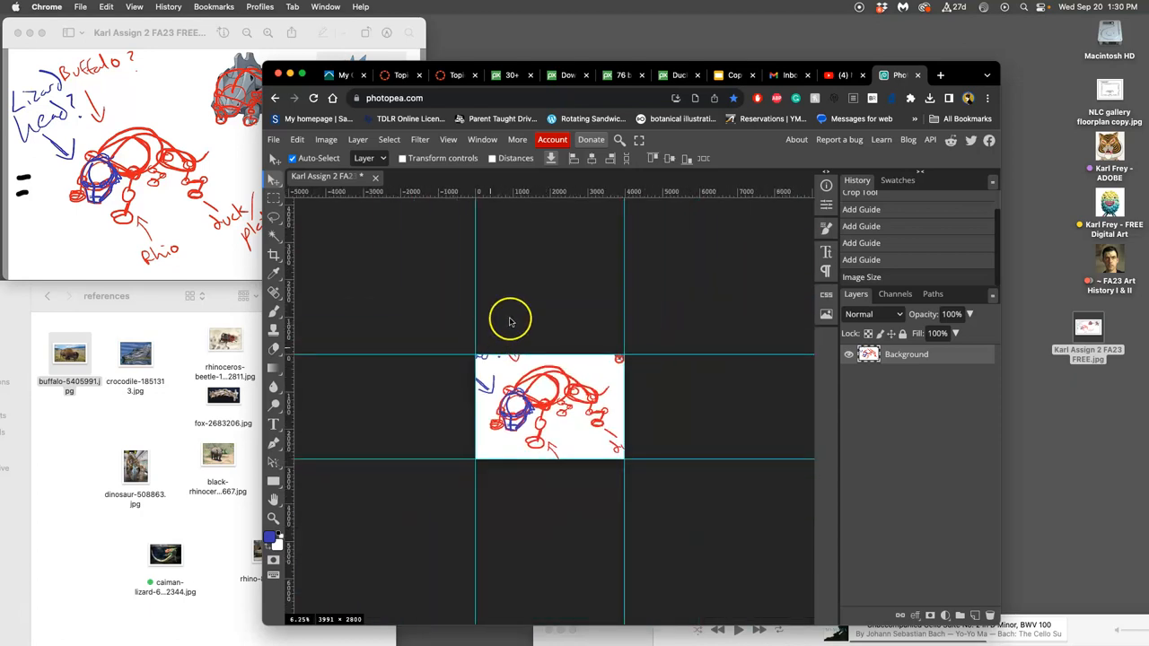
{"action": "left_click", "coordinate": [326, 140]}
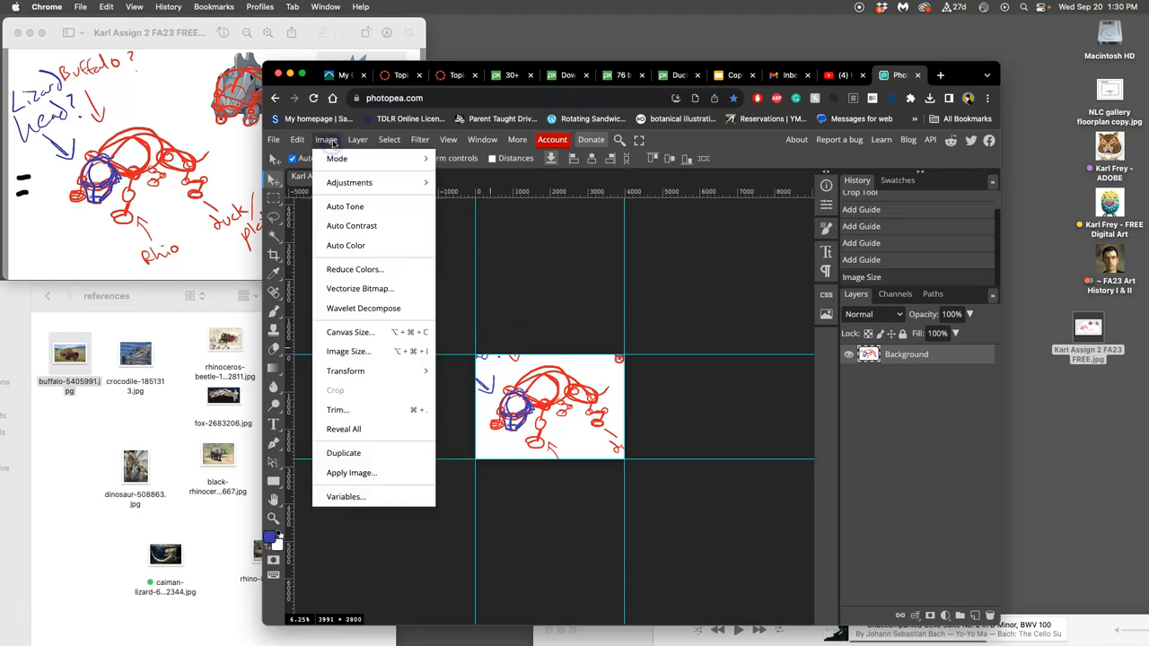
{"action": "left_click", "coordinate": [347, 351]}
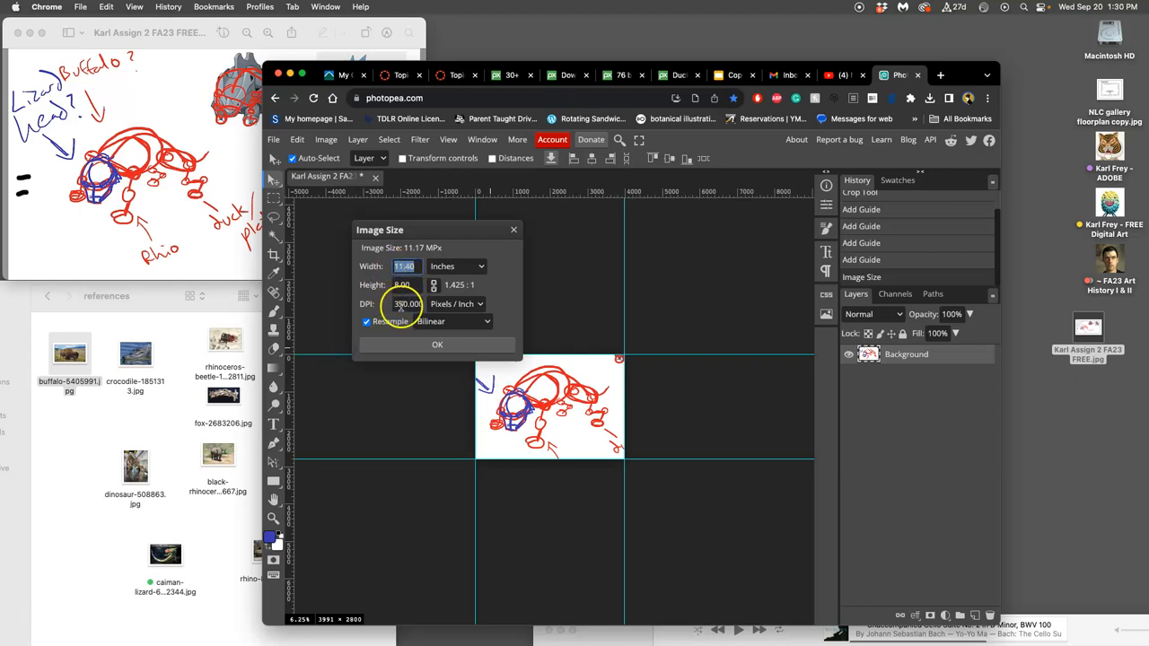
{"action": "left_click", "coordinate": [514, 232]}
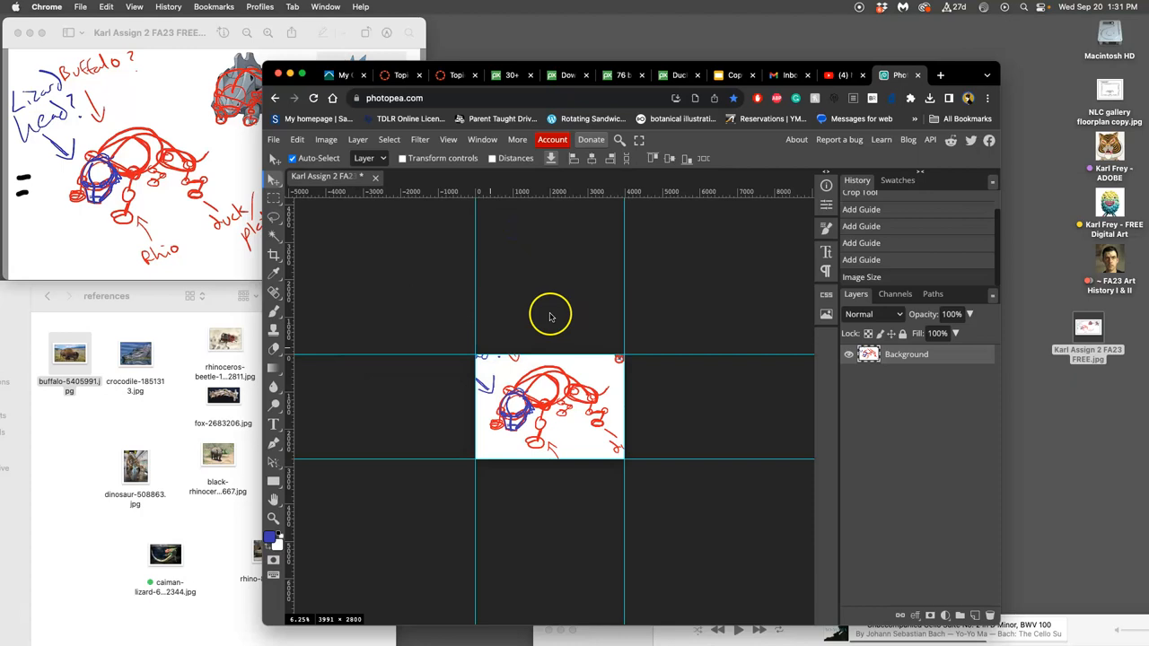
{"action": "left_click_drag", "start_coordinate": [547, 315], "coordinate": [718, 269]}
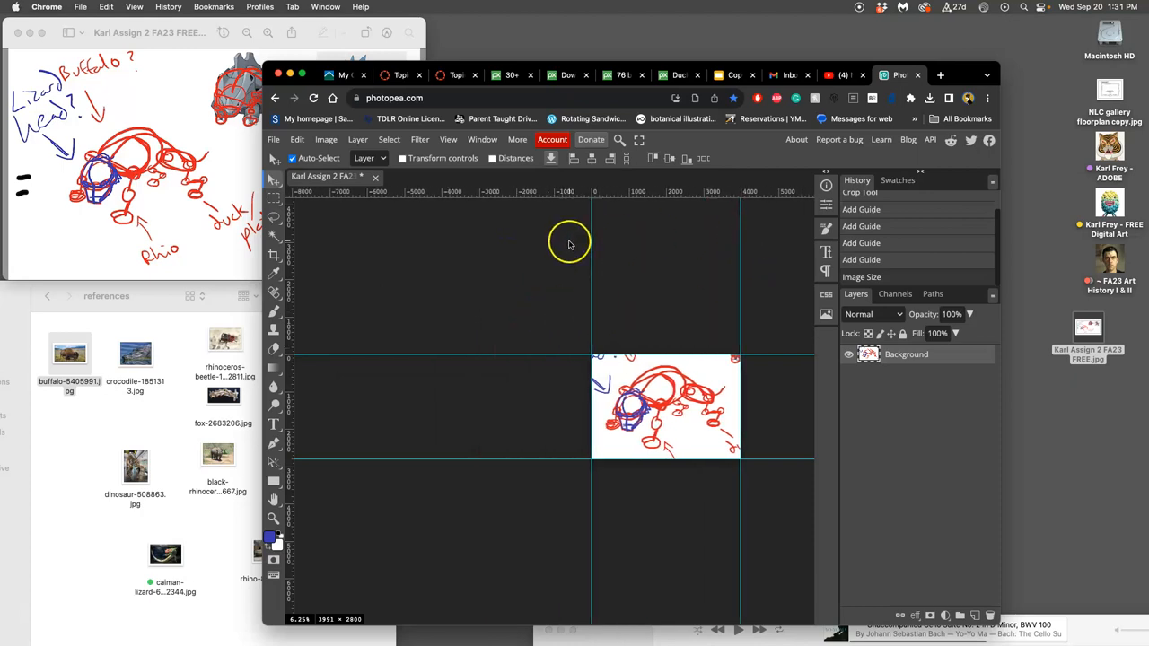
{"action": "left_click_drag", "start_coordinate": [610, 269], "coordinate": [568, 244]}
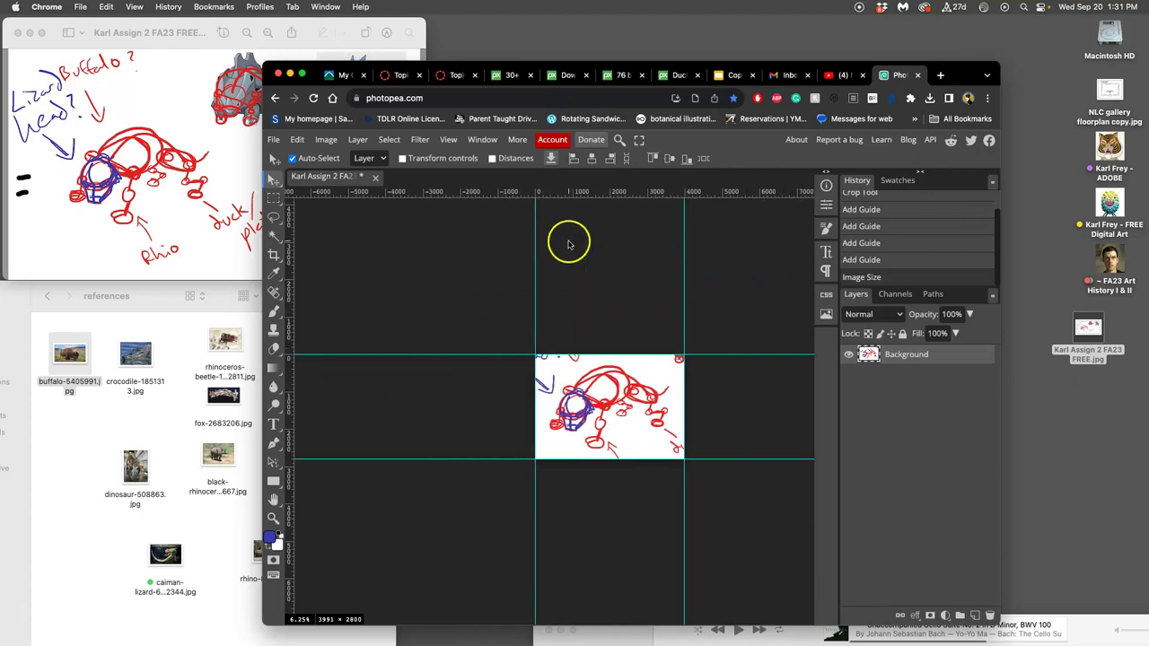
- Set the canvas size in inches to width 40 and height 30
{"action": "left_click", "coordinate": [326, 140]}
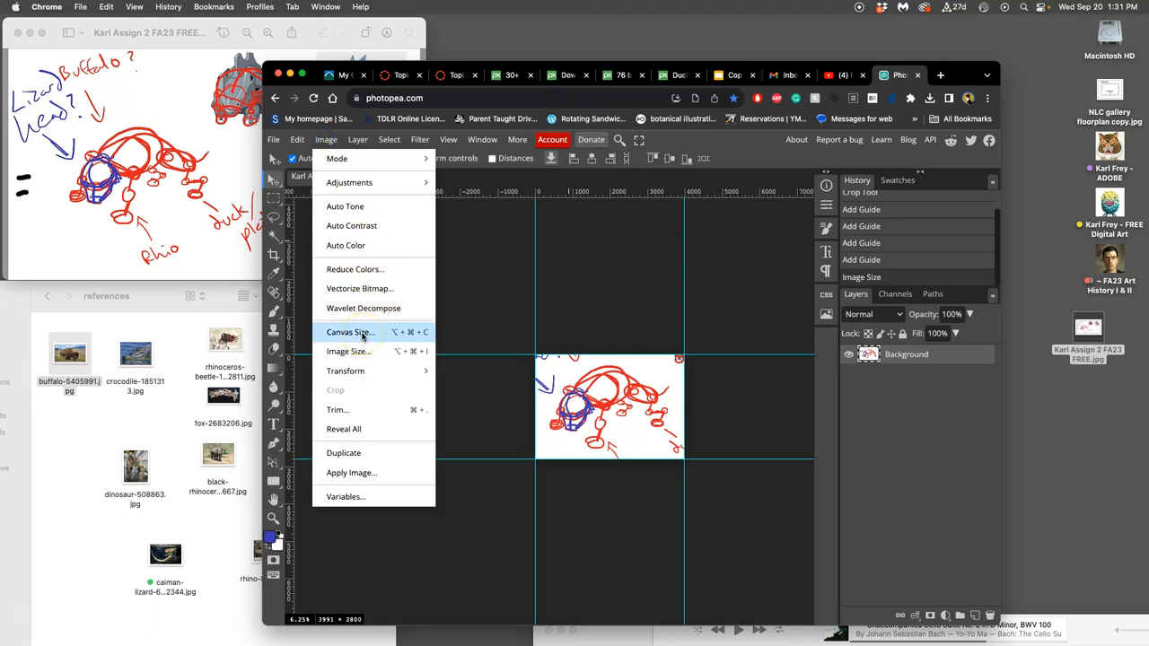
{"action": "left_click", "coordinate": [361, 335]}
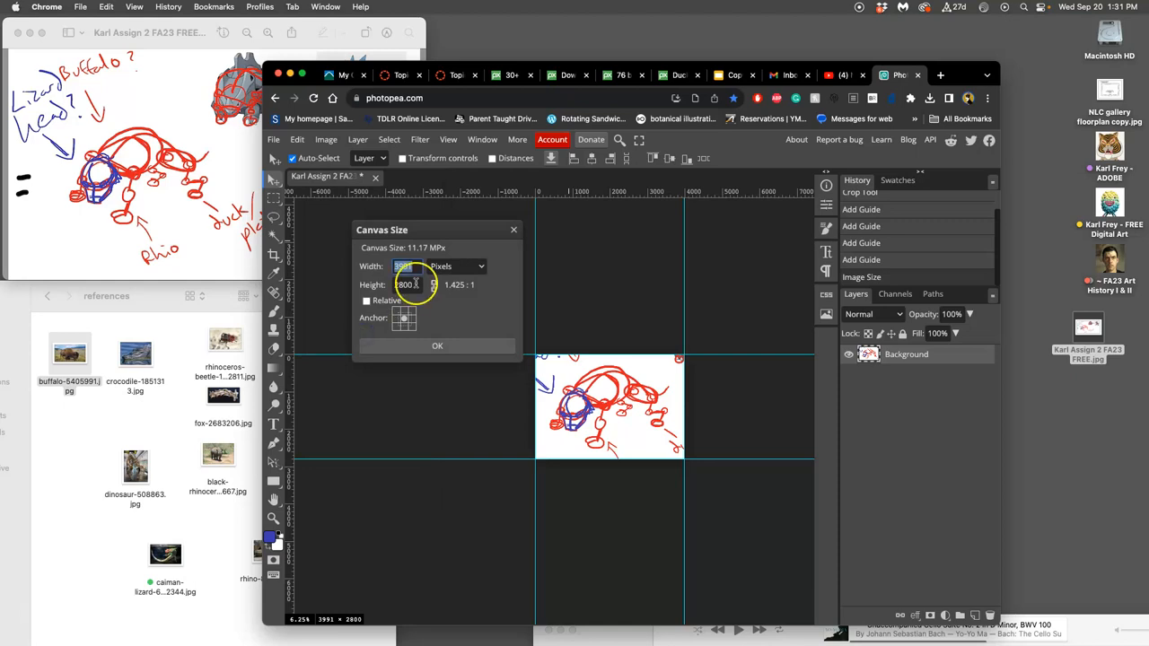
{"action": "left_click", "coordinate": [455, 266]}
{"action": "left_click", "coordinate": [447, 319]}
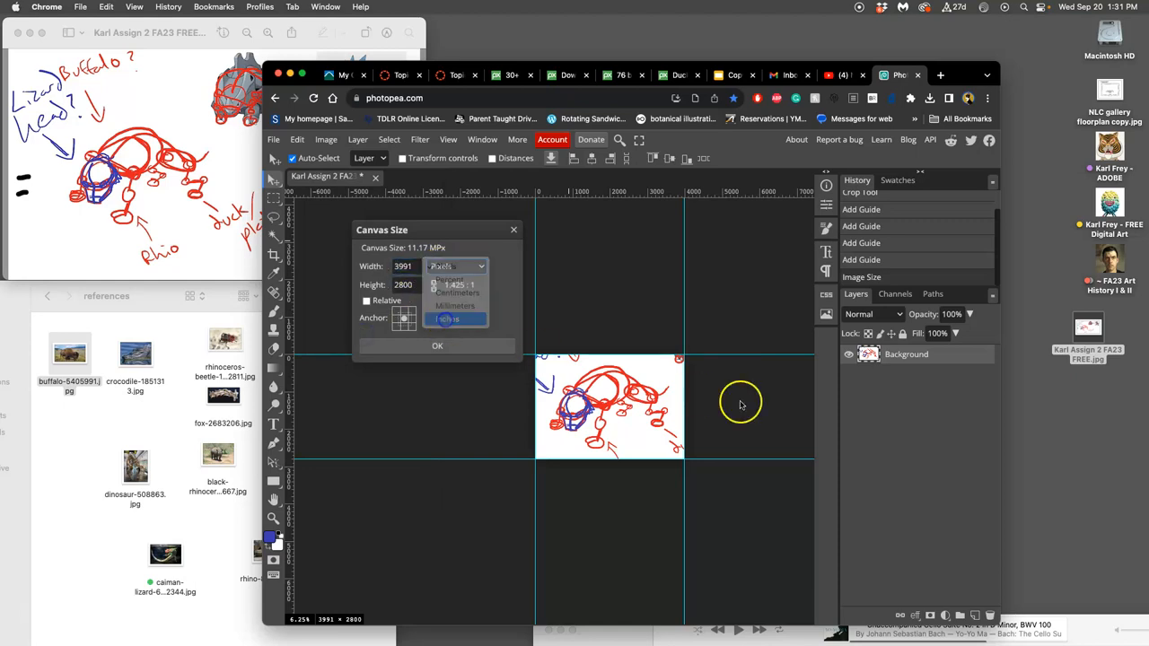
{"action": "double_click", "coordinate": [404, 266]}
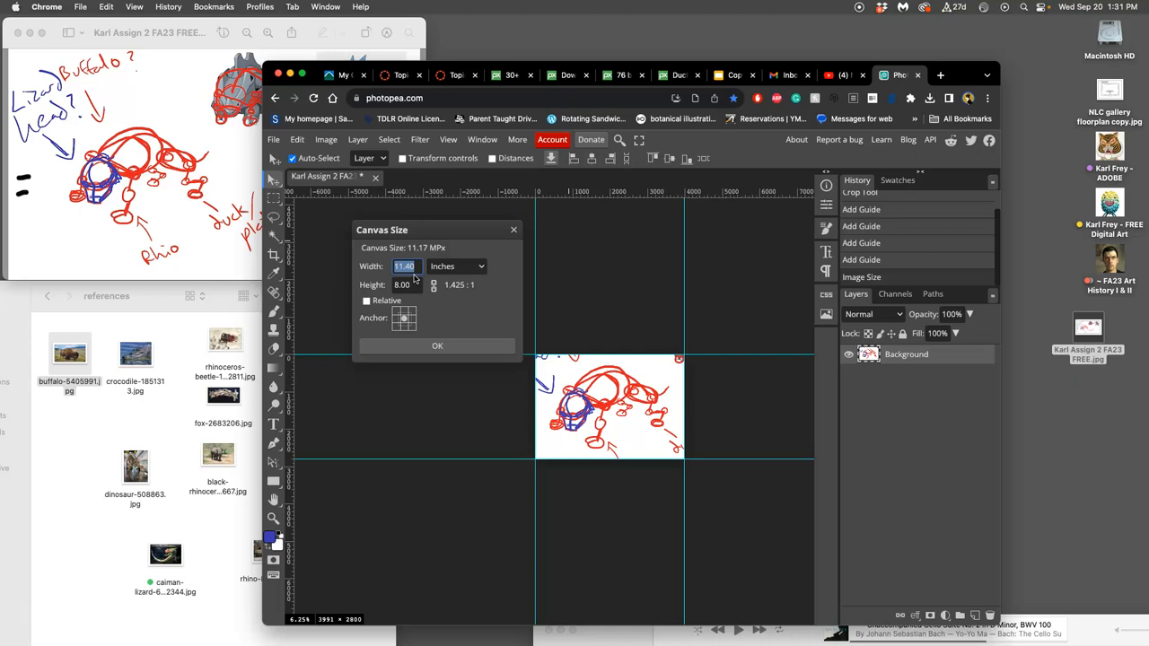
{"action": "type", "text": "40"}
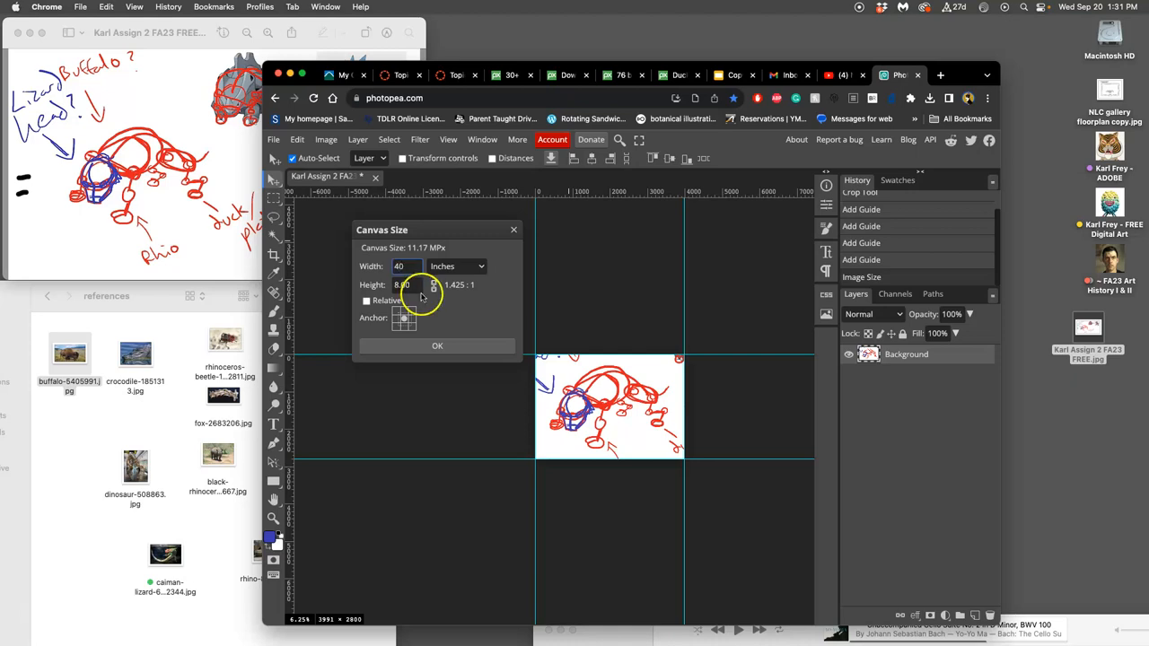
{"action": "double_click", "coordinate": [402, 284]}
{"action": "type", "text": "30"}
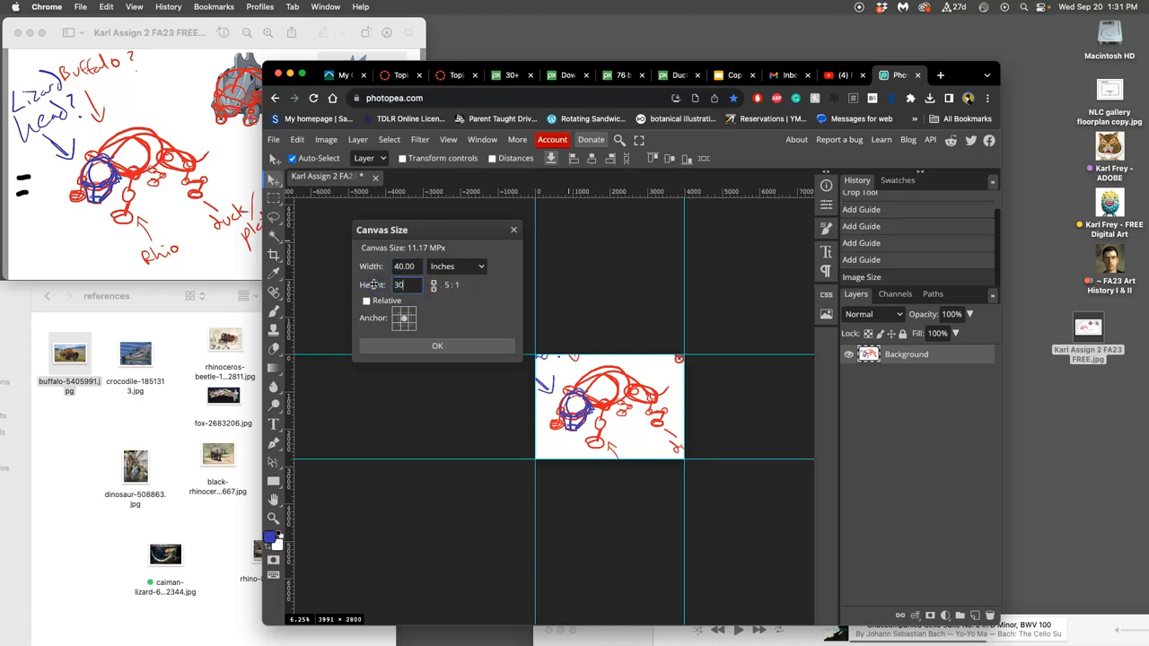
{"action": "left_click", "coordinate": [437, 346]}
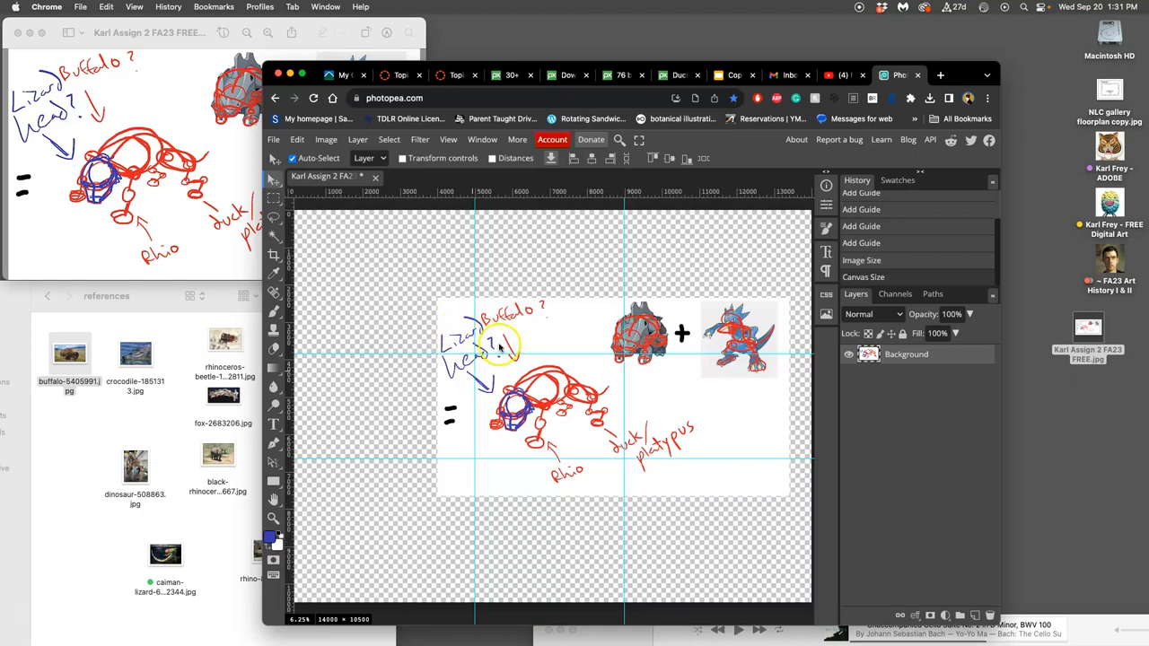
{"action": "scroll", "coordinate": [574, 376], "scroll_direction": "down", "scroll_amount": 2}
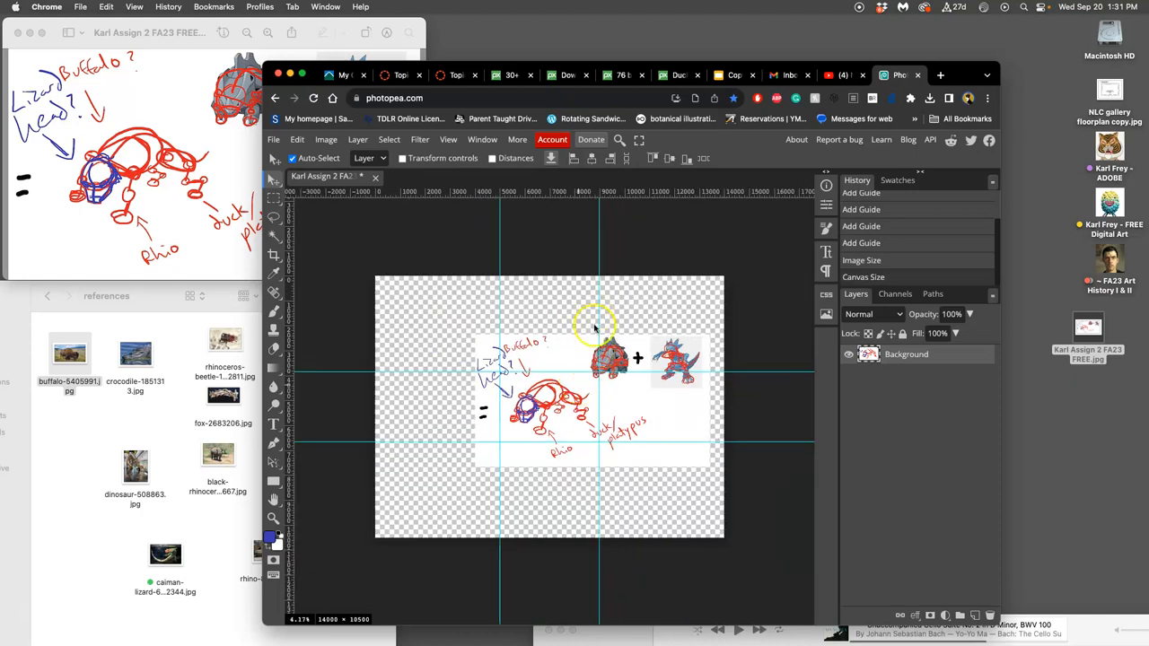